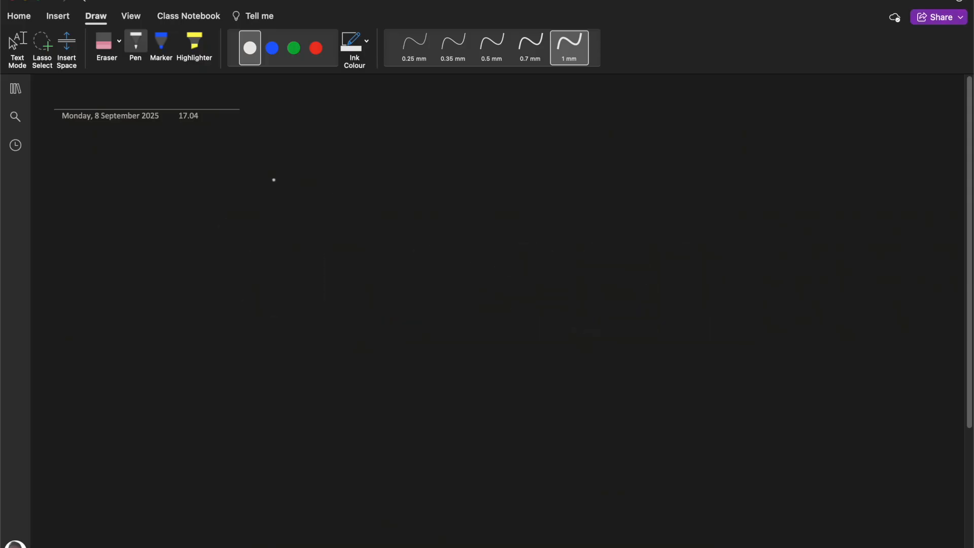
# Step: Sketch a tall phone-screen outline in white 1 mm ink and draw a line across it to form a header strip
pyautogui.moveTo(274, 179)
pyautogui.mouseDown()
pyautogui.moveTo(500, 178)
pyautogui.moveTo(493, 547)
pyautogui.moveTo(252, 533)
pyautogui.moveTo(267, 186)
pyautogui.mouseUp()
pyautogui.scroll(-1, 371, 272)
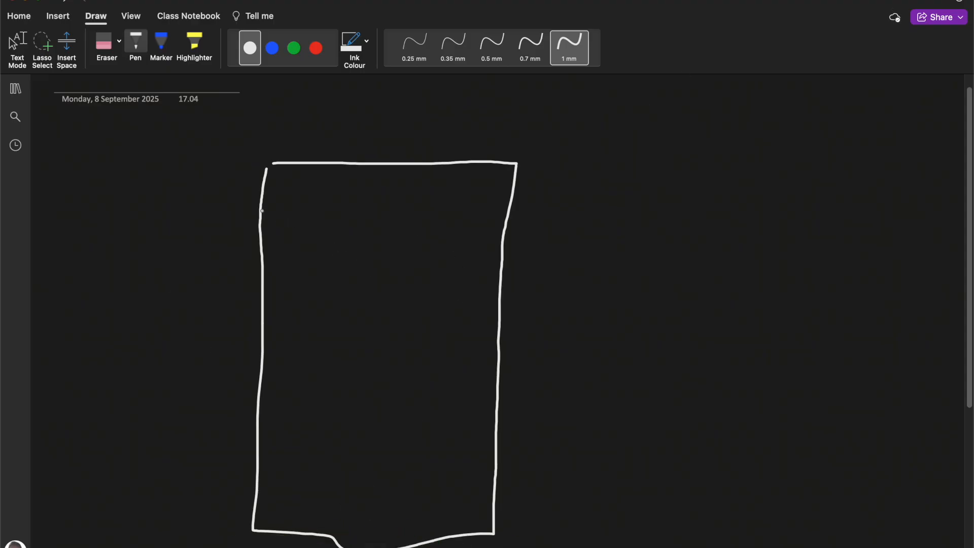
pyautogui.moveTo(261, 210); pyautogui.dragTo(499, 216)
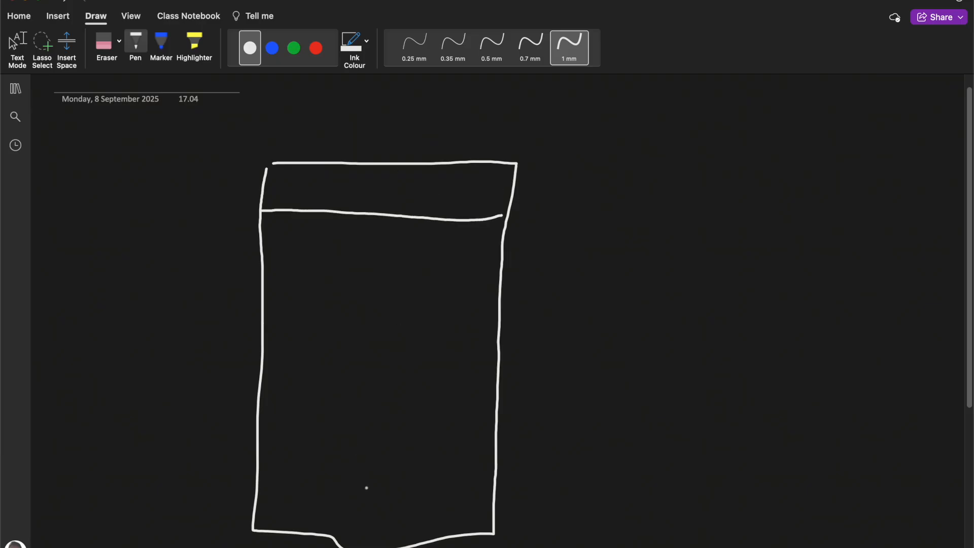
# Step: Draw three button boxes side by side inside the header strip of the phone sketch
pyautogui.moveTo(508, 175)
pyautogui.mouseDown()
pyautogui.moveTo(481, 216)
pyautogui.moveTo(429, 209)
pyautogui.moveTo(449, 179)
pyautogui.moveTo(490, 173)
pyautogui.mouseUp()
pyautogui.moveTo(418, 179)
pyautogui.mouseDown()
pyautogui.moveTo(422, 229)
pyautogui.moveTo(353, 199)
pyautogui.moveTo(378, 175)
pyautogui.moveTo(406, 177)
pyautogui.mouseUp()
pyautogui.moveTo(342, 174)
pyautogui.mouseDown()
pyautogui.moveTo(339, 209)
pyautogui.moveTo(287, 206)
pyautogui.moveTo(301, 177)
pyautogui.moveTo(329, 175)
pyautogui.mouseUp()
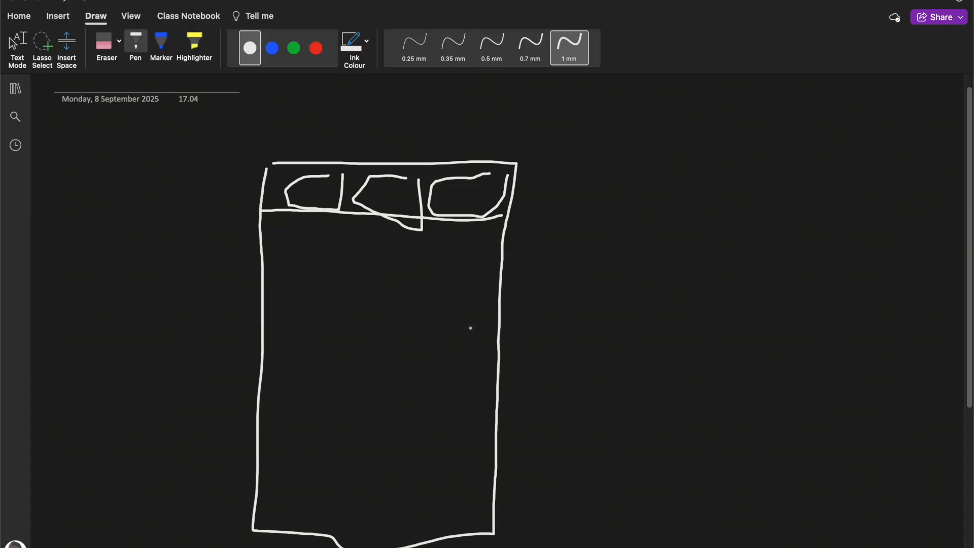
# Step: Switch to Unity Hub and review the installed editor versions and the official releases available to install
pyautogui.press('super+Tab')
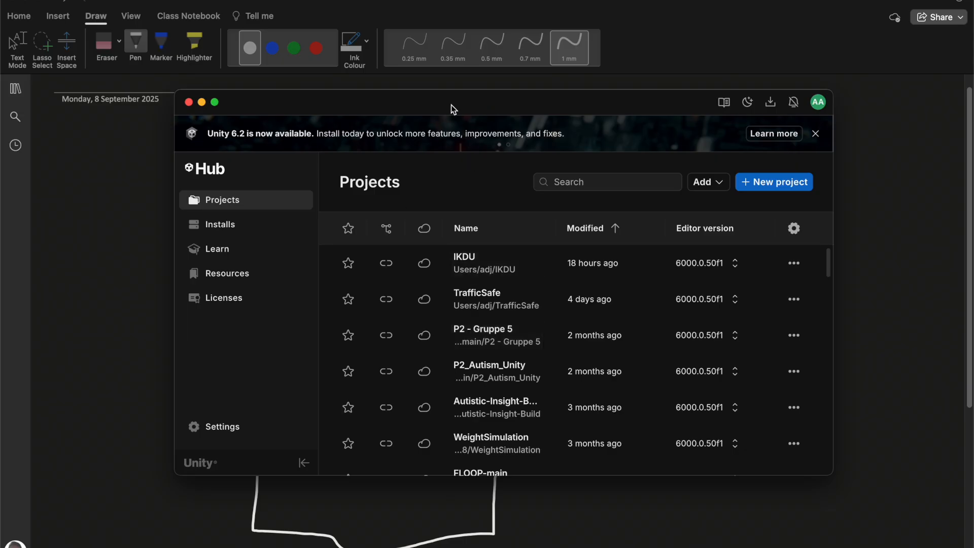
pyautogui.moveTo(452, 104); pyautogui.dragTo(405, 106)
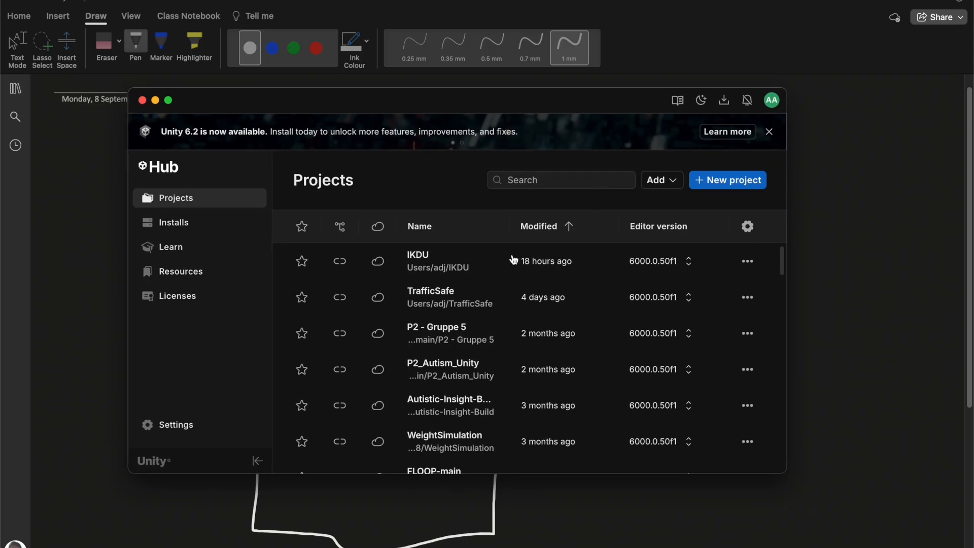
pyautogui.click(192, 223)
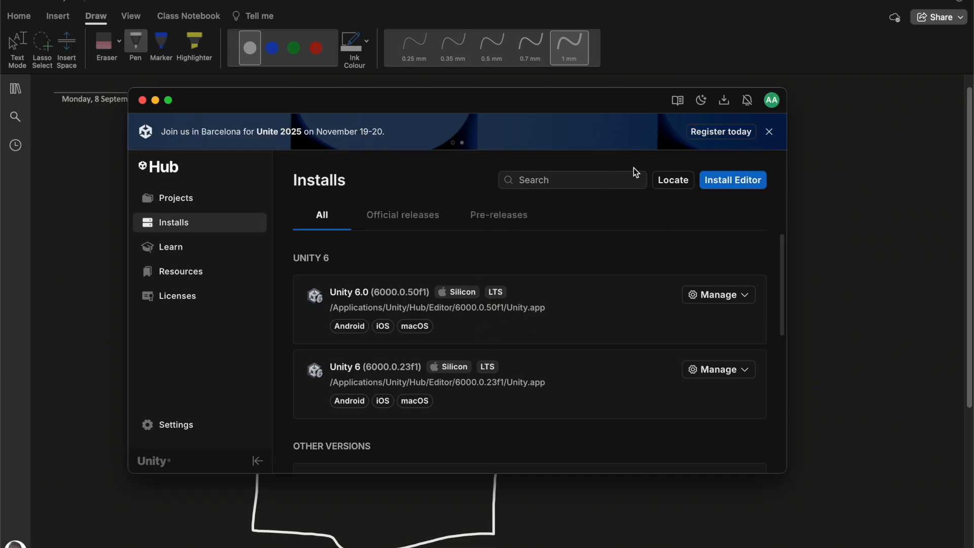
pyautogui.click(724, 181)
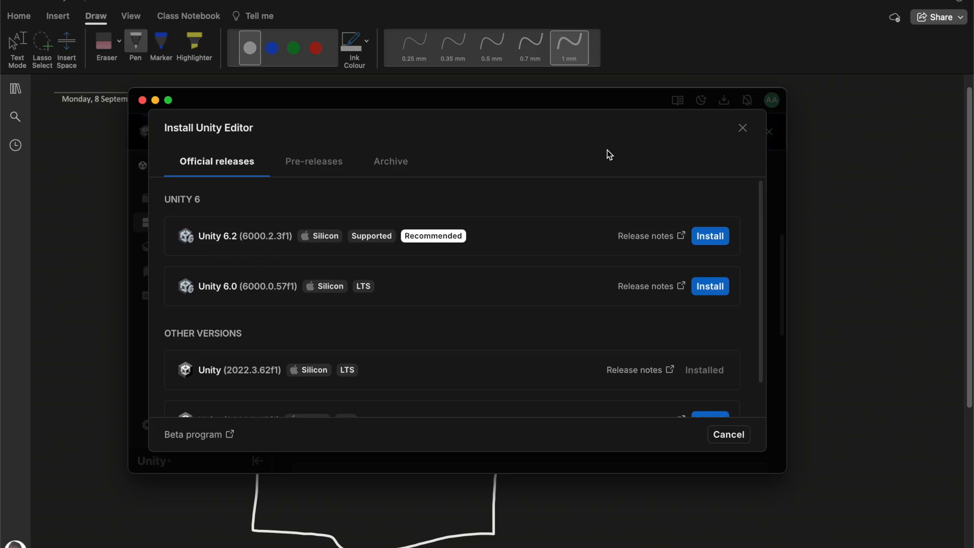
pyautogui.click(743, 128)
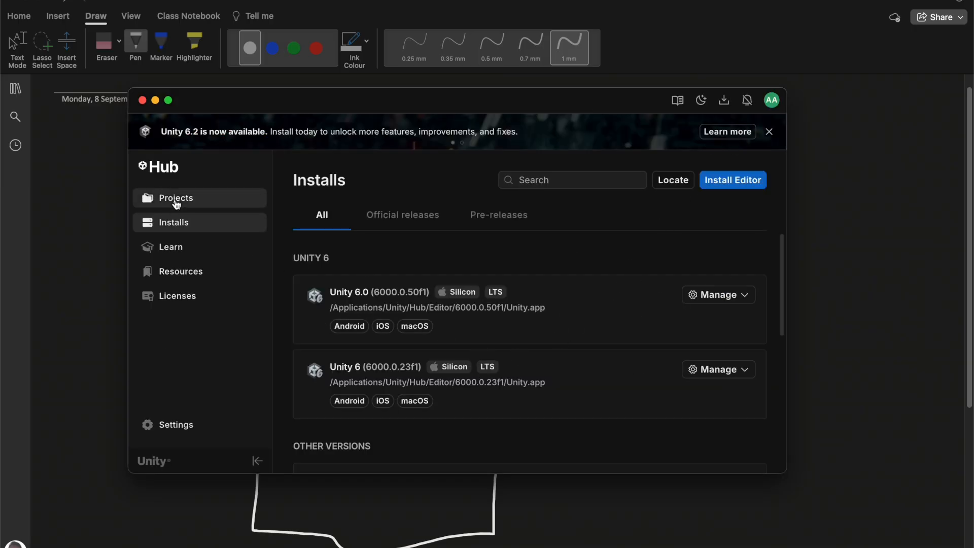
# Step: Look through the Hub's learning projects and resources, ending on the project list
pyautogui.click(203, 201)
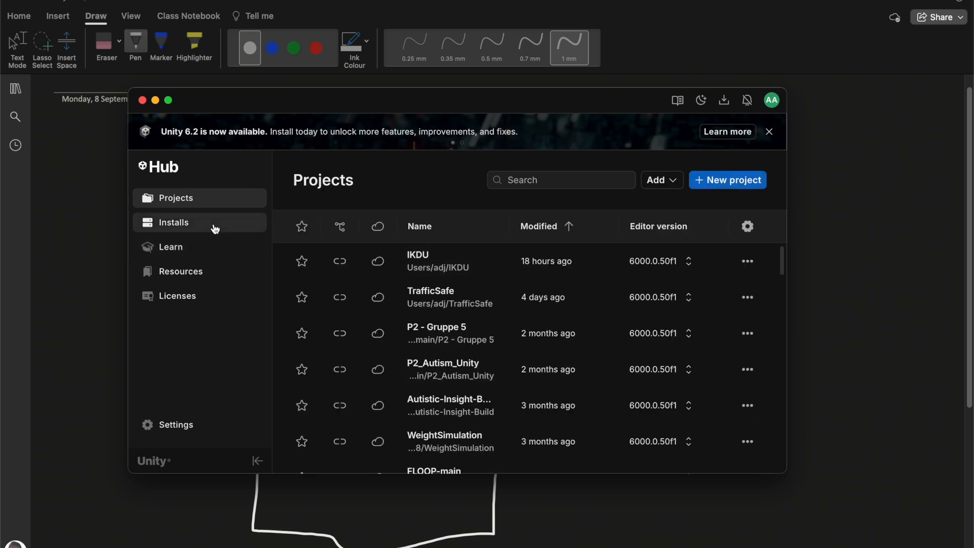
pyautogui.click(195, 247)
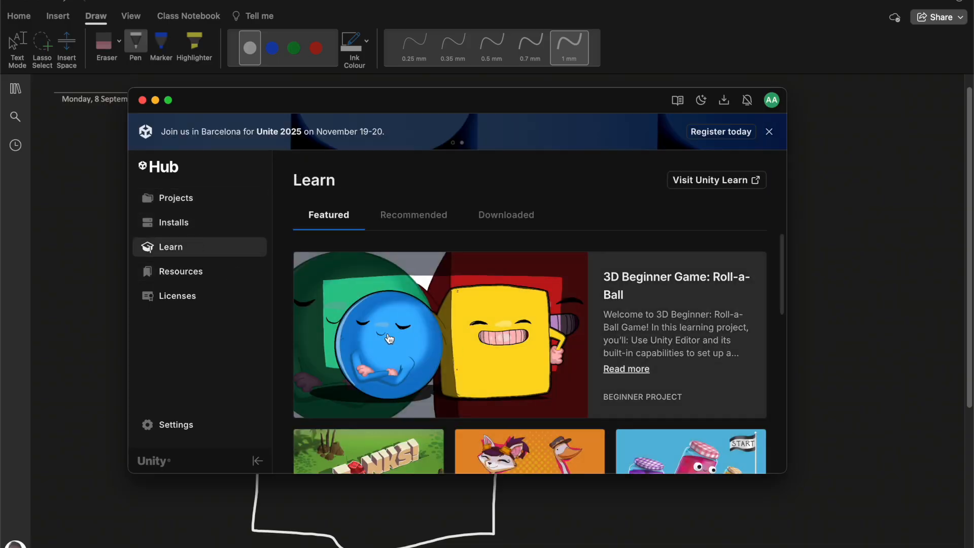
pyautogui.scroll(-10, 389, 339)
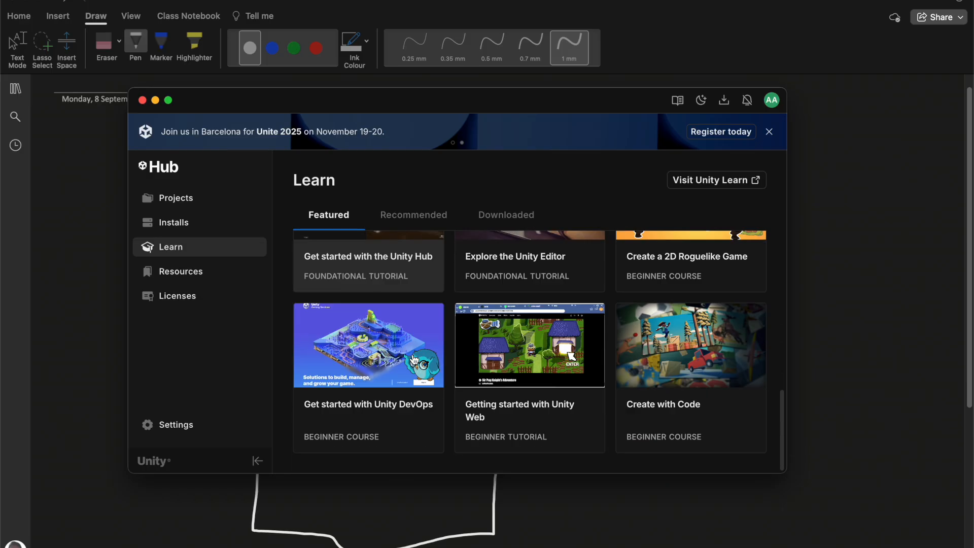
pyautogui.scroll(10, 413, 359)
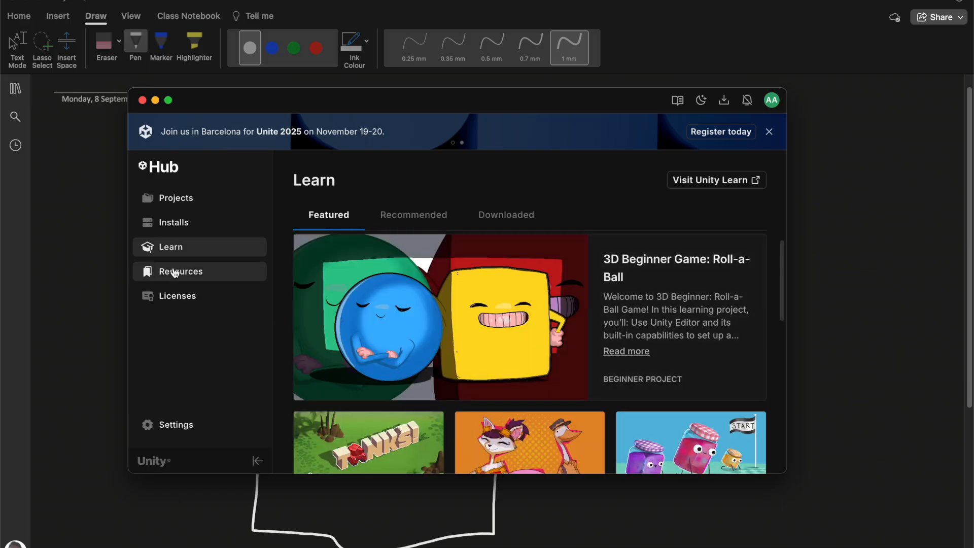
pyautogui.click(175, 273)
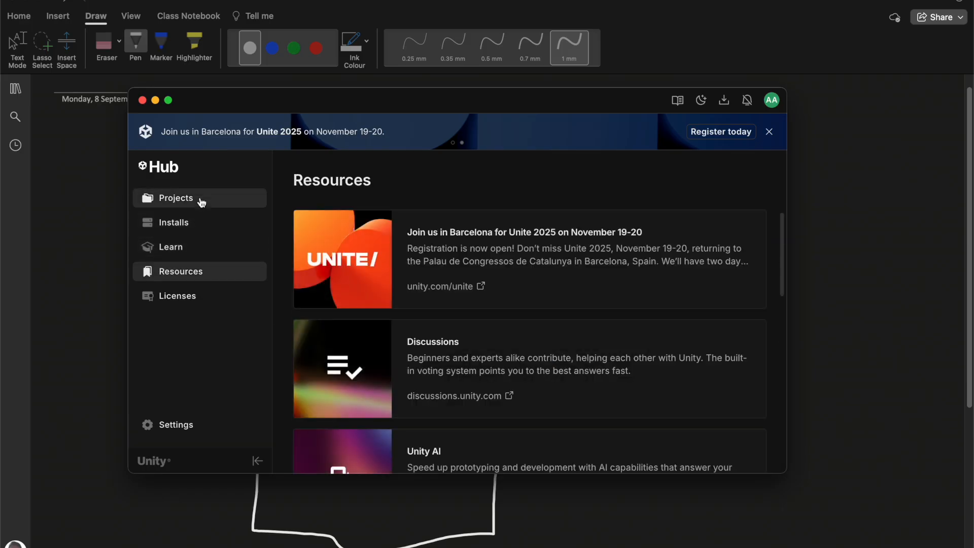
pyautogui.click(202, 202)
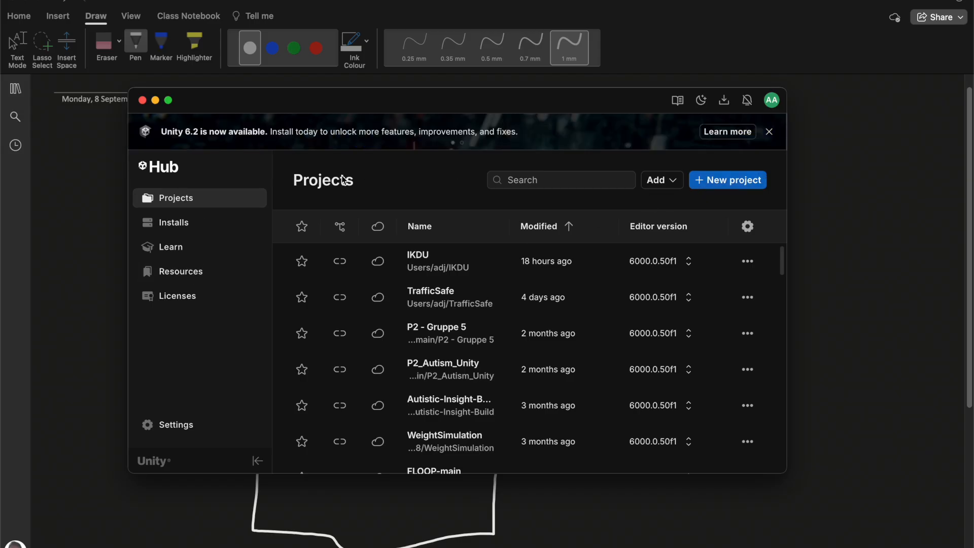
# Step: Start a new project with editor version 6000.0.50f1 and the Universal 2D template
pyautogui.click(735, 181)
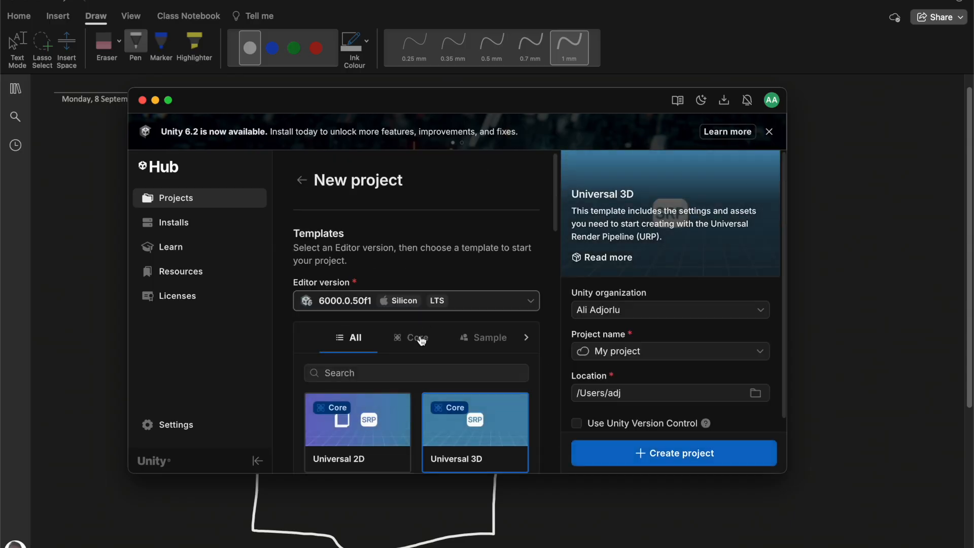
pyautogui.scroll(-1, 422, 341)
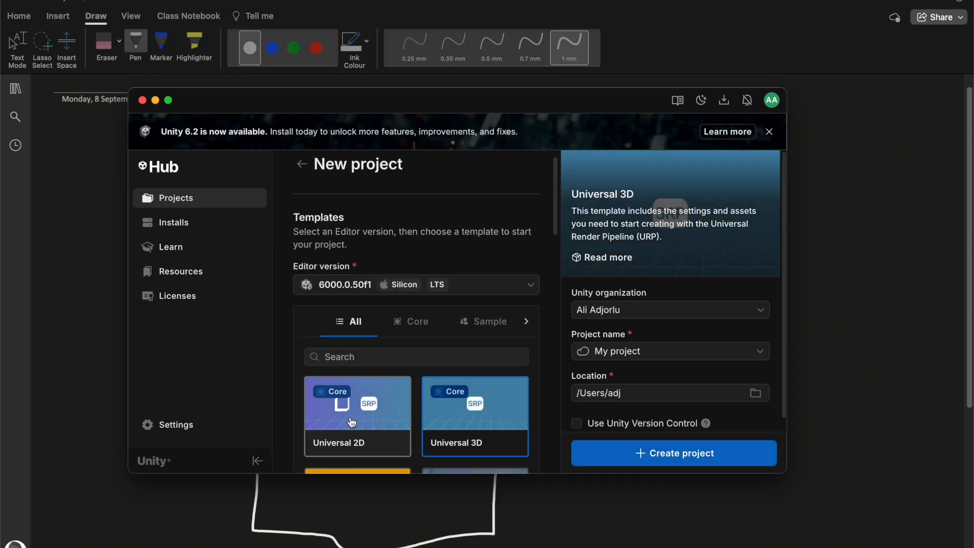
pyautogui.scroll(-1, 367, 424)
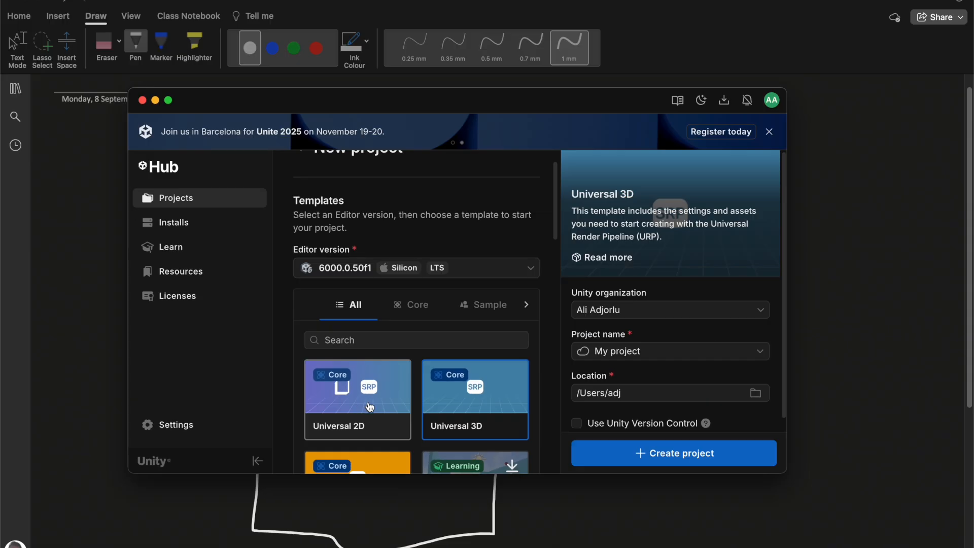
pyautogui.click(380, 399)
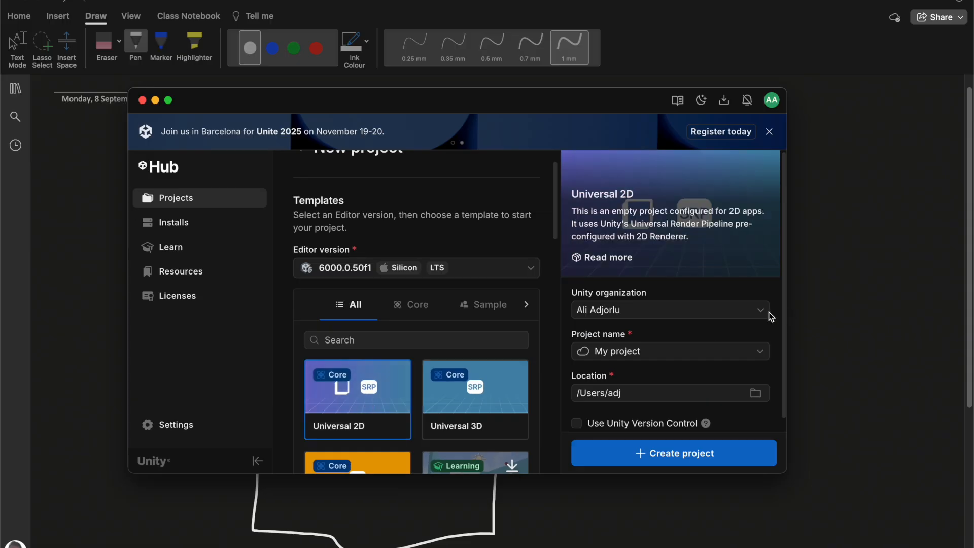
# Step: Name the project UnityUI, keep the preselected organization, and create the project
pyautogui.click(675, 350)
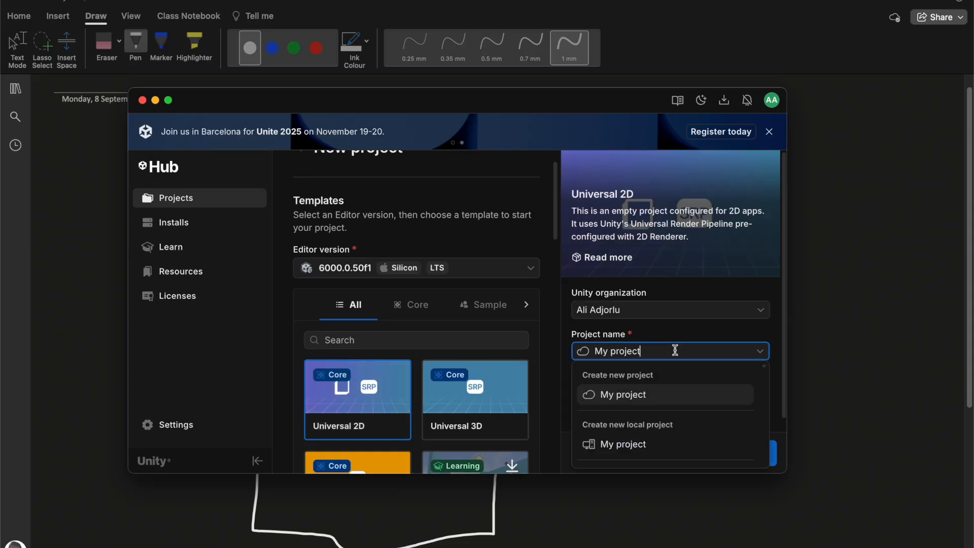
pyautogui.moveTo(643, 352); pyautogui.dragTo(559, 360)
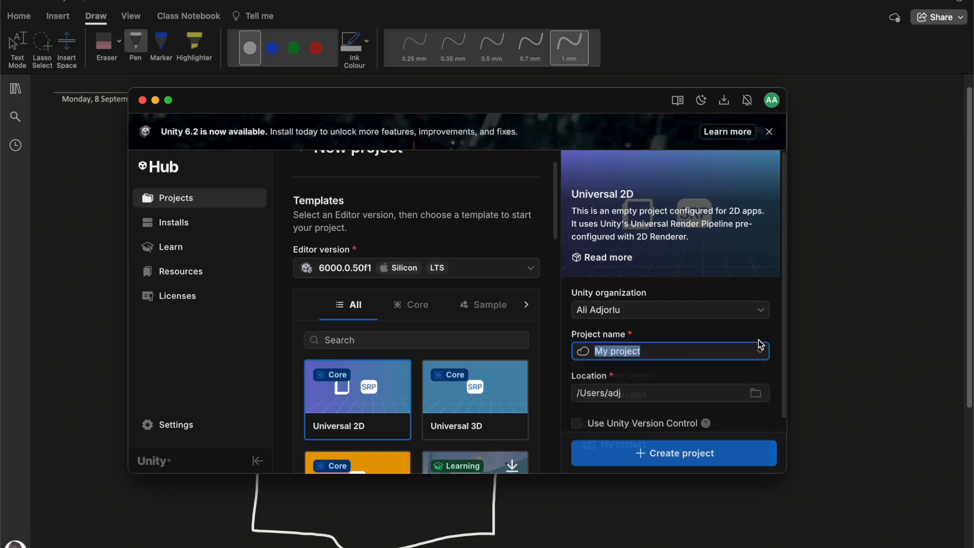
pyautogui.write('UnityUI')
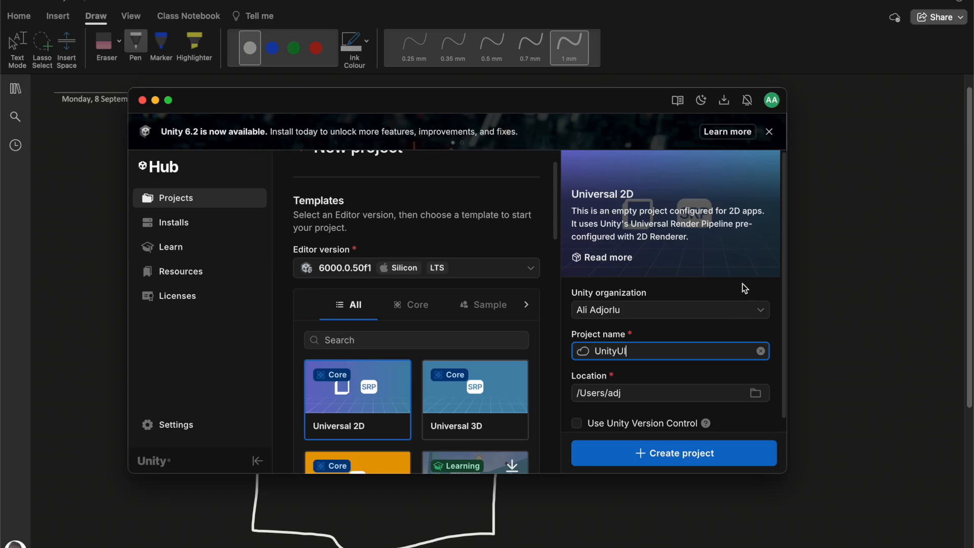
pyautogui.scroll(-1, 703, 290)
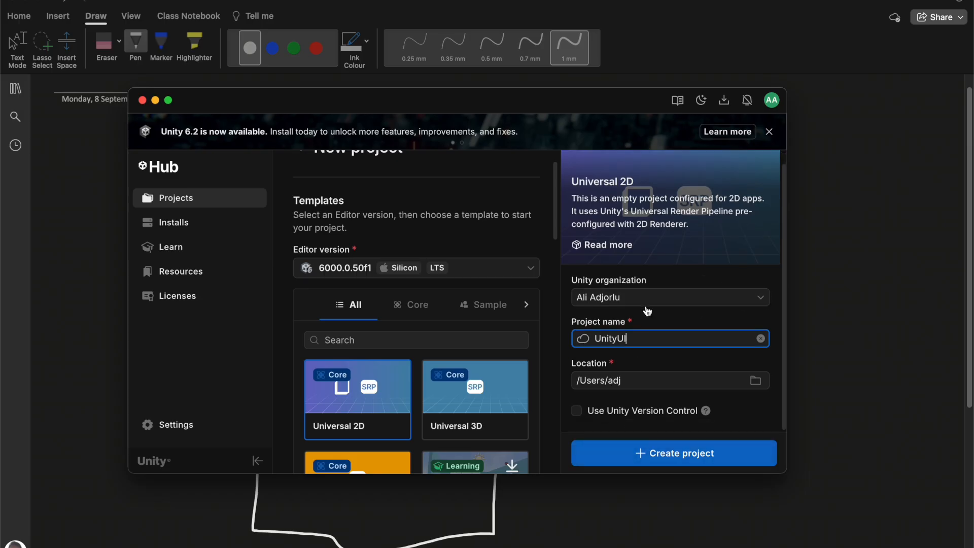
pyautogui.click(648, 302)
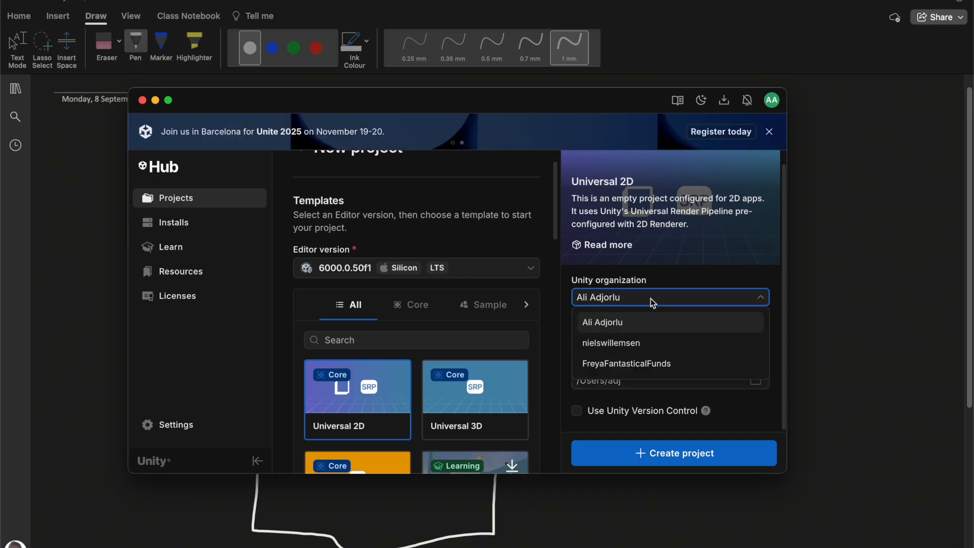
pyautogui.click(653, 302)
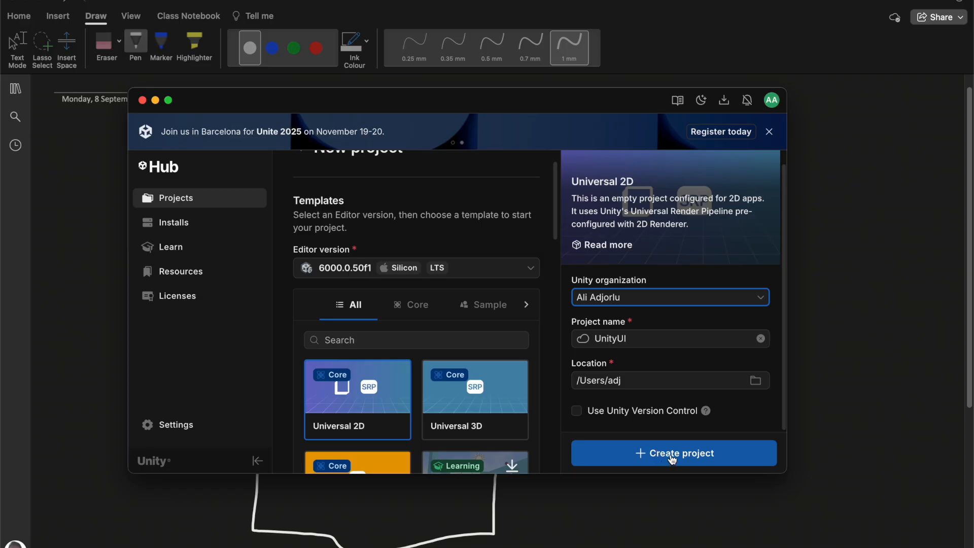
pyautogui.click(670, 456)
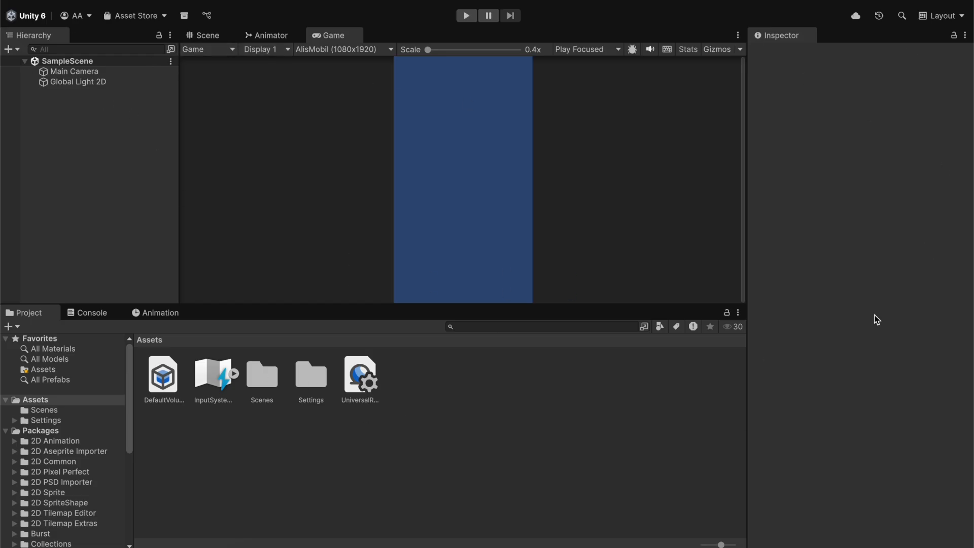
# Step: Look over the Scene and Game views and remove the Animator view from the editor layout
pyautogui.click(224, 41)
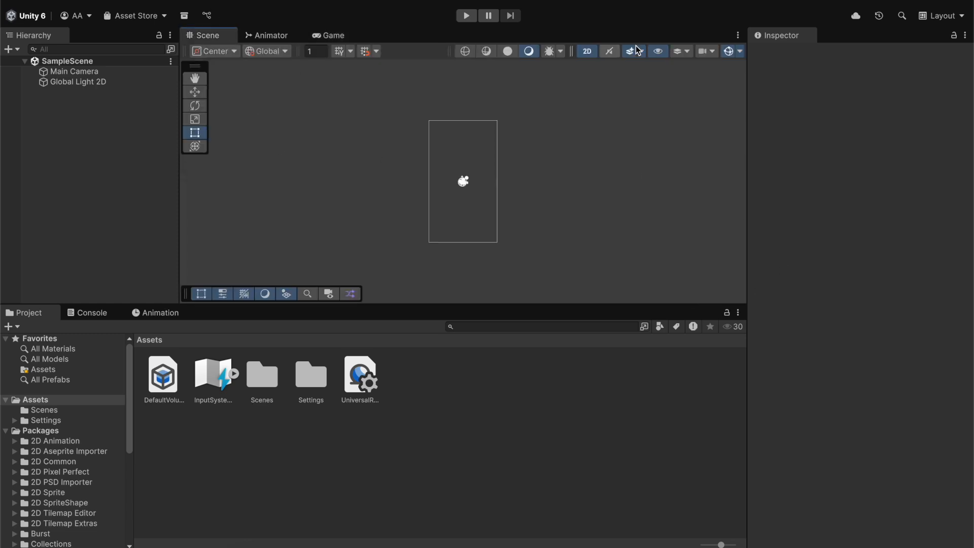
pyautogui.click(322, 37)
pyautogui.click(272, 47)
pyautogui.click(282, 35)
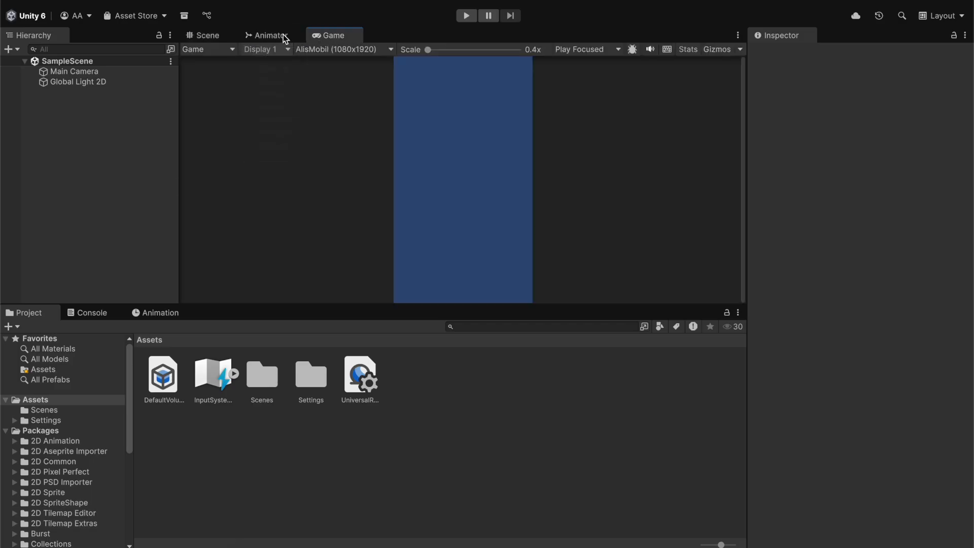
pyautogui.click(284, 35)
pyautogui.click(334, 35)
pyautogui.click(269, 37)
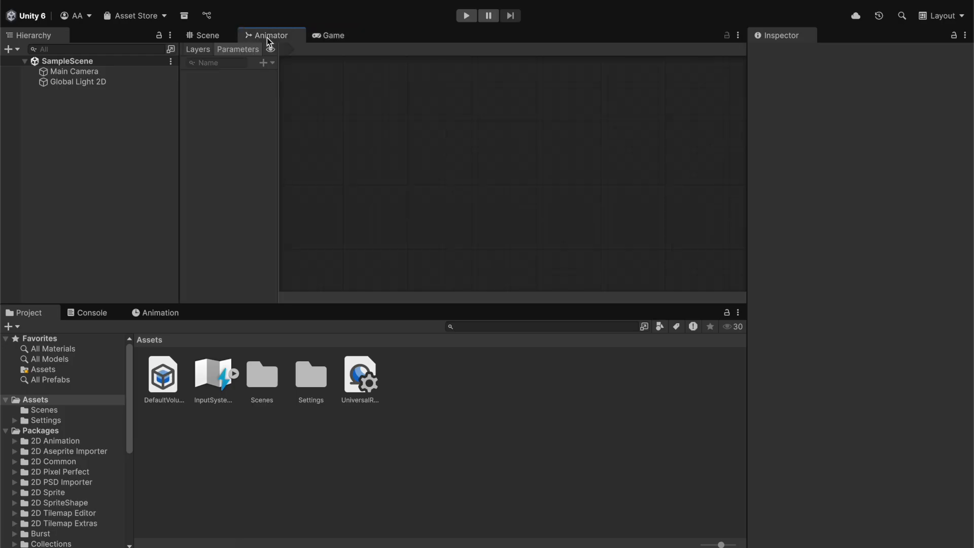
pyautogui.rightClick(275, 34)
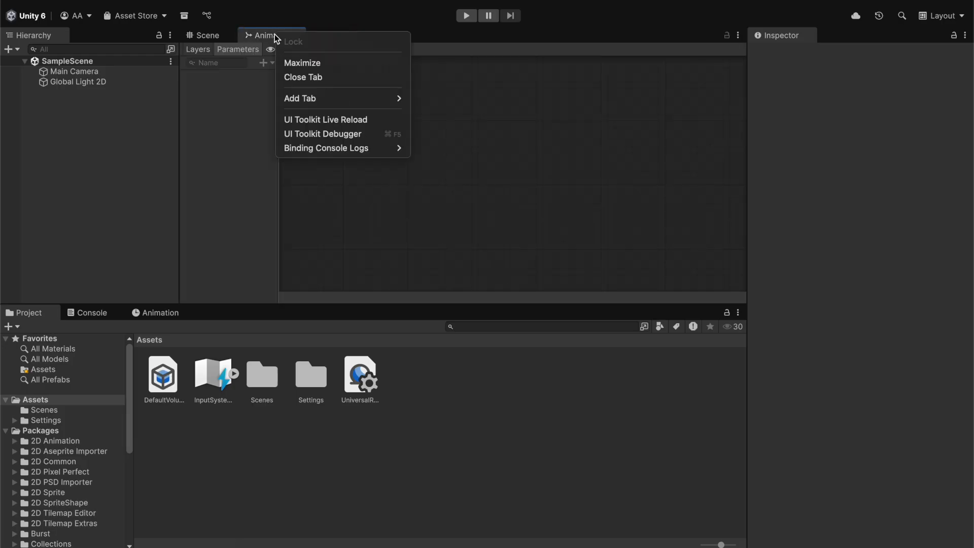
pyautogui.click(308, 79)
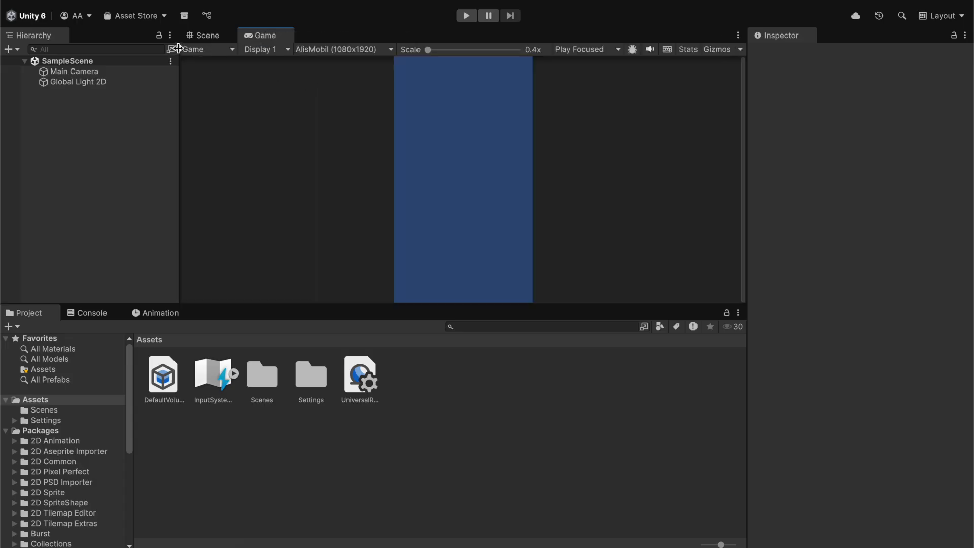
# Step: Compare the empty scene in the Scene view with its rendering in the Game view
pyautogui.click(202, 36)
pyautogui.click(244, 35)
pyautogui.click(222, 39)
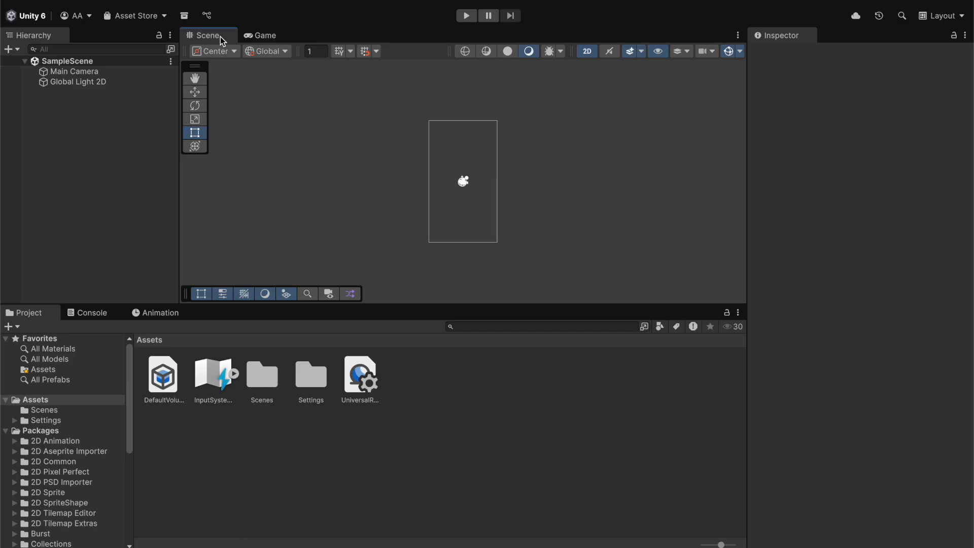
pyautogui.click(264, 35)
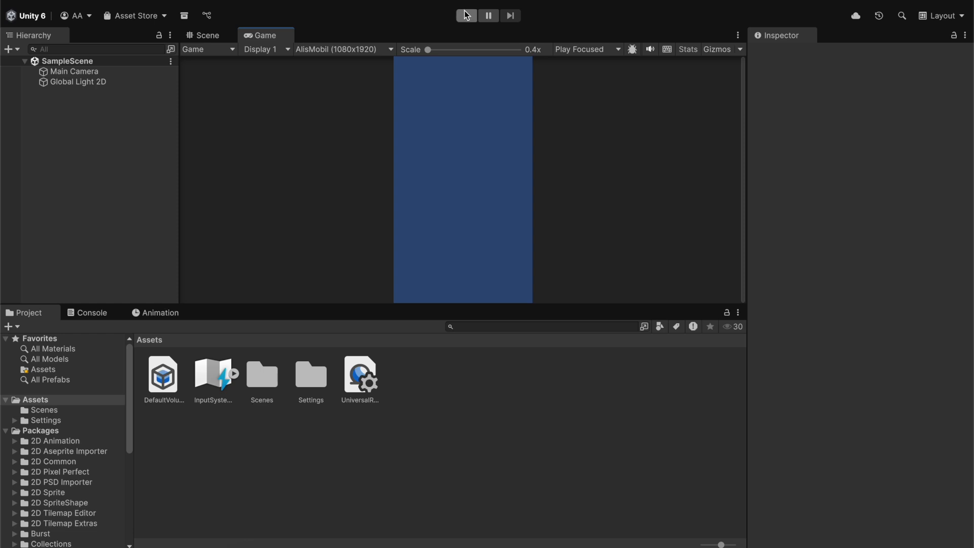
# Step: Examine the camera frame in the Scene view from different zoom levels and positions, and check it against the Game view
pyautogui.click(217, 41)
pyautogui.scroll(5, 501, 199)
pyautogui.scroll(-1, 439, 189)
pyautogui.moveTo(422, 176); pyautogui.dragTo(586, 189)
pyautogui.scroll(-3, 509, 202)
pyautogui.moveTo(524, 198); pyautogui.dragTo(607, 157, button='middle')
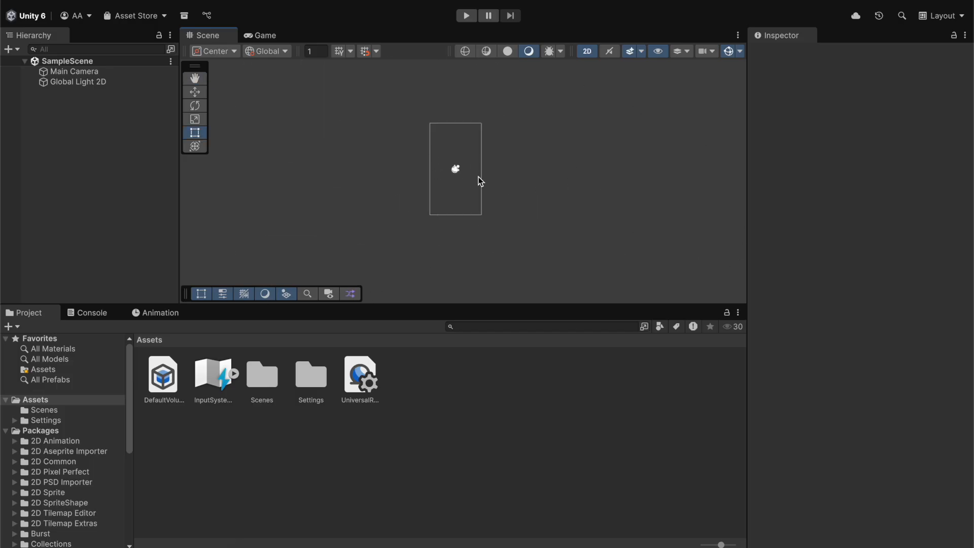
pyautogui.moveTo(406, 178); pyautogui.dragTo(402, 198, button='middle')
pyautogui.scroll(4, 489, 220)
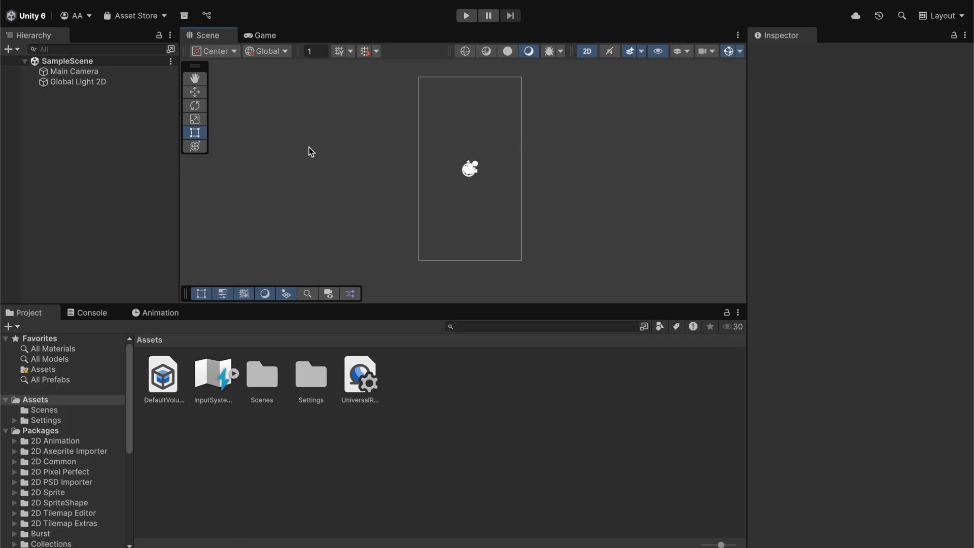
pyautogui.click(262, 39)
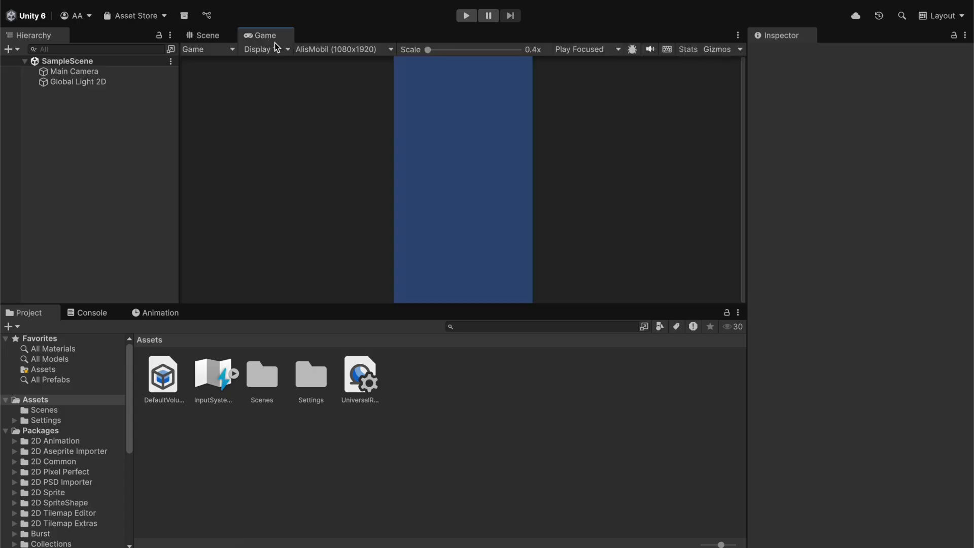
# Step: Add a fixed-resolution Game view preset labelled myOldPhone at 1080x1920 and make it the active resolution
pyautogui.click(365, 50)
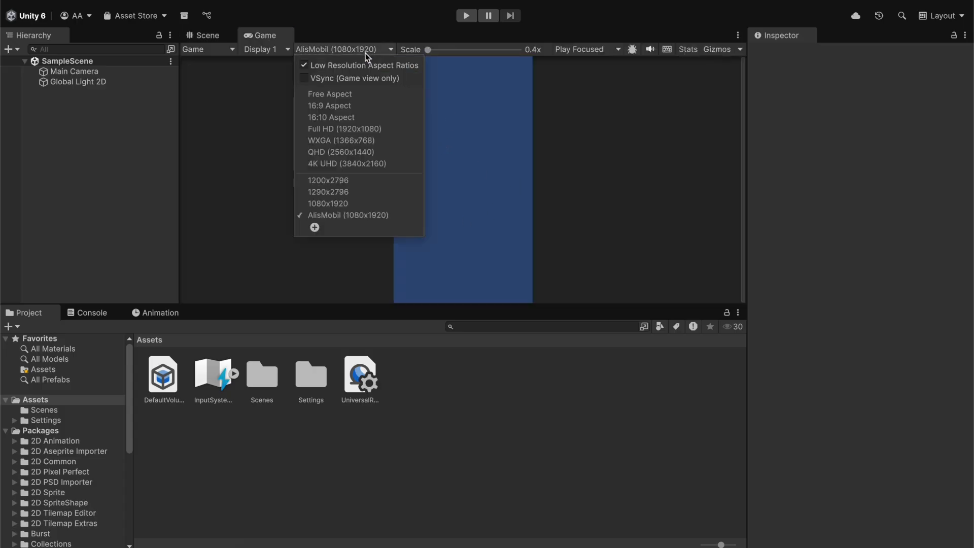
pyautogui.click(315, 228)
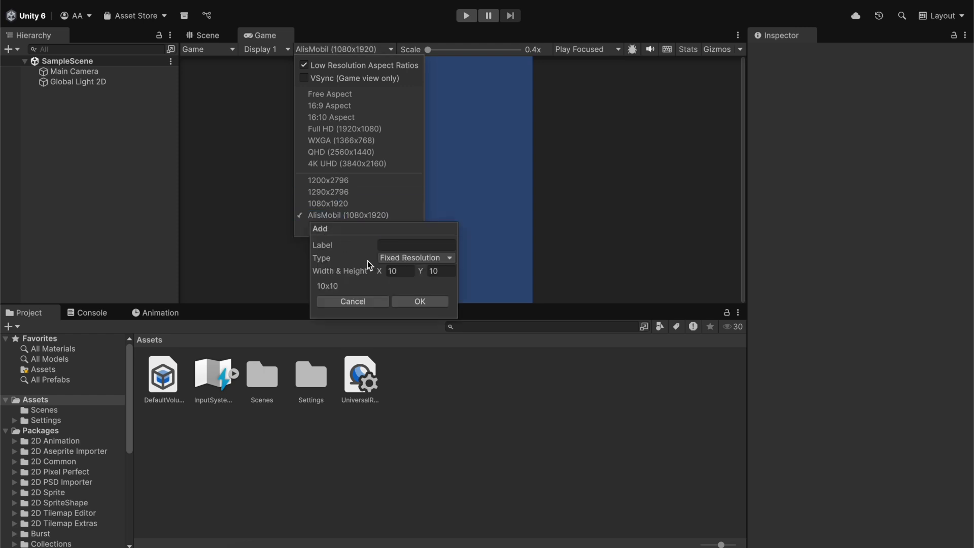
pyautogui.click(411, 273)
pyautogui.write('1080')
pyautogui.press('Tab')
pyautogui.write('1920')
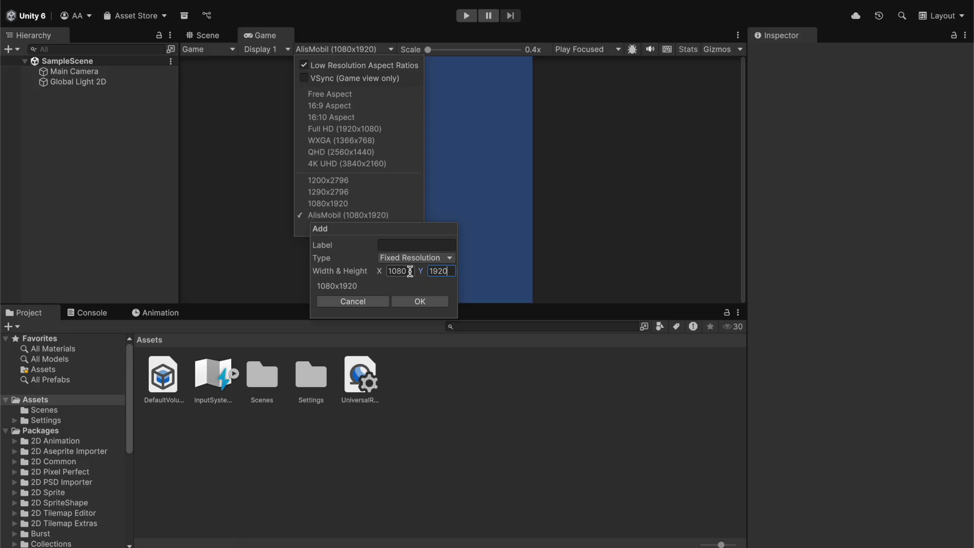
pyautogui.click(396, 246)
pyautogui.write('myOldPhone')
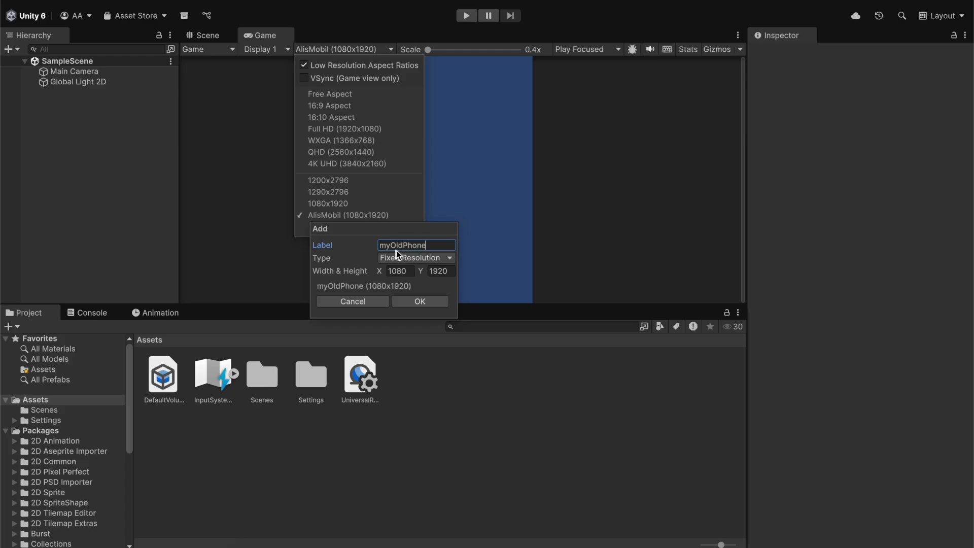
pyautogui.click(424, 303)
pyautogui.click(331, 226)
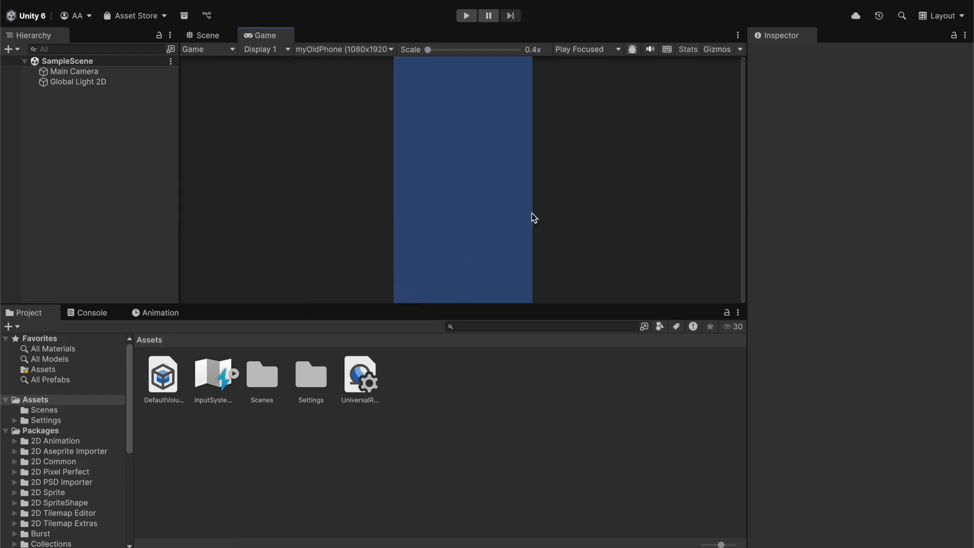
# Step: Compare the camera frame in the Scene view with the Game view at the myOldPhone resolution
pyautogui.click(205, 37)
pyautogui.click(245, 32)
pyautogui.click(203, 35)
pyautogui.click(274, 36)
pyautogui.click(228, 38)
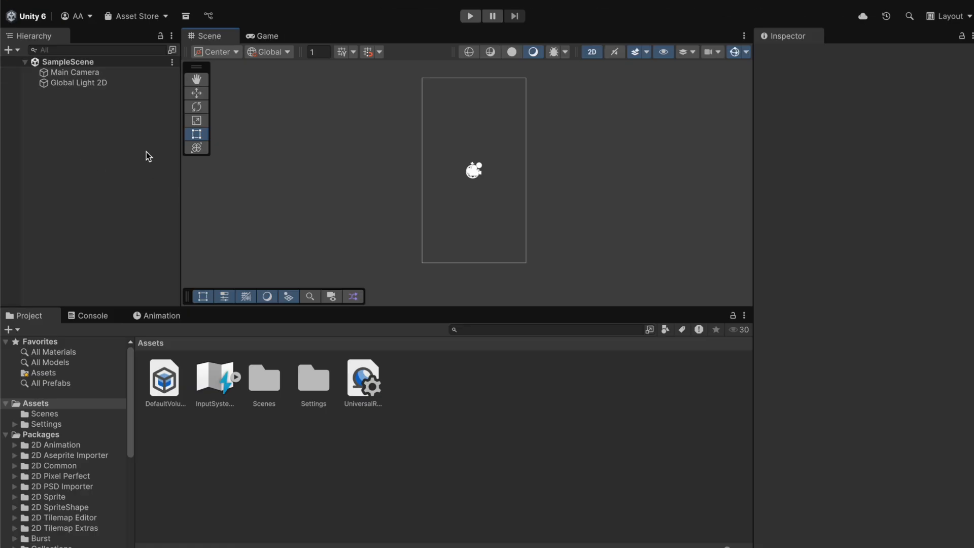
# Step: Inspect the Main Camera and Global Light 2D components, including the camera's Render Type and Projection options
pyautogui.click(83, 72)
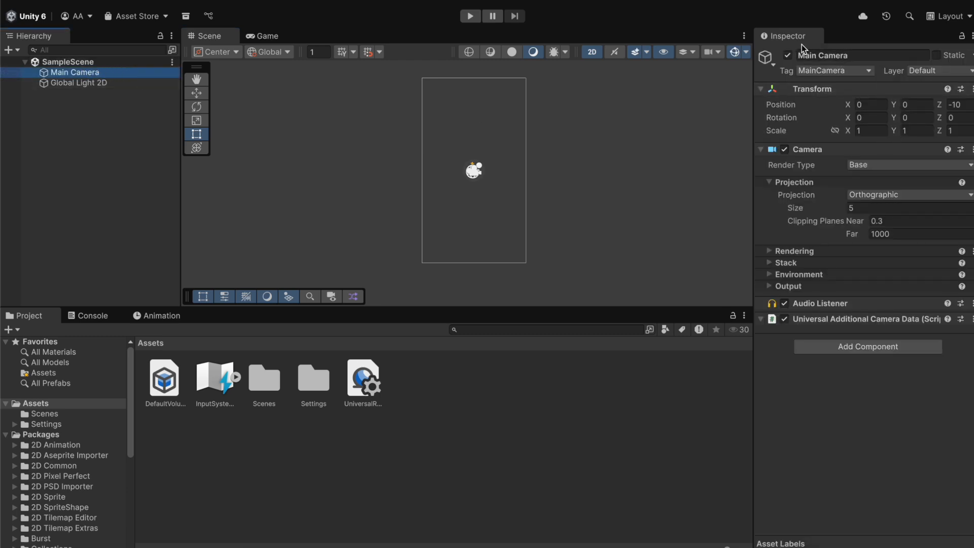
pyautogui.click(79, 85)
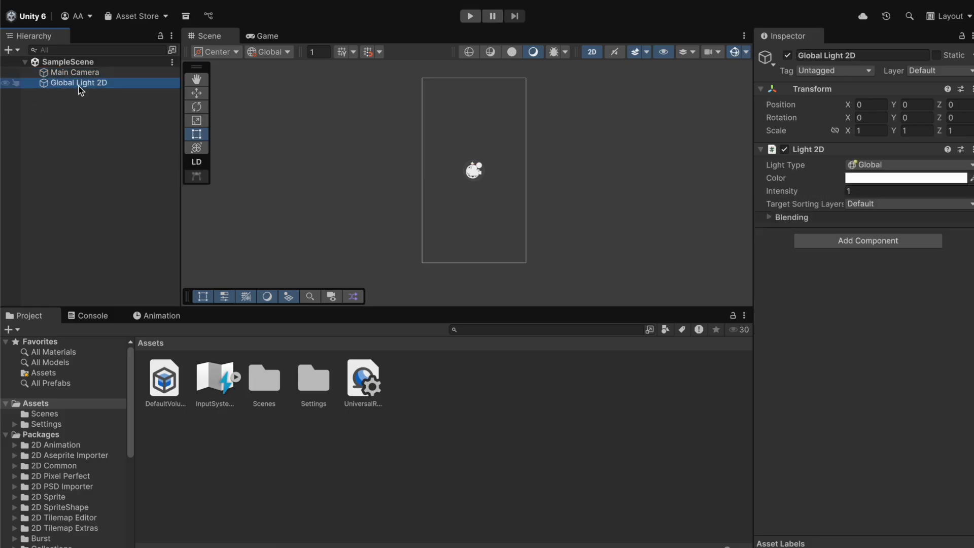
pyautogui.click(79, 73)
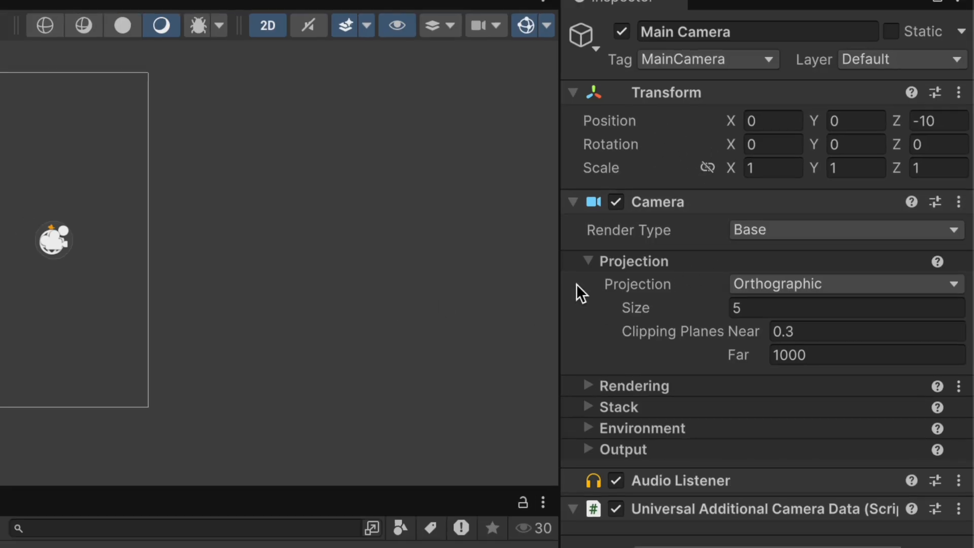
pyautogui.click(759, 231)
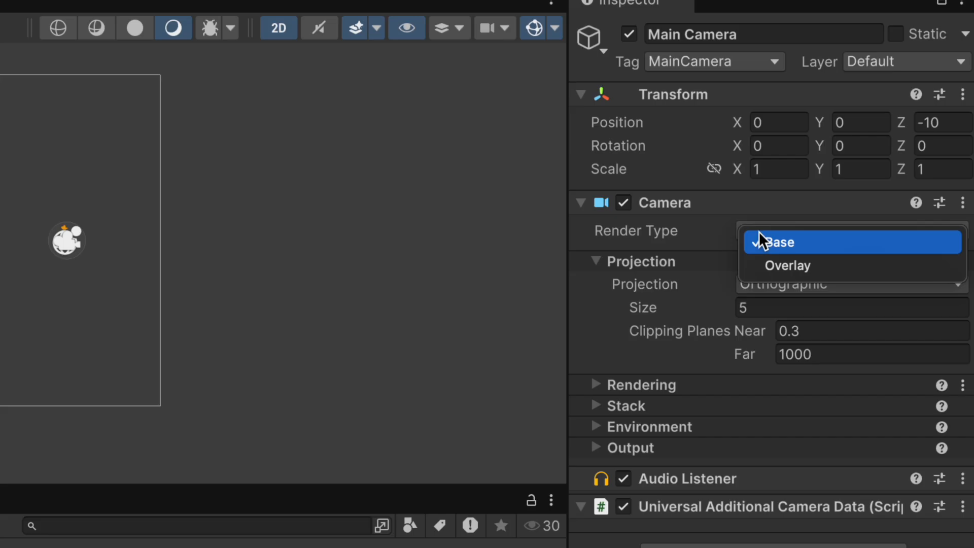
pyautogui.click(680, 233)
pyautogui.click(776, 284)
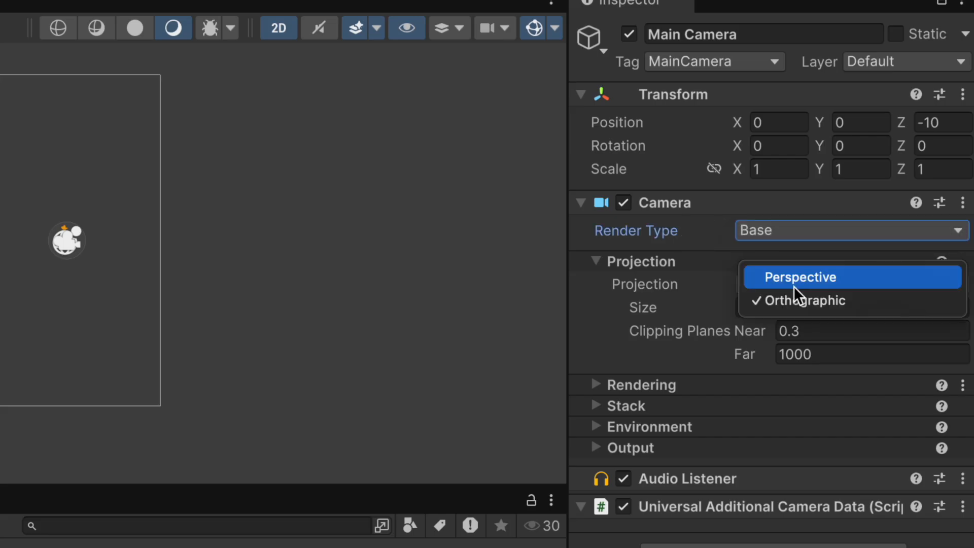
pyautogui.click(688, 284)
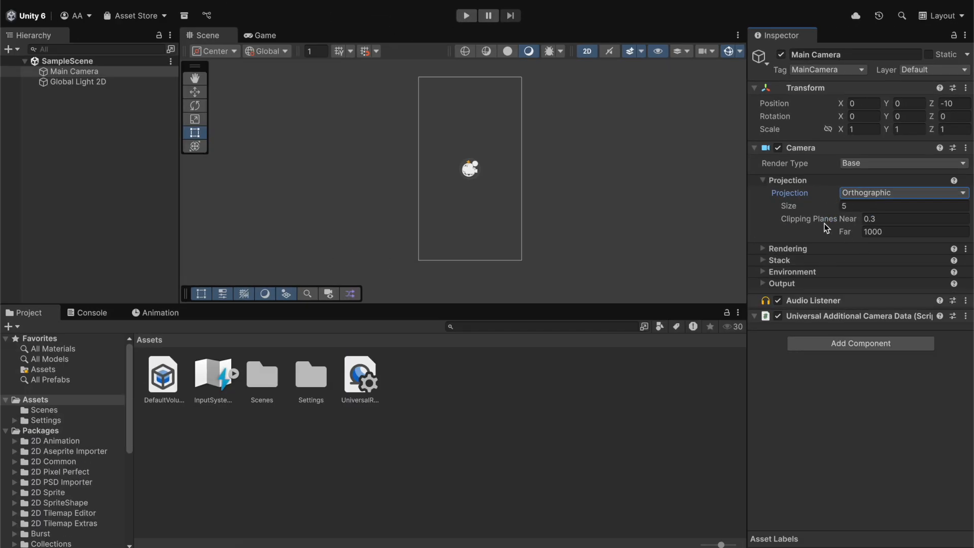
# Step: Read the Unity documentation on the camera's Projection and Rendering properties, then collapse both sections of the Camera component
pyautogui.click(955, 181)
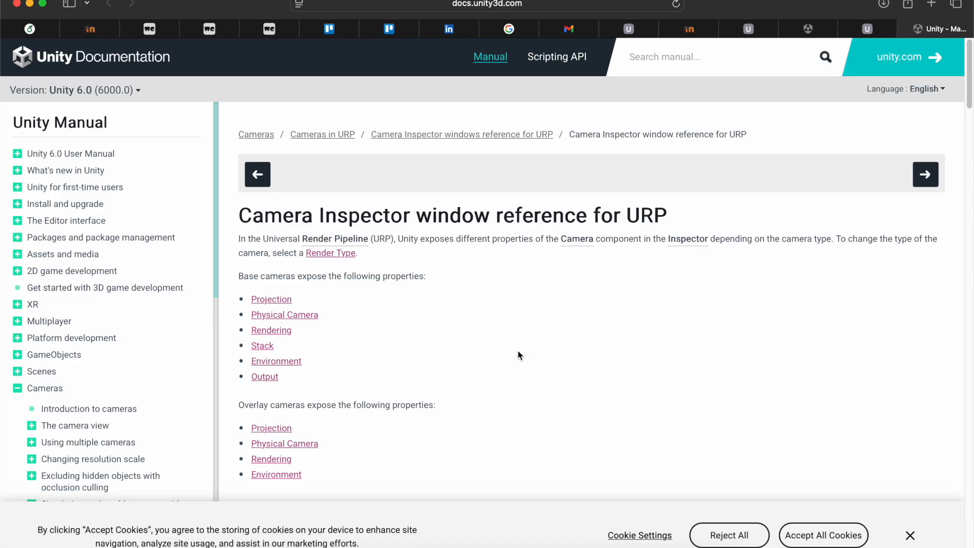
pyautogui.scroll(-5, 519, 354)
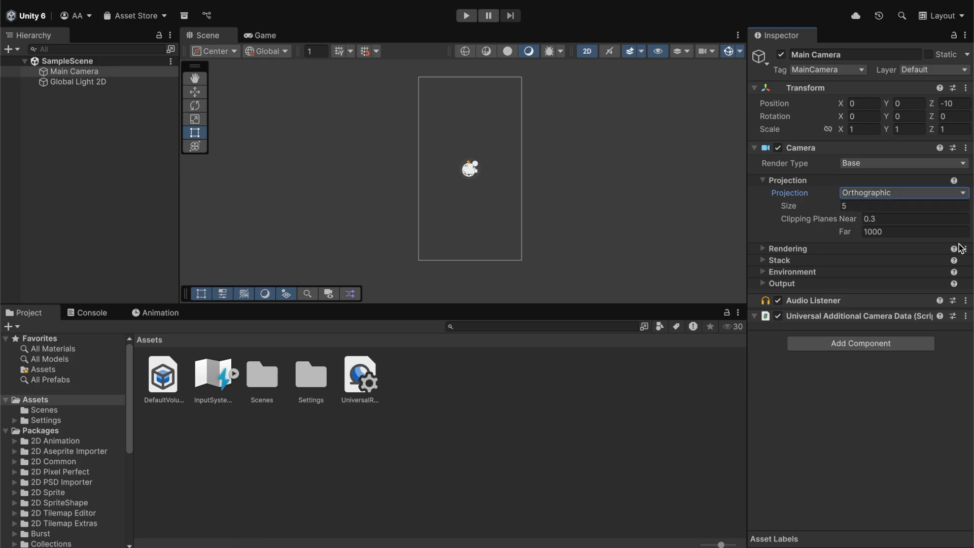
pyautogui.click(763, 249)
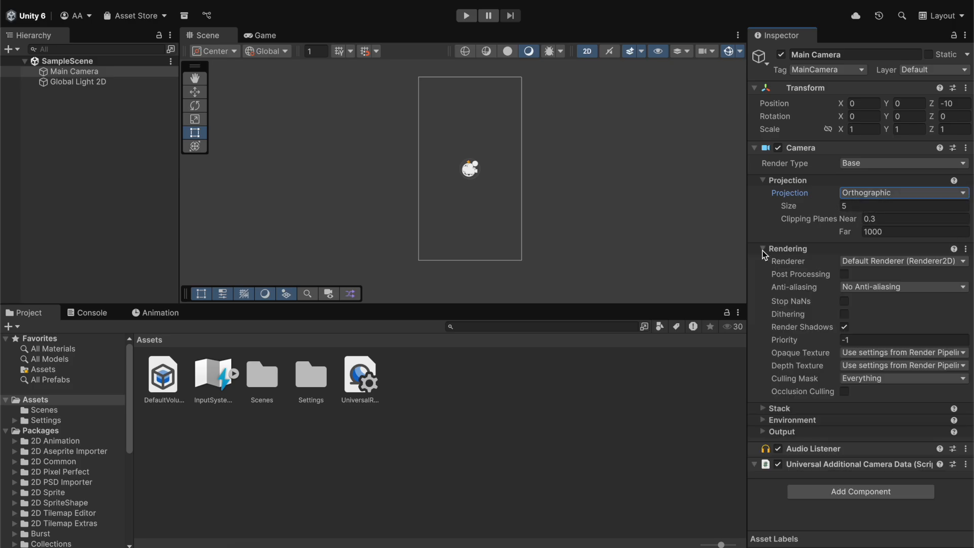
pyautogui.click(954, 249)
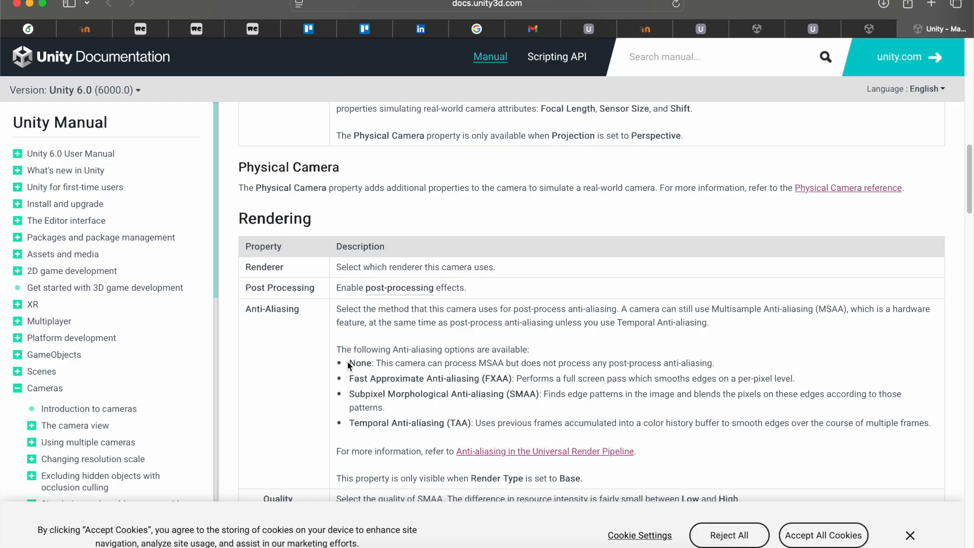
pyautogui.moveTo(348, 364); pyautogui.dragTo(505, 415)
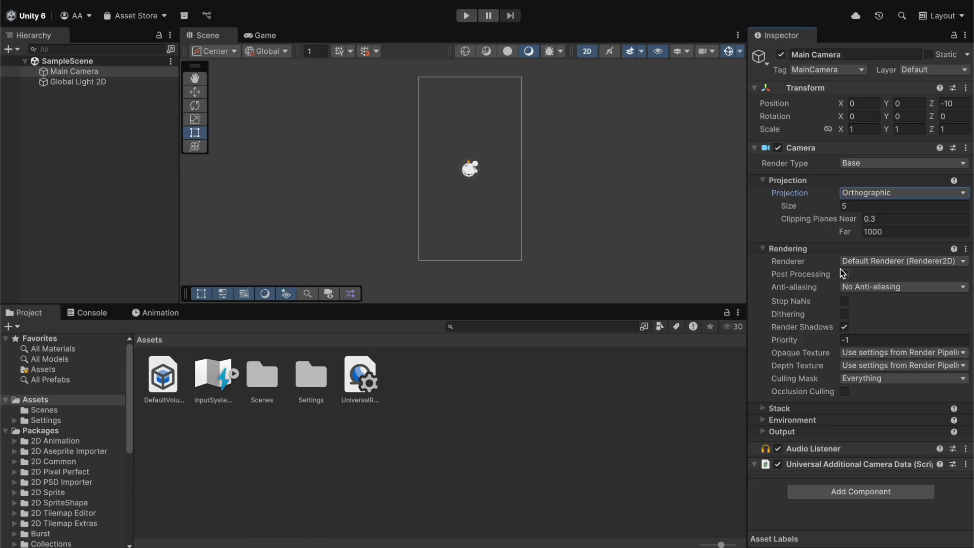
pyautogui.click(765, 180)
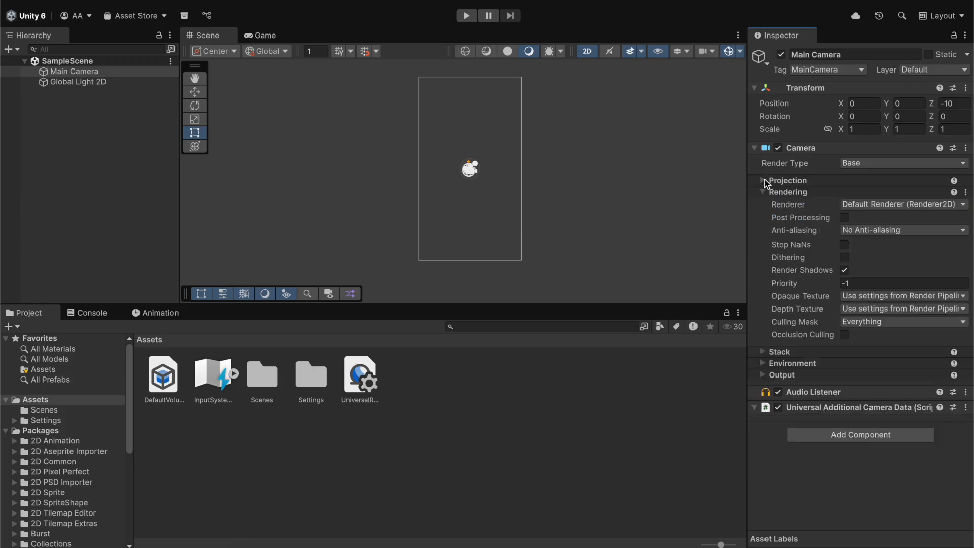
pyautogui.click(763, 193)
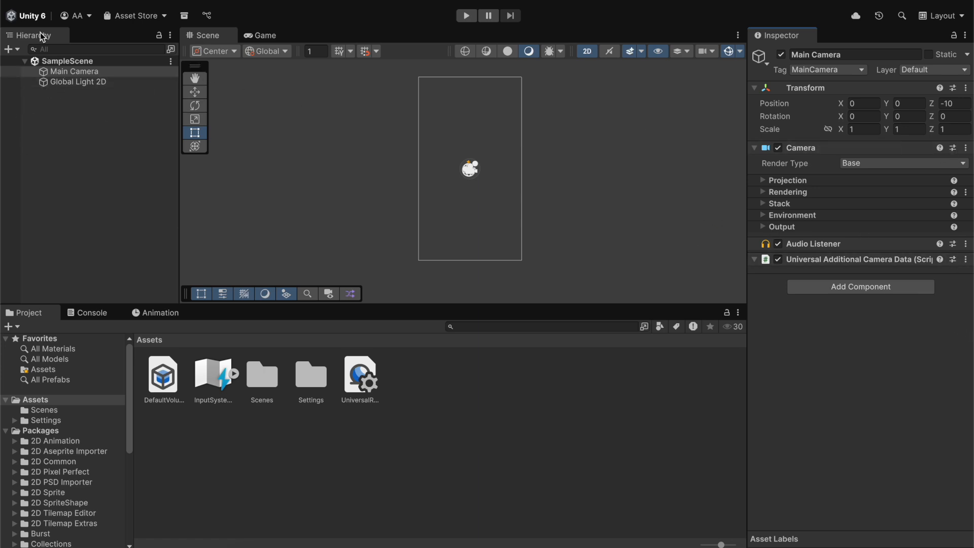
# Step: Compare the properties of Main Camera and Global Light 2D, and check the scene's rendering in the Game view
pyautogui.click(98, 81)
pyautogui.click(97, 73)
pyautogui.click(99, 81)
pyautogui.click(97, 72)
pyautogui.click(98, 82)
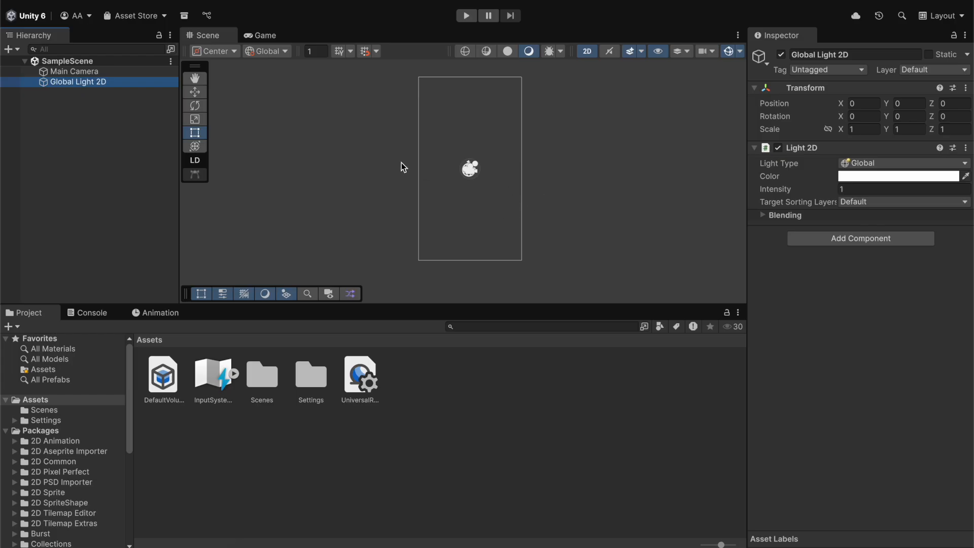
pyautogui.click(260, 34)
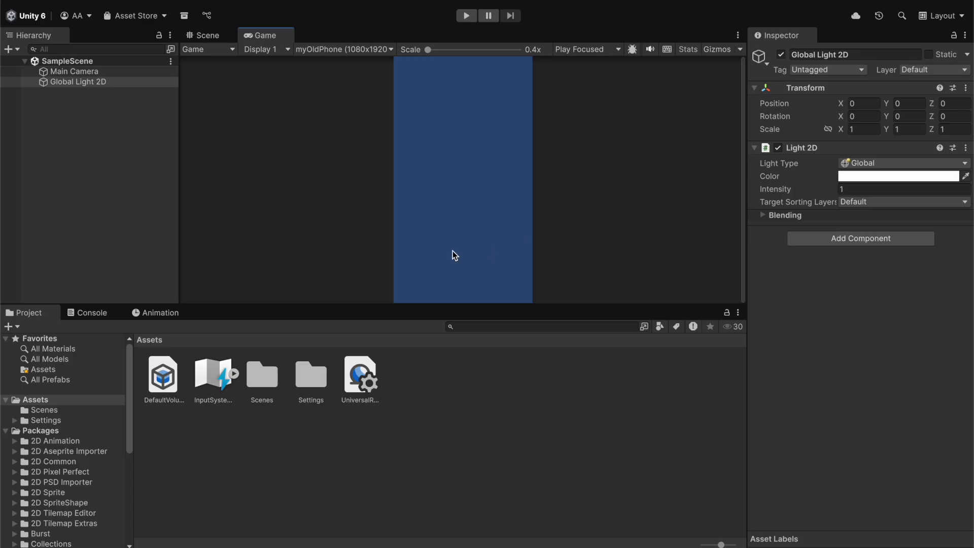
pyautogui.click(207, 39)
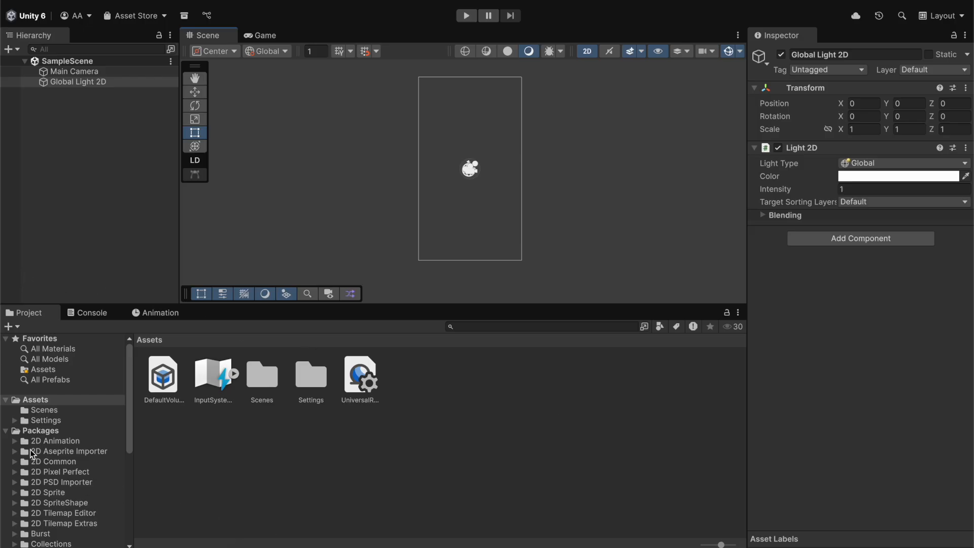
# Step: Look through the project's Packages list and the contents of the Scenes folder, ending back in Assets
pyautogui.scroll(-1, 32, 443)
pyautogui.scroll(-1, 32, 444)
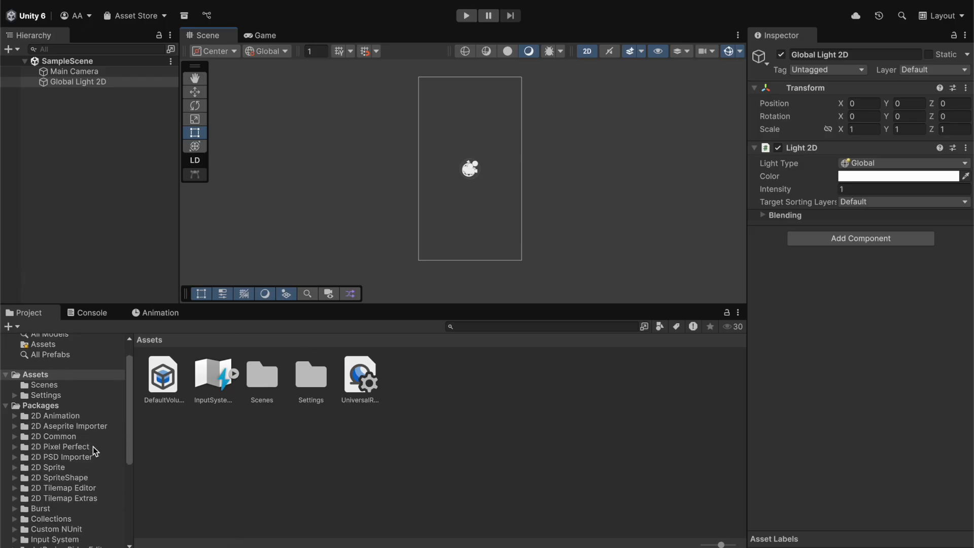
pyautogui.scroll(-2, 71, 452)
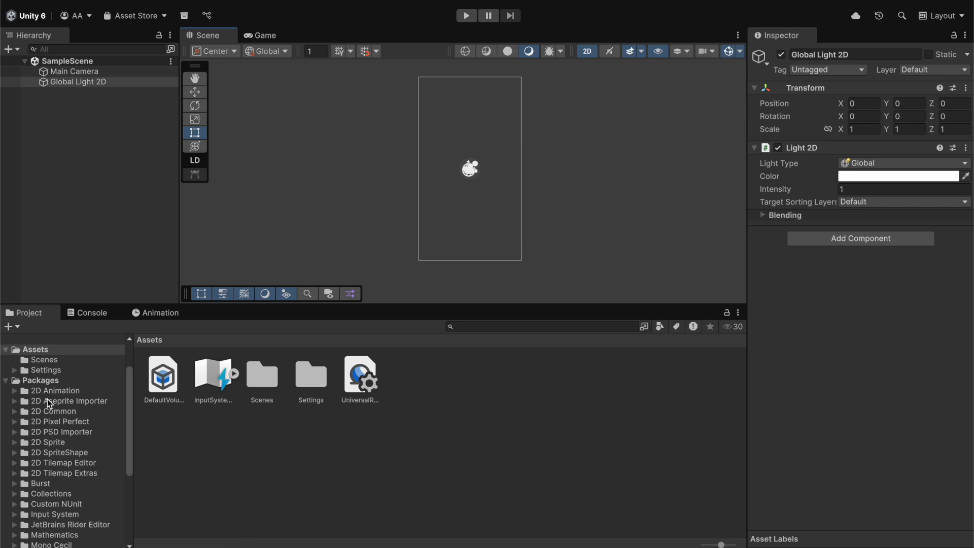
pyautogui.scroll(-10, 41, 507)
pyautogui.scroll(12, 44, 519)
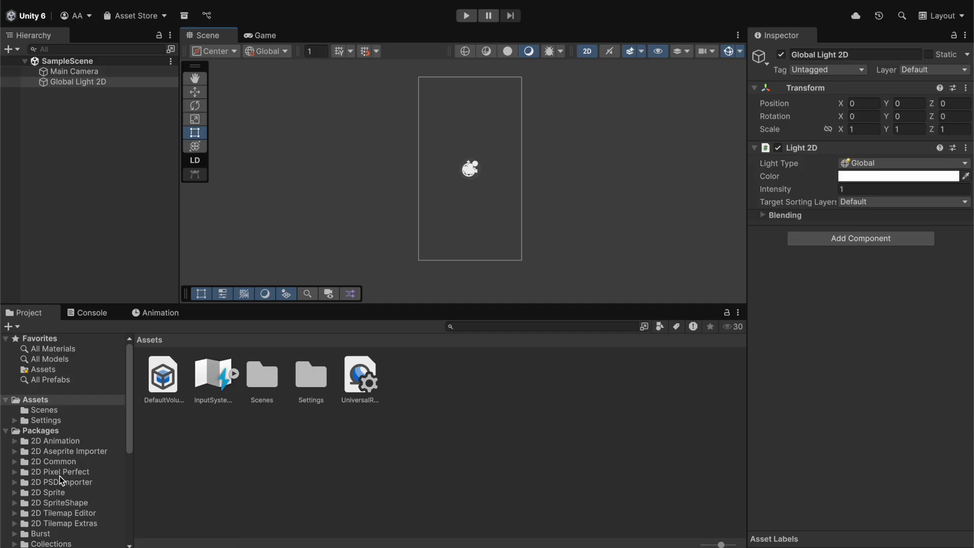
pyautogui.doubleClick(268, 373)
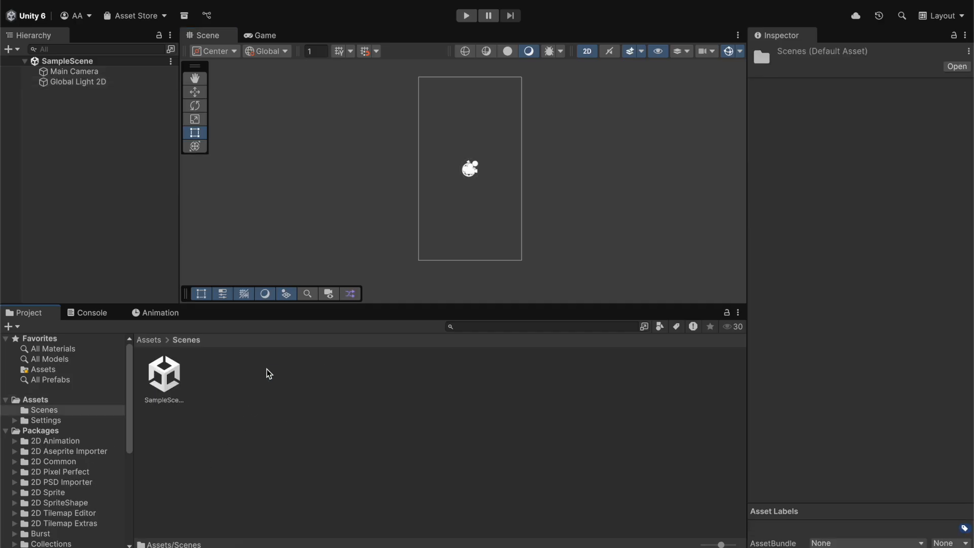
pyautogui.click(153, 340)
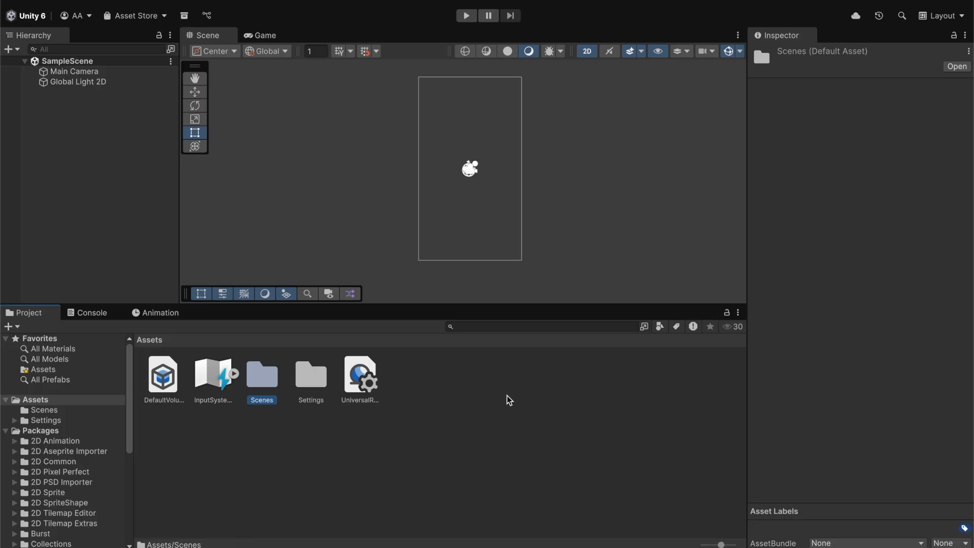
# Step: View the Console, remove the Animation view from the editor layout, and return to the project files
pyautogui.click(112, 316)
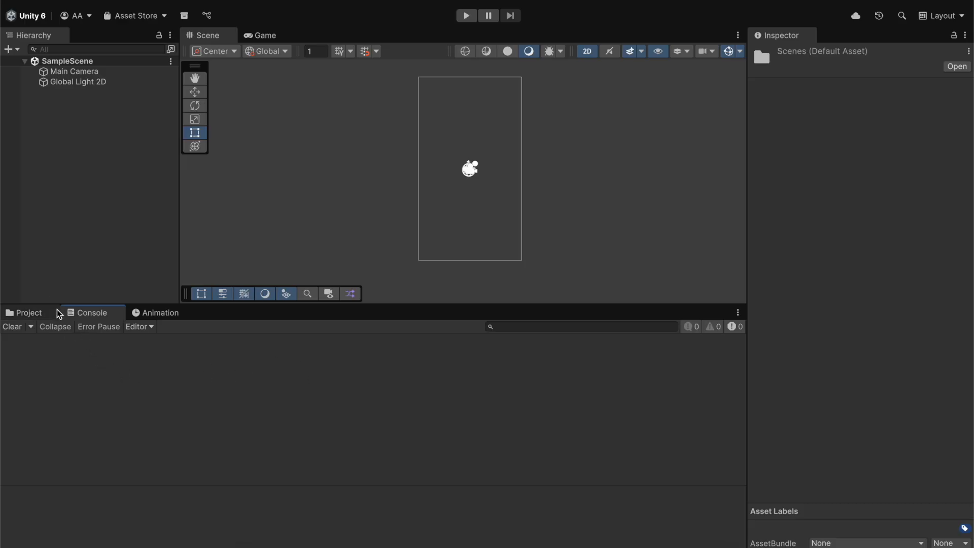
pyautogui.click(144, 309)
pyautogui.rightClick(143, 308)
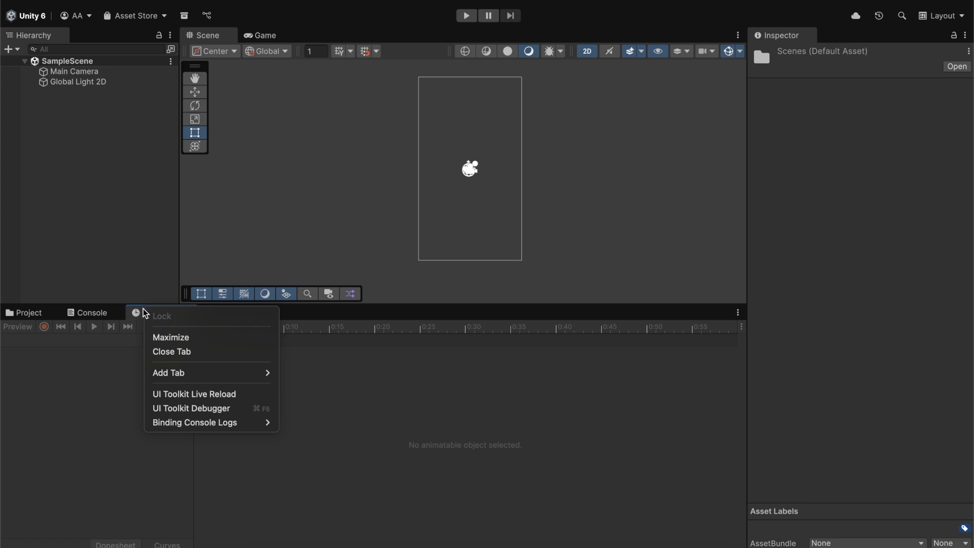
pyautogui.click(182, 352)
pyautogui.click(36, 313)
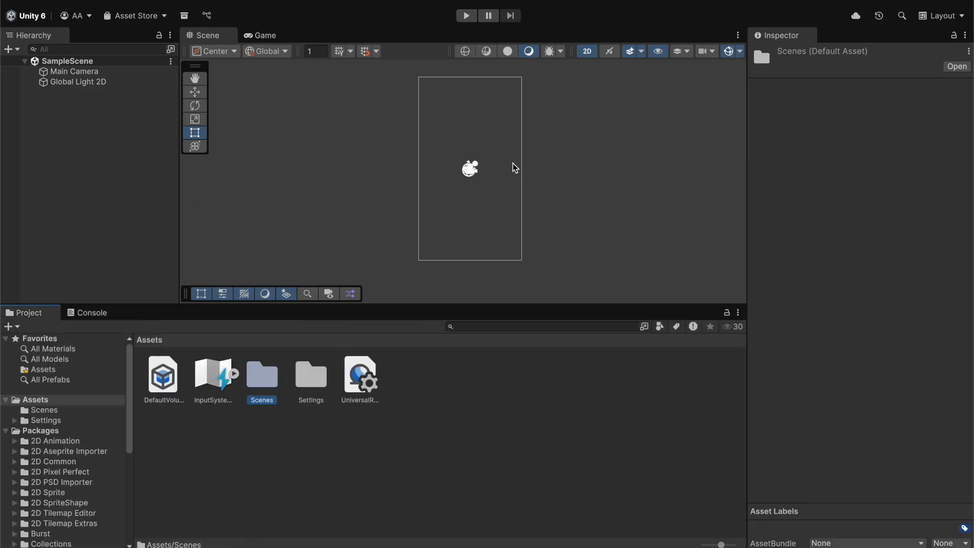
# Step: Switch to the OneNote sketch and draw a row of three cards with small inner shapes beneath the phone layout's header
pyautogui.press('super+Tab')
pyautogui.press('super+Tab')
pyautogui.press('super+Tab')
pyautogui.press('super+Tab')
pyautogui.press('super+Tab')
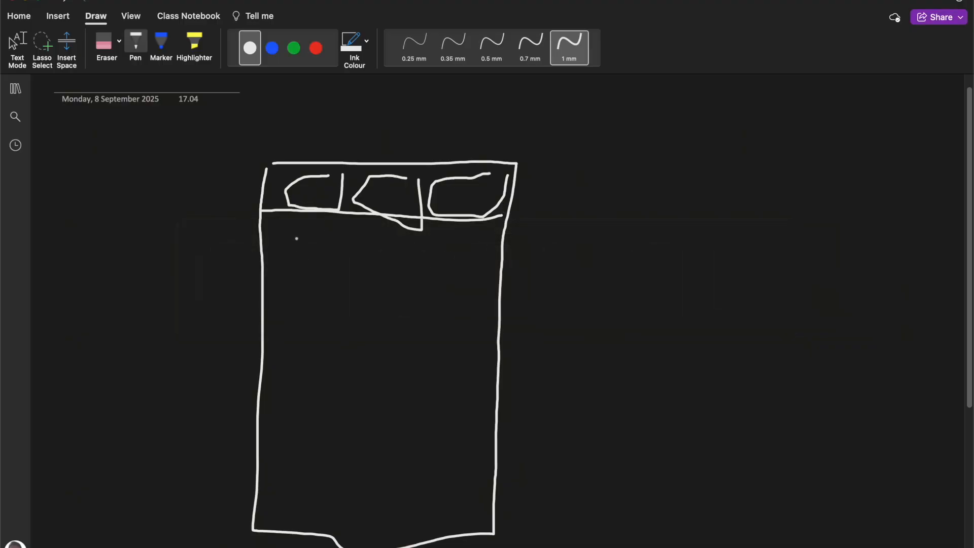
pyautogui.moveTo(289, 233)
pyautogui.mouseDown()
pyautogui.moveTo(285, 296)
pyautogui.moveTo(327, 311)
pyautogui.moveTo(355, 275)
pyautogui.moveTo(347, 236)
pyautogui.moveTo(294, 234)
pyautogui.moveTo(304, 268)
pyautogui.moveTo(347, 268)
pyautogui.moveTo(345, 237)
pyautogui.moveTo(286, 255)
pyautogui.moveTo(341, 276)
pyautogui.moveTo(329, 293)
pyautogui.mouseUp()
pyautogui.moveTo(378, 236)
pyautogui.mouseDown()
pyautogui.moveTo(378, 261)
pyautogui.moveTo(406, 301)
pyautogui.moveTo(429, 283)
pyautogui.moveTo(386, 249)
pyautogui.moveTo(387, 283)
pyautogui.moveTo(390, 257)
pyautogui.moveTo(422, 273)
pyautogui.mouseUp()
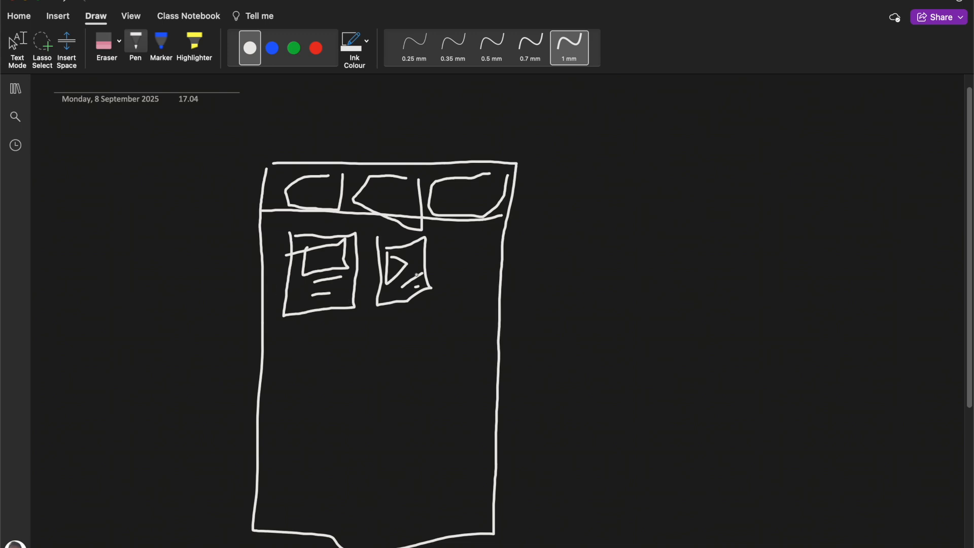
pyautogui.moveTo(446, 234)
pyautogui.mouseDown()
pyautogui.moveTo(441, 289)
pyautogui.moveTo(477, 292)
pyautogui.moveTo(486, 251)
pyautogui.moveTo(452, 244)
pyautogui.moveTo(469, 252)
pyautogui.moveTo(464, 268)
pyautogui.moveTo(456, 257)
pyautogui.mouseUp()
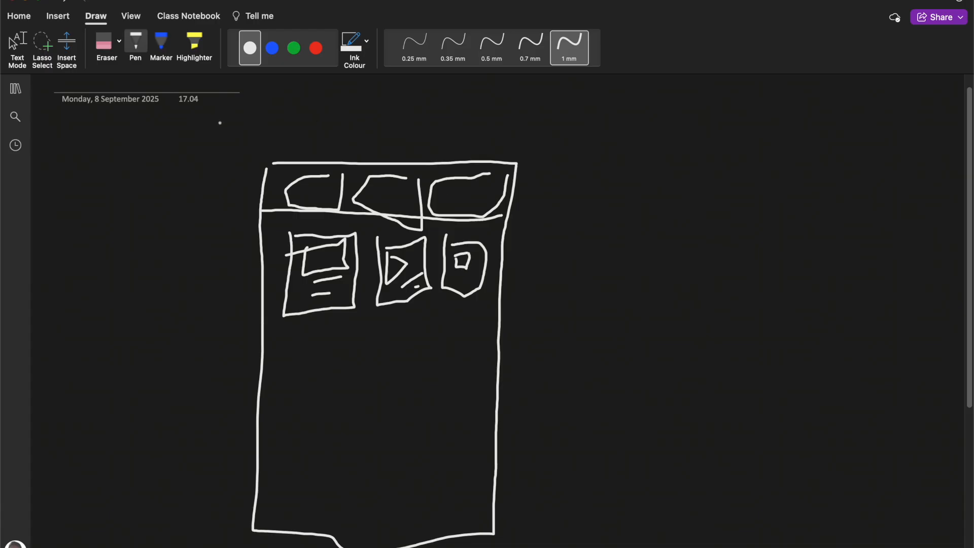
# Step: Draw a second row of three empty cards below the first row in the phone sketch and switch back to Unity
pyautogui.moveTo(295, 344)
pyautogui.mouseDown()
pyautogui.moveTo(294, 403)
pyautogui.moveTo(350, 351)
pyautogui.moveTo(313, 352)
pyautogui.mouseUp()
pyautogui.moveTo(375, 337)
pyautogui.mouseDown()
pyautogui.moveTo(366, 388)
pyautogui.moveTo(434, 295)
pyautogui.moveTo(381, 335)
pyautogui.mouseUp()
pyautogui.moveTo(459, 336)
pyautogui.mouseDown()
pyautogui.moveTo(450, 374)
pyautogui.moveTo(491, 352)
pyautogui.moveTo(459, 337)
pyautogui.mouseUp()
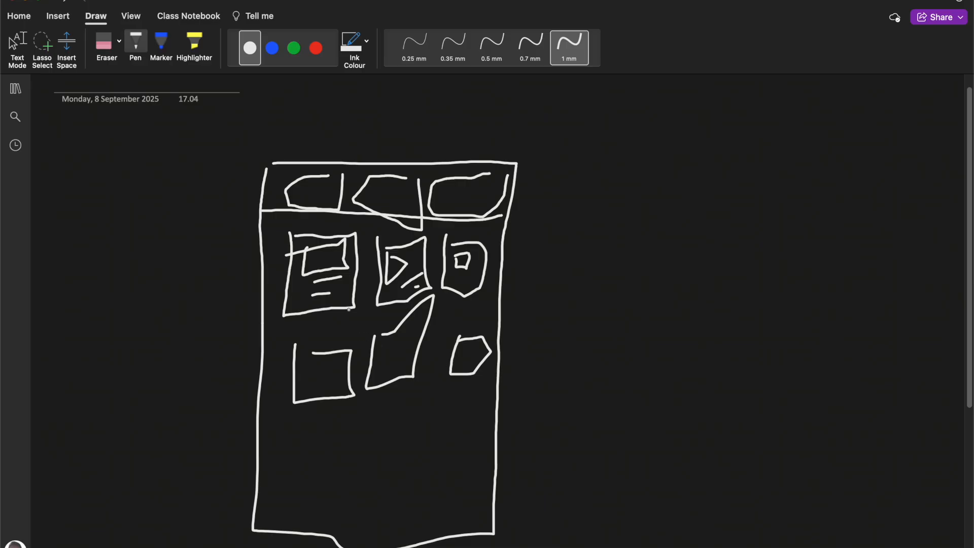
pyautogui.press('super+Tab')
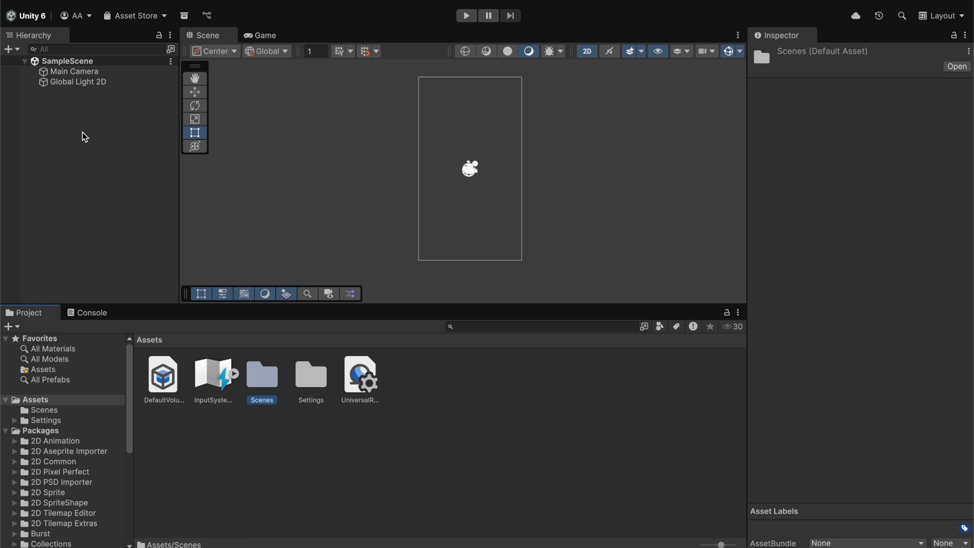
# Step: Clear the asset selection, switch to the presentation to view the two Canvas slides, and return to Unity
pyautogui.rightClick(107, 158)
pyautogui.click(78, 165)
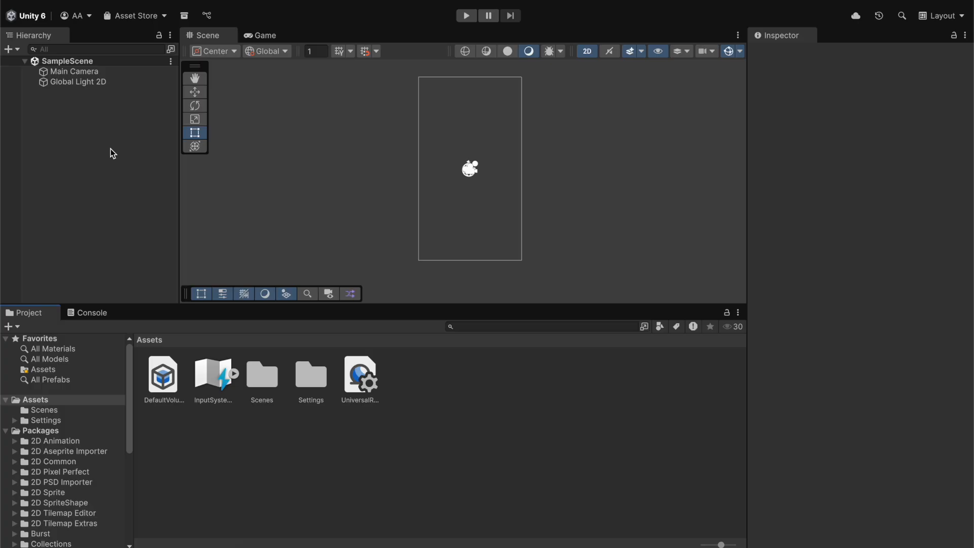
pyautogui.press('super+Tab')
pyautogui.press('super+Tab')
pyautogui.press('super+Tab')
pyautogui.press('super+Tab')
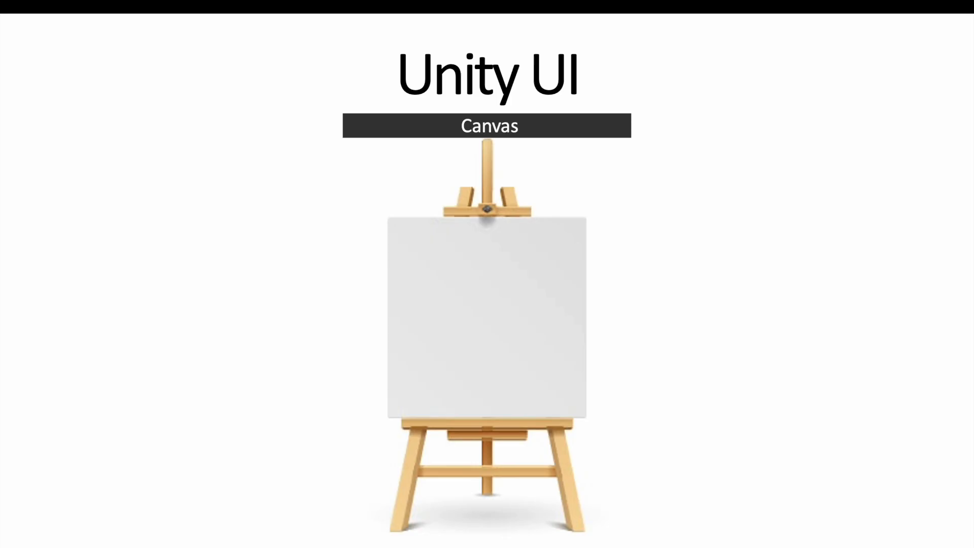
pyautogui.click(227, 234)
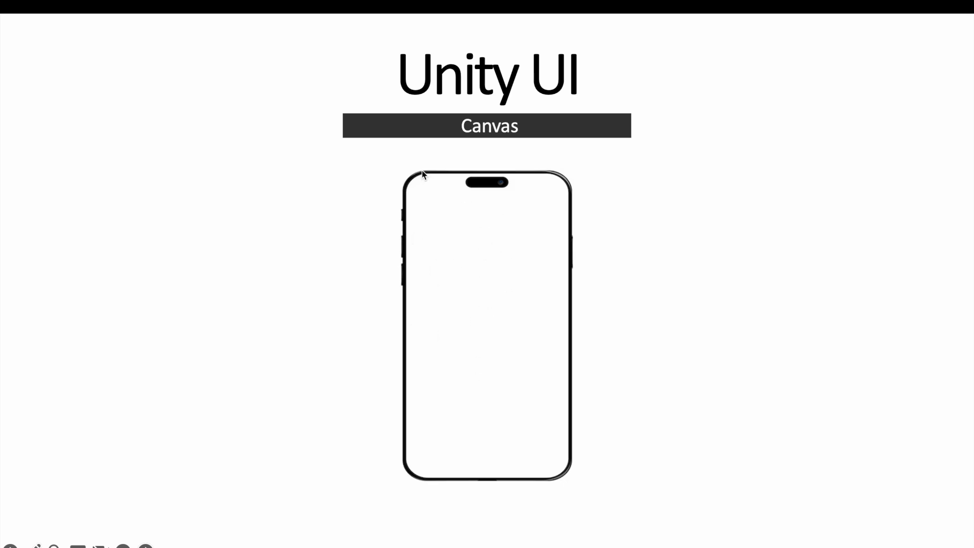
pyautogui.click(511, 272)
pyautogui.press('super+Tab')
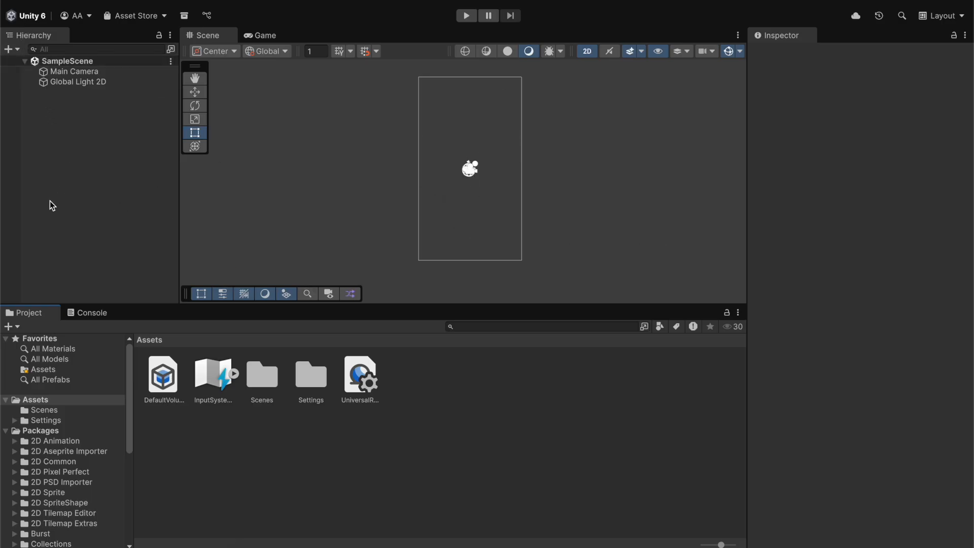
# Step: Add a UI Canvas to SampleScene, frame it fully in the Scene view, and keep it selected
pyautogui.rightClick(56, 136)
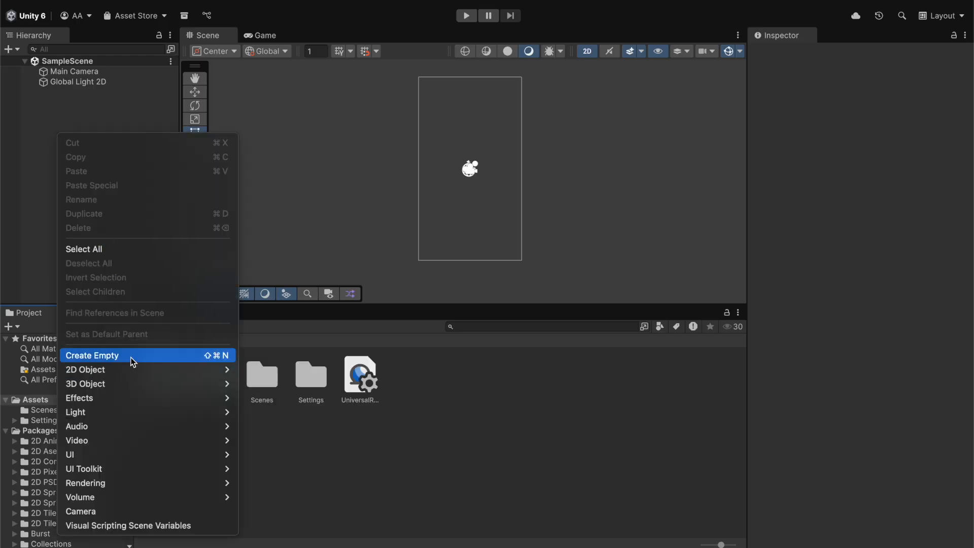
pyautogui.moveTo(132, 384)
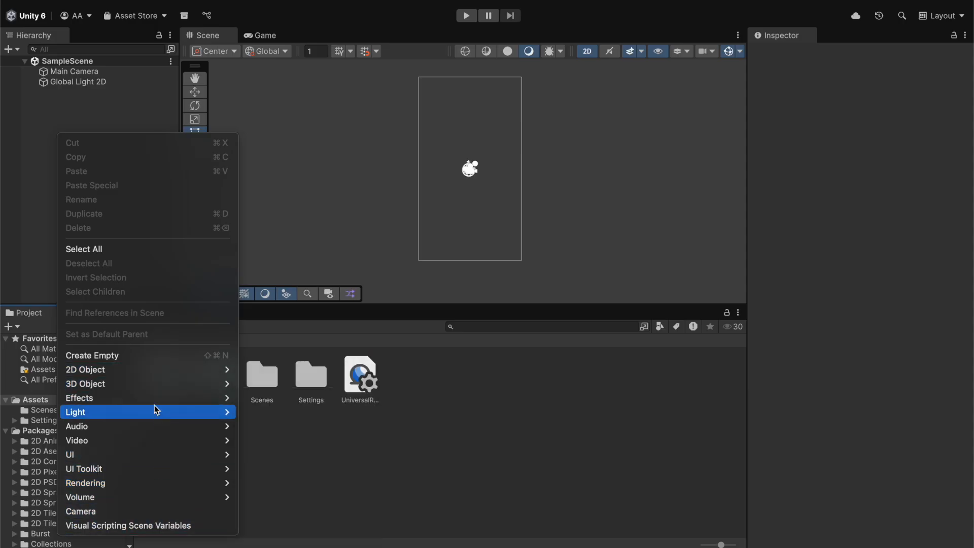
pyautogui.moveTo(157, 458)
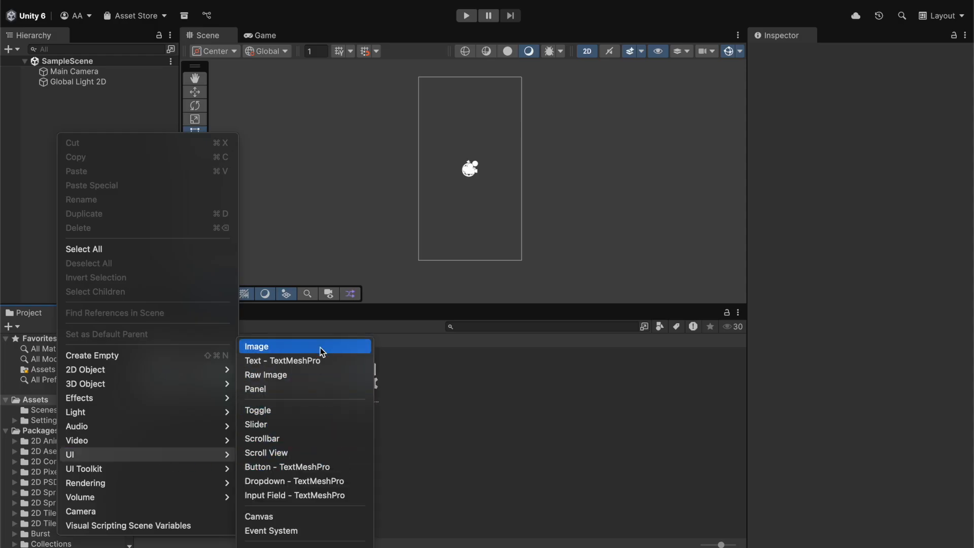
pyautogui.click(297, 517)
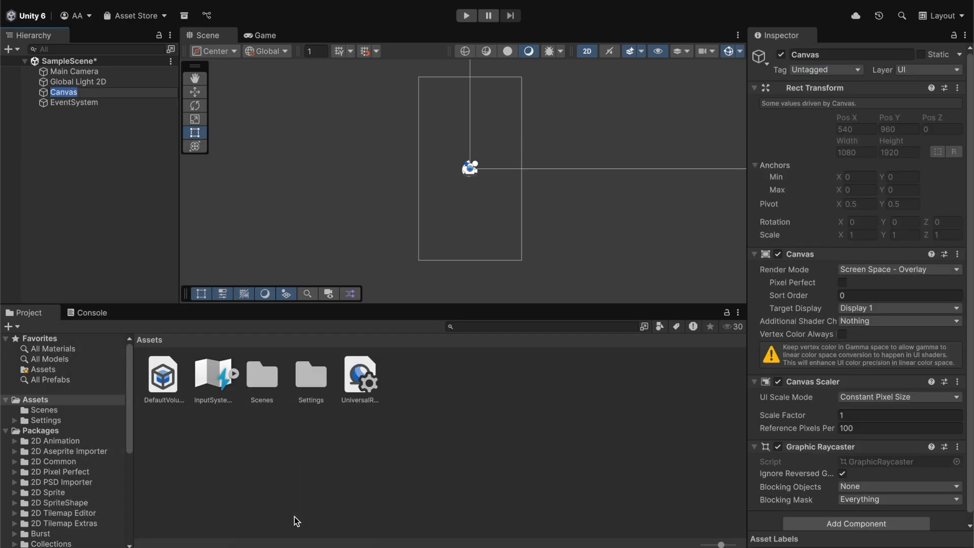
pyautogui.scroll(-15, 538, 164)
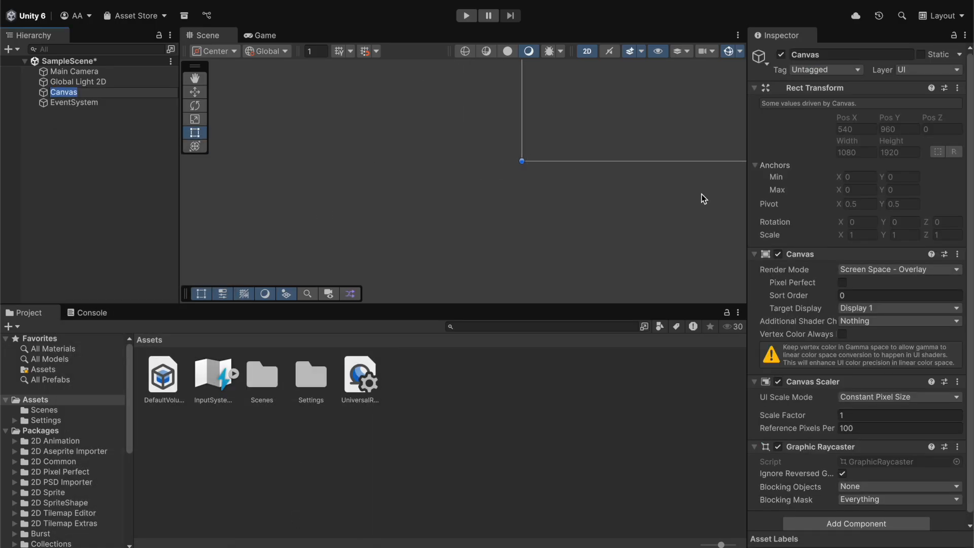
pyautogui.moveTo(687, 178); pyautogui.dragTo(516, 174, button='middle')
pyautogui.scroll(5, 516, 177)
pyautogui.click(264, 35)
pyautogui.click(223, 35)
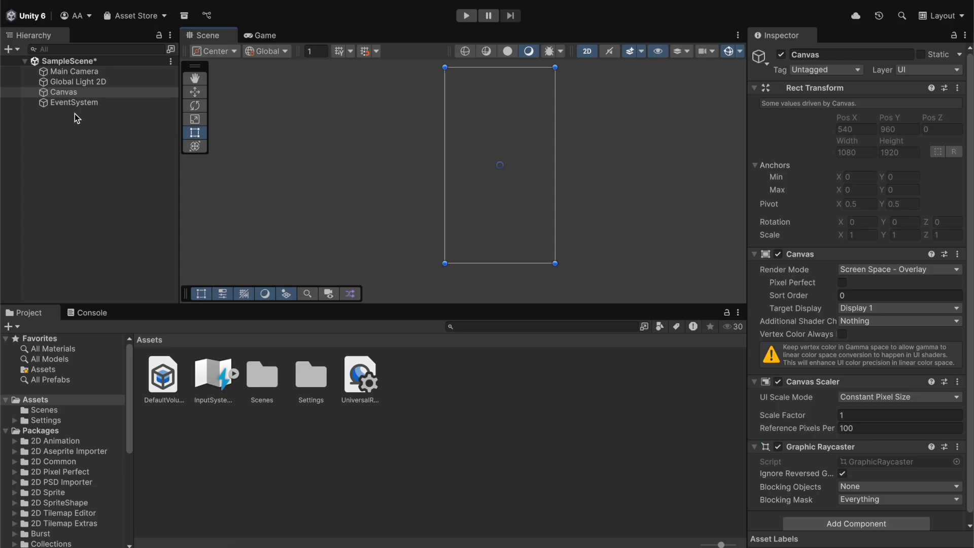
pyautogui.click(85, 90)
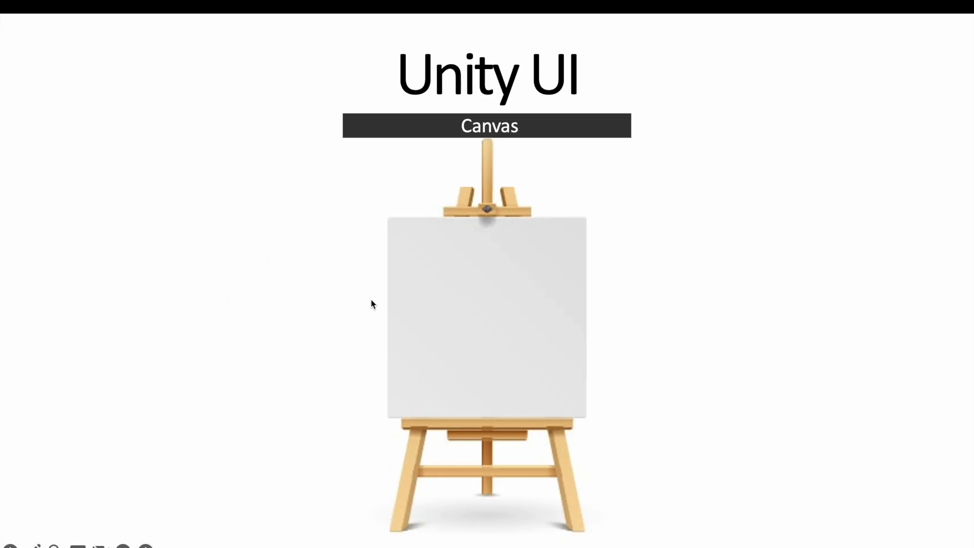
# Step: Go through the presentation's slides on Canvas, Panels, and Buttons, images, texts, and switch back to Unity
pyautogui.click(410, 334)
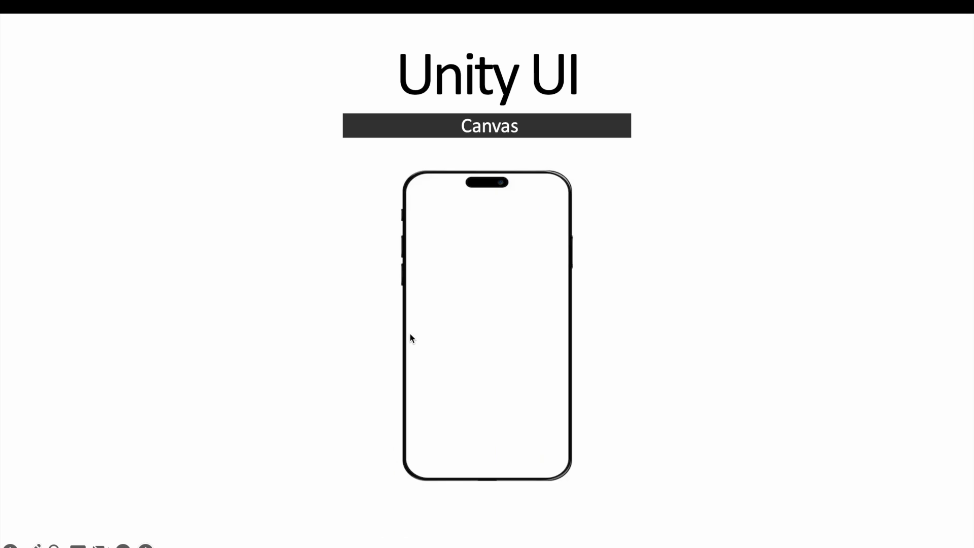
pyautogui.click(410, 334)
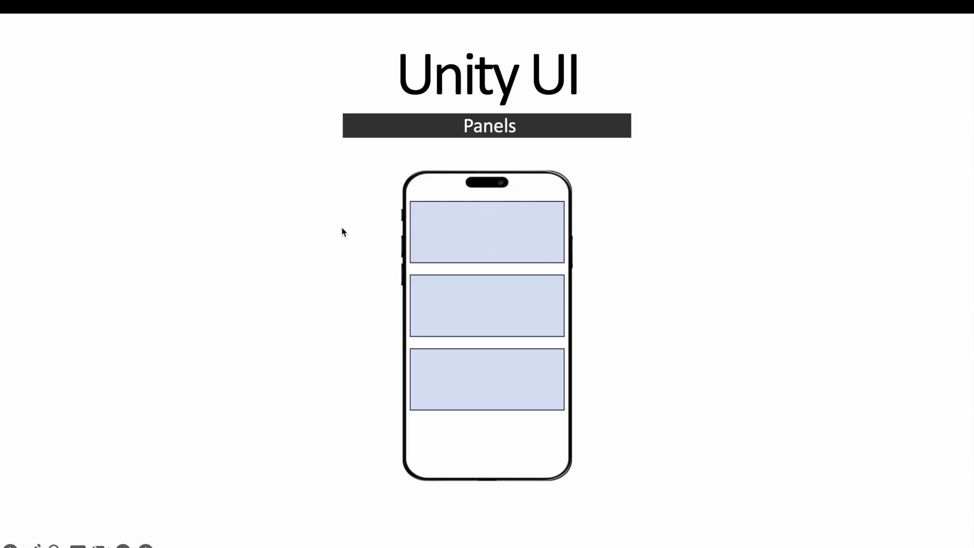
pyautogui.press('Right')
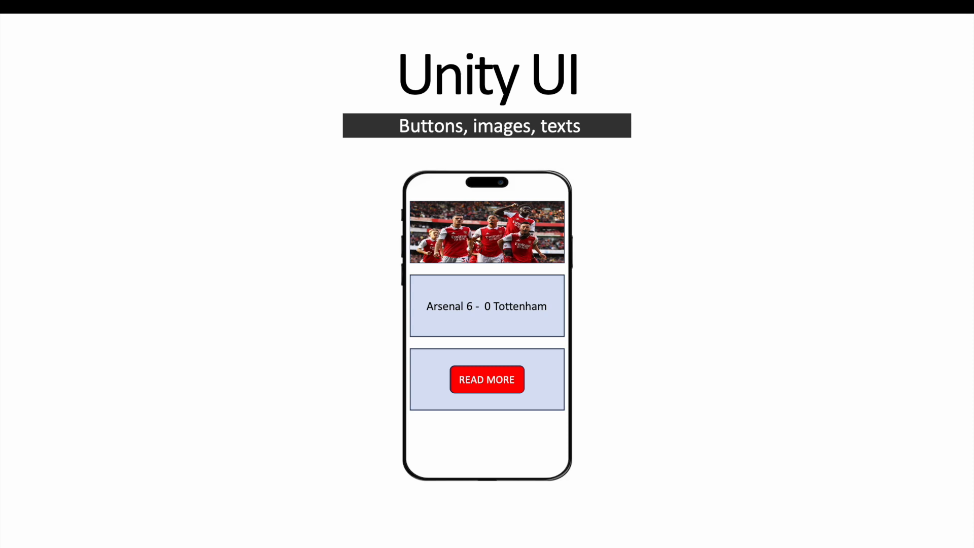
pyautogui.press('super+Tab')
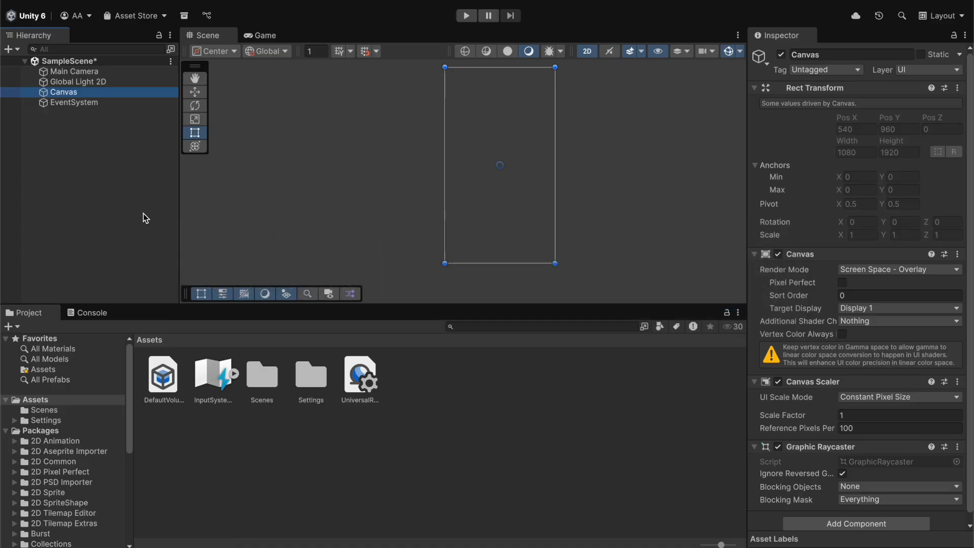
# Step: Add a UI Panel as a child of the Canvas and name it topMenu, keeping it selected
pyautogui.rightClick(60, 94)
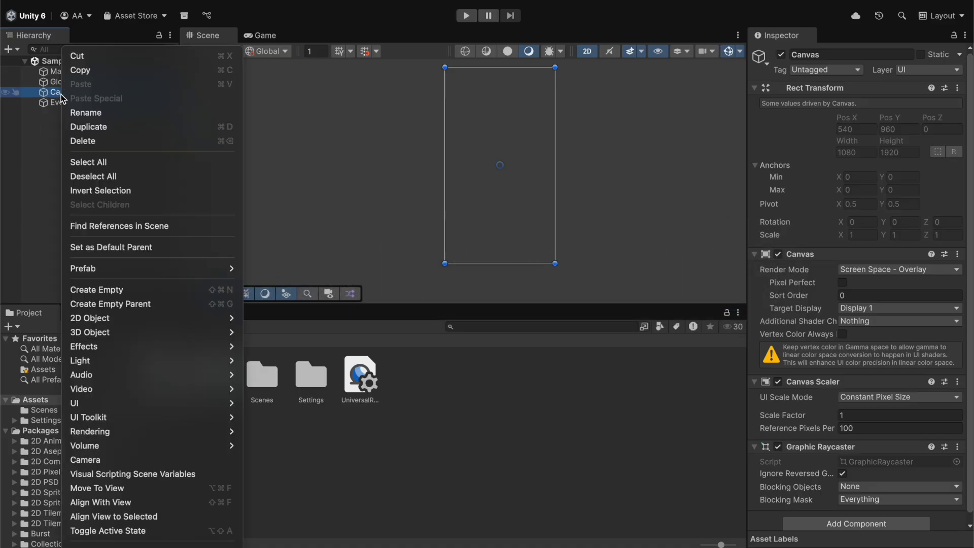
pyautogui.moveTo(153, 407)
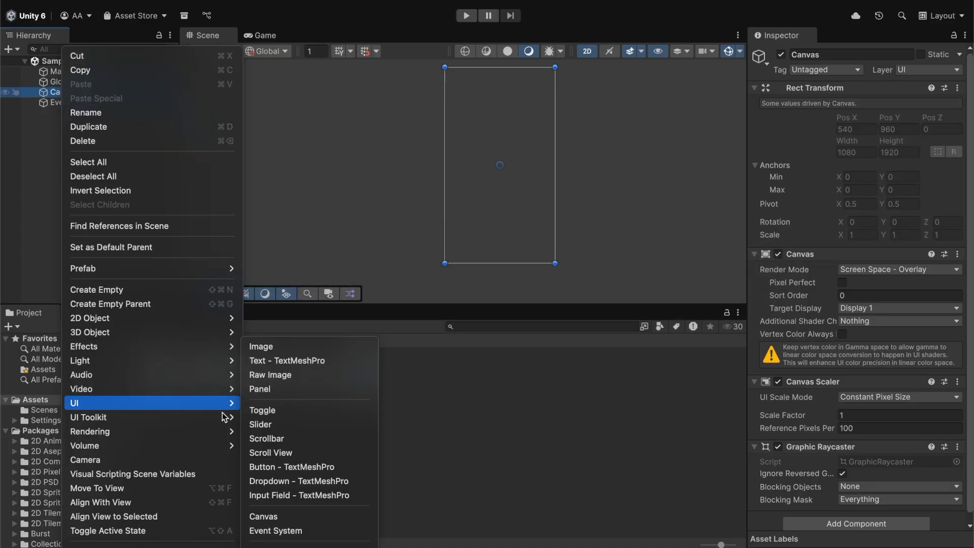
pyautogui.click(303, 390)
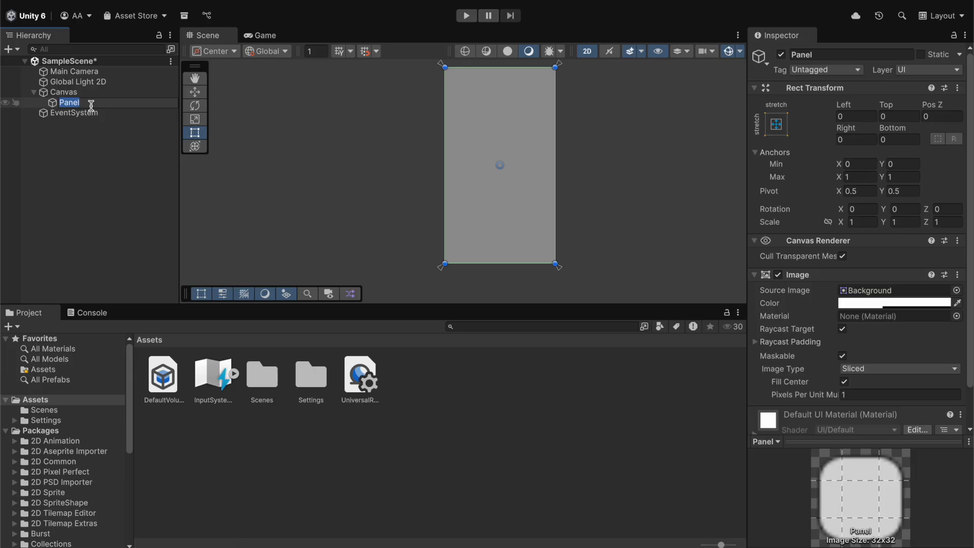
pyautogui.write('topMenu')
pyautogui.press('Return')
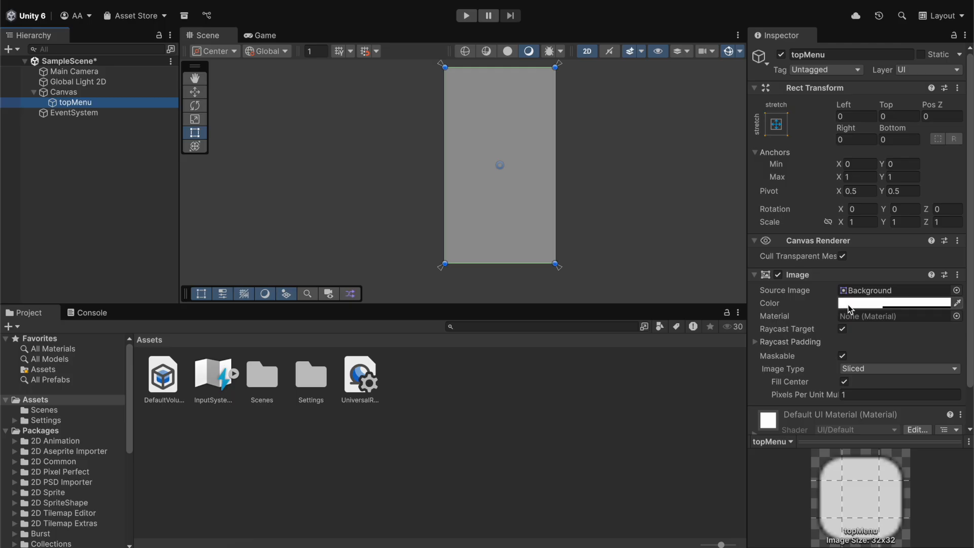
pyautogui.click(107, 94)
pyautogui.click(107, 100)
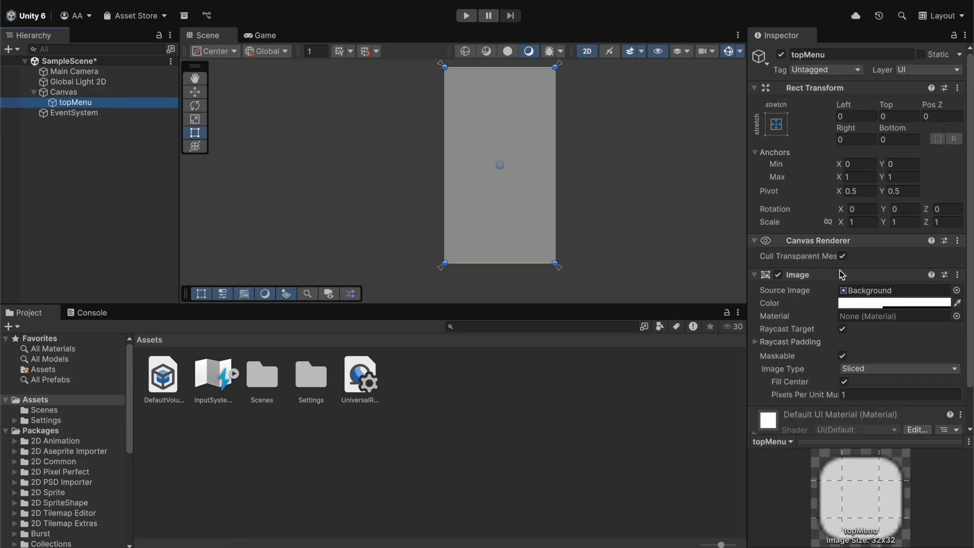
# Step: Try a Left offset and a Top offset of 200 on the topMenu panel, resetting each to 0
pyautogui.scroll(-2, 838, 305)
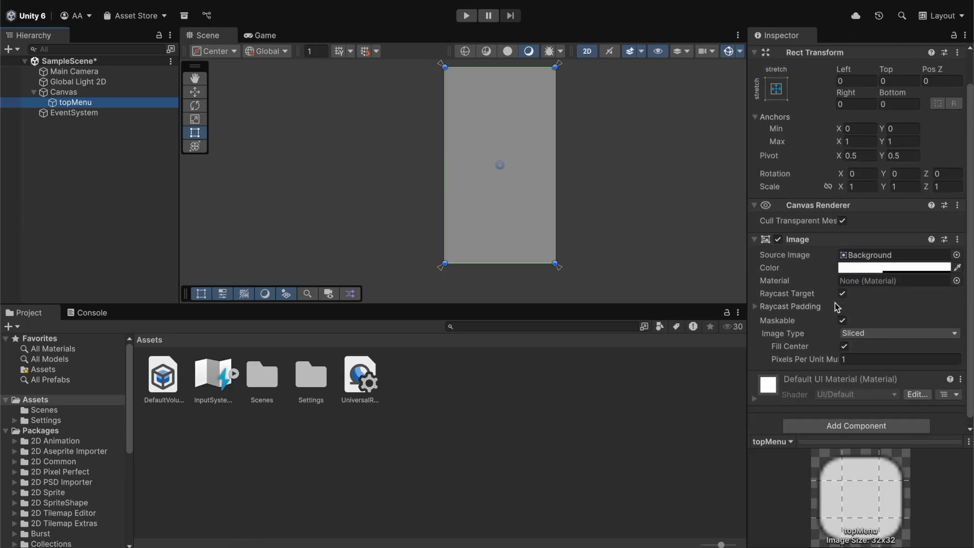
pyautogui.scroll(1, 838, 305)
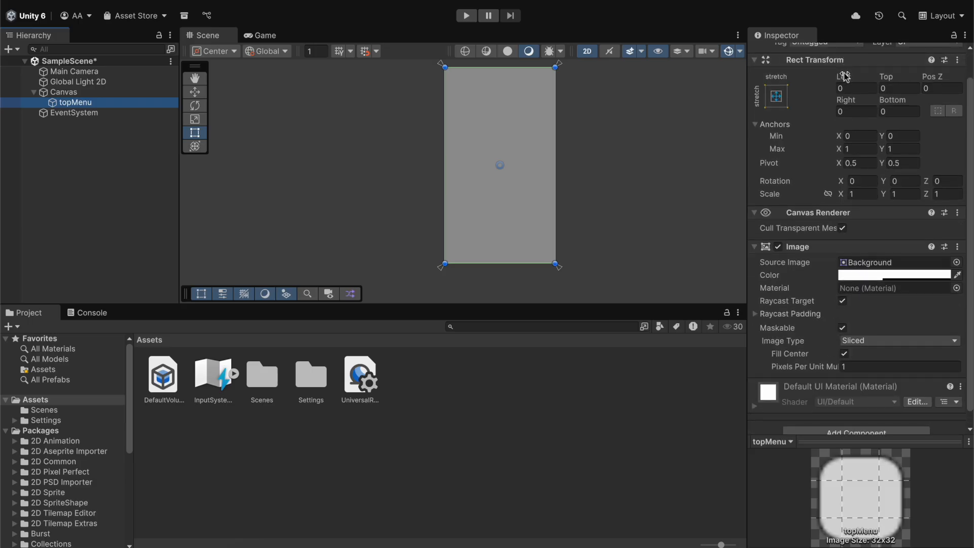
pyautogui.click(846, 90)
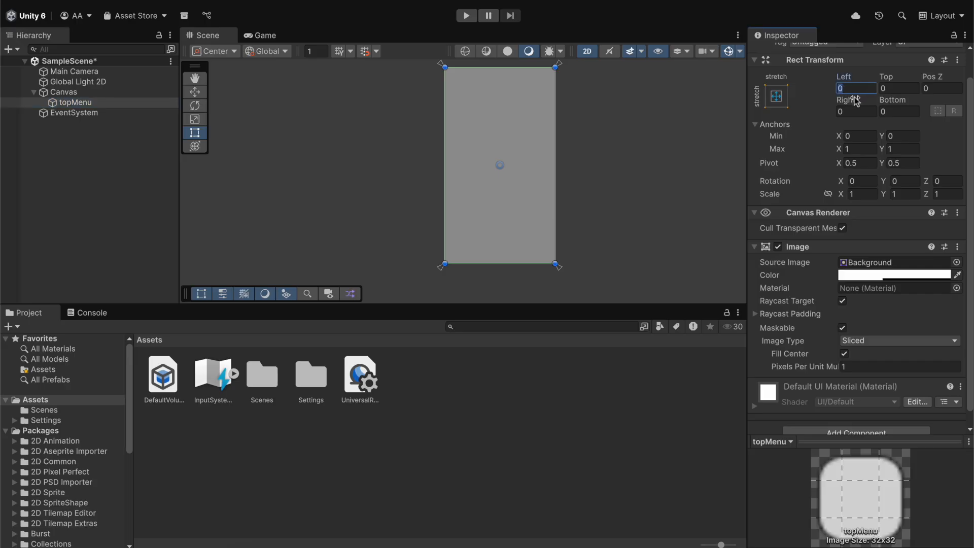
pyautogui.press('BackSpace')
pyautogui.write('200')
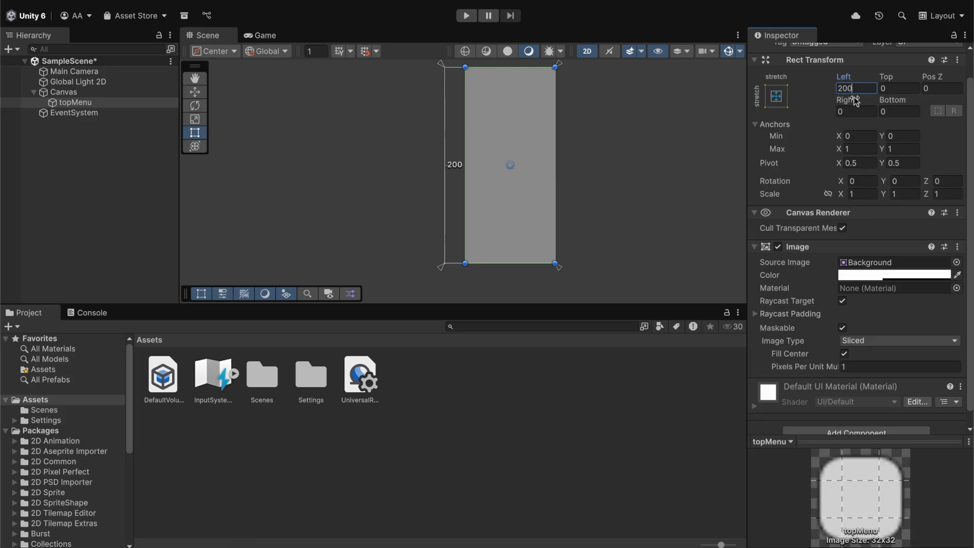
pyautogui.press('BackSpace')
pyautogui.press('BackSpace')
pyautogui.press('BackSpace')
pyautogui.press('Tab')
pyautogui.write('20')
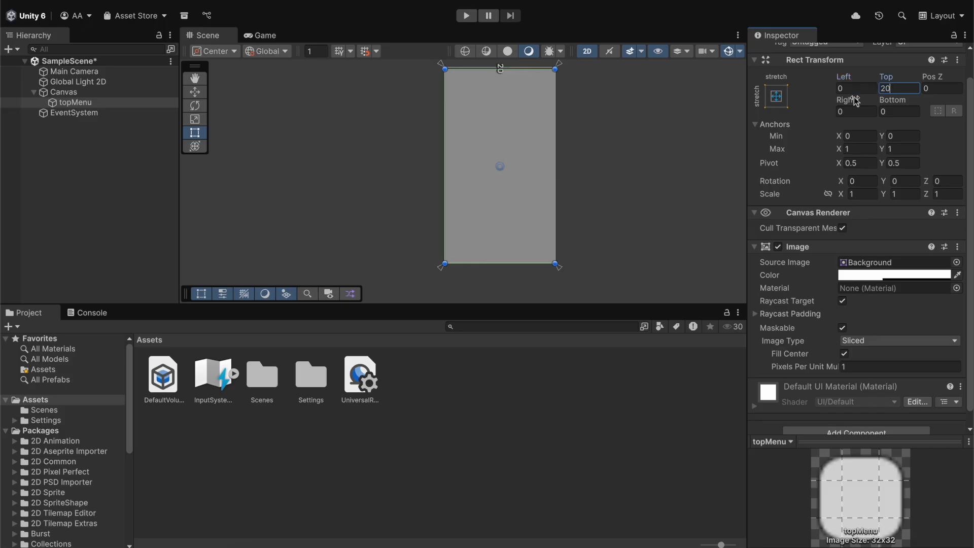
pyautogui.write('0')
pyautogui.press('BackSpace')
pyautogui.press('BackSpace')
pyautogui.press('BackSpace')
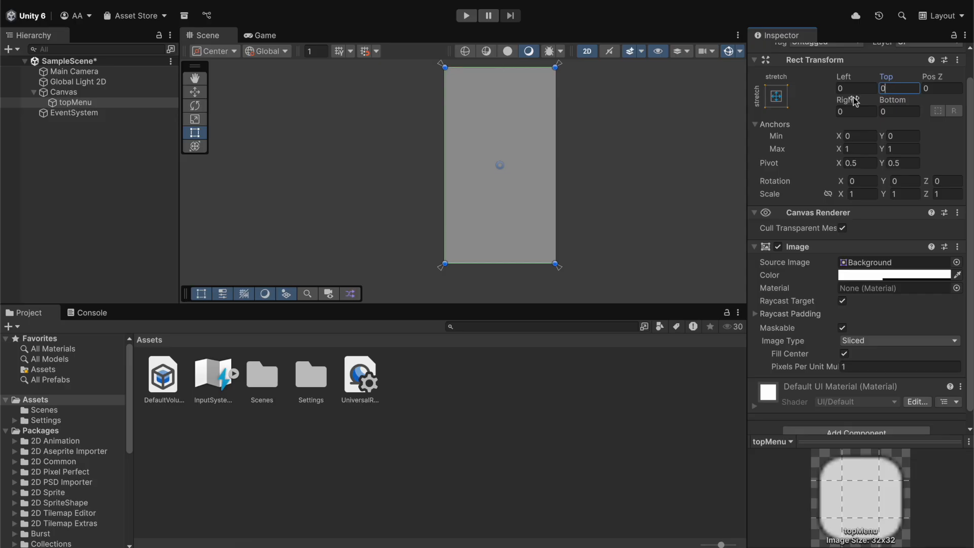
# Step: Compare how the topMenu panel covers the screen in the Game and Scene views
pyautogui.click(892, 112)
pyautogui.click(268, 36)
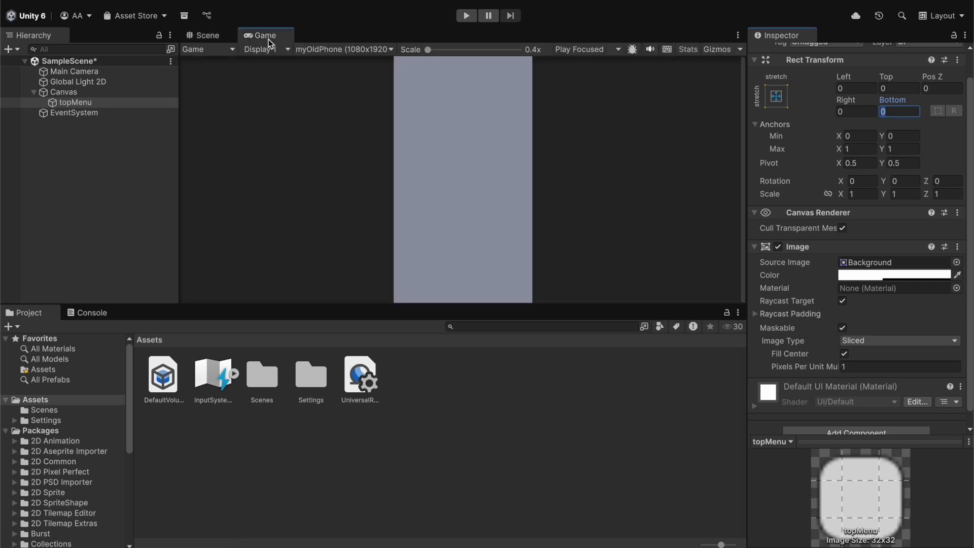
pyautogui.click(223, 36)
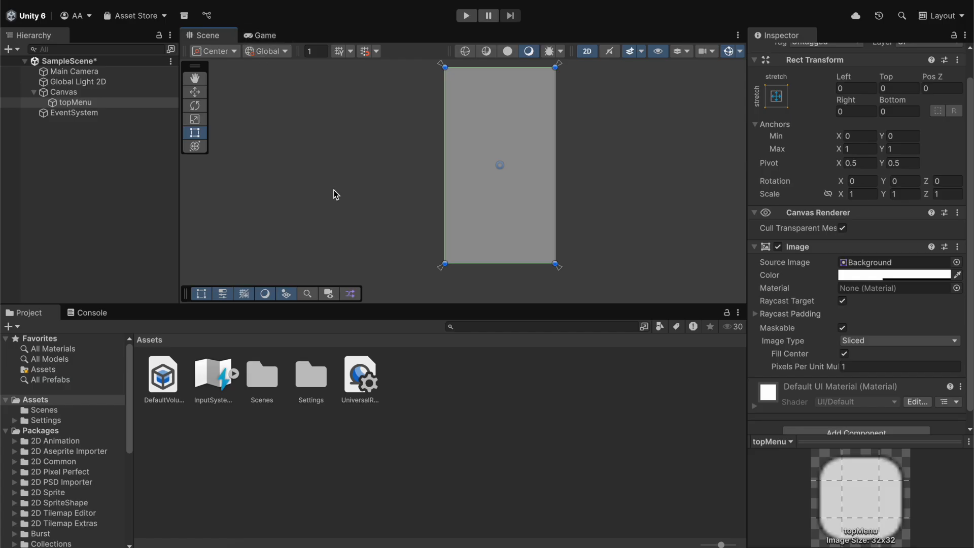
pyautogui.click(265, 36)
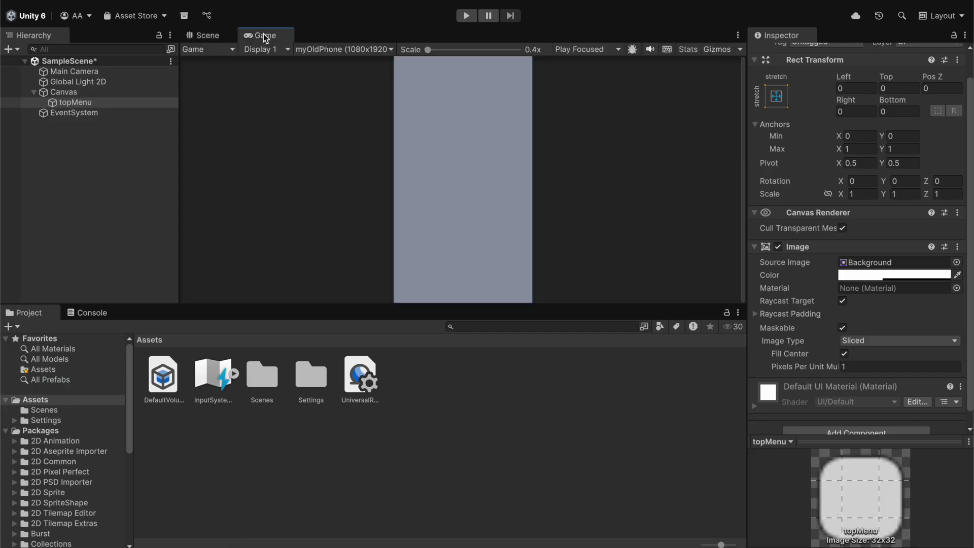
pyautogui.click(227, 35)
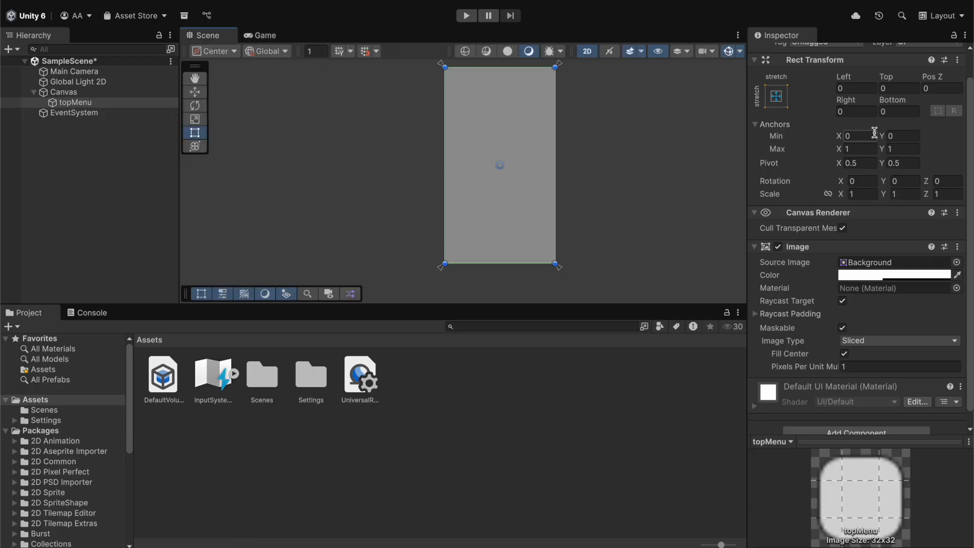
# Step: Apply the top-stretch anchor preset to the topMenu panel, setting its position along with the anchors
pyautogui.click(774, 96)
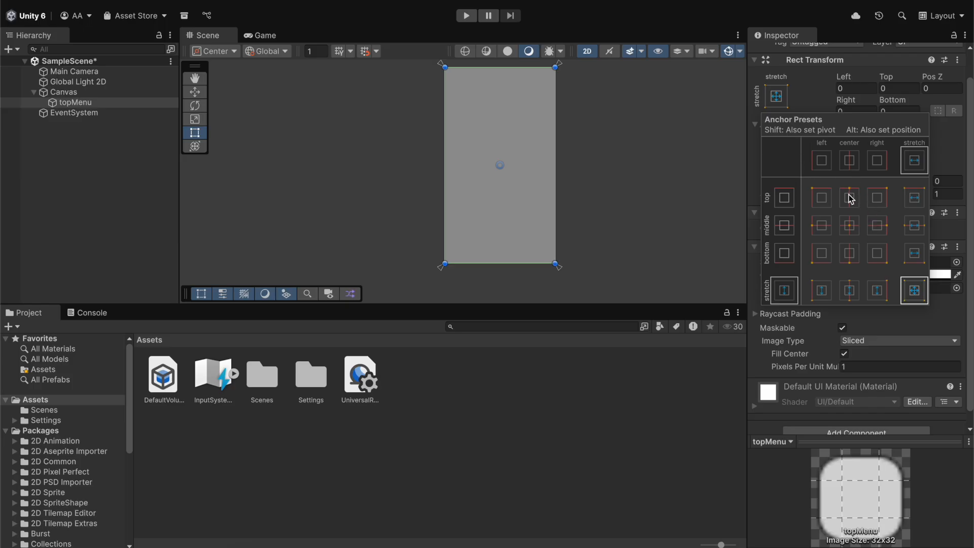
pyautogui.click(781, 112)
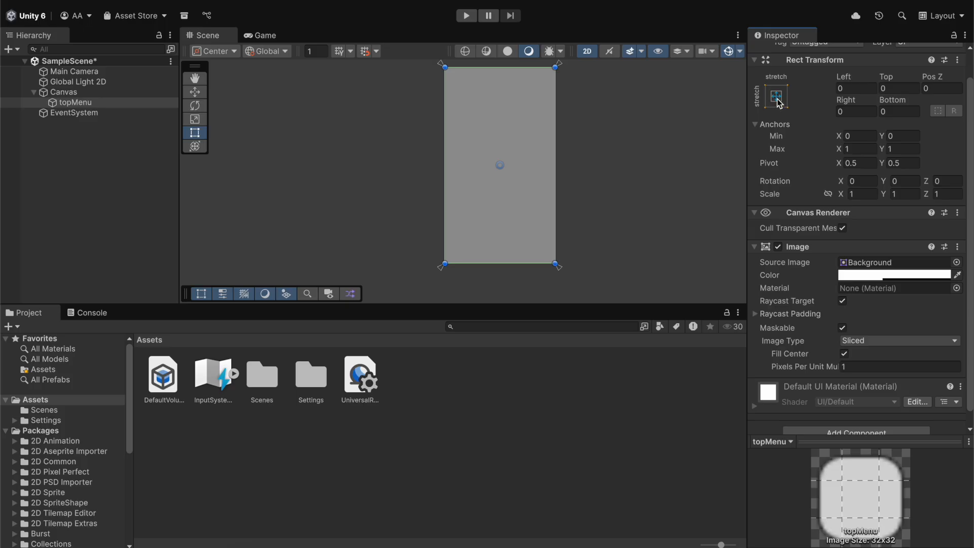
pyautogui.click(778, 100)
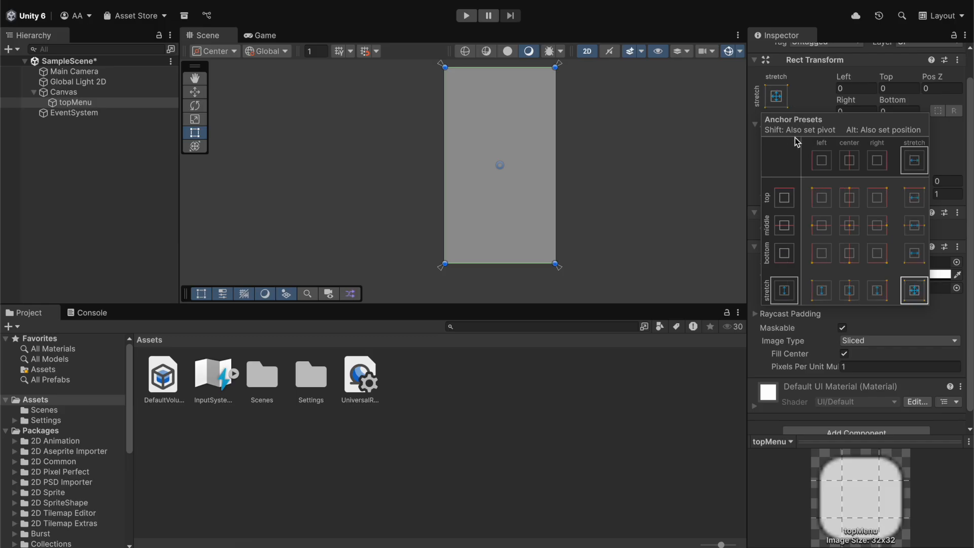
pyautogui.click(779, 100)
pyautogui.click(779, 101)
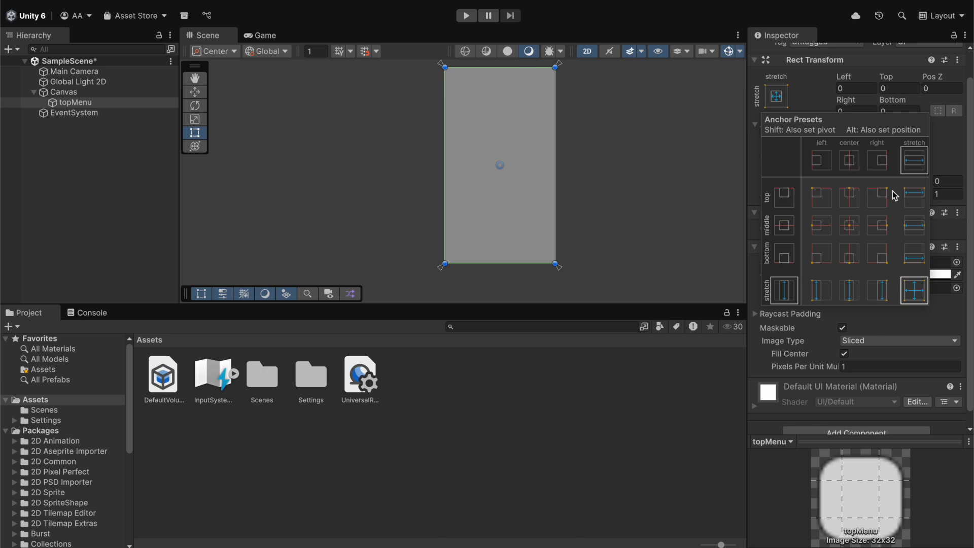
pyautogui.click(914, 196)
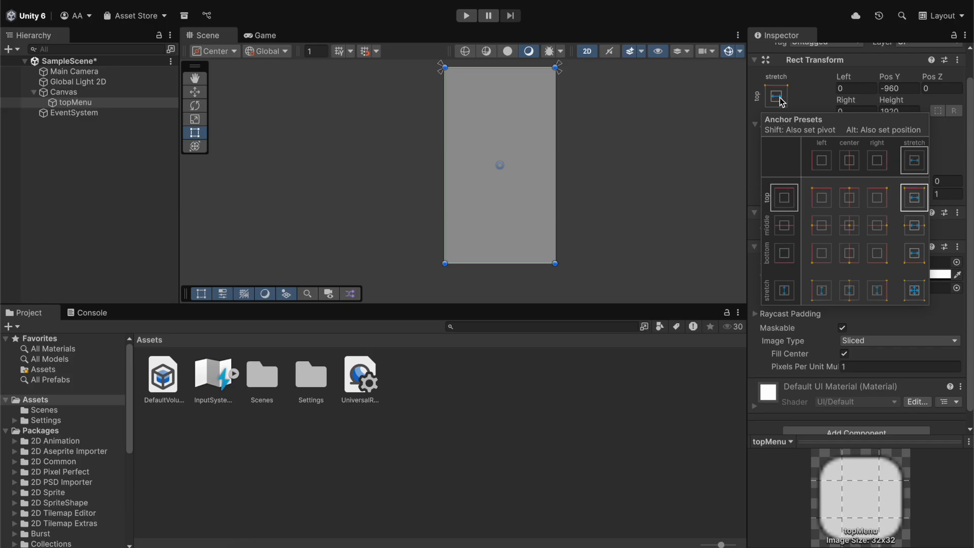
# Step: Set the height of the topMenu panel to 200
pyautogui.click(589, 161)
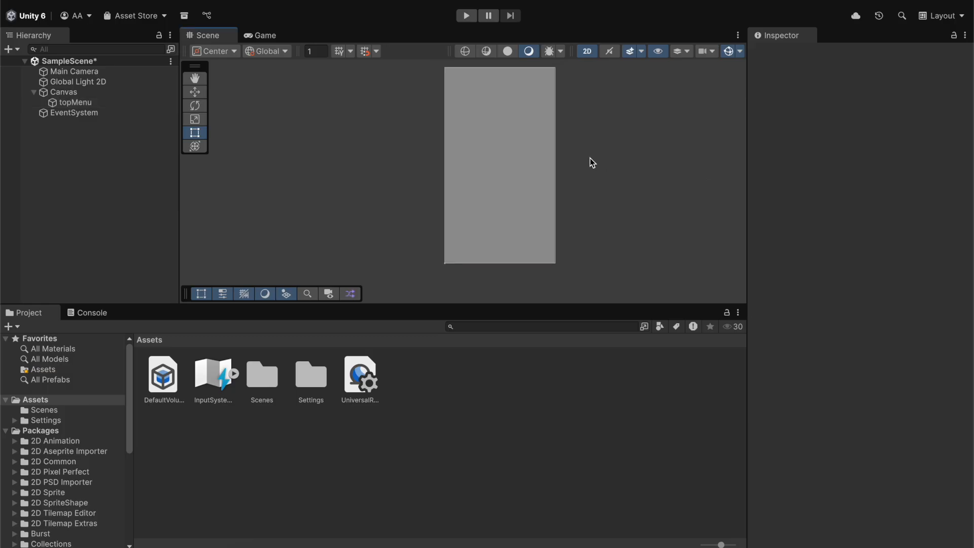
pyautogui.click(494, 162)
pyautogui.click(76, 103)
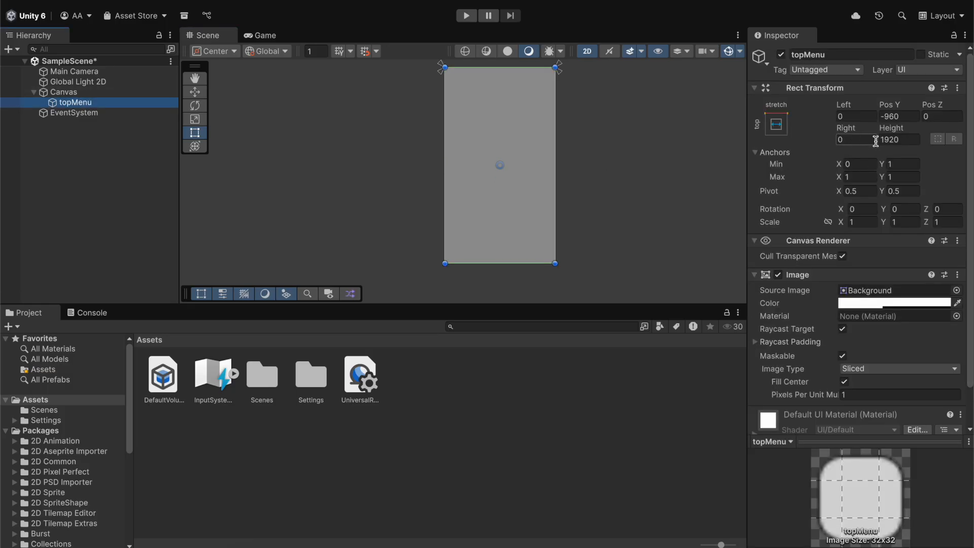
pyautogui.click(906, 140)
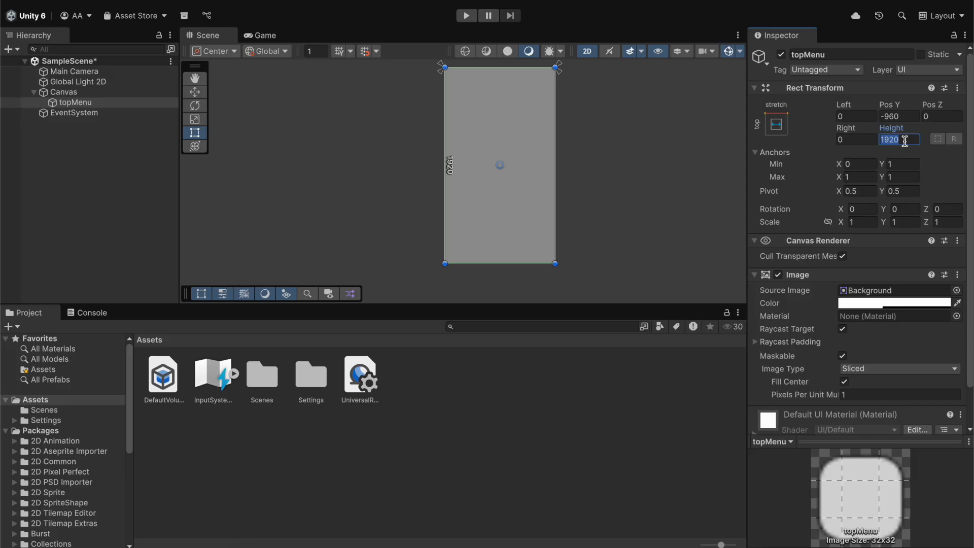
pyautogui.write('200')
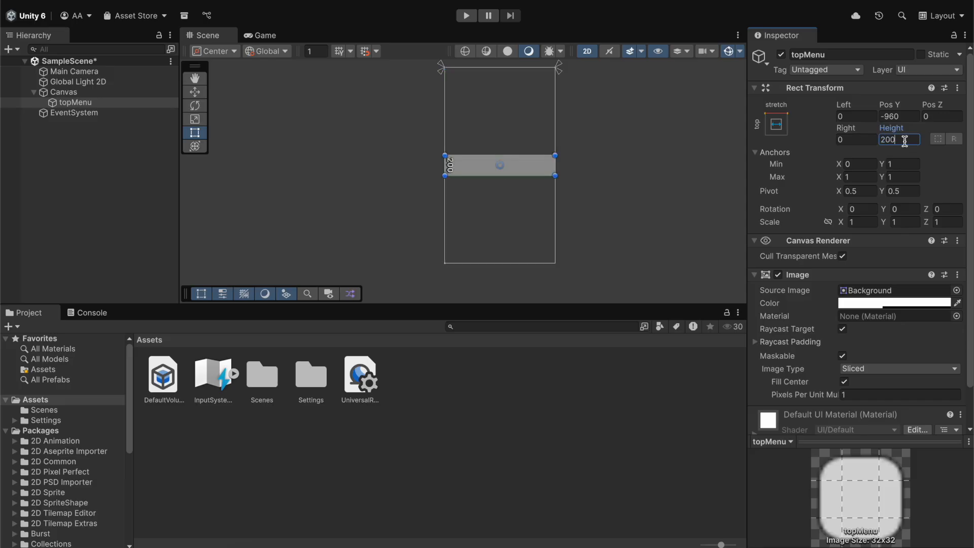
# Step: Try a Pos Y of 0 on the topMenu panel and check its placement in the Game view
pyautogui.click(903, 117)
pyautogui.write('0')
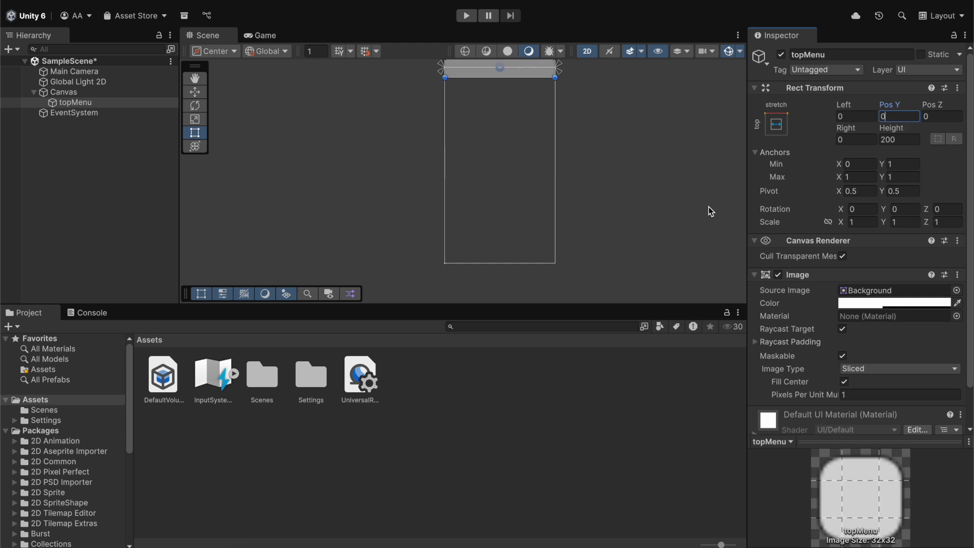
pyautogui.moveTo(658, 134); pyautogui.dragTo(648, 167, button='middle')
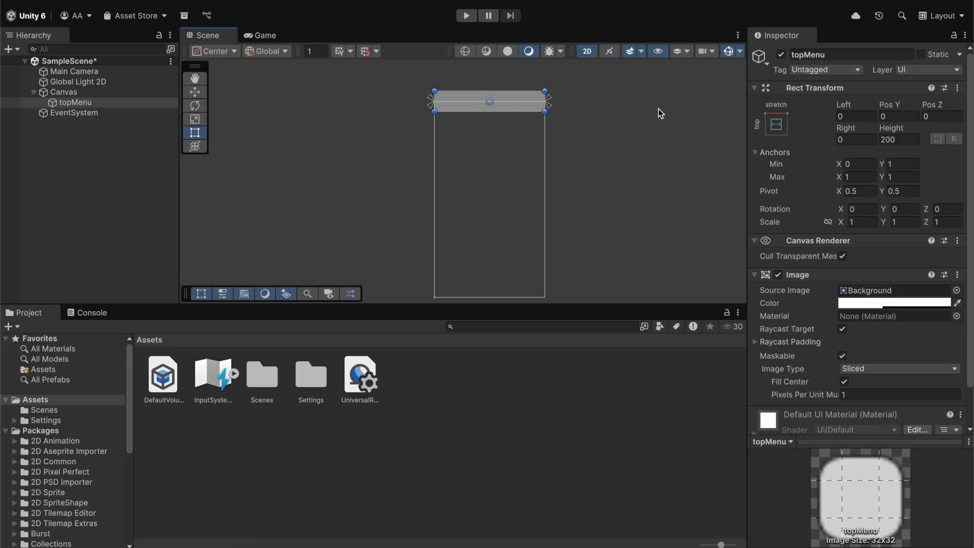
pyautogui.click(262, 32)
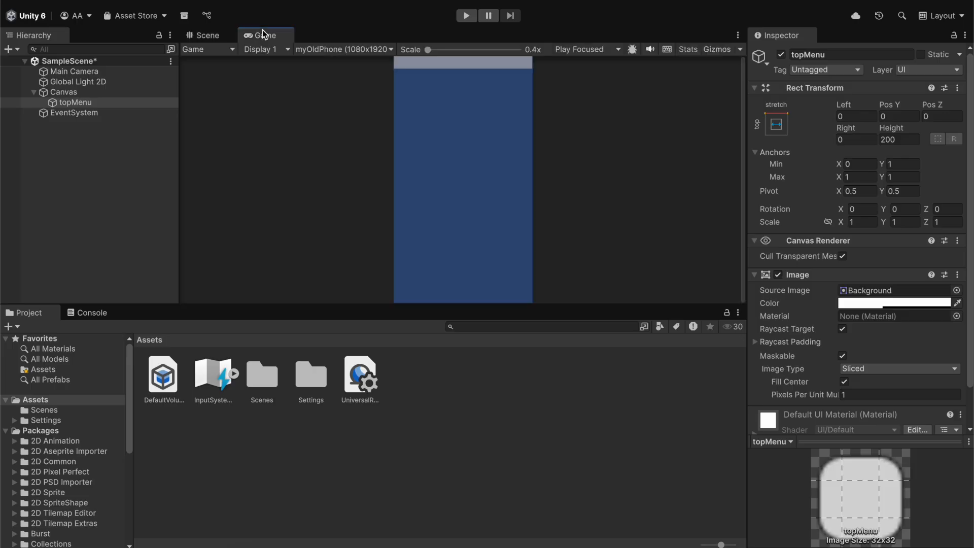
pyautogui.click(229, 33)
# Step: Reapply the top-stretch anchor preset to topMenu with its position included, aligning the panel inside the Canvas's top edge
pyautogui.click(776, 124)
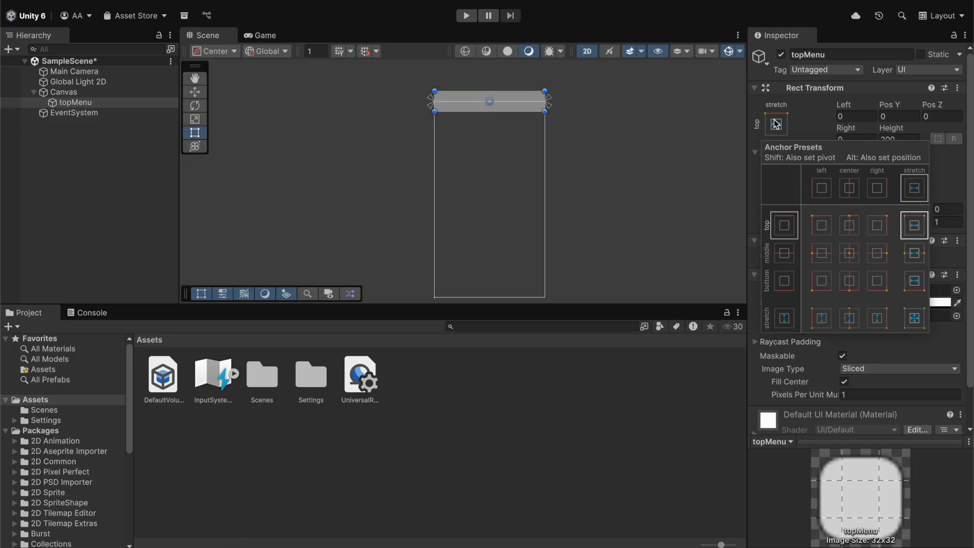
pyautogui.press('alt')
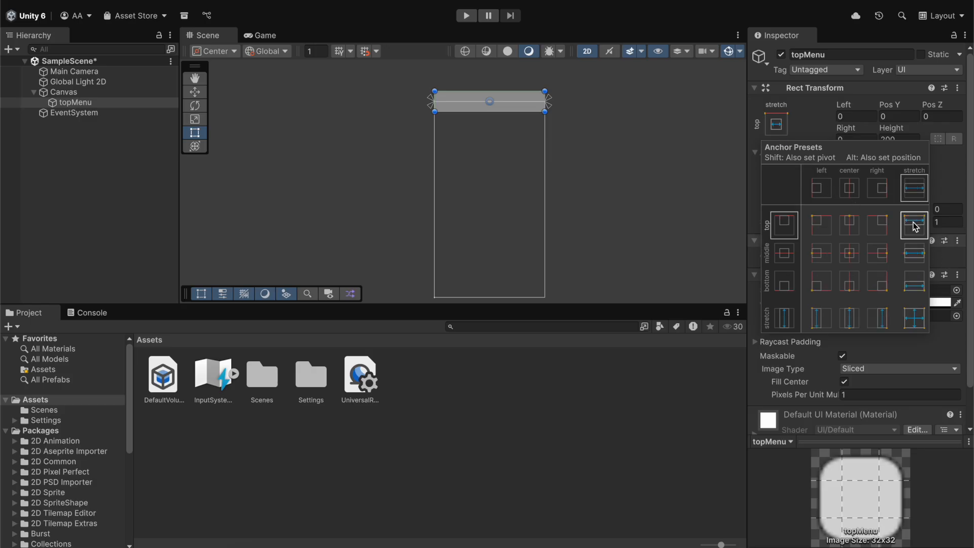
pyautogui.press('alt')
pyautogui.click(790, 119)
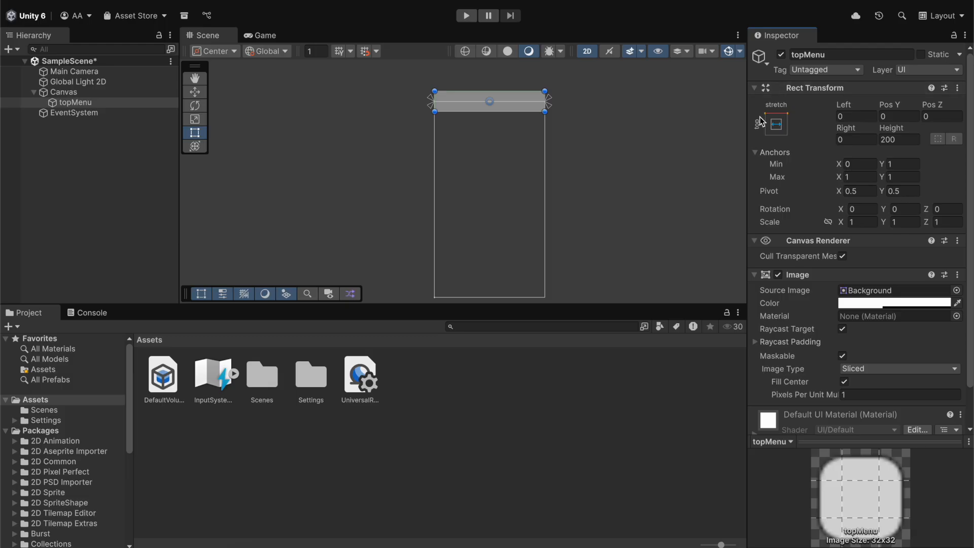
pyautogui.click(777, 130)
pyautogui.press('alt')
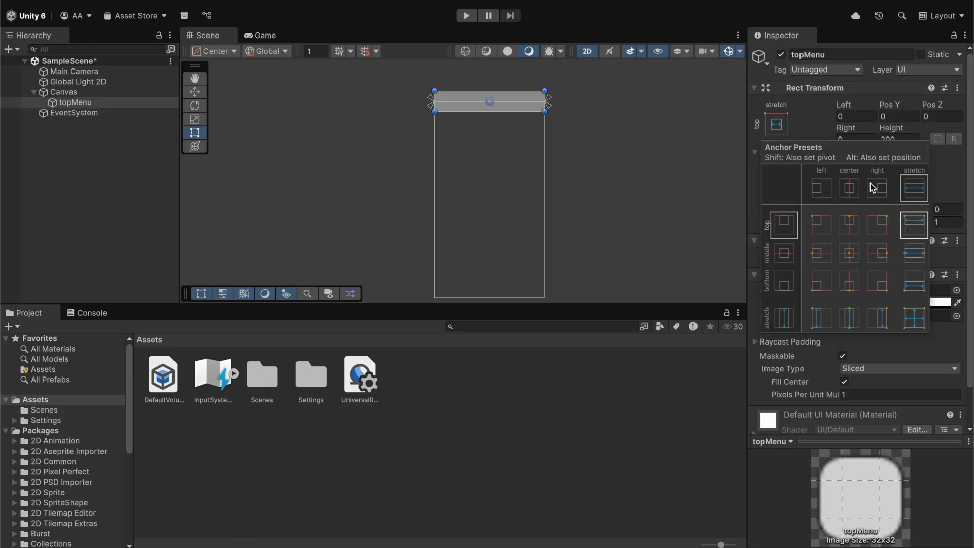
pyautogui.keyDown('alt'); pyautogui.click(910, 232); pyautogui.keyUp('alt')
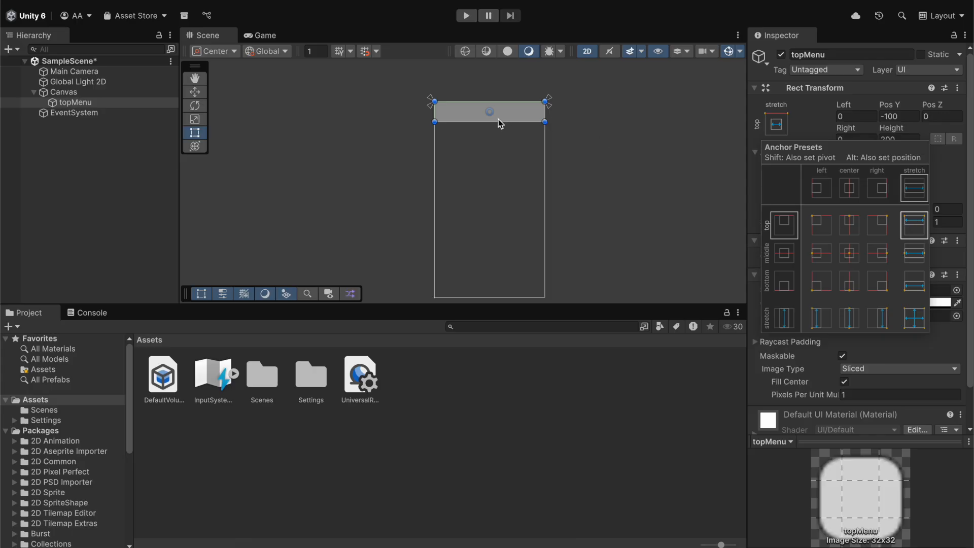
pyautogui.click(667, 270)
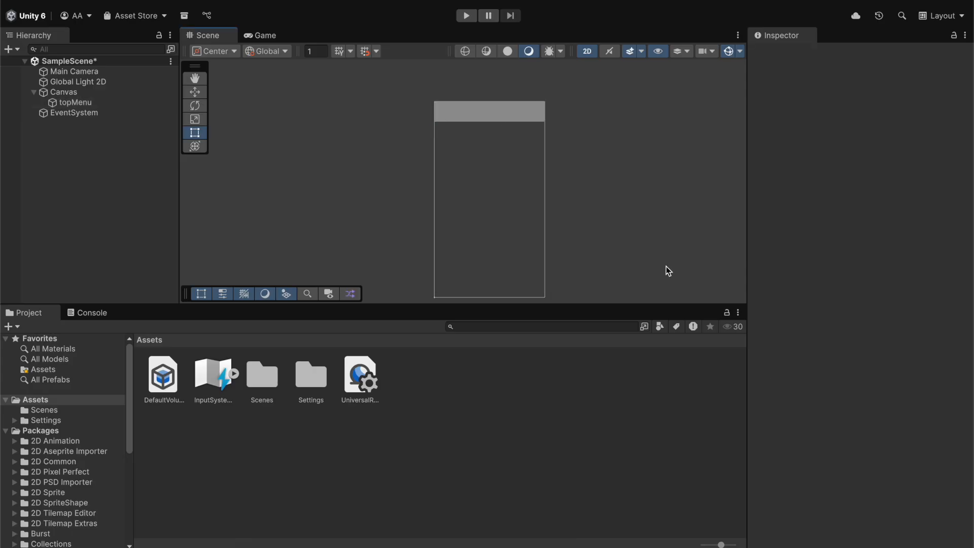
# Step: Change the topMenu panel's Image color to yellow-green, hexadecimal D0F10D
pyautogui.click(519, 111)
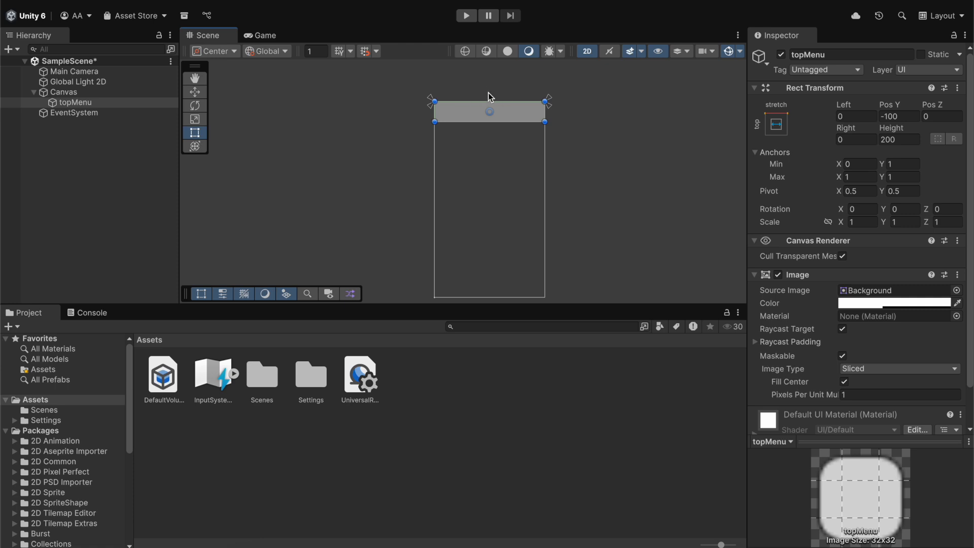
pyautogui.click(776, 124)
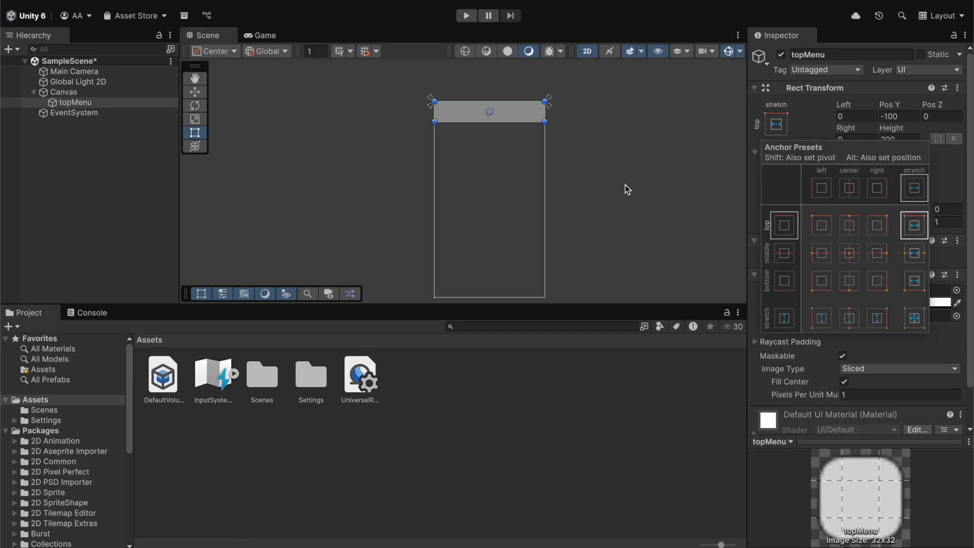
pyautogui.click(775, 128)
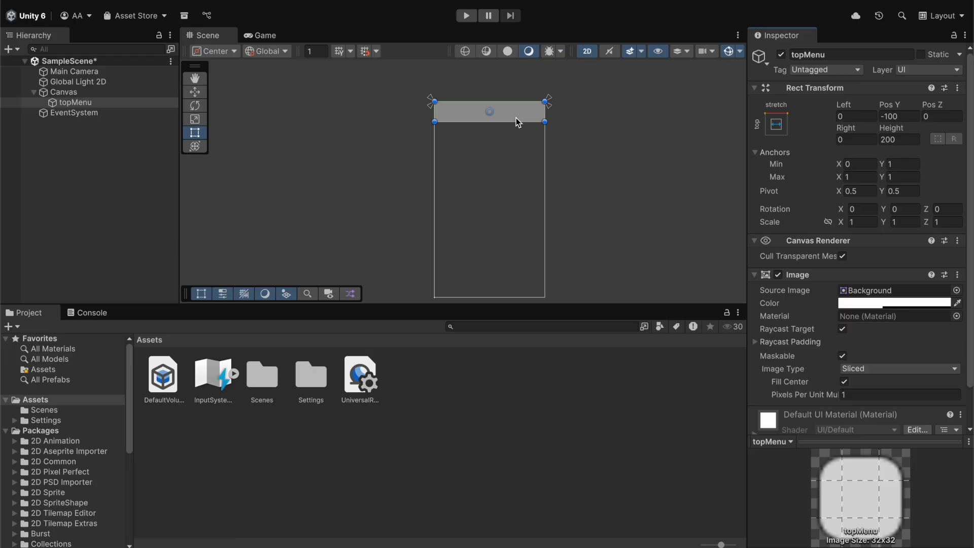
pyautogui.click(880, 304)
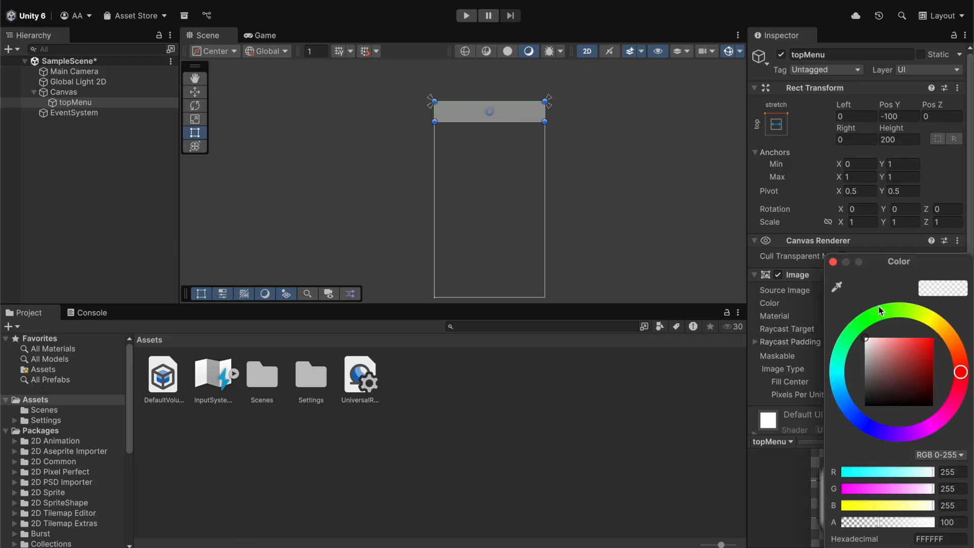
pyautogui.click(929, 343)
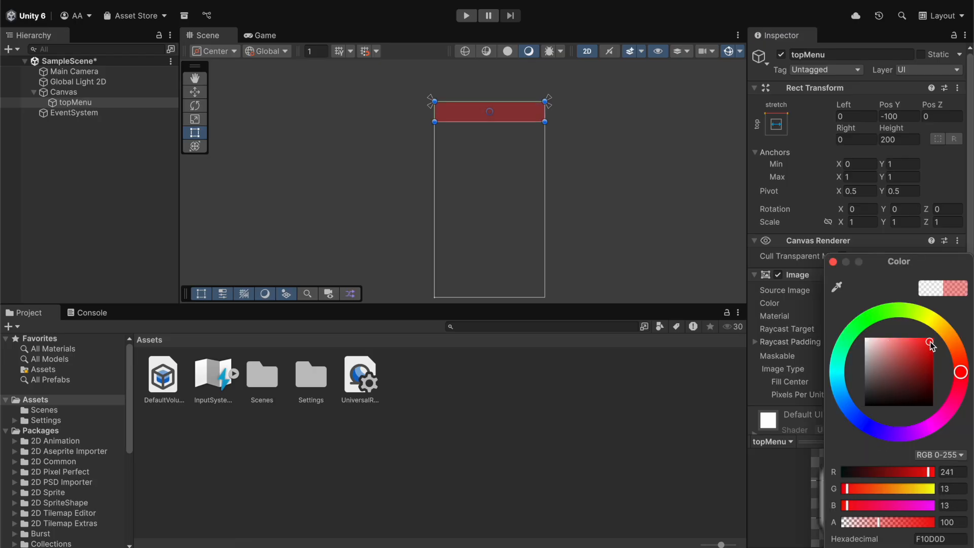
pyautogui.moveTo(940, 328); pyautogui.dragTo(902, 304)
pyautogui.moveTo(857, 472); pyautogui.dragTo(917, 479)
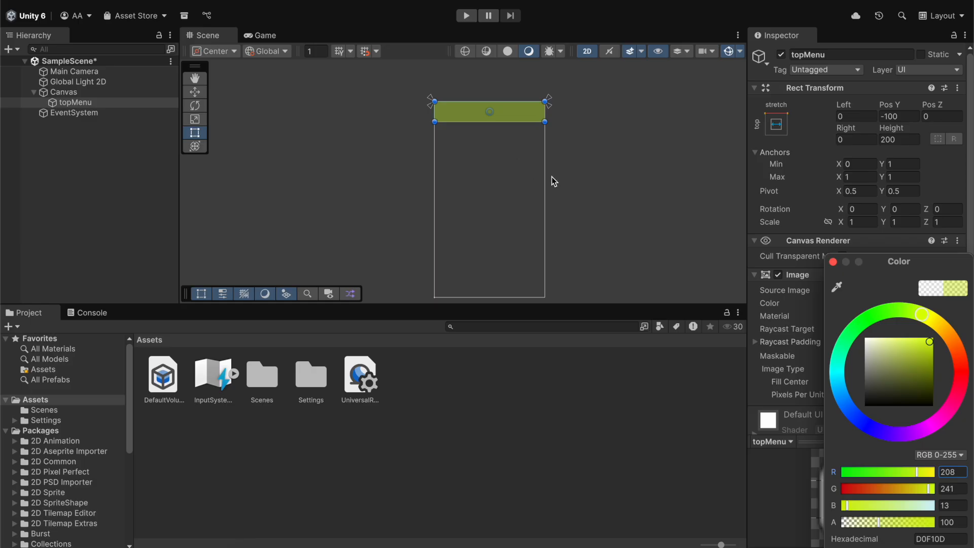
pyautogui.click(607, 252)
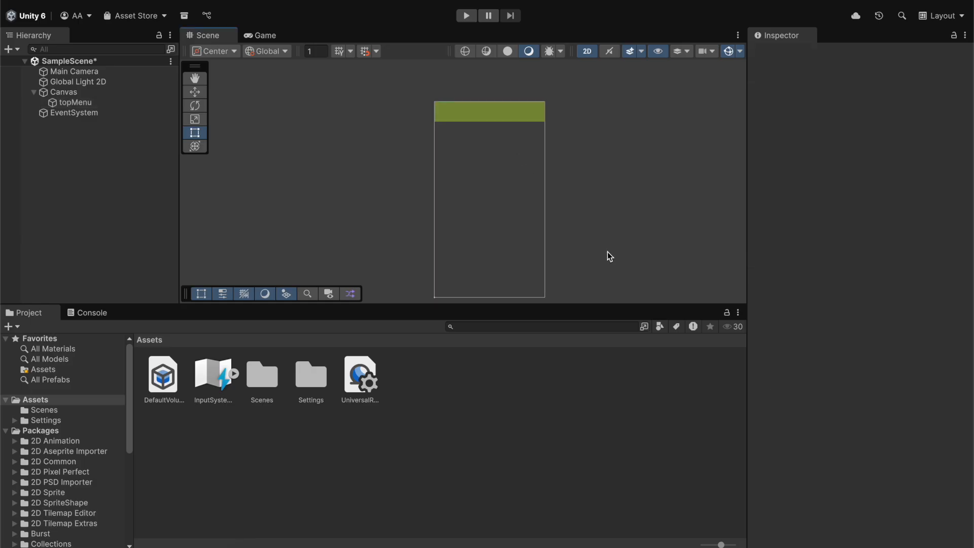
# Step: Switch to the hand-drawn app layout in OneNote to review the area below the header, and return to Unity
pyautogui.click(134, 103)
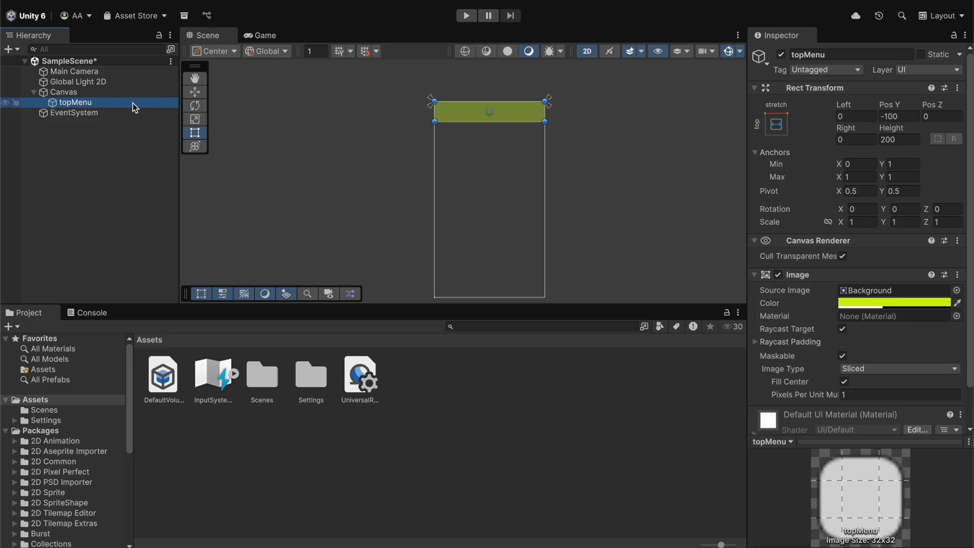
pyautogui.press('super+Tab')
pyautogui.press('super+Tab')
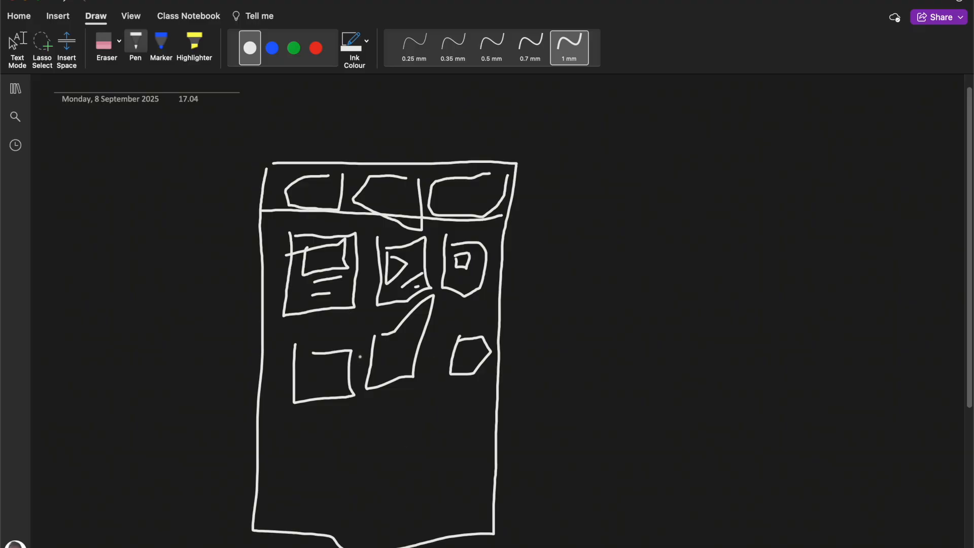
pyautogui.press('super+Tab')
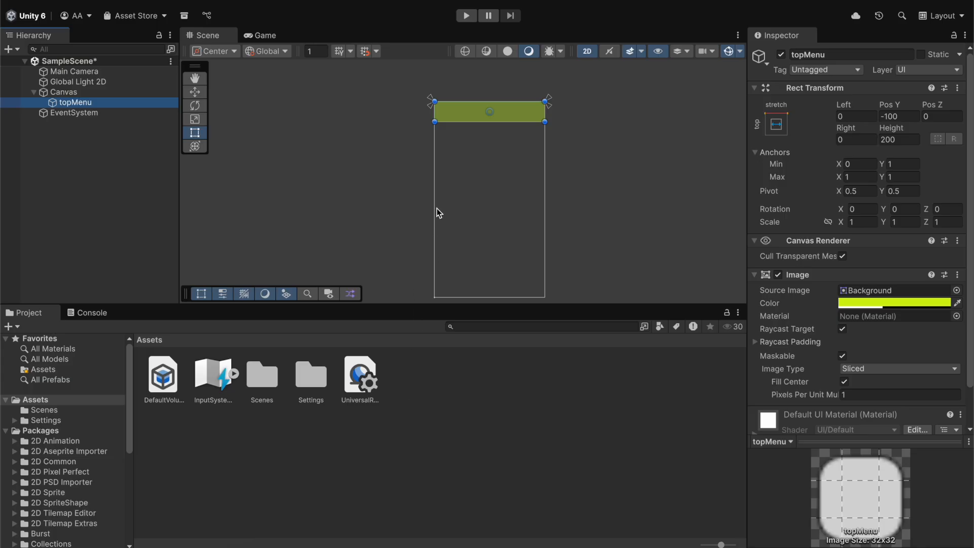
# Step: Add a second UI Panel as a child of the Canvas and name it foodPanel
pyautogui.click(89, 92)
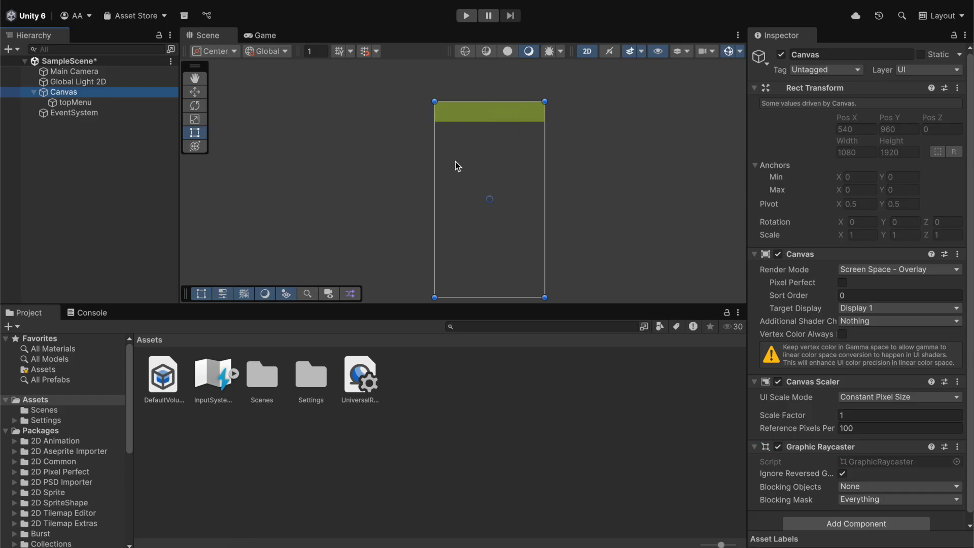
pyautogui.click(102, 95)
pyautogui.rightClick(103, 95)
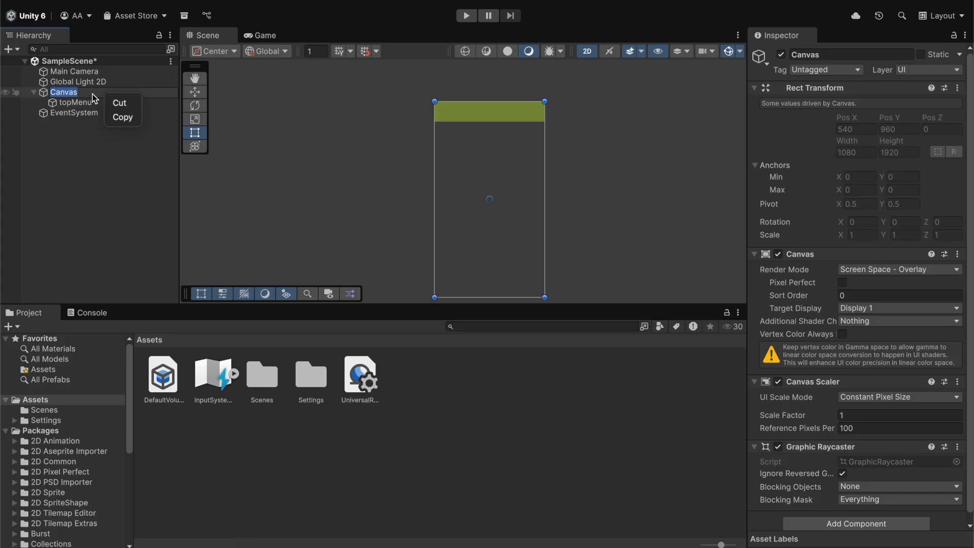
pyautogui.click(83, 89)
pyautogui.click(83, 85)
pyautogui.rightClick(83, 89)
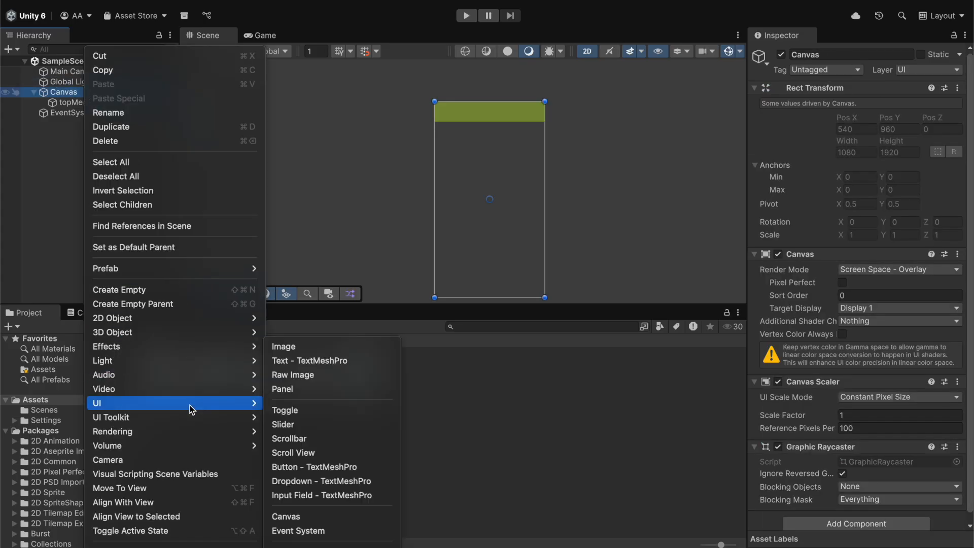
pyautogui.moveTo(193, 406)
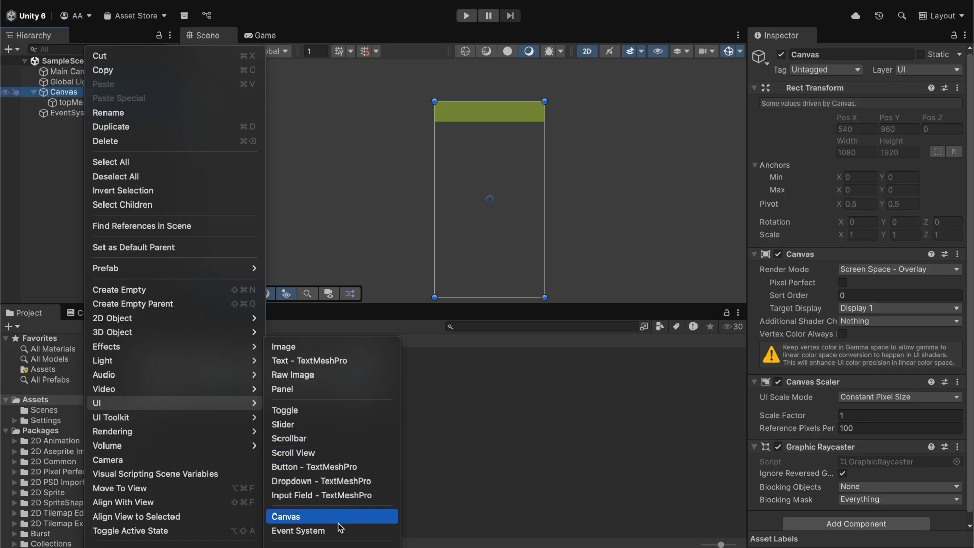
pyautogui.click(337, 385)
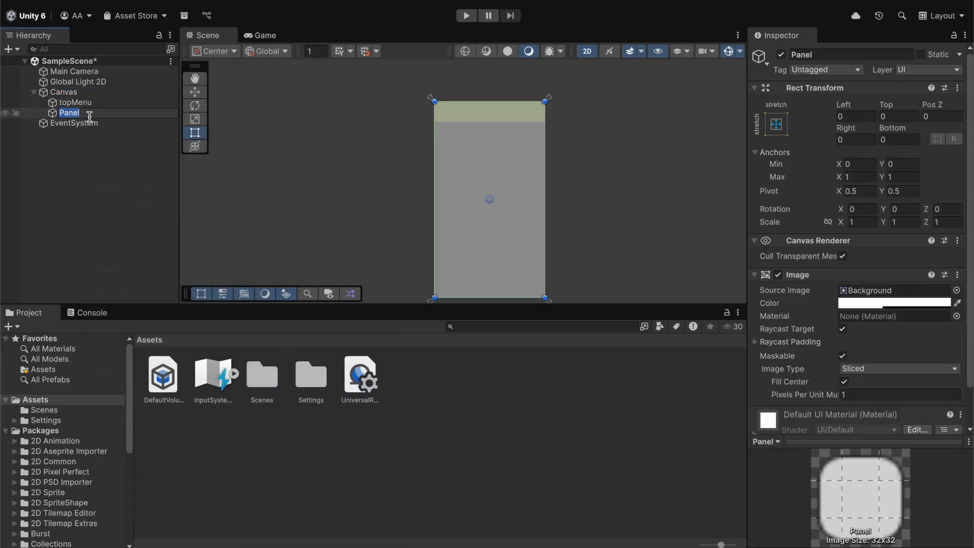
pyautogui.write('foodPanel')
pyautogui.press('Return')
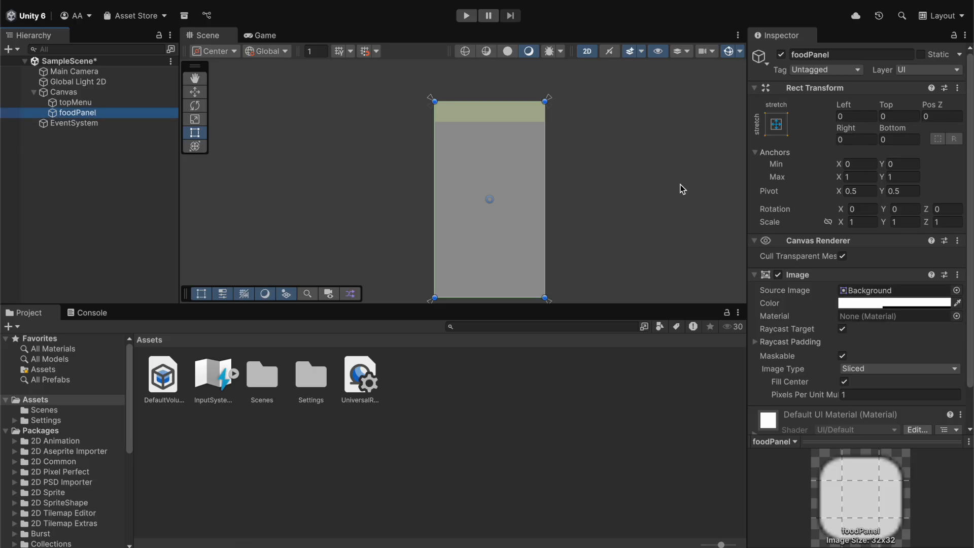
# Step: Change the foodPanel's Image color to blue, hexadecimal 0B11FF
pyautogui.click(926, 303)
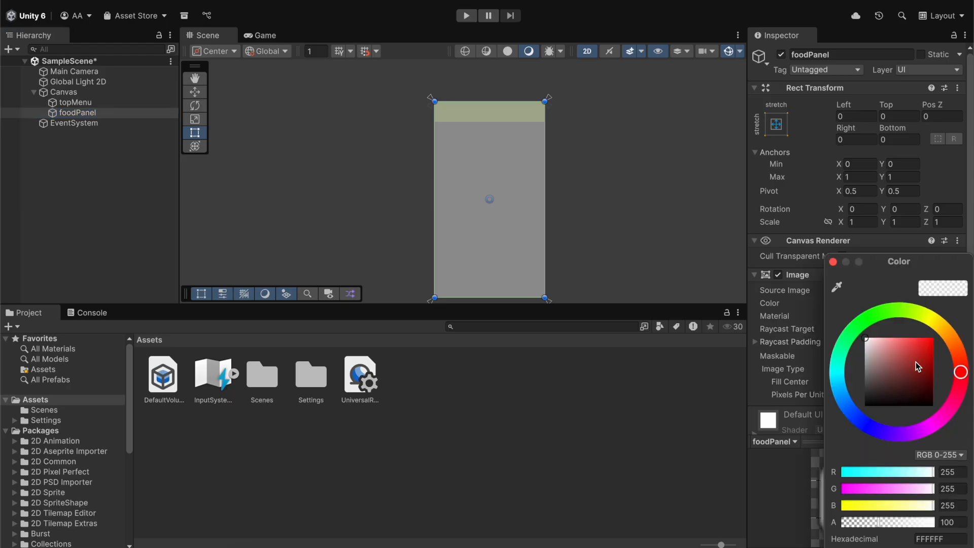
pyautogui.click(870, 420)
pyautogui.click(930, 337)
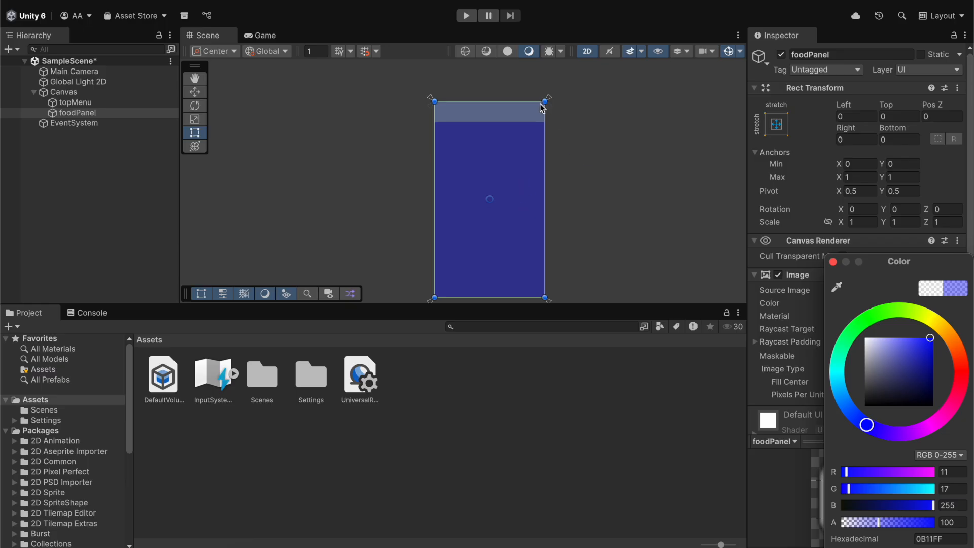
# Step: Try to resize foodPanel by its upper corner down to the lower edge of topMenu, and undo the resize
pyautogui.moveTo(437, 102); pyautogui.dragTo(436, 125)
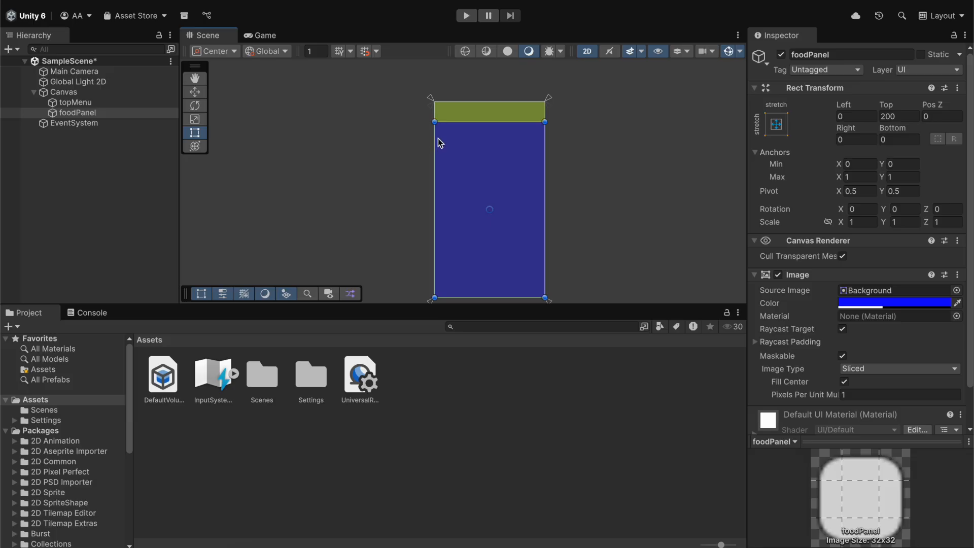
pyautogui.click(543, 121)
pyautogui.moveTo(544, 122)
pyautogui.mouseDown()
pyautogui.moveTo(540, 162)
pyautogui.moveTo(459, 161)
pyautogui.moveTo(494, 183)
pyautogui.moveTo(544, 122)
pyautogui.mouseUp()
pyautogui.hotkey('ctrl', 'z')
# Step: Set the Top offset of foodPanel to 200 and keep the panel selected
pyautogui.click(896, 116)
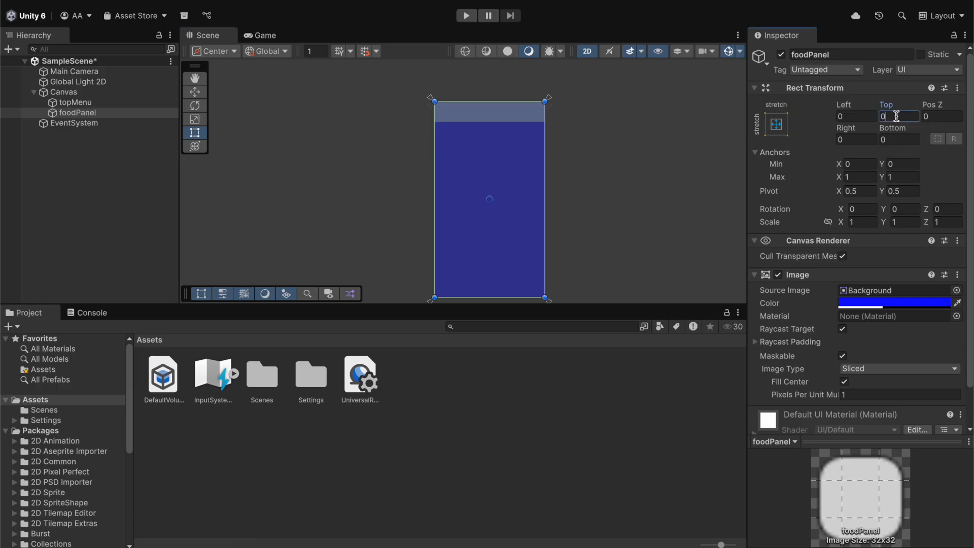
pyautogui.write('200')
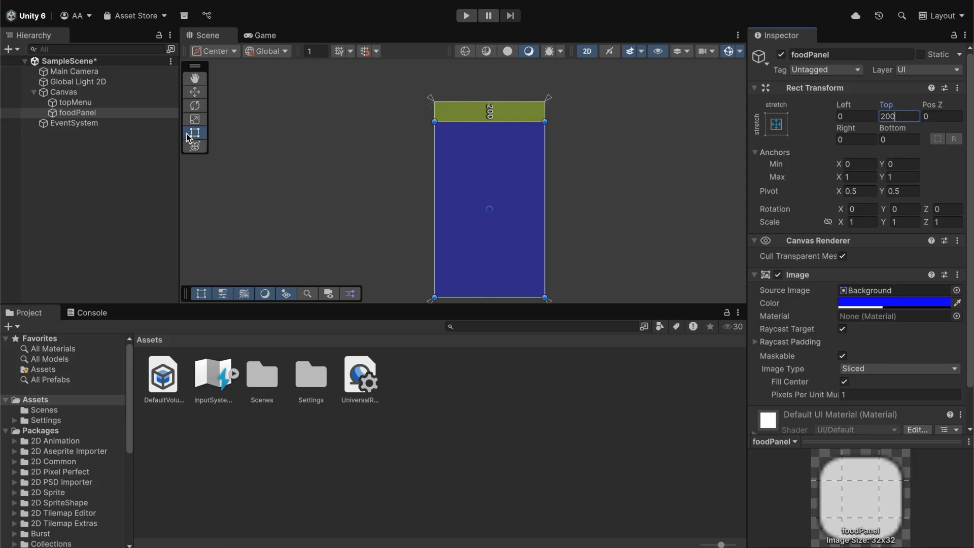
pyautogui.click(81, 114)
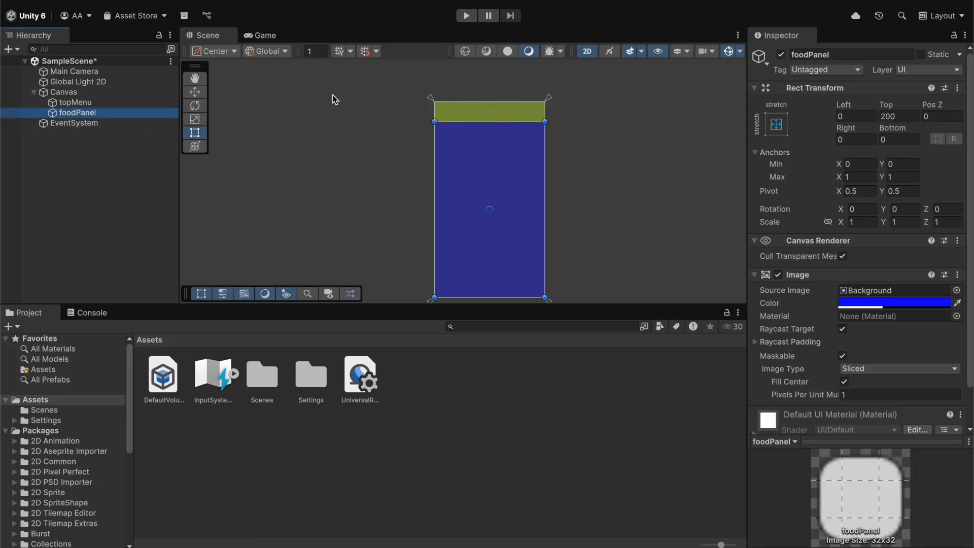
# Step: Check the panel layout in the scene against the hand-drawn screen sketch in OneNote, and return to Unity
pyautogui.click(87, 104)
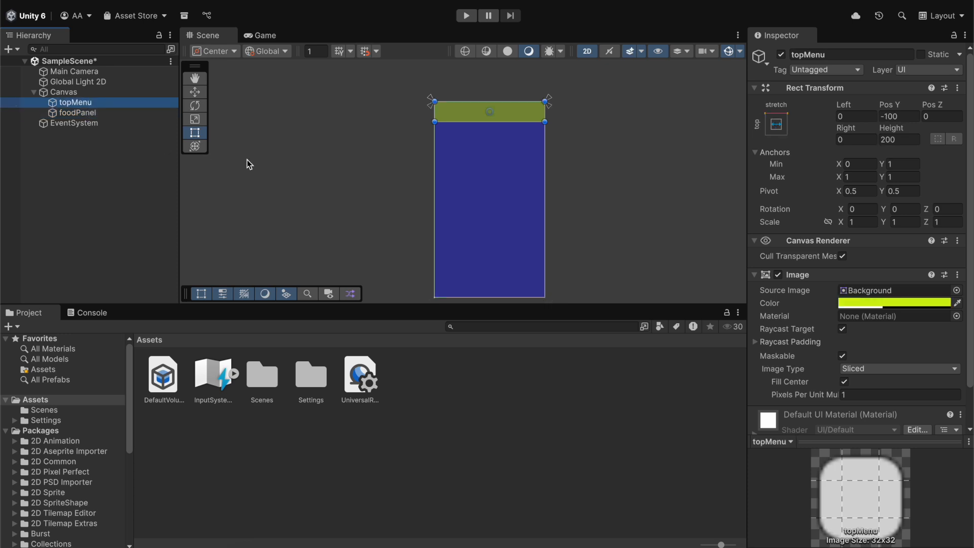
pyautogui.click(696, 234)
pyautogui.scroll(2, 516, 208)
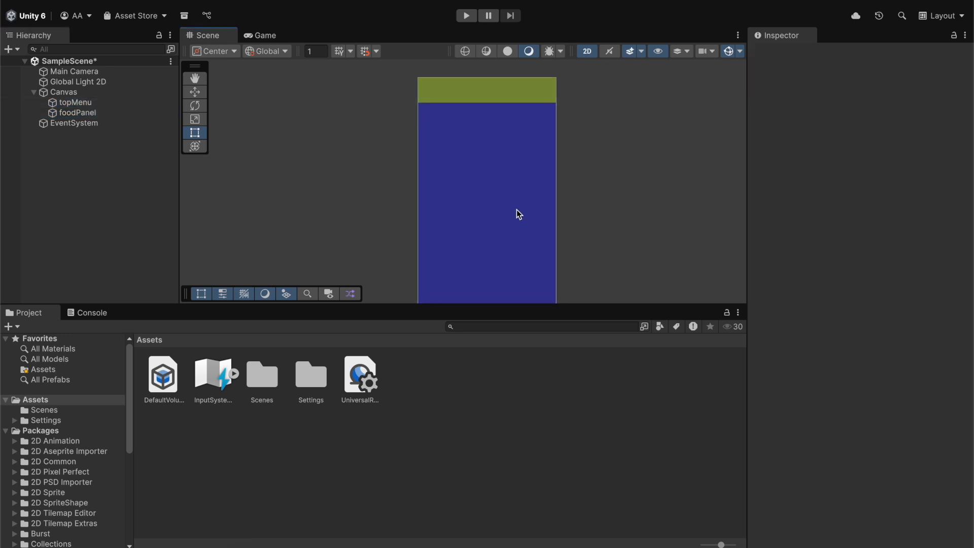
pyautogui.scroll(-2, 561, 242)
pyautogui.press('super+Tab')
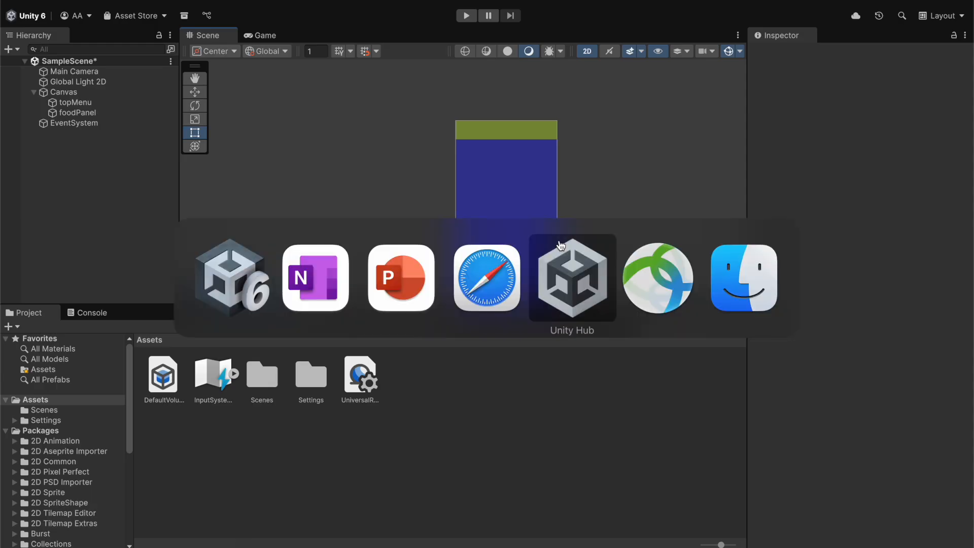
pyautogui.click(339, 283)
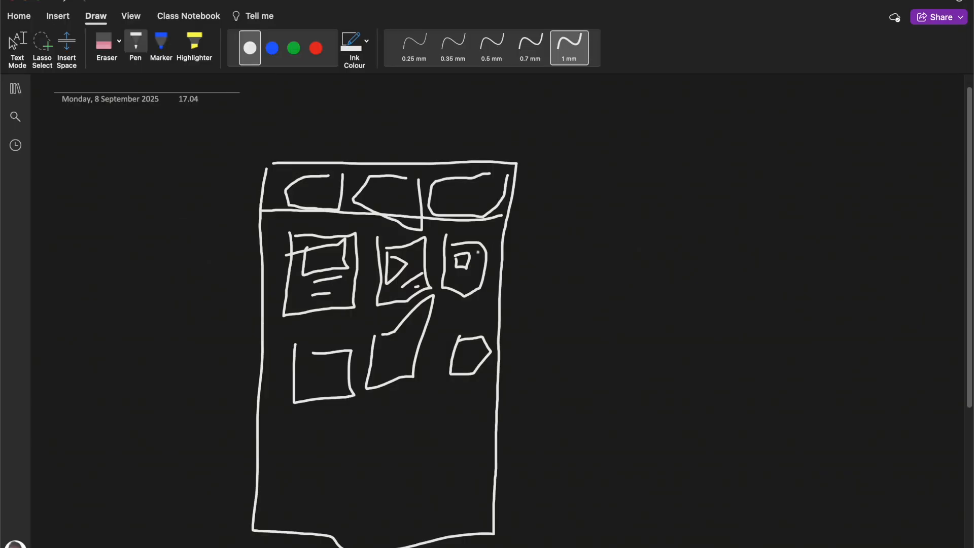
pyautogui.press('super+Tab')
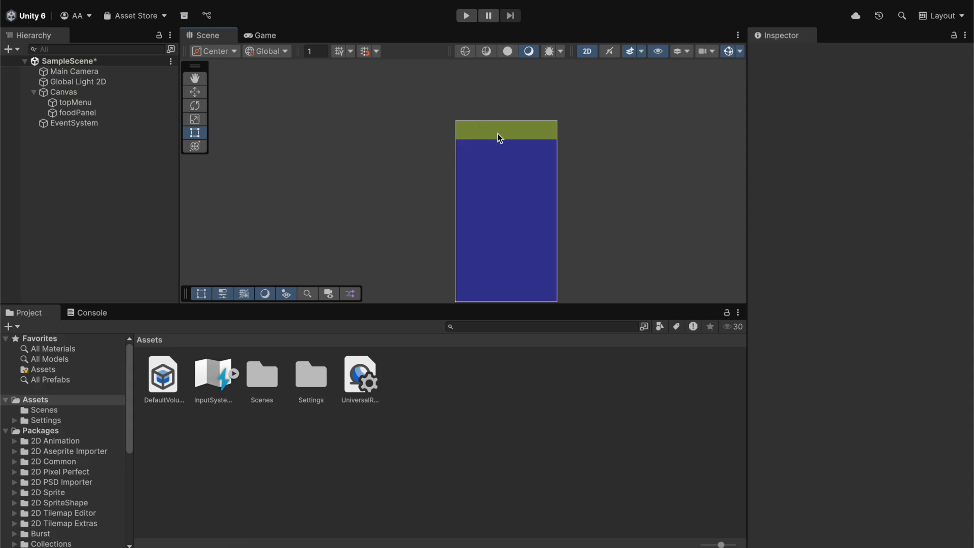
# Step: Add a UI Button - TextMeshPro as a child of topMenu
pyautogui.click(122, 102)
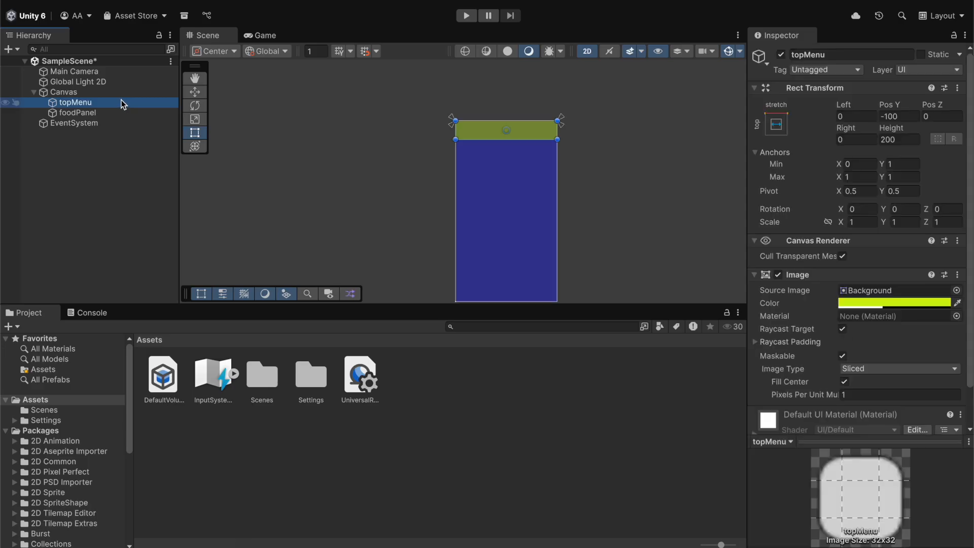
pyautogui.rightClick(122, 103)
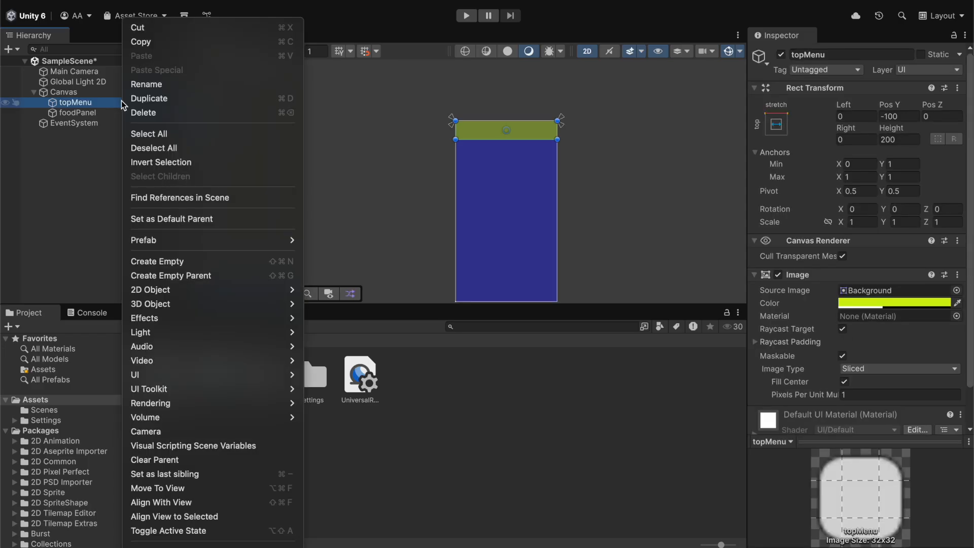
pyautogui.click(96, 102)
pyautogui.click(95, 95)
pyautogui.click(96, 104)
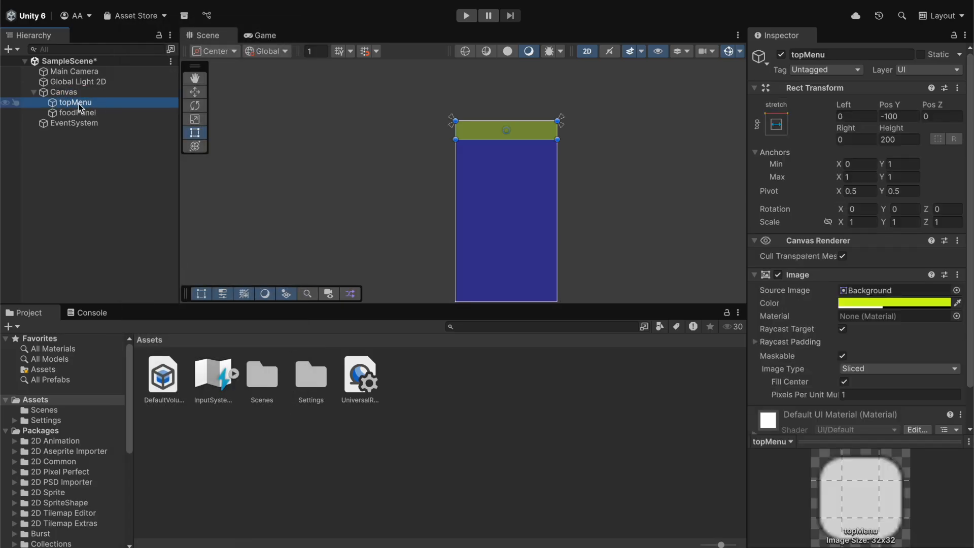
pyautogui.rightClick(78, 103)
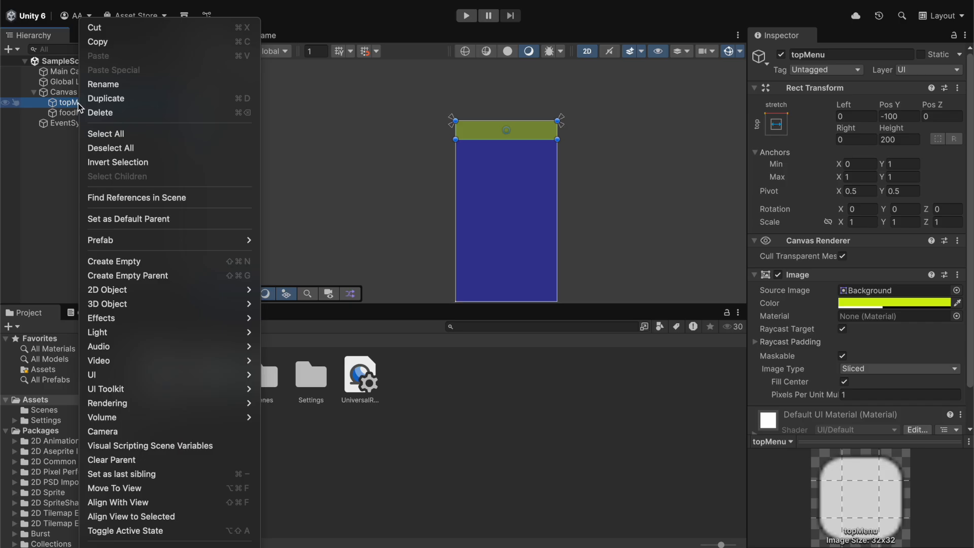
pyautogui.moveTo(225, 379)
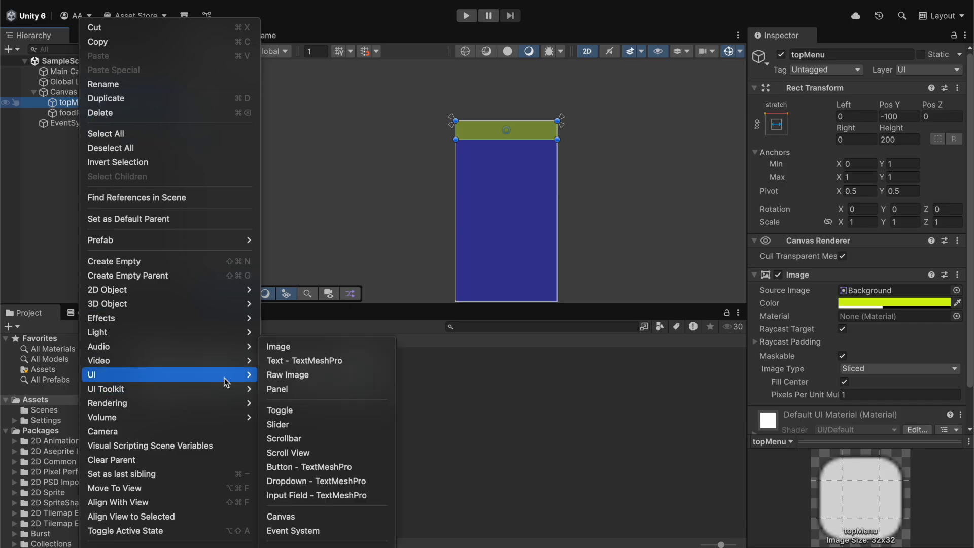
pyautogui.click(313, 469)
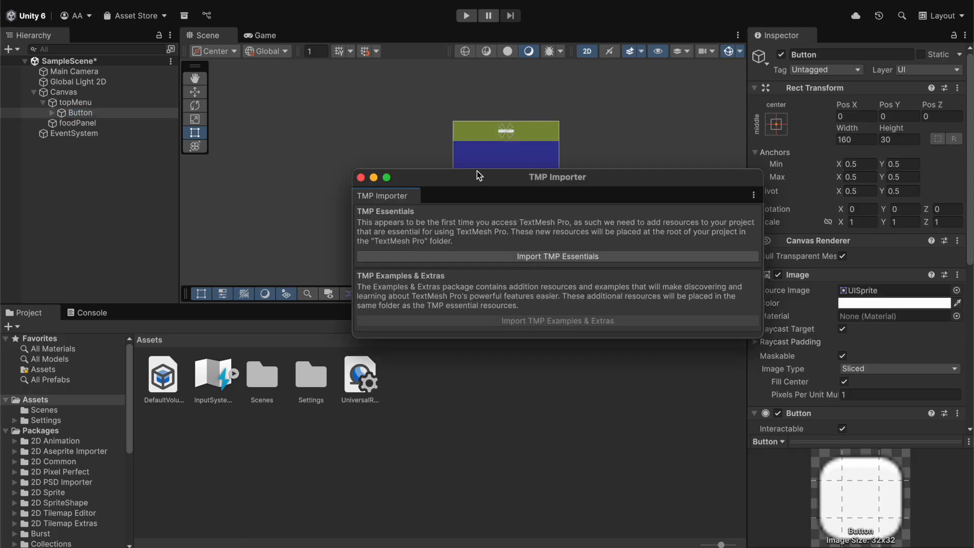
# Step: Import the TMP Essentials and the TMP Examples & Extras, and close the TMP Importer
pyautogui.moveTo(539, 185); pyautogui.dragTo(441, 272)
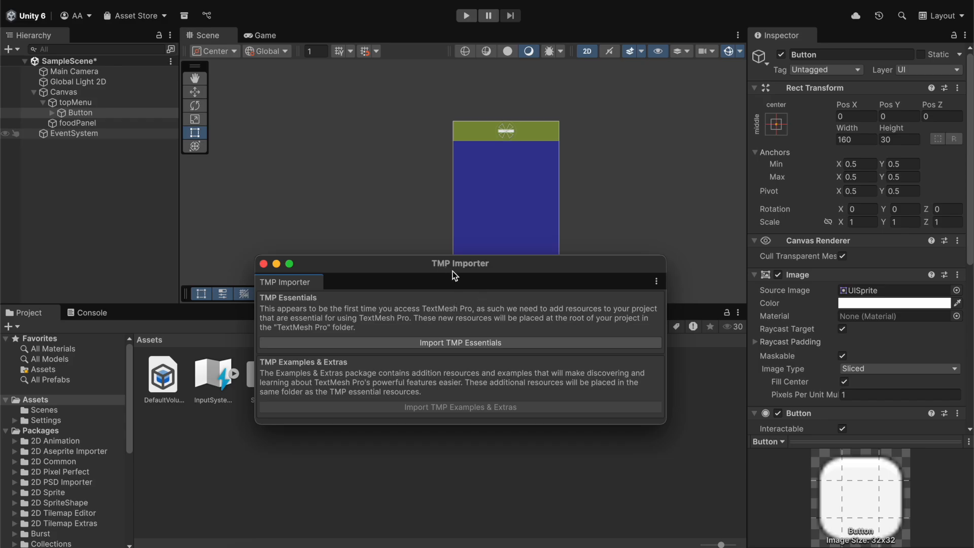
pyautogui.click(451, 342)
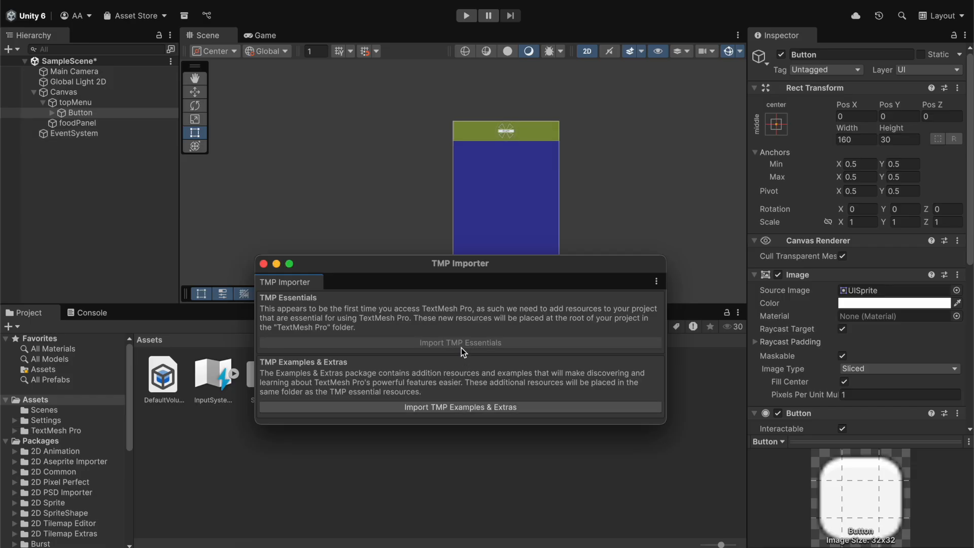
pyautogui.click(471, 410)
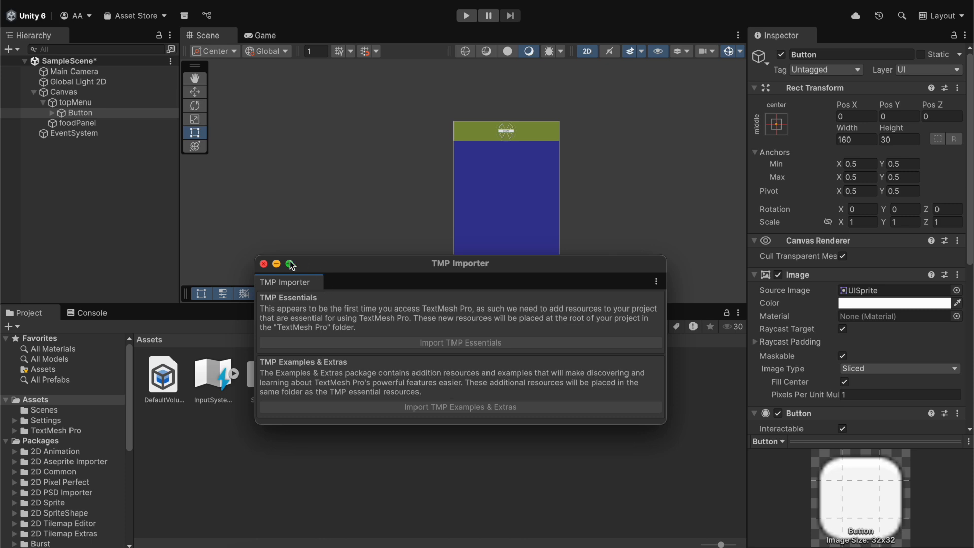
pyautogui.click(263, 263)
# Step: Run the scene in the Game view to try out the new button, stop it and return to the Scene view
pyautogui.scroll(10, 538, 147)
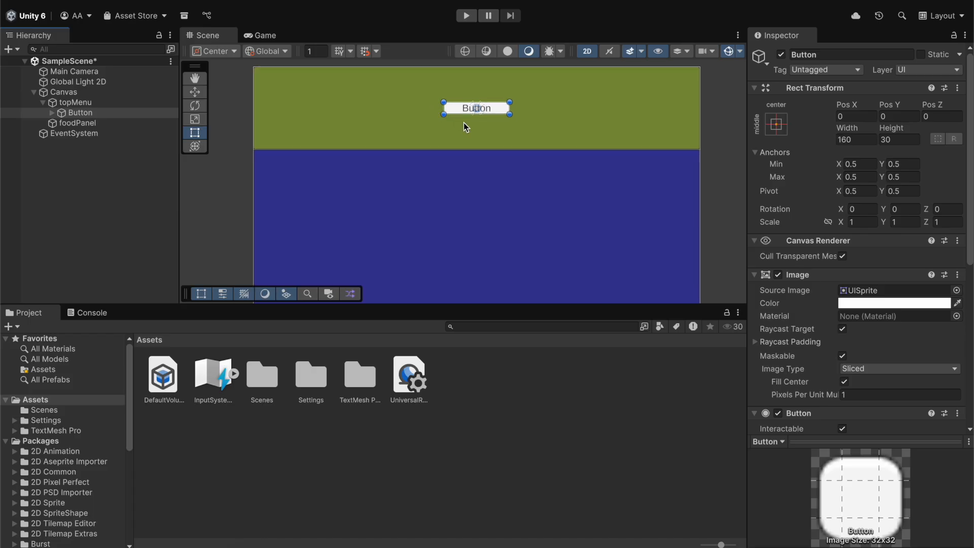
pyautogui.click(274, 35)
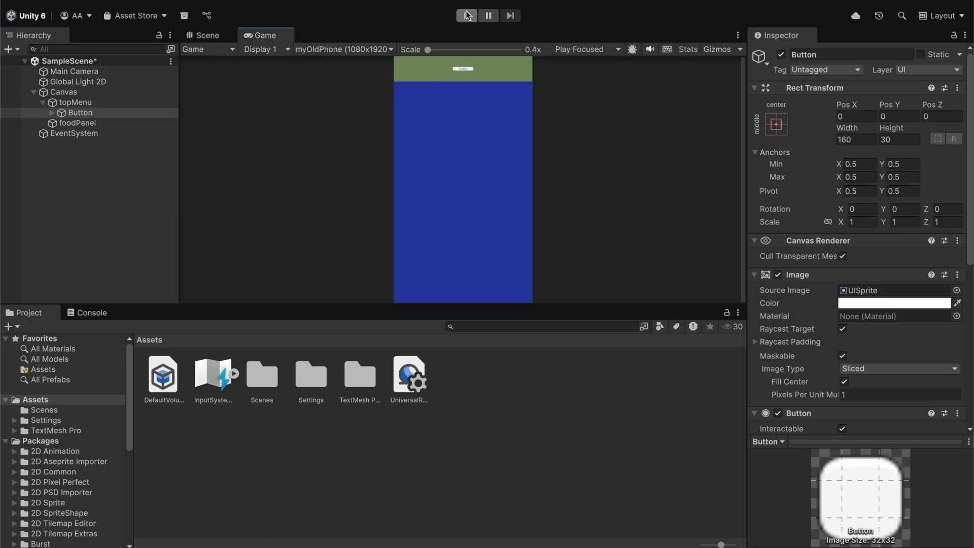
pyautogui.click(222, 39)
pyautogui.click(263, 34)
pyautogui.click(470, 16)
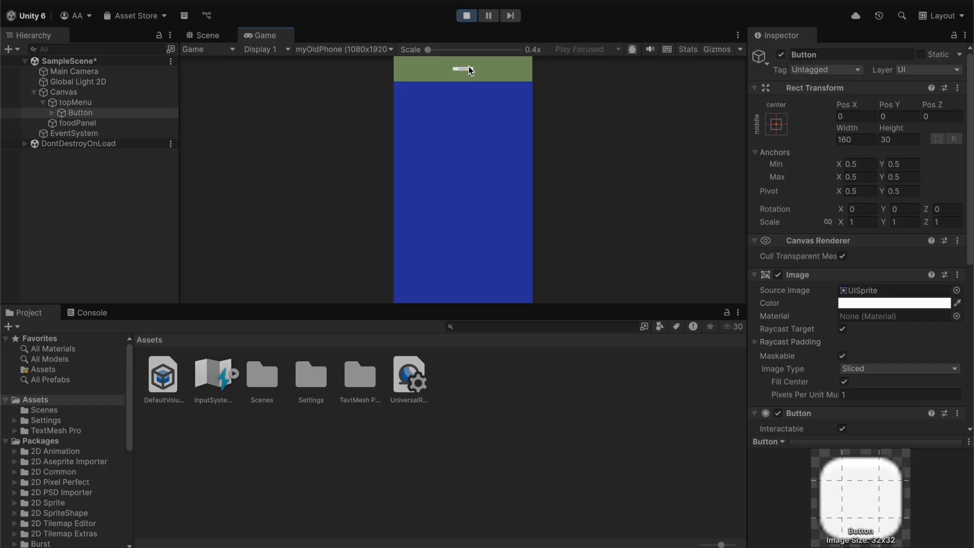
pyautogui.moveTo(428, 49)
pyautogui.mouseDown()
pyautogui.moveTo(453, 50)
pyautogui.moveTo(427, 50)
pyautogui.mouseUp()
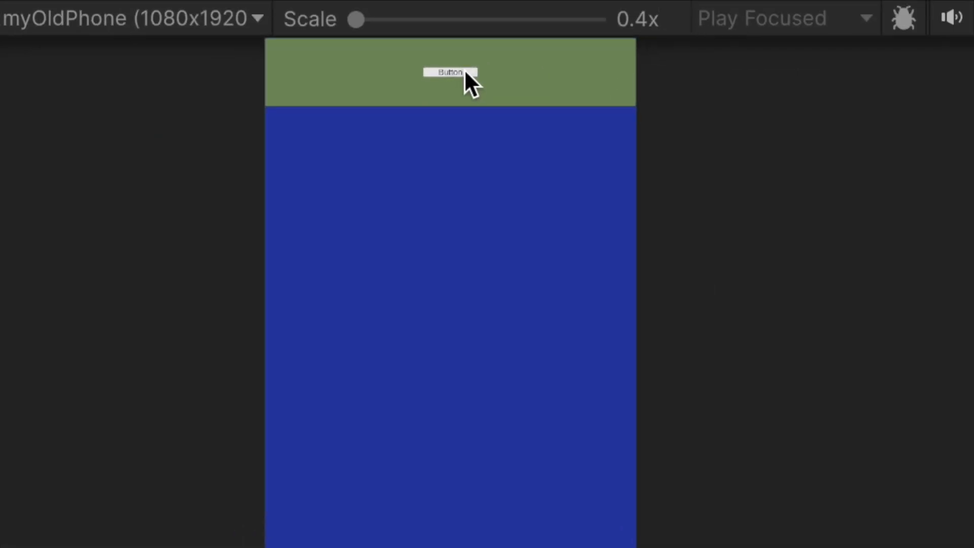
pyautogui.click(464, 69)
pyautogui.click(464, 69)
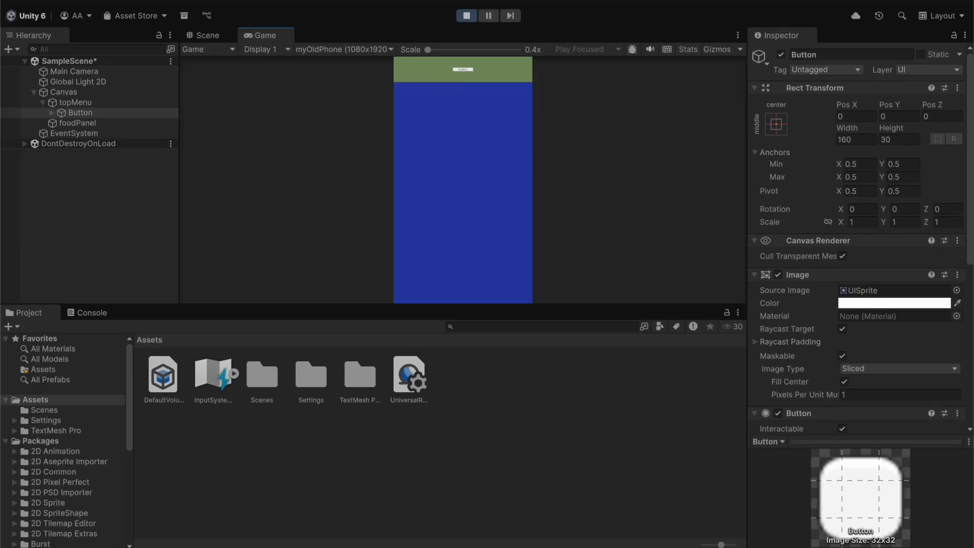
pyautogui.click(465, 16)
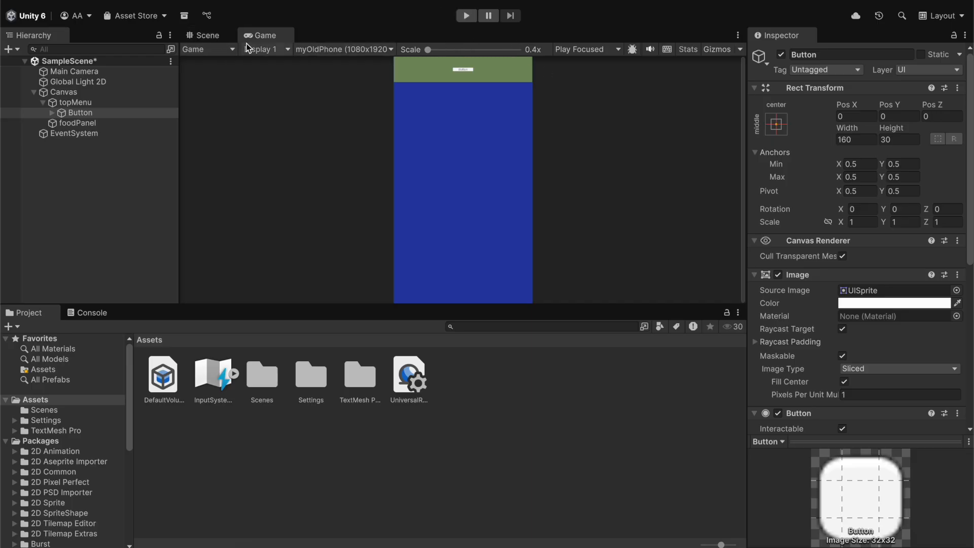
pyautogui.click(204, 35)
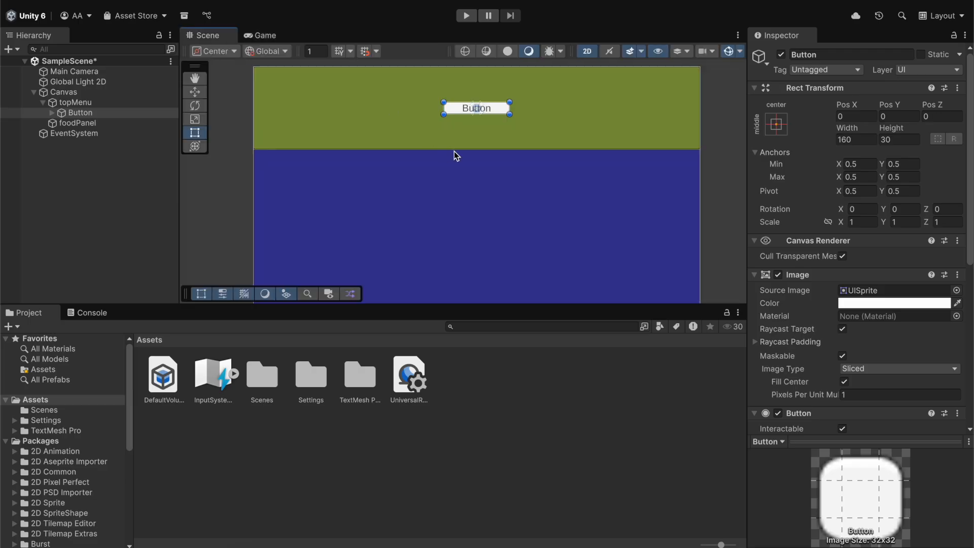
# Step: Rename the Button under topMenu as foodButton
pyautogui.click(152, 112)
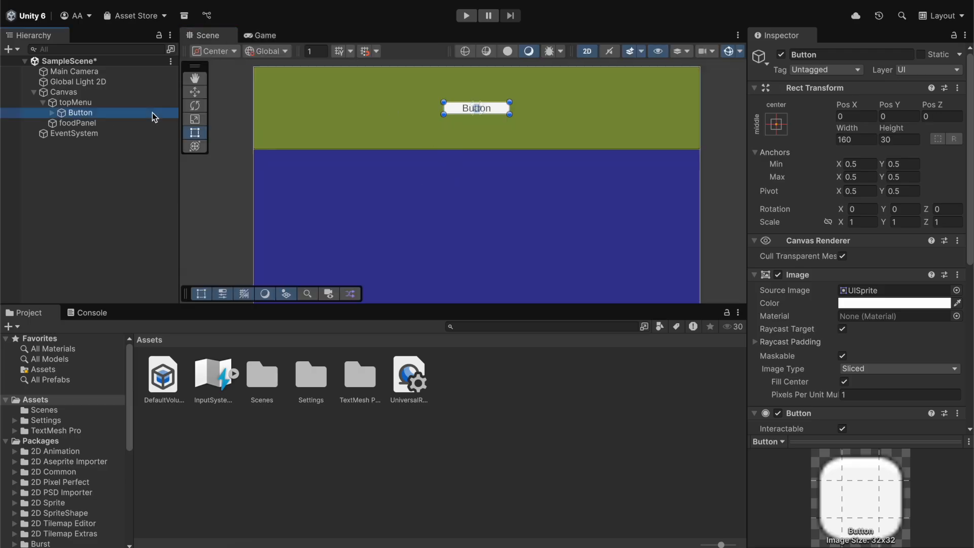
pyautogui.click(89, 114)
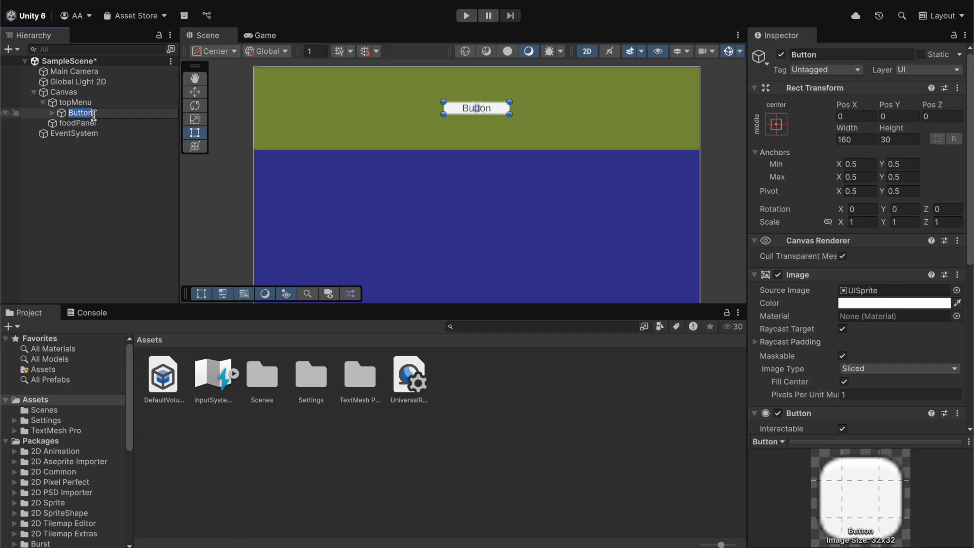
pyautogui.write('foodButton')
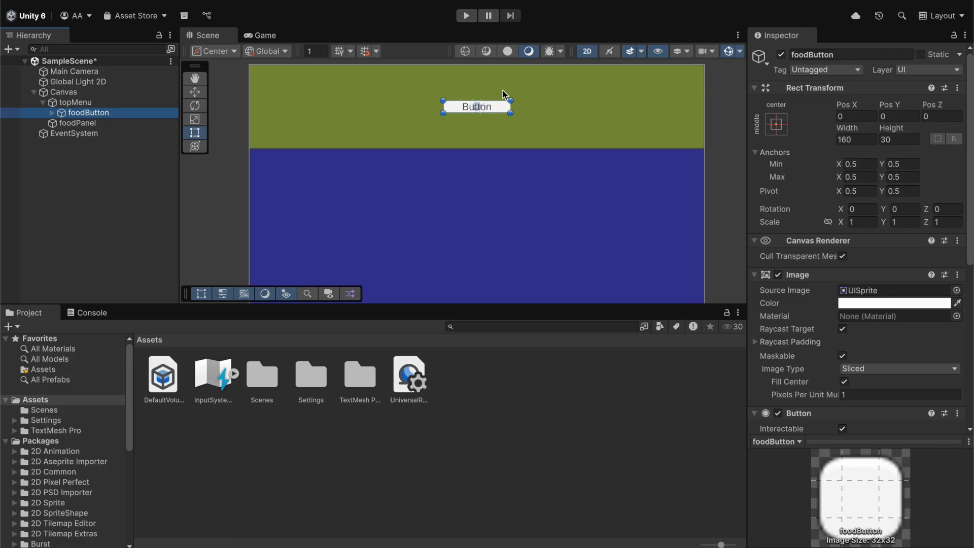
# Step: Select the button in the Scene view and examine how its Text (TMP) child is nested under foodButton
pyautogui.click(489, 105)
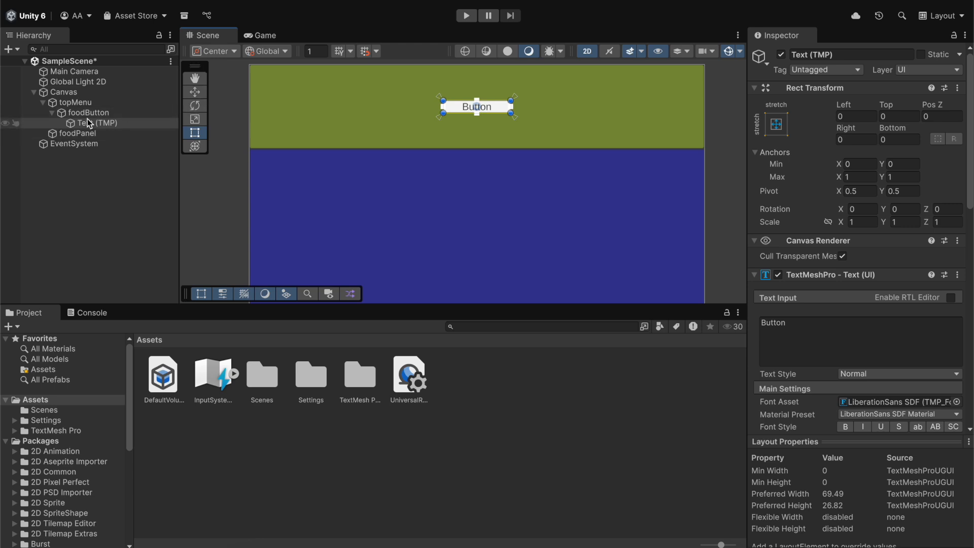
pyautogui.click(52, 113)
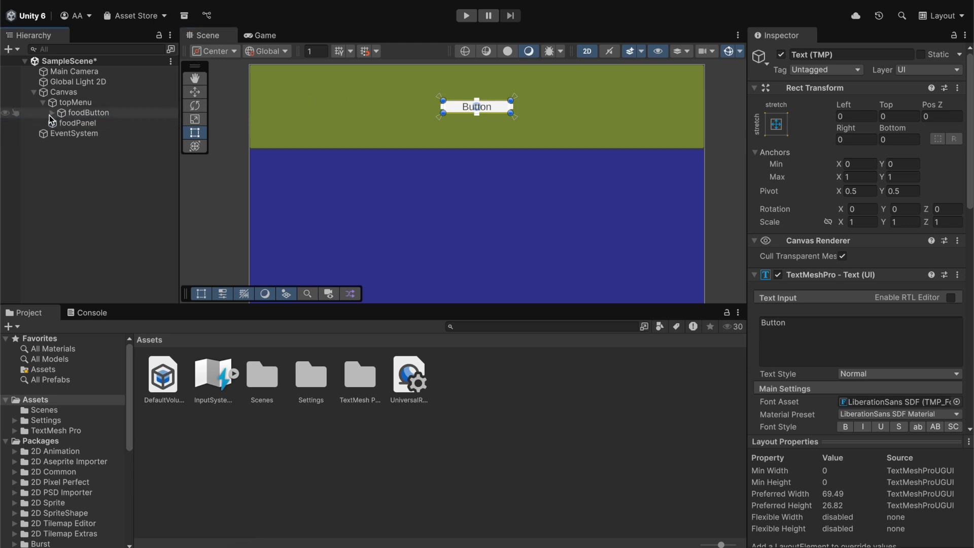
pyautogui.doubleClick(493, 103)
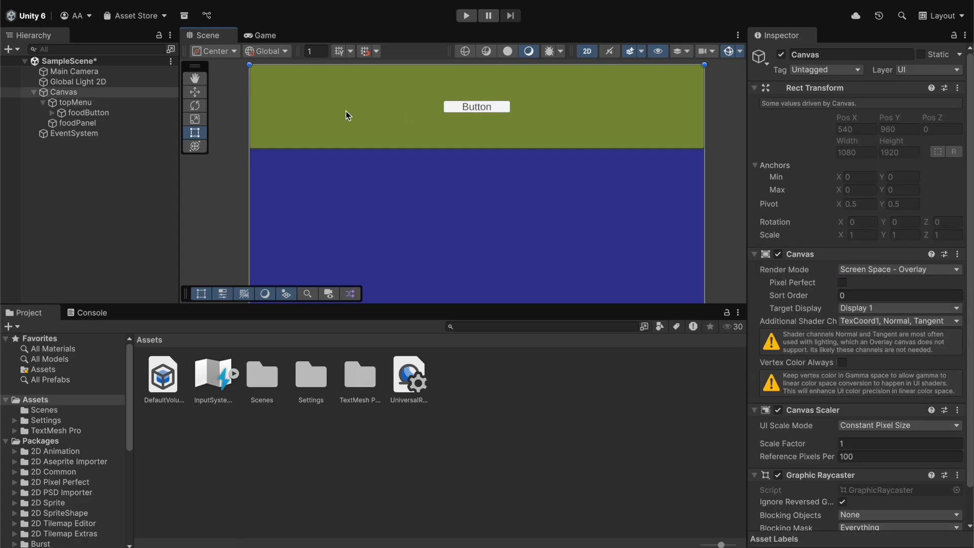
pyautogui.click(482, 108)
pyautogui.click(482, 107)
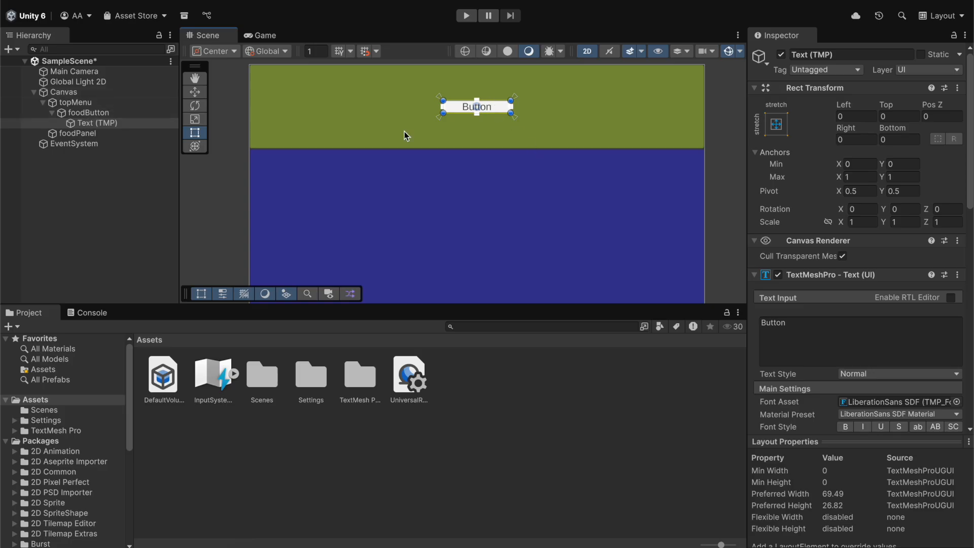
pyautogui.click(51, 113)
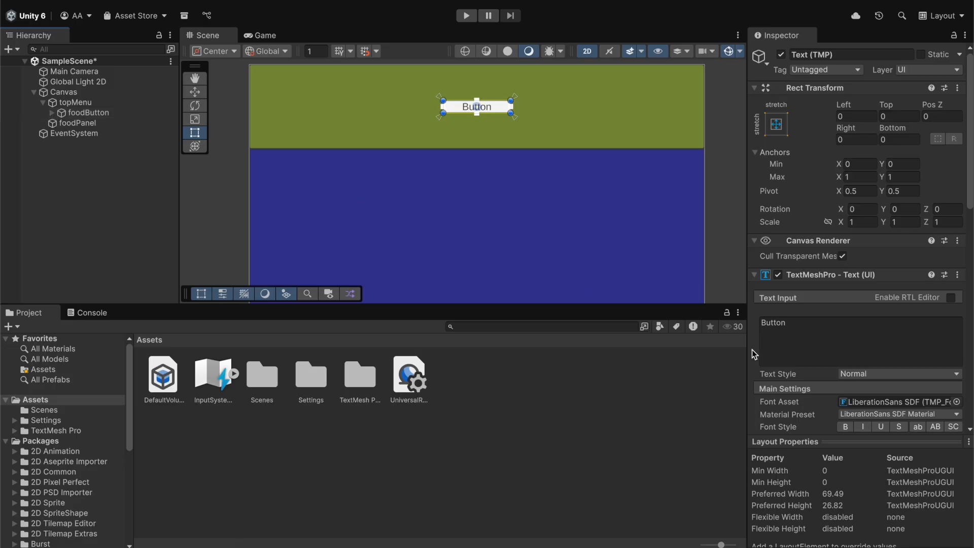
# Step: Select foodButton and set the Highlighted Color of its Button component to bright red
pyautogui.click(128, 119)
pyautogui.click(127, 116)
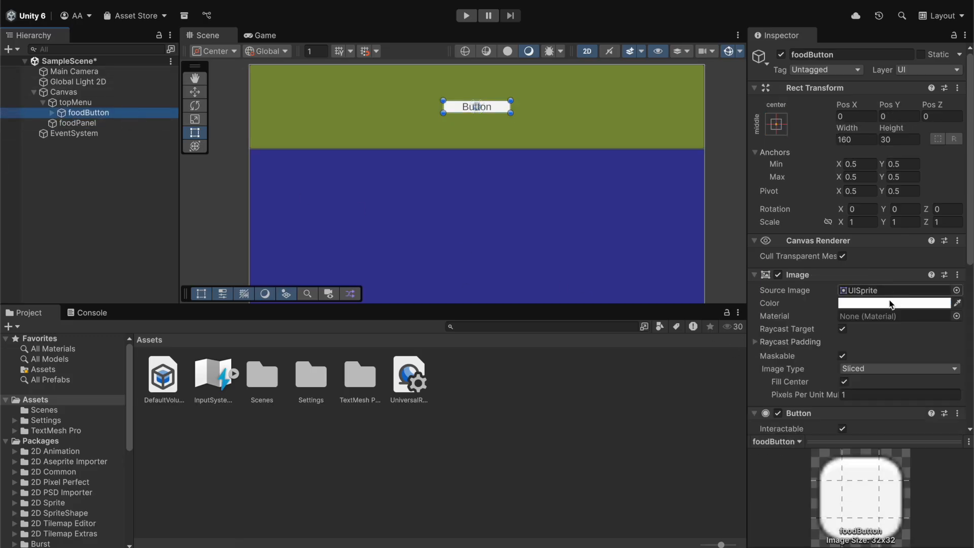
pyautogui.scroll(-10, 884, 305)
pyautogui.scroll(5, 838, 336)
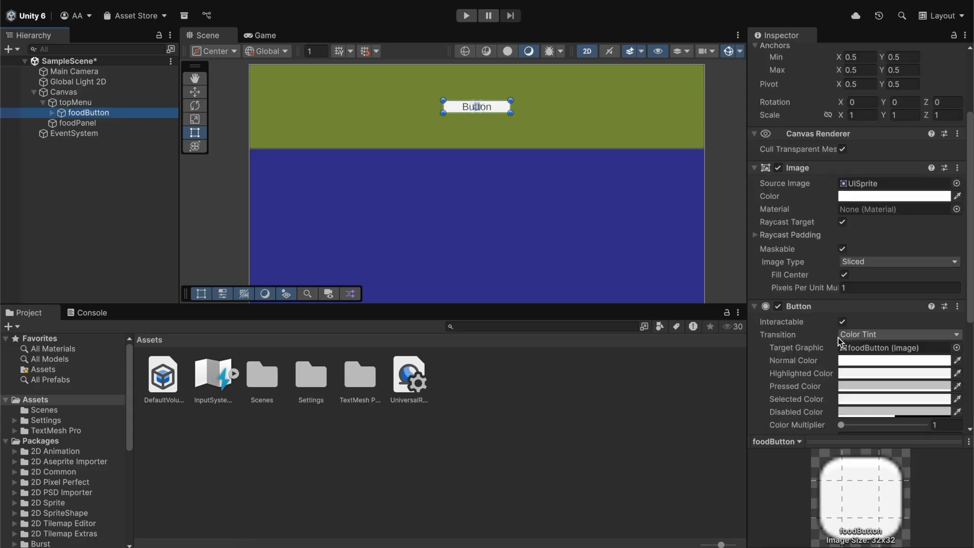
pyautogui.scroll(-3, 838, 337)
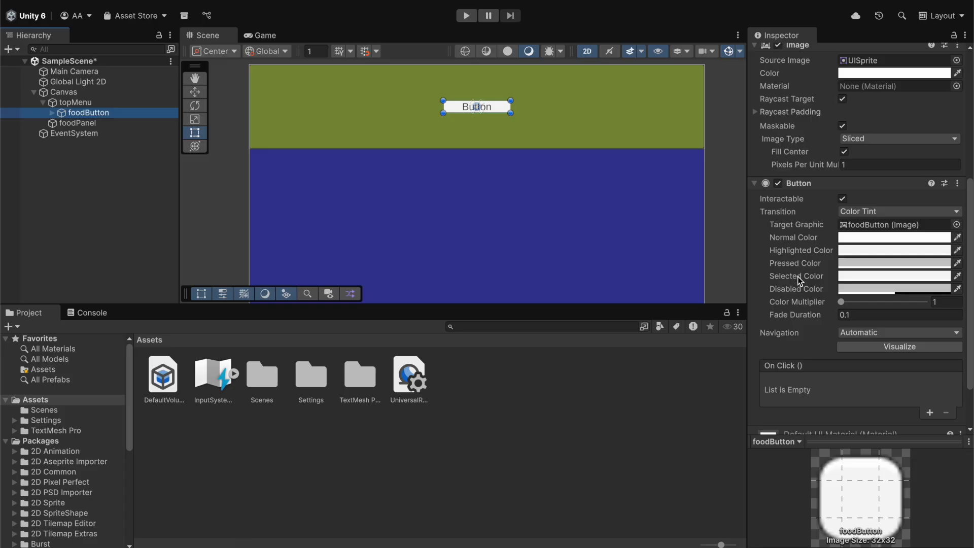
pyautogui.click(847, 251)
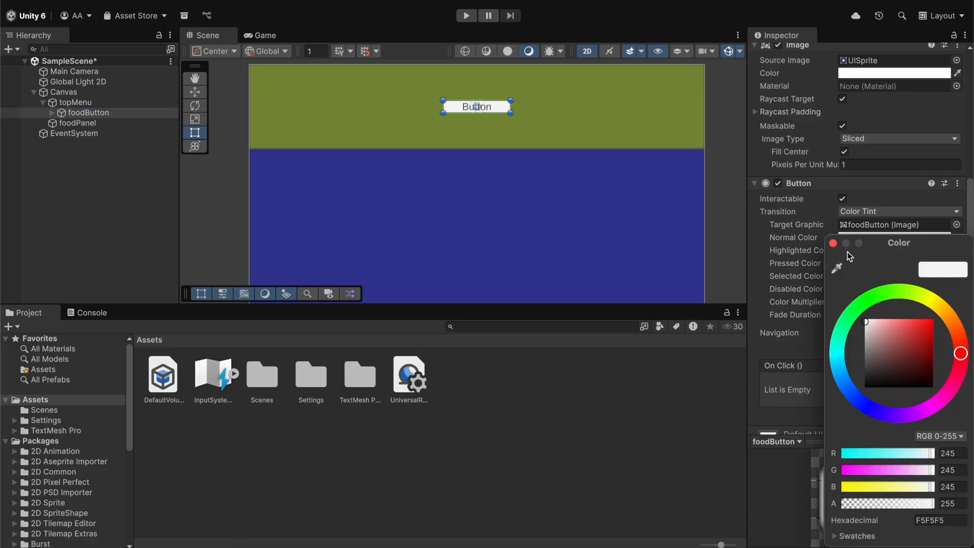
pyautogui.click(902, 294)
pyautogui.moveTo(929, 336)
pyautogui.mouseDown()
pyautogui.moveTo(936, 319)
pyautogui.moveTo(924, 353)
pyautogui.moveTo(959, 360)
pyautogui.moveTo(933, 346)
pyautogui.mouseUp()
pyautogui.moveTo(932, 306); pyautogui.dragTo(928, 301)
pyautogui.click(754, 273)
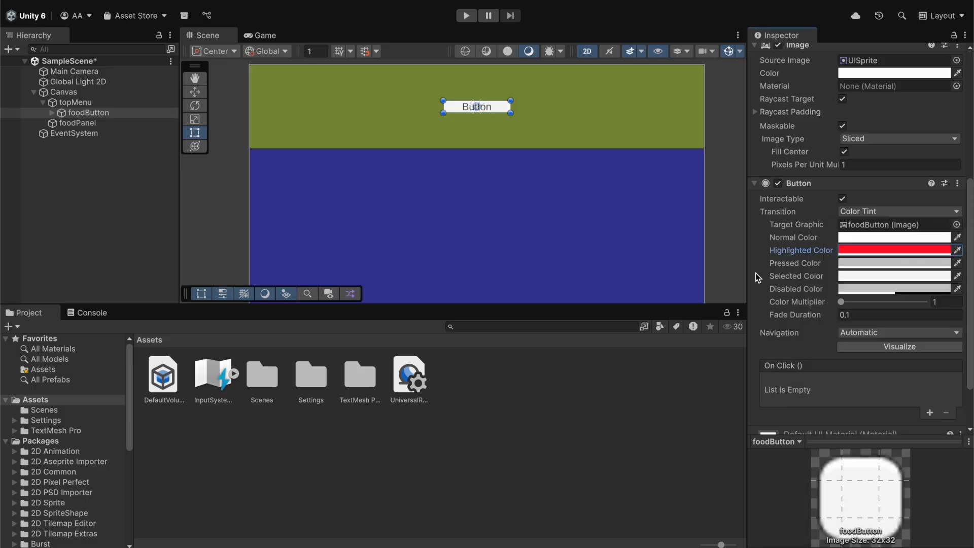
# Step: Set the Pressed Color of foodButton's Button component to pure blue
pyautogui.click(843, 267)
pyautogui.click(864, 417)
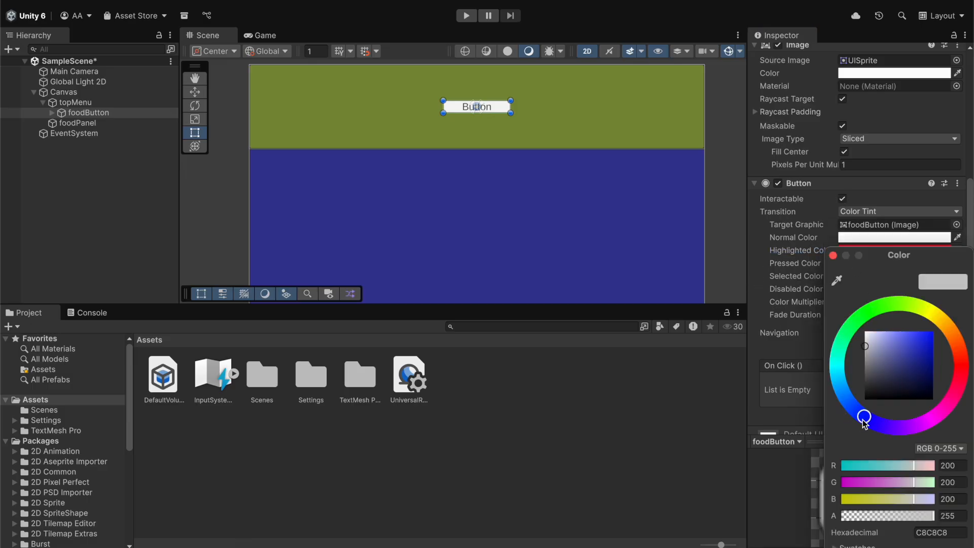
pyautogui.click(924, 346)
pyautogui.moveTo(932, 336); pyautogui.dragTo(933, 329)
pyautogui.click(781, 220)
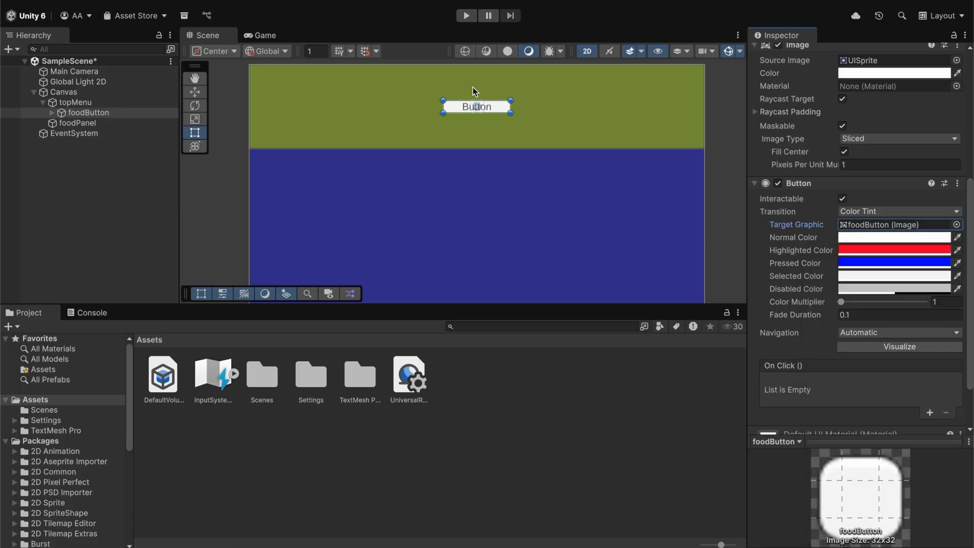
# Step: Run the scene, try out foodButton's highlighted and pressed colors in the Game view, and stop it
pyautogui.click(467, 16)
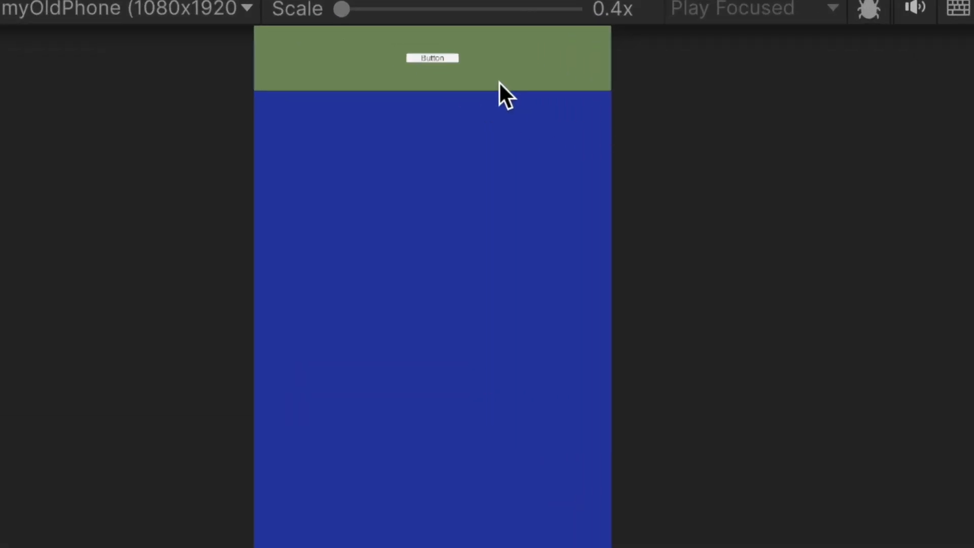
pyautogui.click(443, 59)
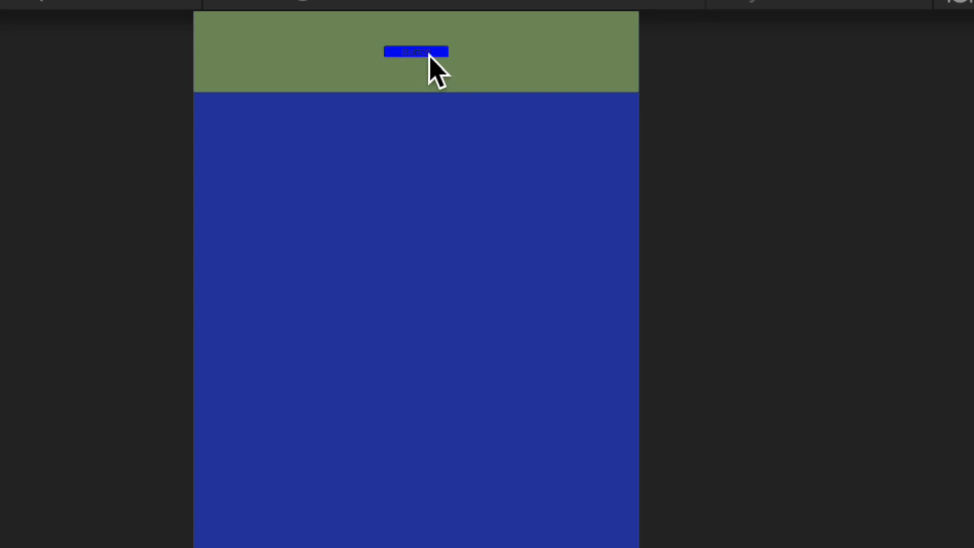
pyautogui.click(429, 54)
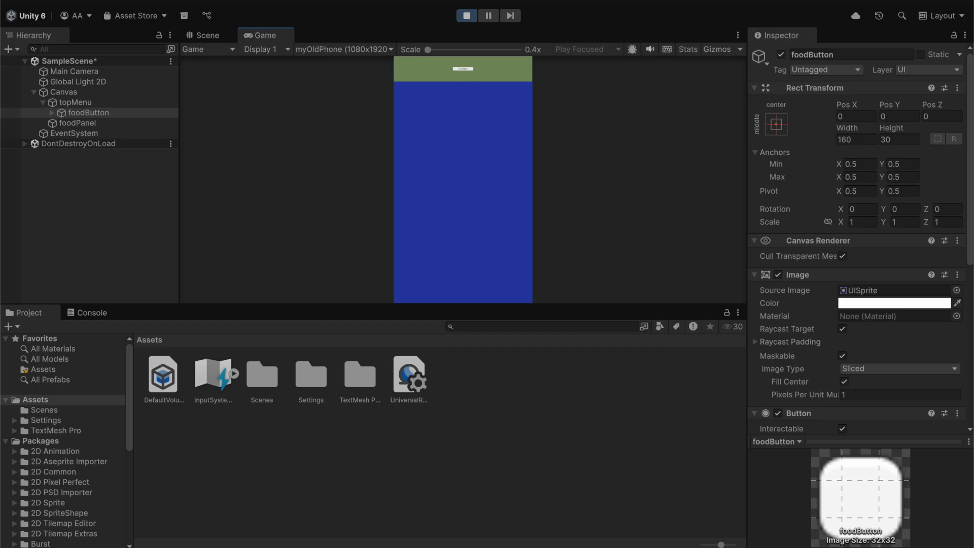
pyautogui.click(467, 18)
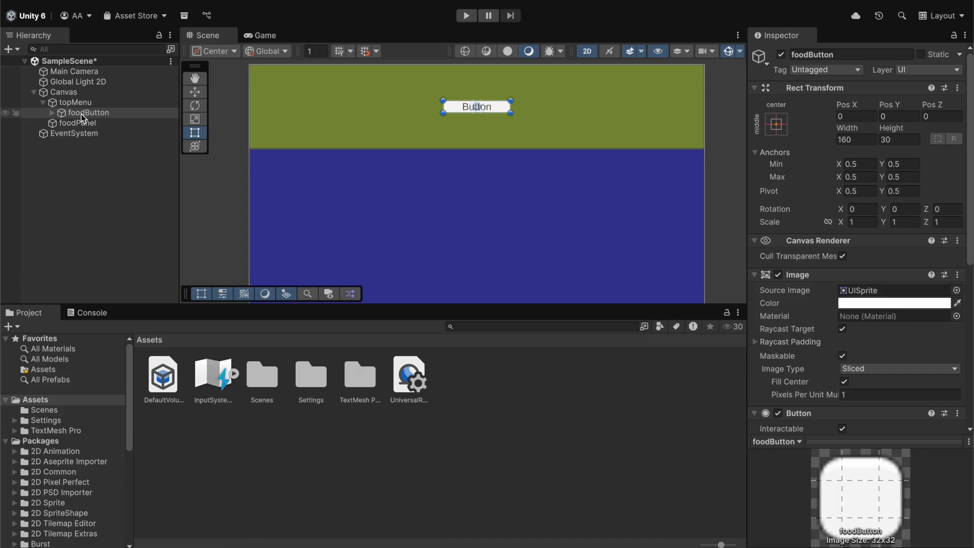
# Step: Duplicate foodButton twice under topMenu
pyautogui.click(108, 101)
pyautogui.click(111, 112)
pyautogui.rightClick(111, 113)
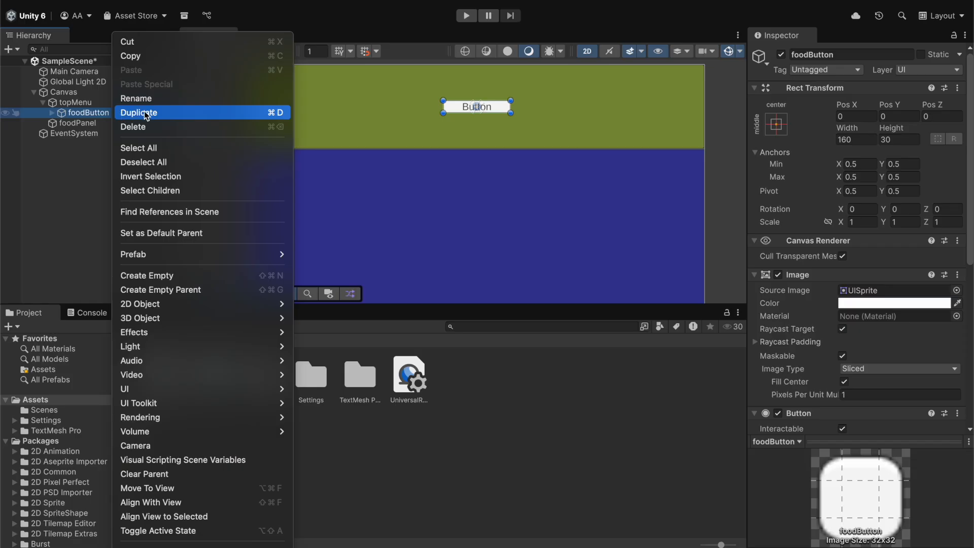
pyautogui.click(260, 114)
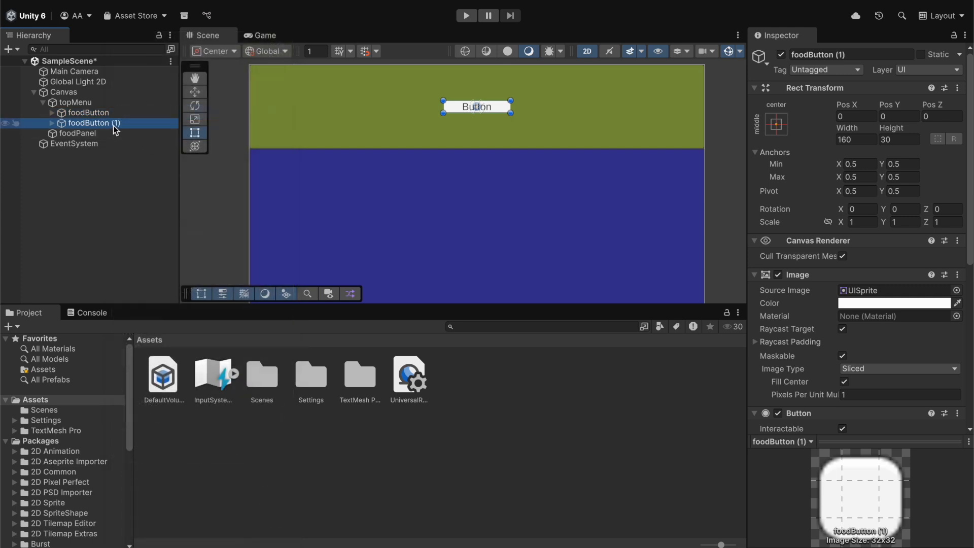
pyautogui.hotkey('ctrl', 'd')
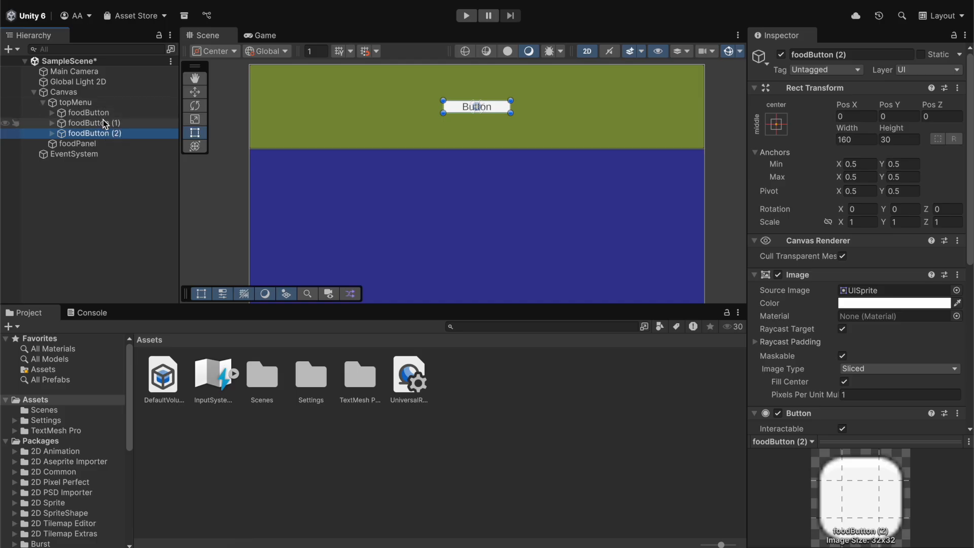
# Step: Rename the first copy, foodButton (1), as mathButton
pyautogui.click(102, 121)
pyautogui.click(105, 123)
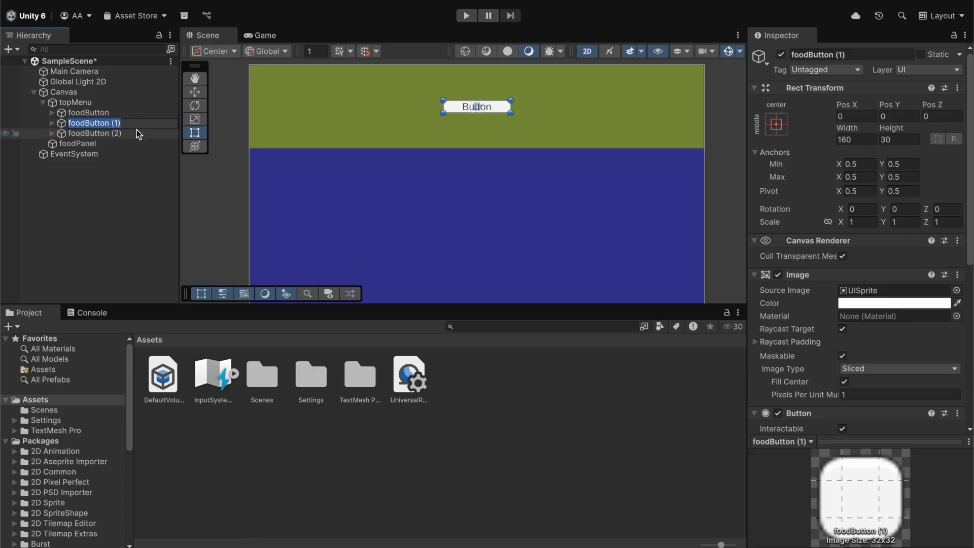
pyautogui.write('mam')
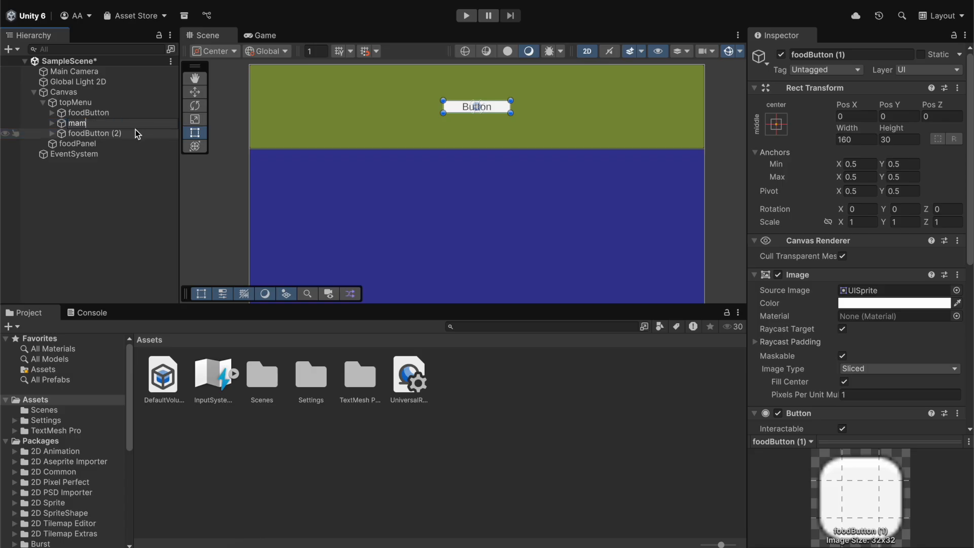
pyautogui.write('thP')
pyautogui.write('utto')
pyautogui.write('n')
pyautogui.press('Return')
# Step: Rename the second copy, foodButton (2), as videoPanel
pyautogui.click(136, 134)
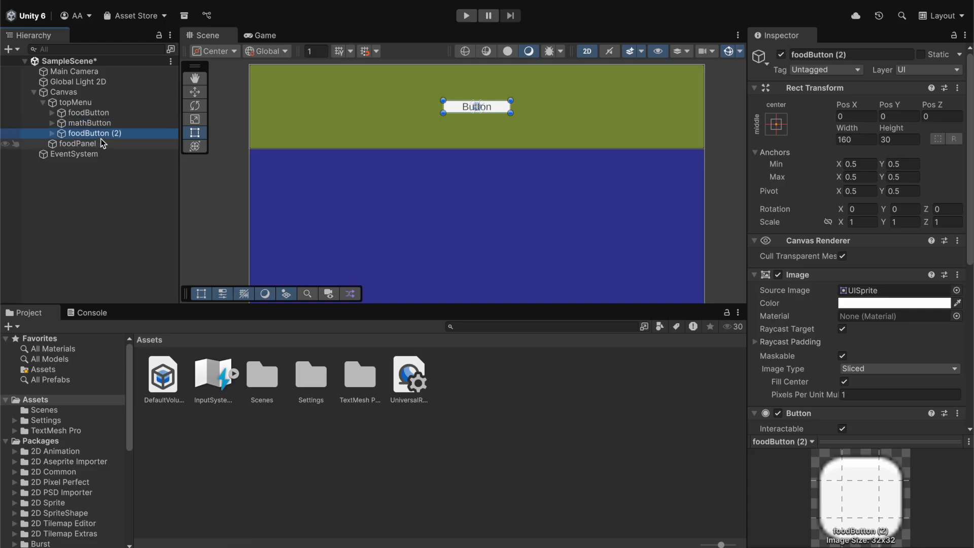
pyautogui.press('Return')
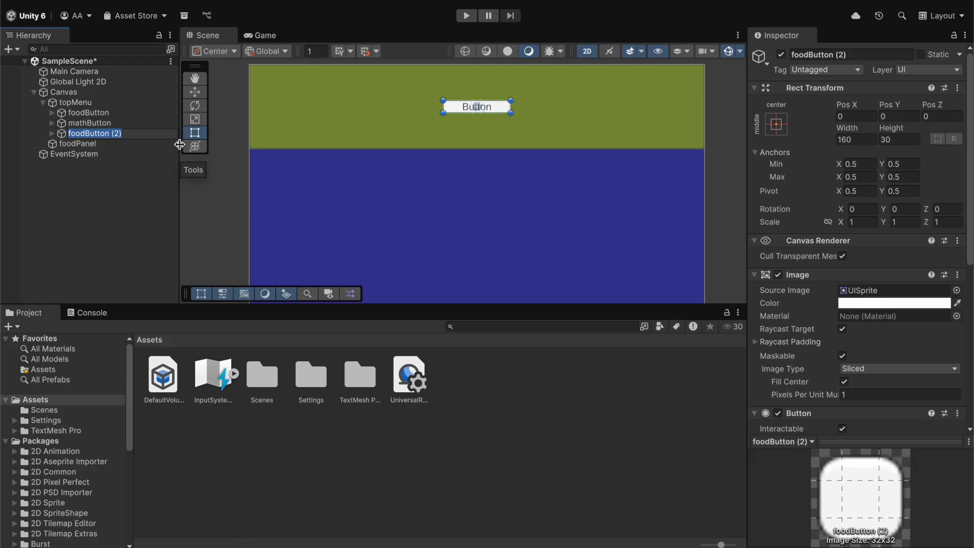
pyautogui.write('videoPanel')
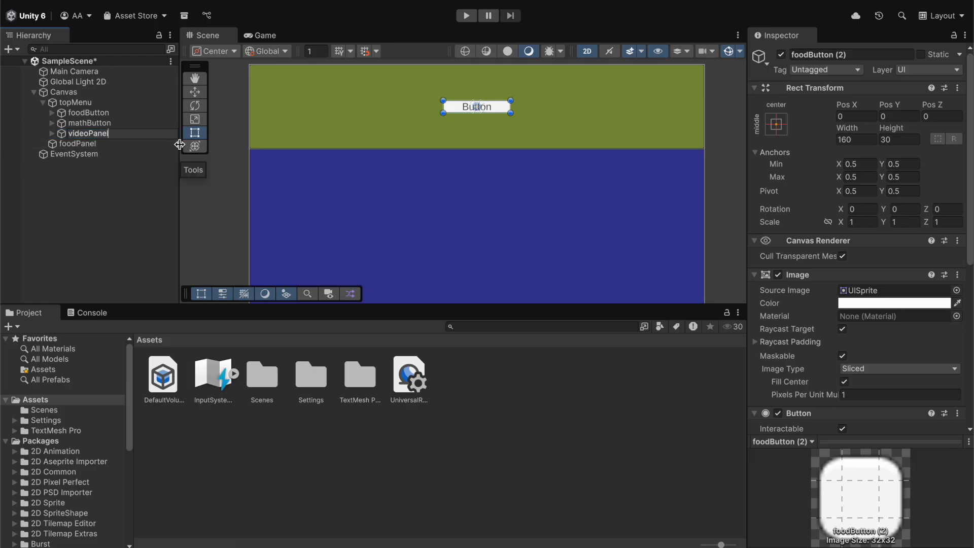
pyautogui.press('Return')
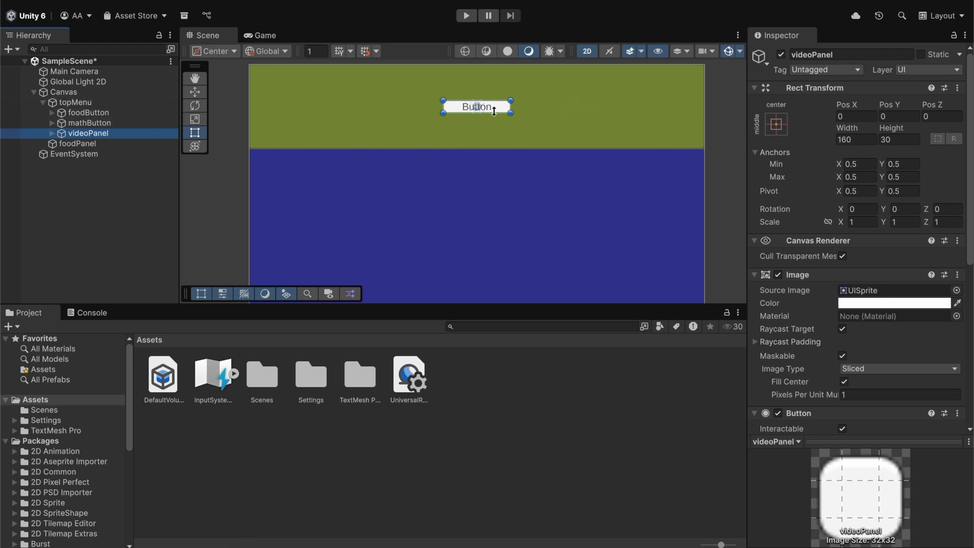
# Step: Move the videoPanel button to the lower left area of topMenu, and mathButton right of foodButton to about Pos X 181
pyautogui.click(195, 96)
pyautogui.scroll(-3, 472, 101)
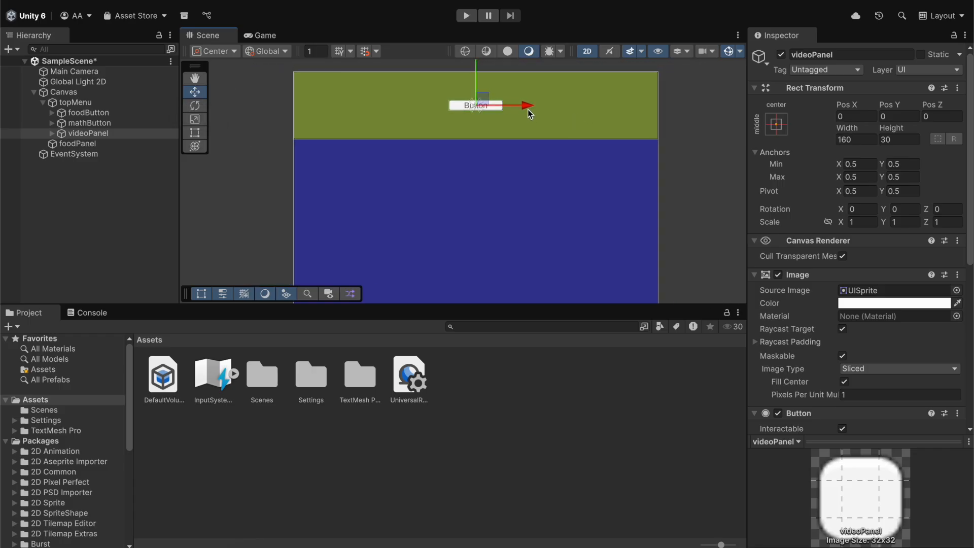
pyautogui.moveTo(529, 142); pyautogui.dragTo(527, 163, button='middle')
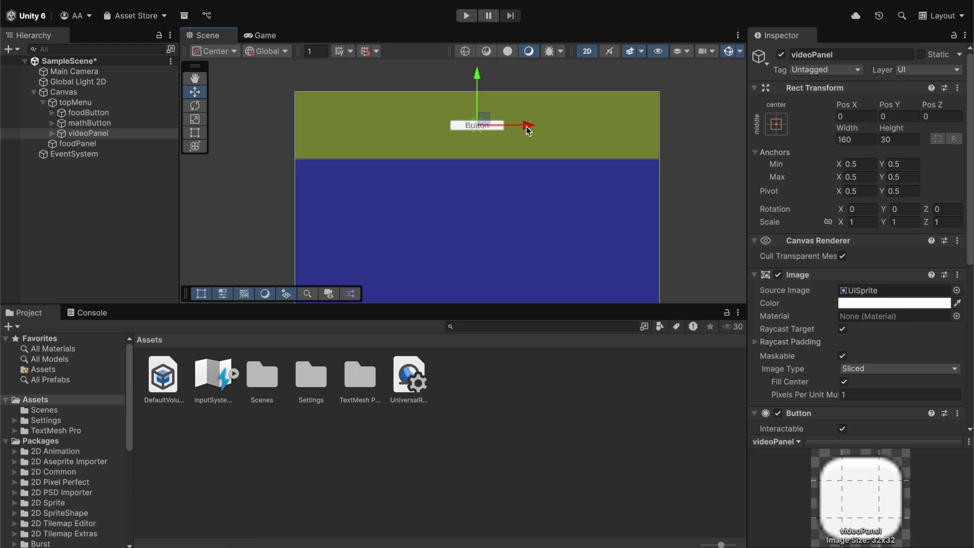
pyautogui.moveTo(527, 127); pyautogui.dragTo(431, 143)
pyautogui.moveTo(382, 79)
pyautogui.mouseDown()
pyautogui.moveTo(390, 75)
pyautogui.moveTo(394, 93)
pyautogui.mouseUp()
pyautogui.click(120, 124)
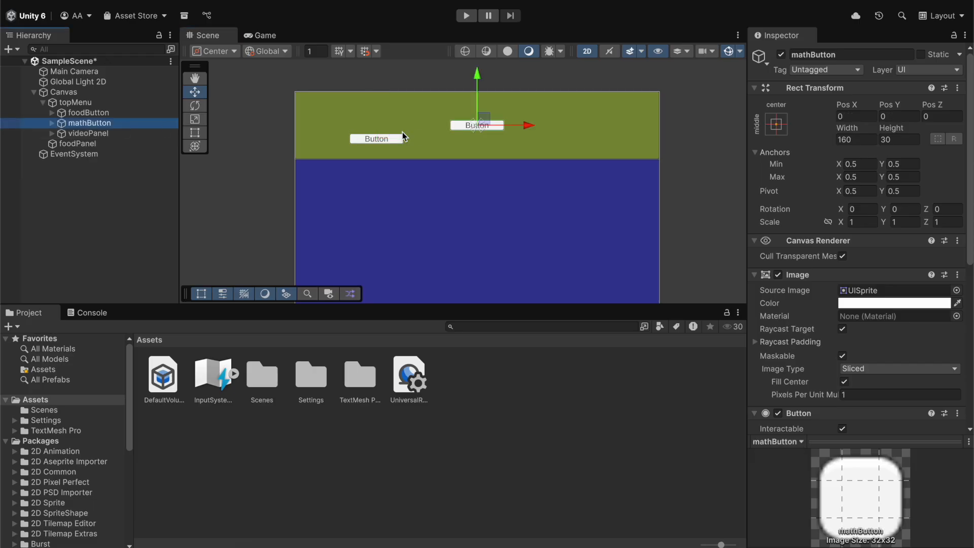
pyautogui.moveTo(528, 125); pyautogui.dragTo(589, 125)
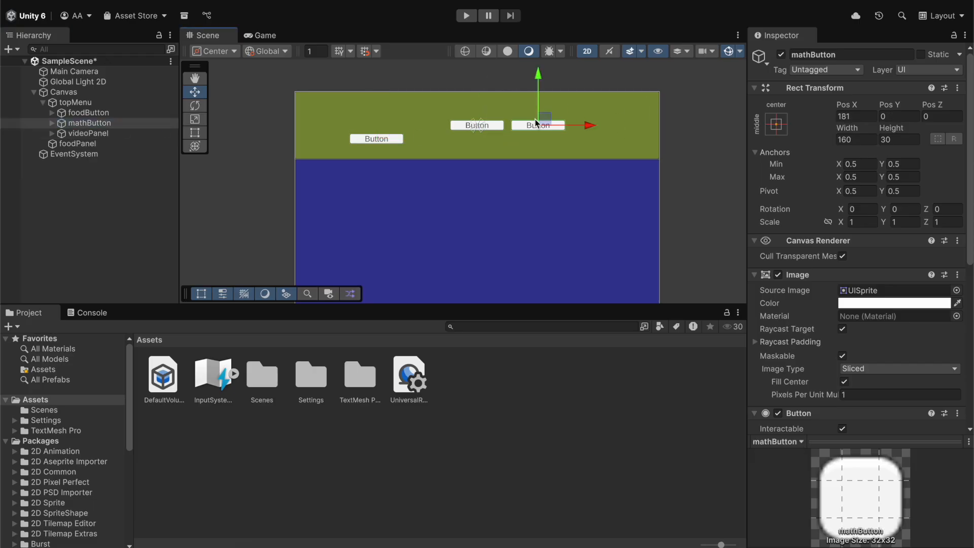
# Step: Try rotating mathButton about -27 degrees around Z with the Rotate tool, and undo the rotation
pyautogui.click(201, 109)
pyautogui.moveTo(494, 103); pyautogui.dragTo(600, 105)
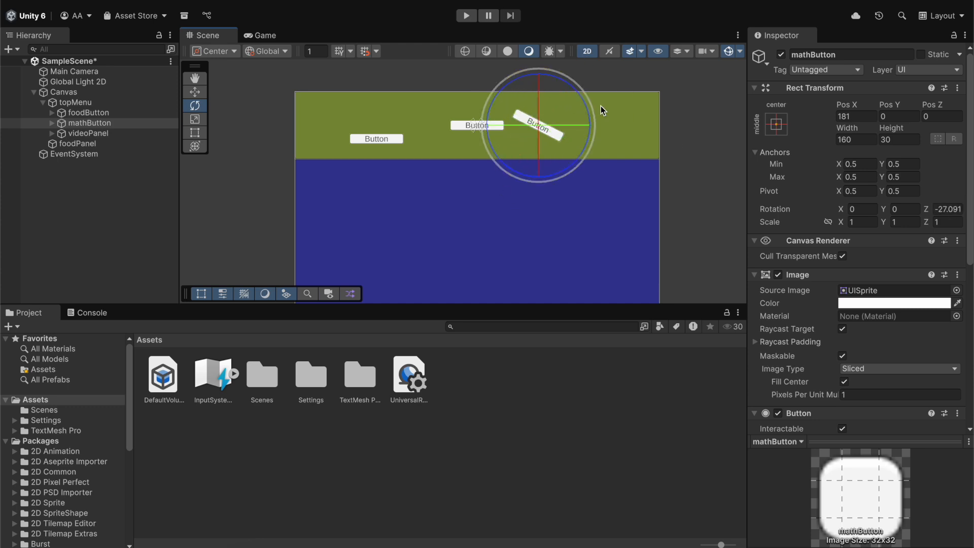
pyautogui.hotkey('ctrl', 'z')
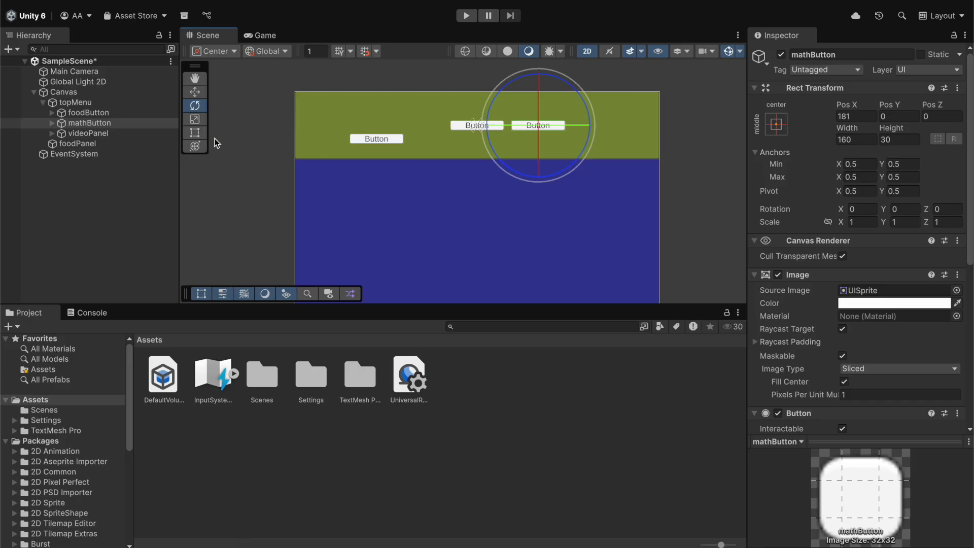
# Step: Try scaling mathButton to about 3.94 in Y and resizing it with the Rect tool, undoing each change
pyautogui.click(198, 121)
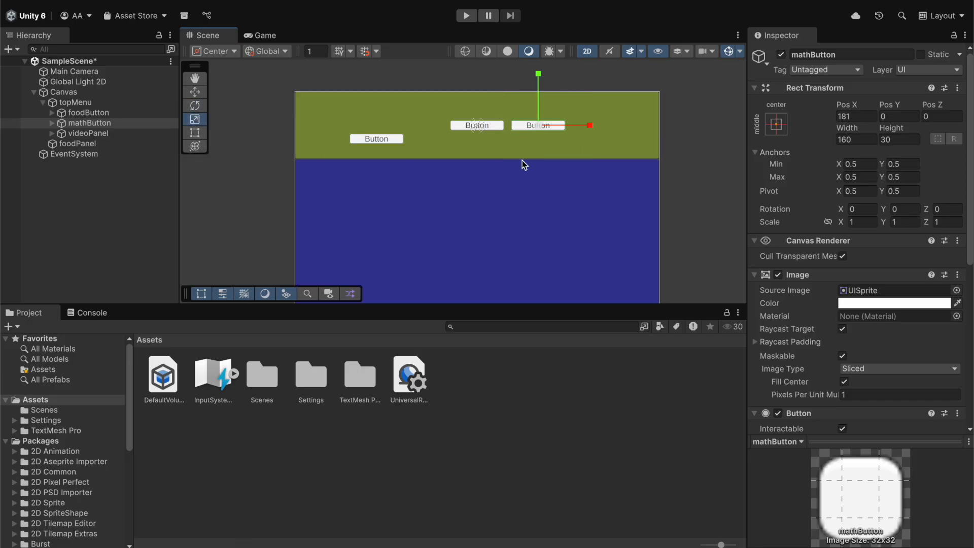
pyautogui.moveTo(537, 75); pyautogui.dragTo(548, 146)
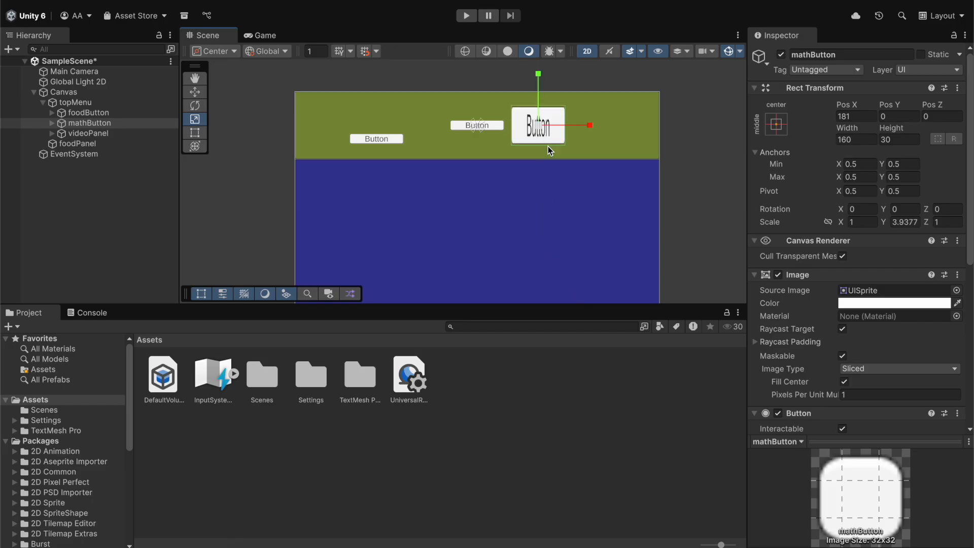
pyautogui.hotkey('ctrl', 'z')
pyautogui.click(195, 132)
pyautogui.moveTo(566, 129); pyautogui.dragTo(573, 150)
pyautogui.hotkey('ctrl', 'z')
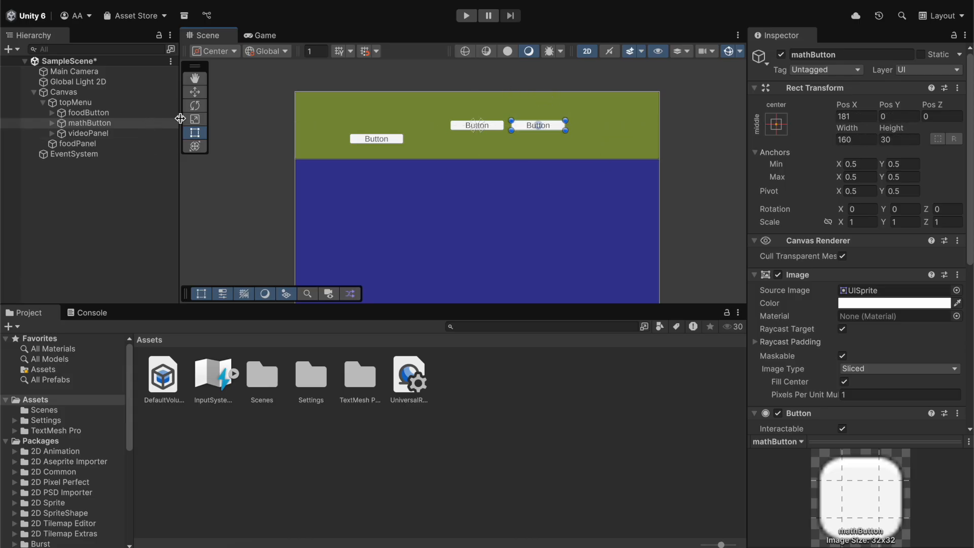
# Step: Switch to the Hand tool and change the text of foodButton's Text (TMP) child to Food
pyautogui.click(195, 78)
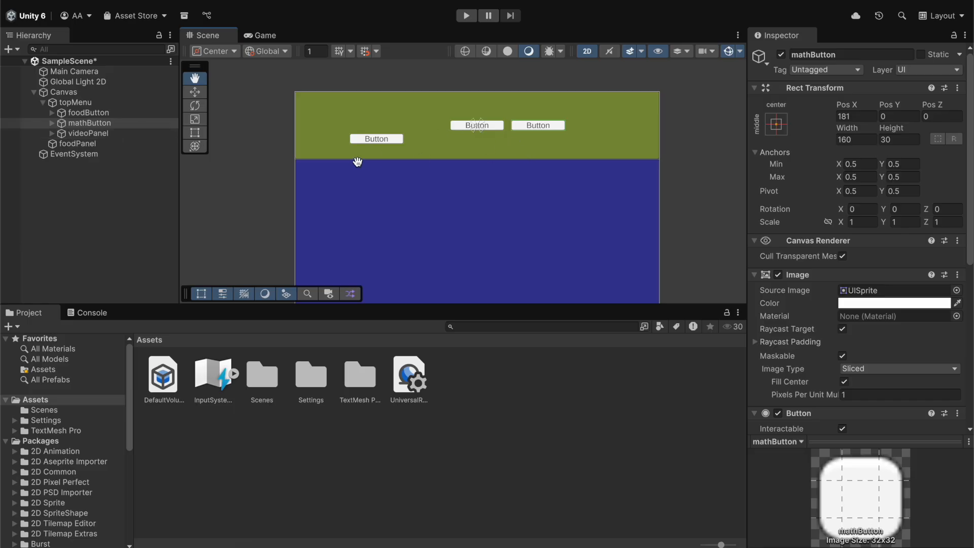
pyautogui.scroll(1, 507, 197)
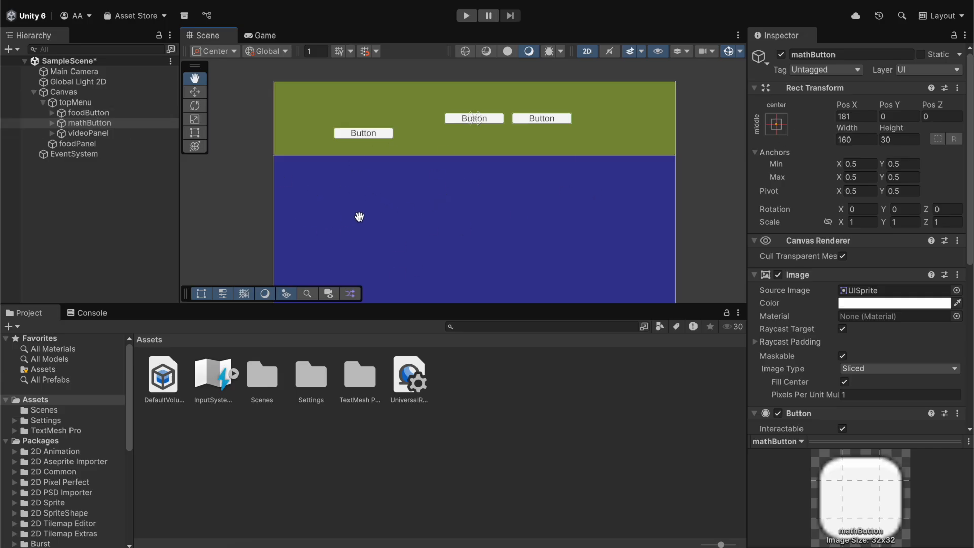
pyautogui.moveTo(444, 208)
pyautogui.mouseDown()
pyautogui.moveTo(626, 268)
pyautogui.moveTo(389, 198)
pyautogui.moveTo(502, 242)
pyautogui.moveTo(435, 233)
pyautogui.moveTo(480, 222)
pyautogui.moveTo(456, 215)
pyautogui.mouseUp()
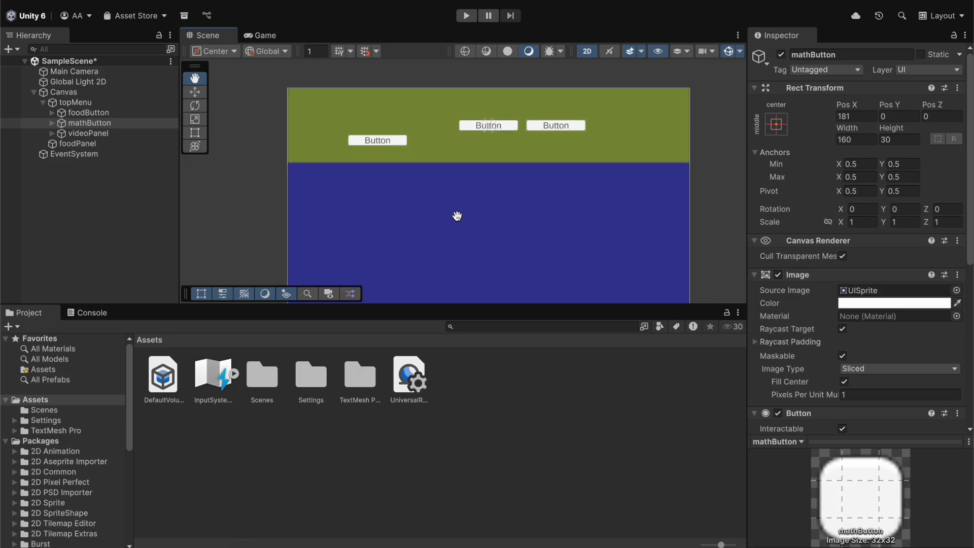
pyautogui.click(51, 115)
pyautogui.click(74, 115)
pyautogui.click(92, 126)
pyautogui.click(809, 332)
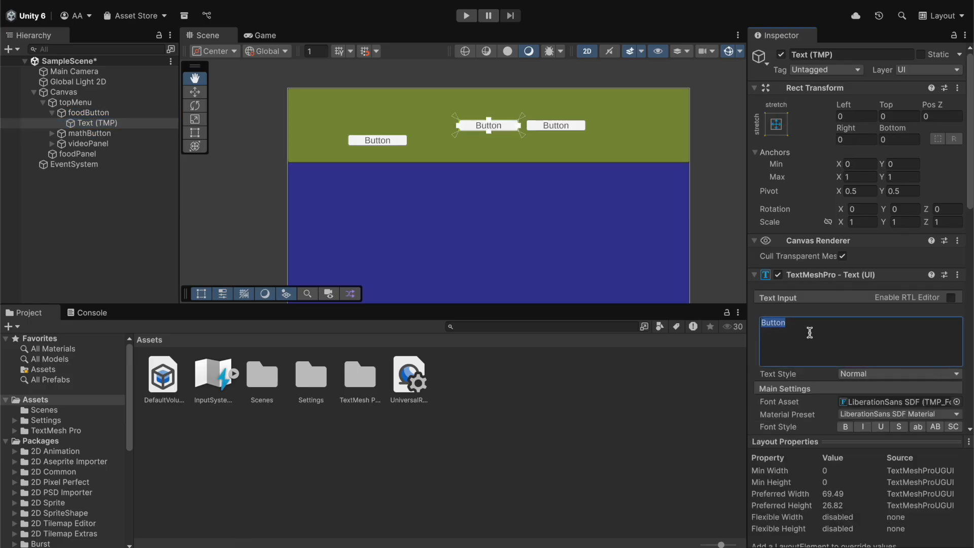
pyautogui.write('Food')
# Step: Change the text of mathButton's Text (TMP) child to Math
pyautogui.click(51, 133)
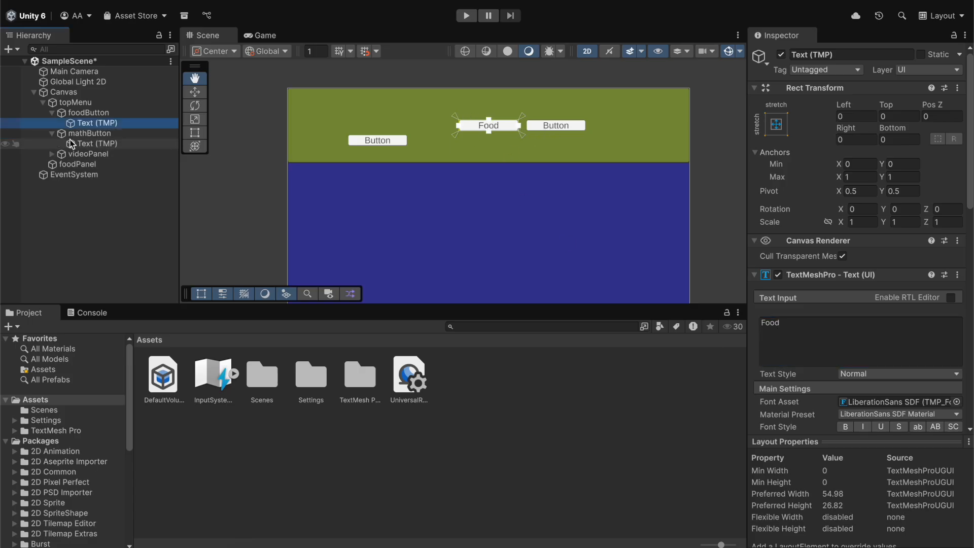
pyautogui.click(76, 143)
pyautogui.click(850, 333)
pyautogui.write('Math')
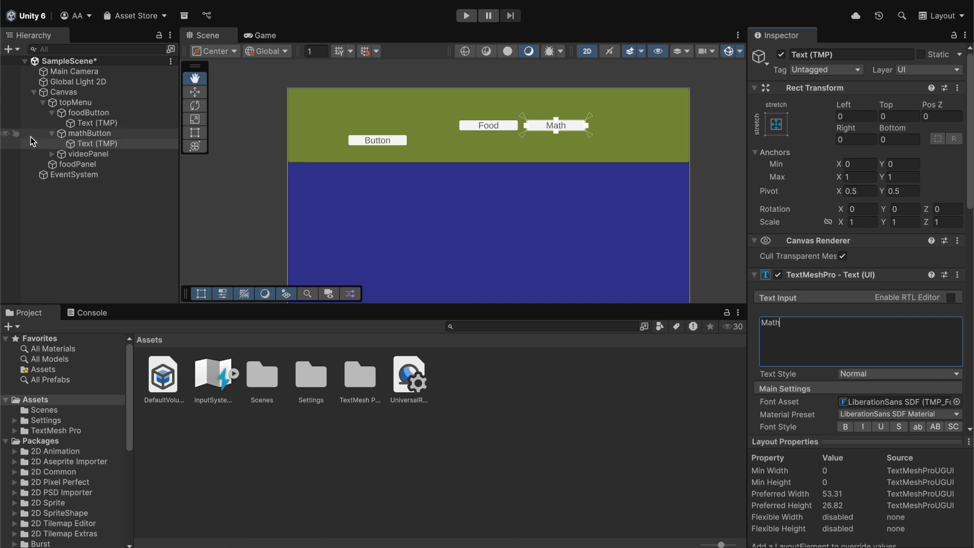
# Step: Change the text of videoPanel's Text (TMP) child to Video
pyautogui.click(51, 155)
pyautogui.click(91, 164)
pyautogui.click(836, 331)
pyautogui.write('Video')
pyautogui.press('Return')
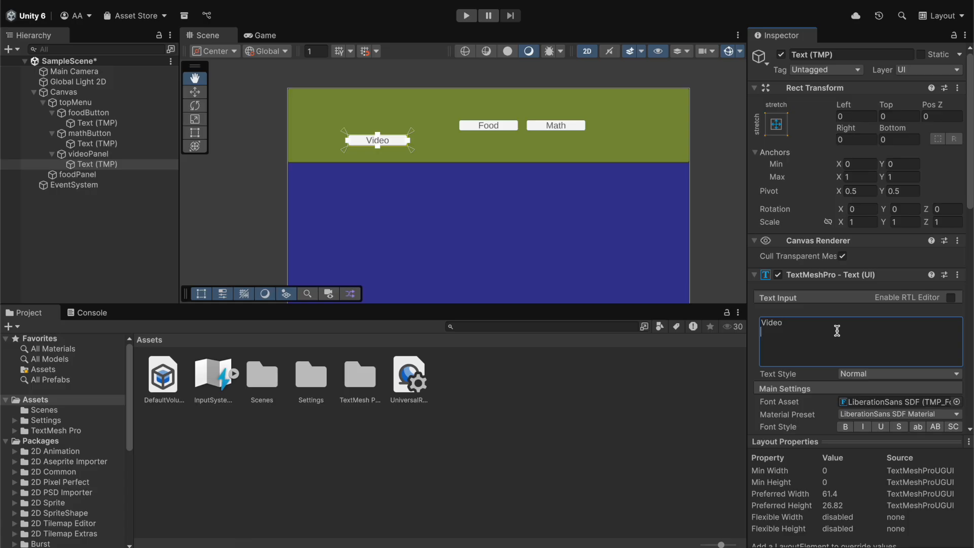
# Step: Collapse the three buttons in the Hierarchy, look over topMenu's component settings, and collapse topMenu
pyautogui.click(64, 112)
pyautogui.click(52, 112)
pyautogui.click(52, 123)
pyautogui.click(53, 133)
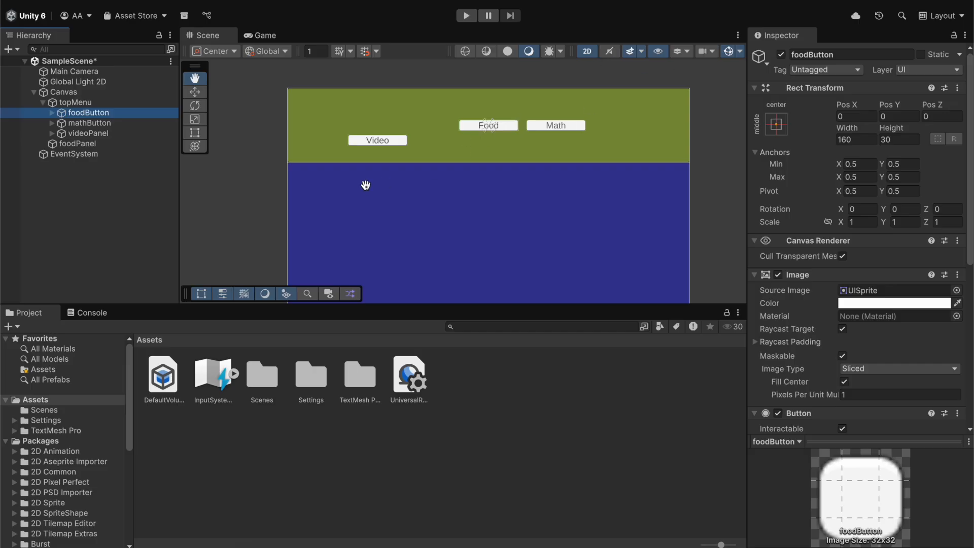
pyautogui.click(130, 104)
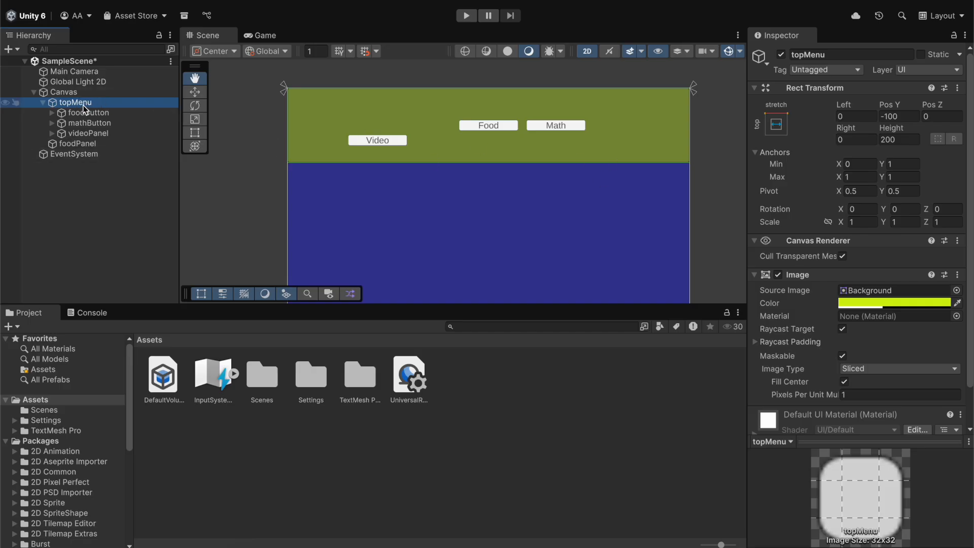
pyautogui.scroll(-2, 842, 370)
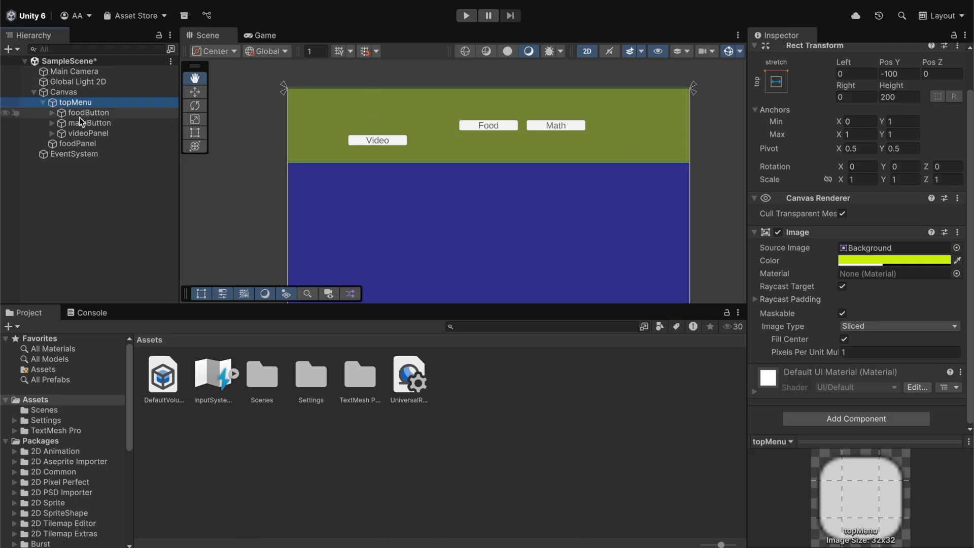
pyautogui.click(43, 102)
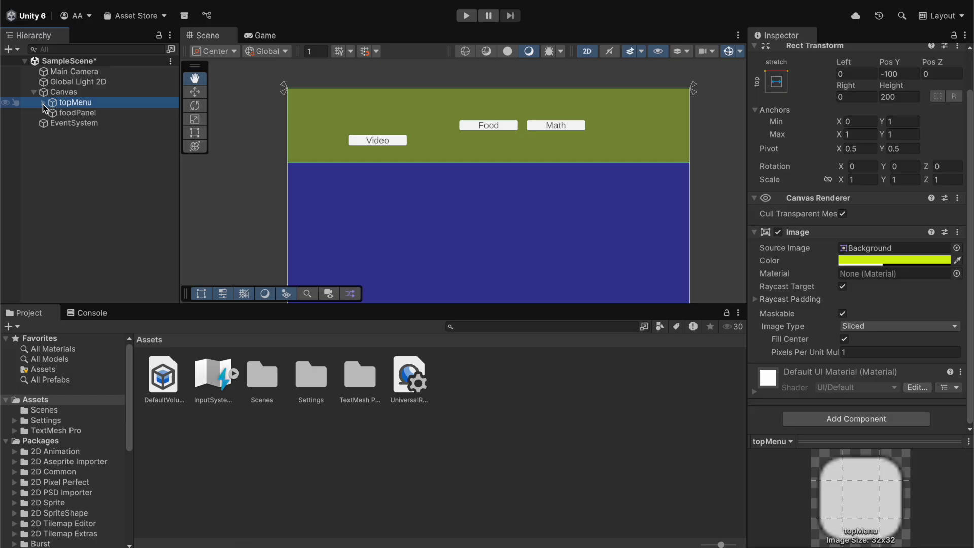
# Step: Expand topMenu in the Hierarchy to list its three buttons
pyautogui.click(43, 103)
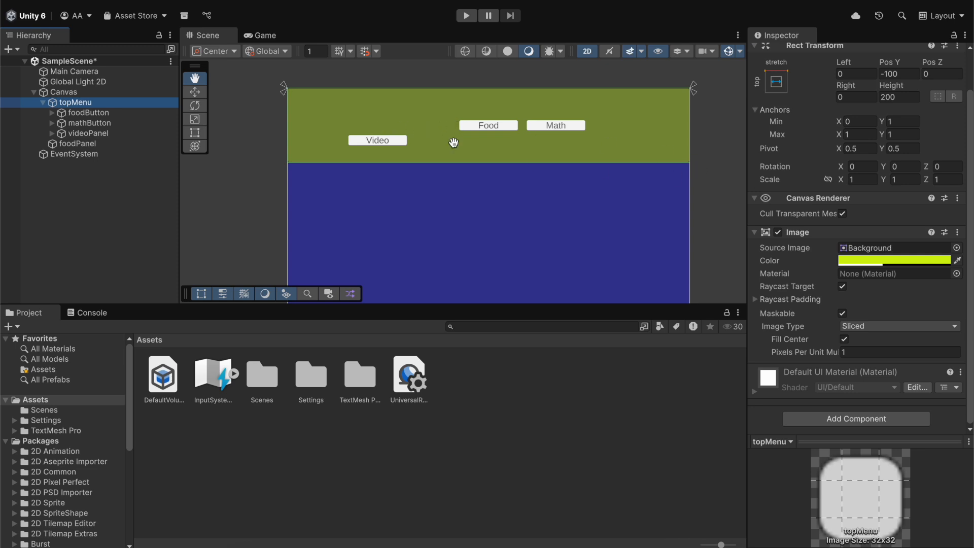
pyautogui.click(821, 425)
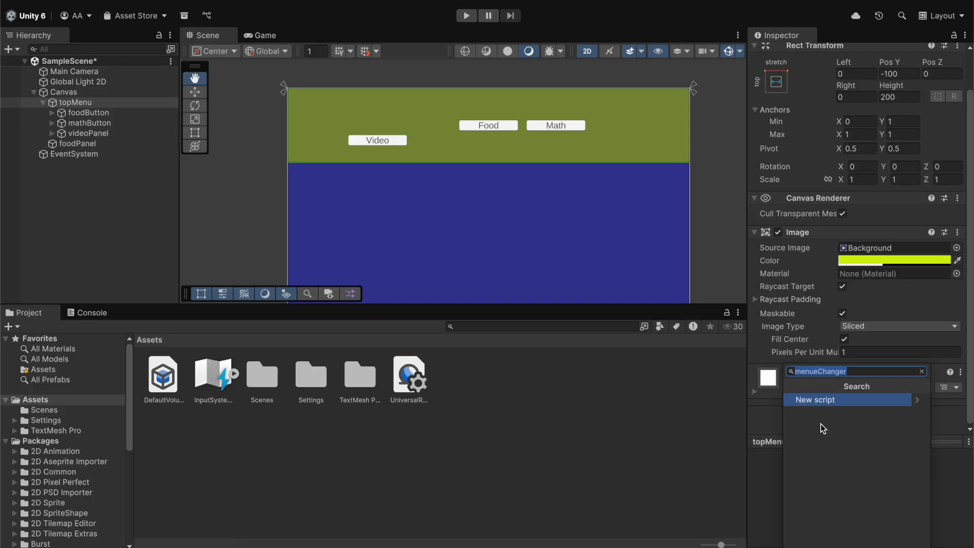
pyautogui.write('ver')
pyautogui.press('BackSpace')
pyautogui.press('BackSpace')
pyautogui.press('BackSpace')
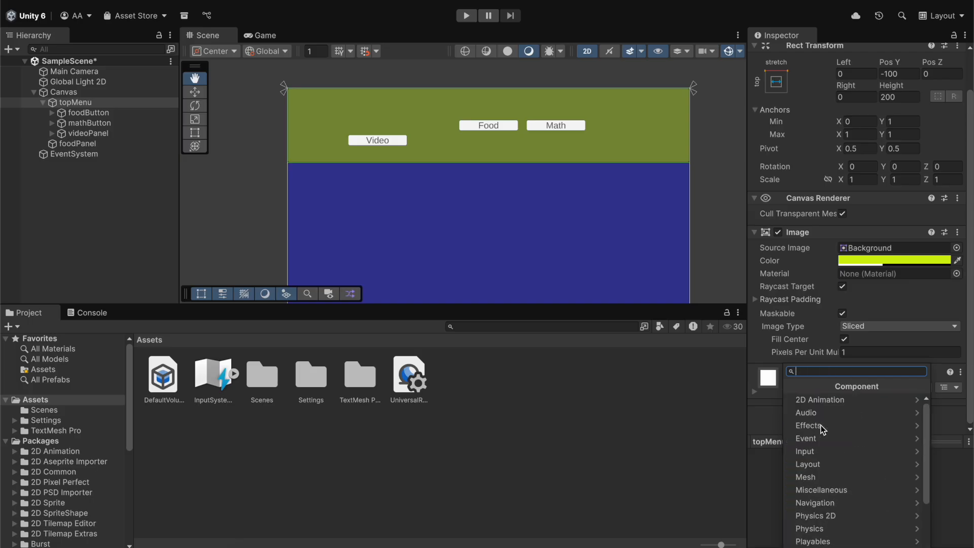
pyautogui.click(754, 427)
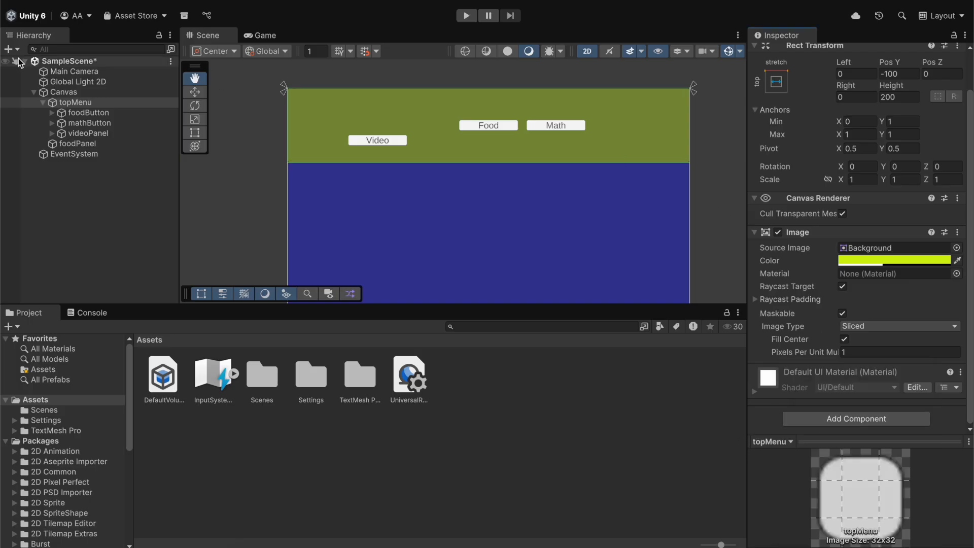
pyautogui.click(78, 104)
pyautogui.scroll(3, 863, 152)
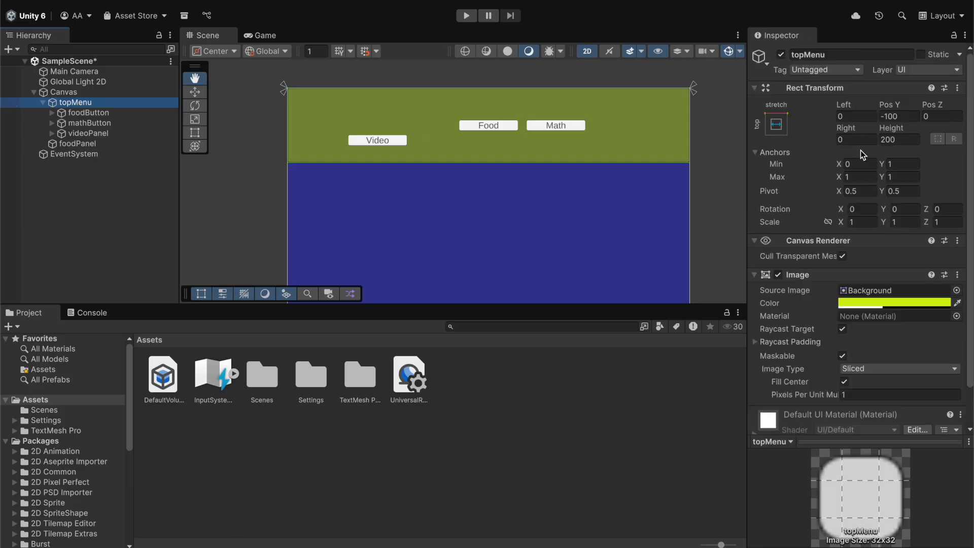
pyautogui.rightClick(850, 91)
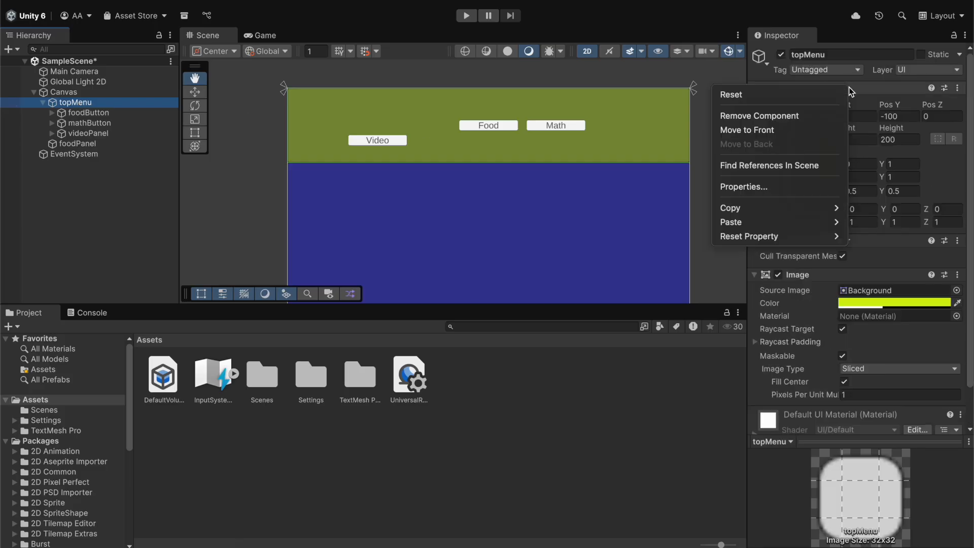
pyautogui.click(799, 335)
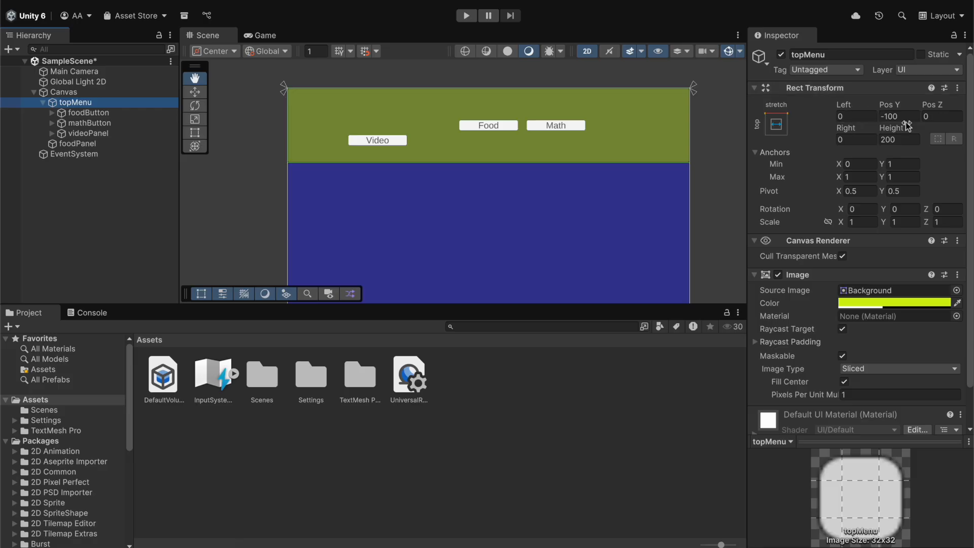
# Step: Try a Vertical Layout Group component on topMenu and remove it again
pyautogui.scroll(-2, 800, 204)
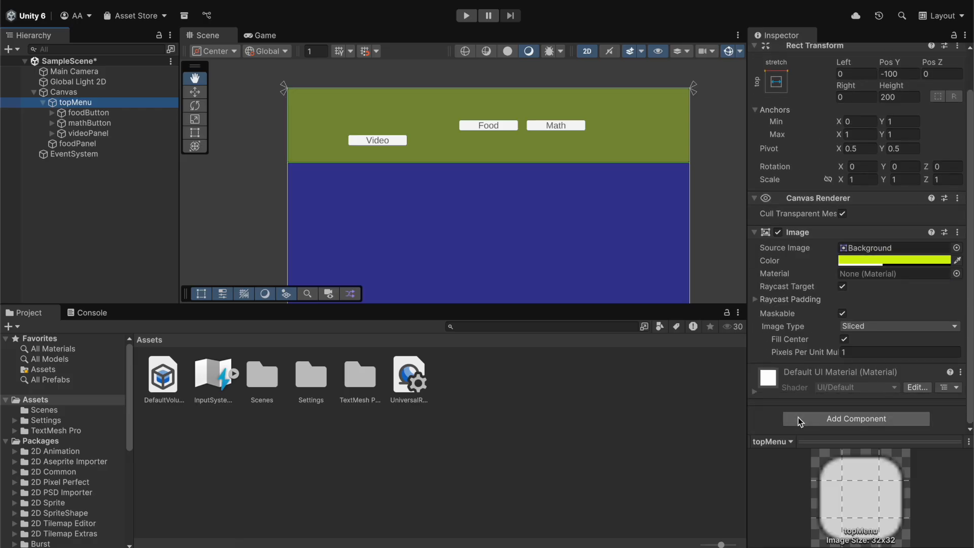
pyautogui.click(827, 422)
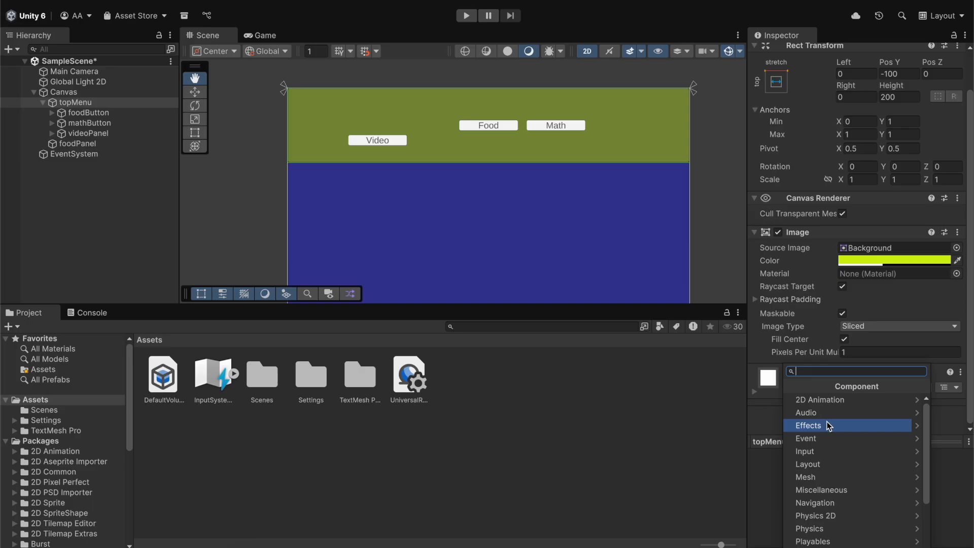
pyautogui.write('vertical')
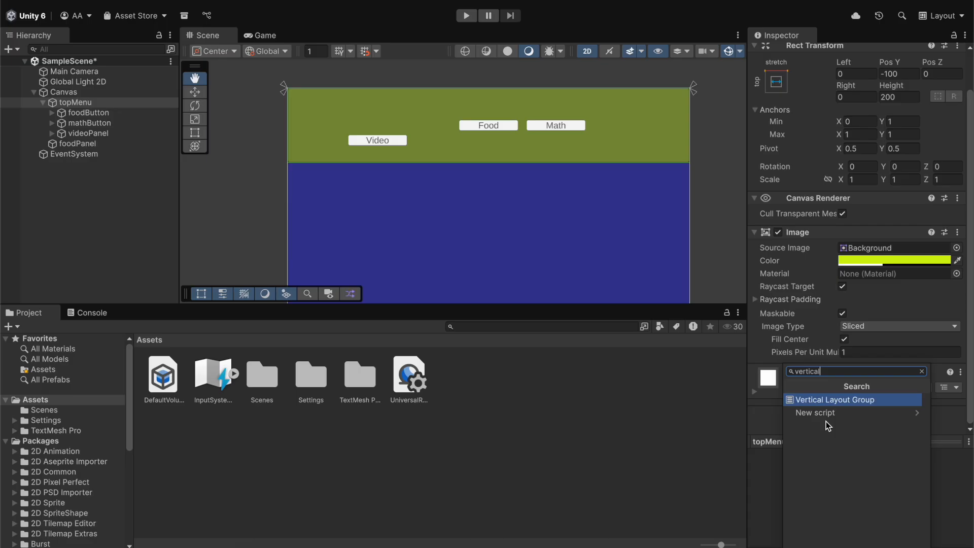
pyautogui.press('Return')
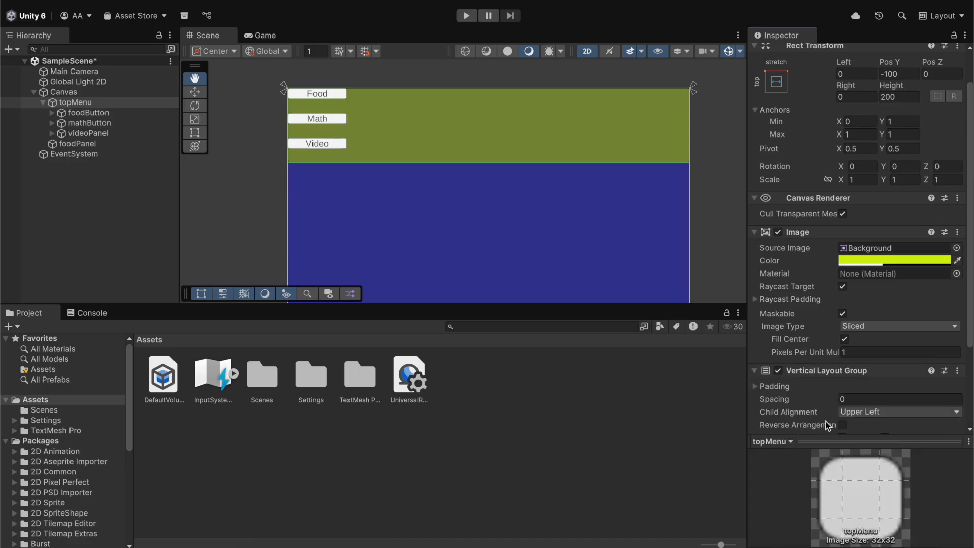
pyautogui.rightClick(839, 374)
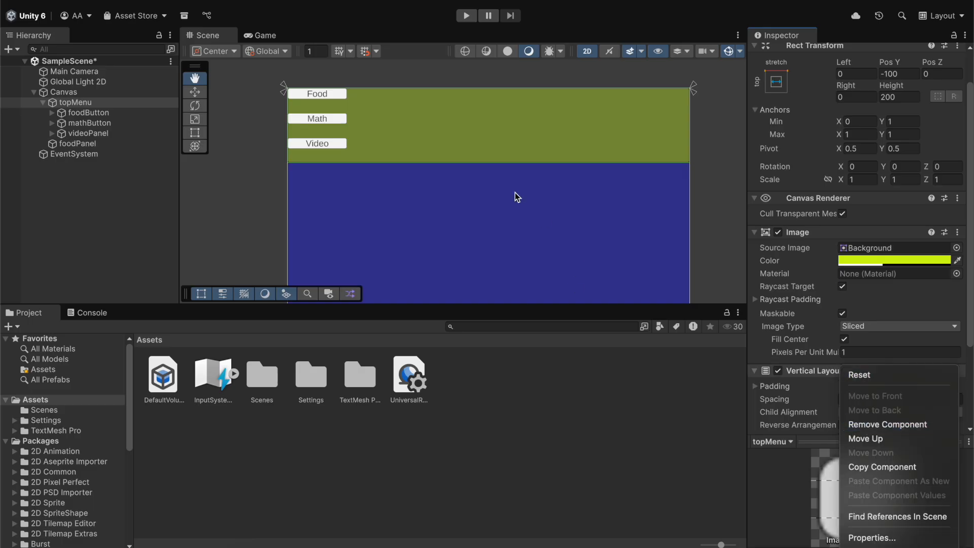
pyautogui.click(880, 425)
# Step: Add a Horizontal Layout Group component to topMenu
pyautogui.click(862, 418)
pyautogui.write('hori')
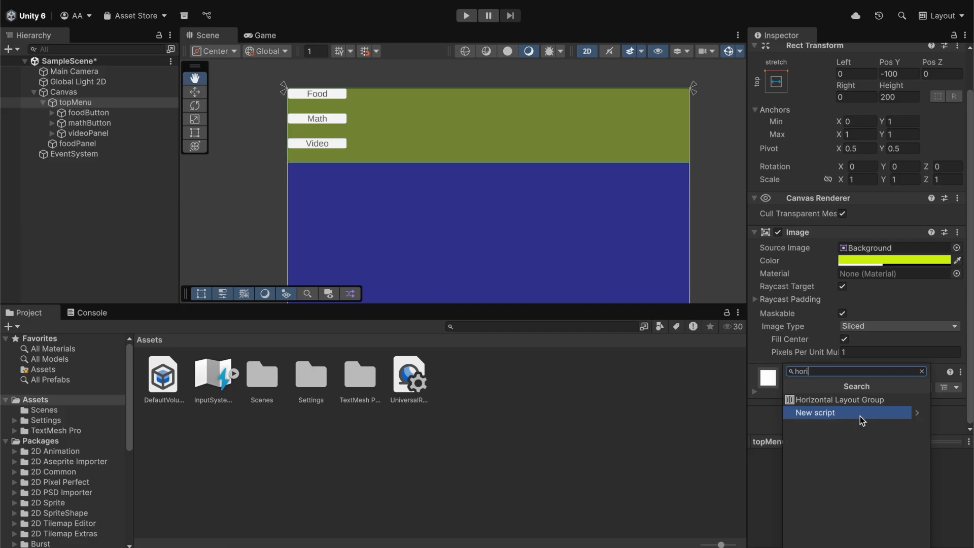
pyautogui.press('Up')
pyautogui.press('Return')
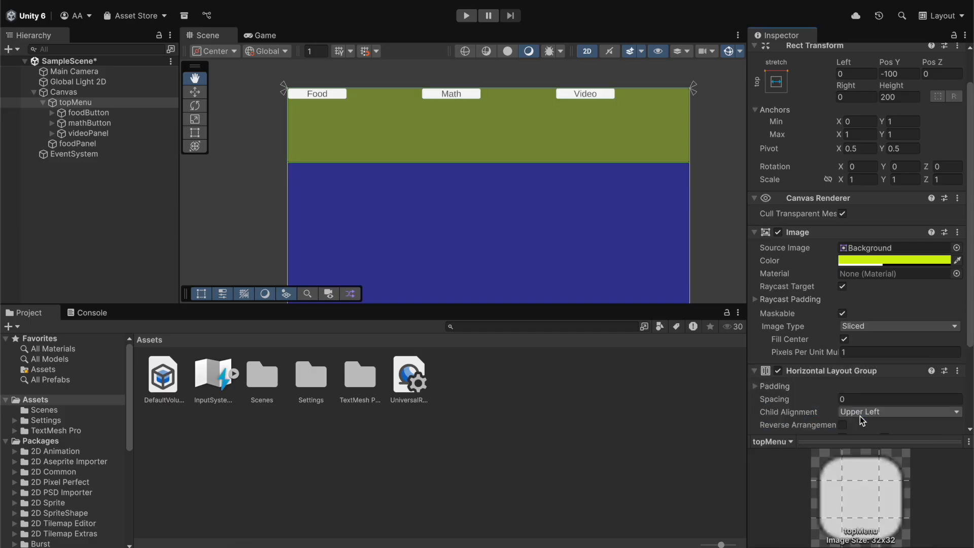
# Step: Set the Horizontal Layout Group's Child Alignment to Middle Center and expand its Padding settings
pyautogui.scroll(-5, 839, 391)
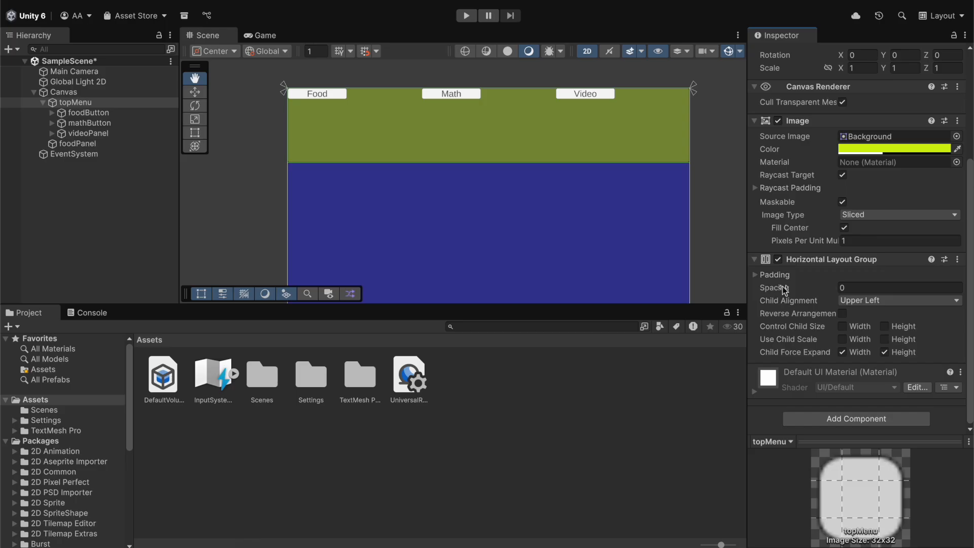
pyautogui.click(845, 288)
pyautogui.press('Return')
pyautogui.click(912, 304)
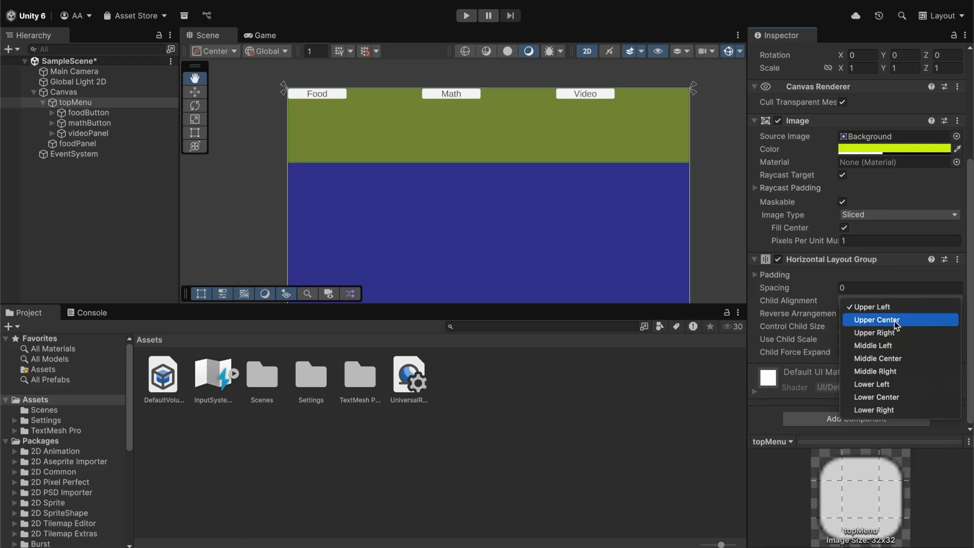
pyautogui.click(896, 357)
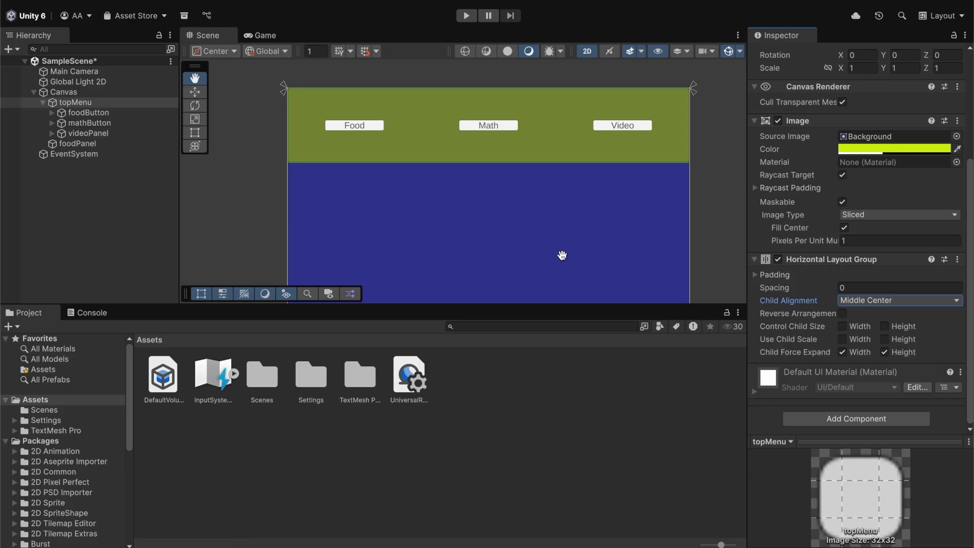
pyautogui.click(755, 277)
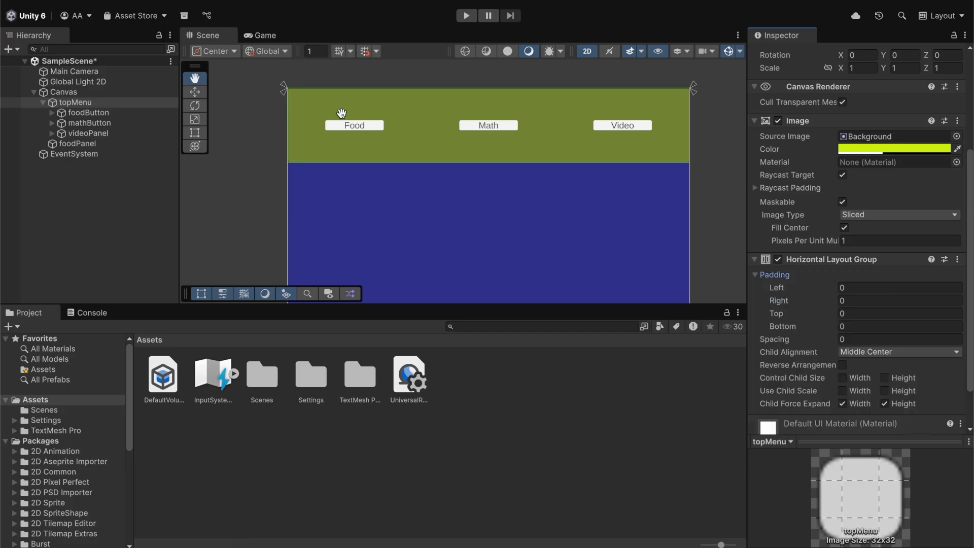
# Step: Set the Horizontal Layout Group's left, right and top padding to 10
pyautogui.click(846, 288)
pyautogui.write('10')
pyautogui.press('Tab')
pyautogui.write('10')
pyautogui.press('Tab')
pyautogui.write('10')
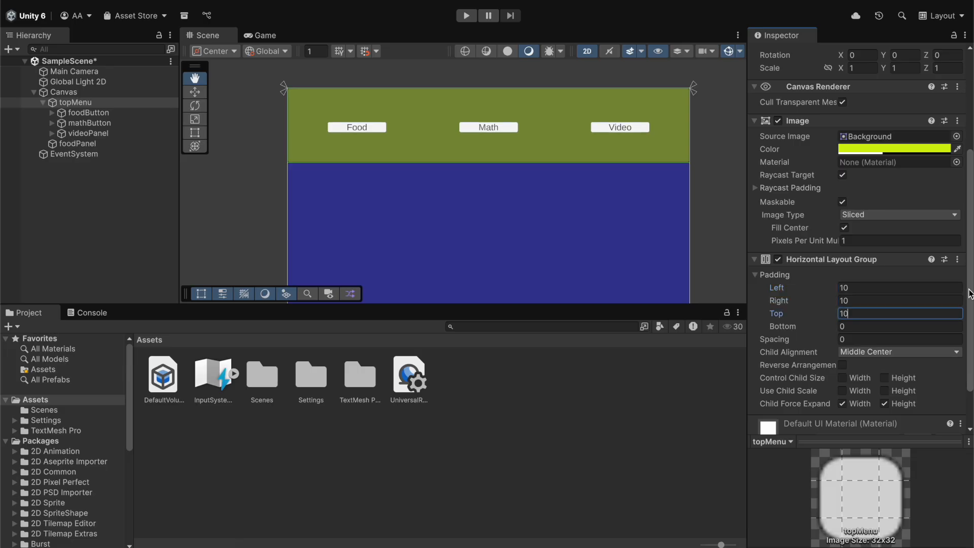
# Step: Set topMenu's layout group padding to 20 on all four sides and its spacing to 20
pyautogui.click(956, 288)
pyautogui.write('20')
pyautogui.press('Tab')
pyautogui.write('20')
pyautogui.press('Tab')
pyautogui.write('20')
pyautogui.press('Tab')
pyautogui.write('20')
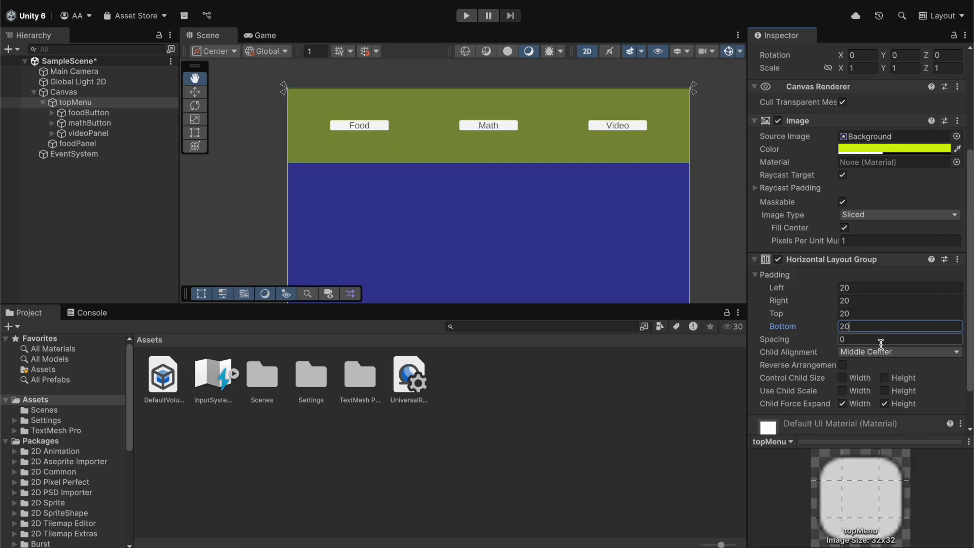
pyautogui.press('Tab')
pyautogui.write('20')
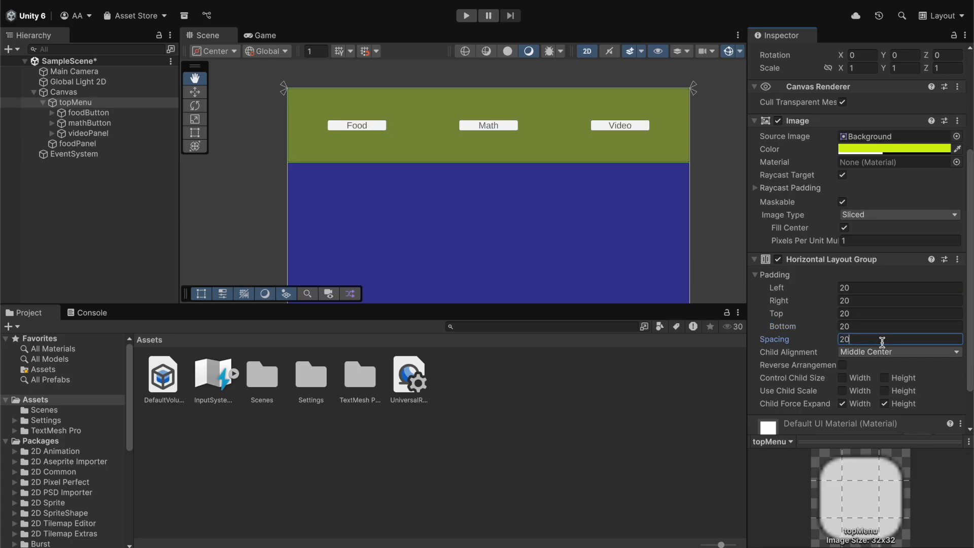
# Step: Enable Control Child Size for both width and height in topMenu's Horizontal Layout Group
pyautogui.scroll(-1, 883, 347)
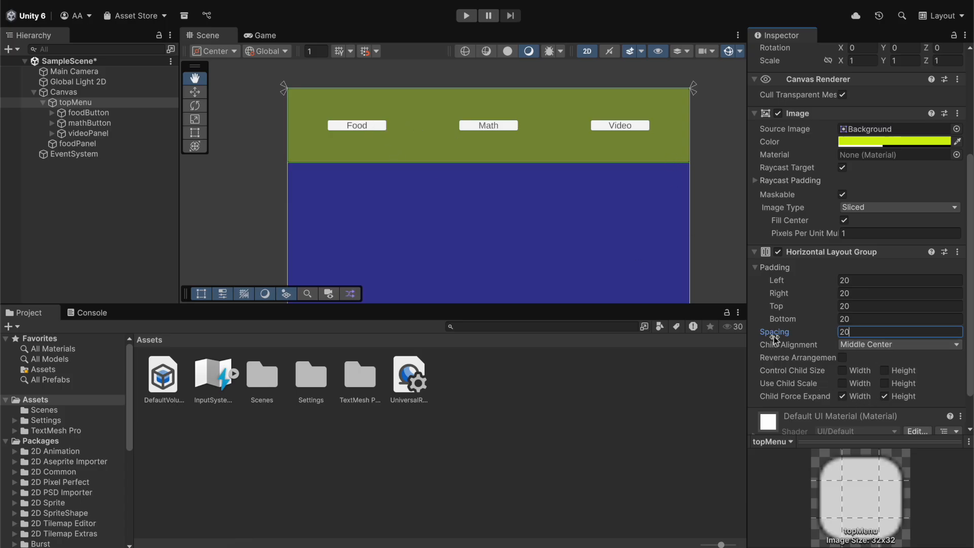
pyautogui.click(842, 371)
pyautogui.click(883, 372)
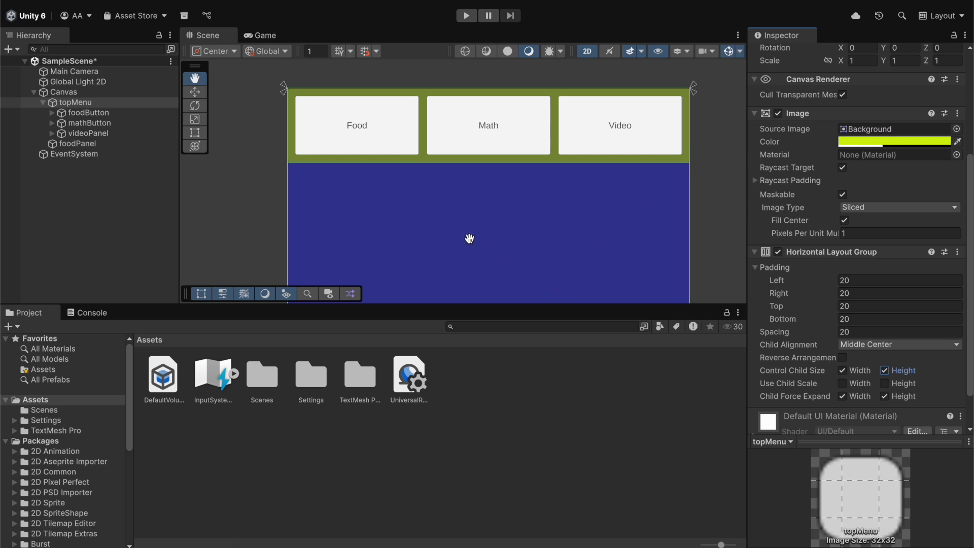
# Step: View the whole canvas, run the scene in Play mode to check the header buttons, and stop it
pyautogui.scroll(-5, 471, 239)
pyautogui.scroll(3, 477, 242)
pyautogui.moveTo(482, 258); pyautogui.dragTo(479, 153)
pyautogui.moveTo(503, 100); pyautogui.dragTo(504, 132)
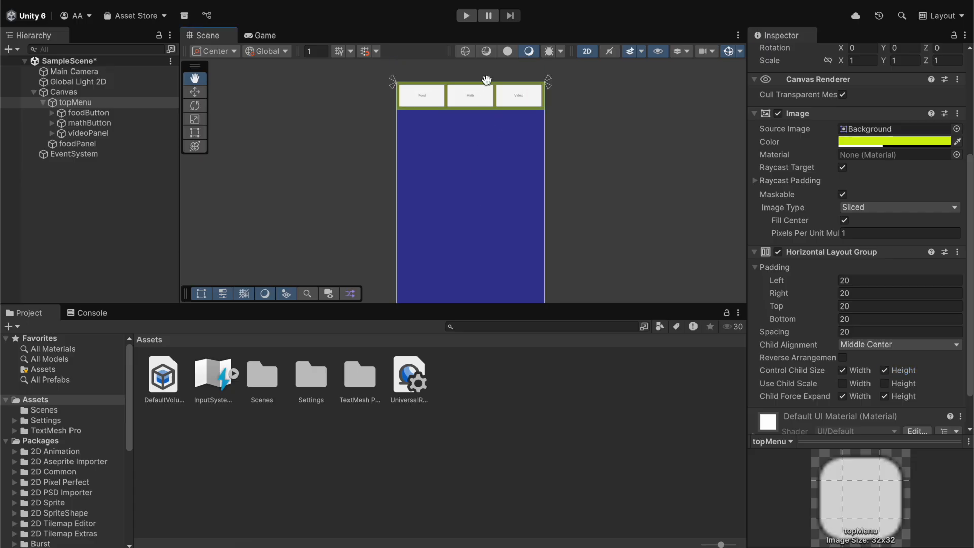
pyautogui.click(473, 16)
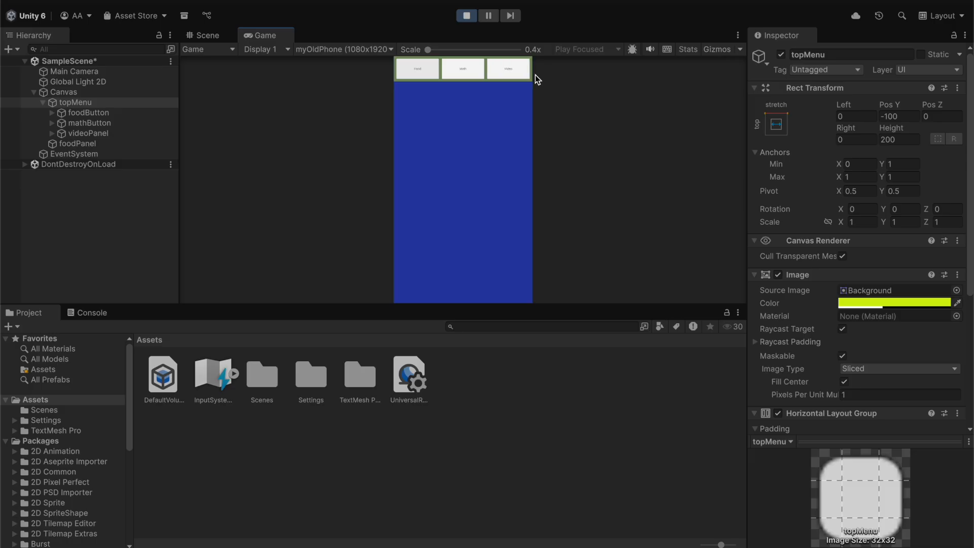
pyautogui.click(467, 16)
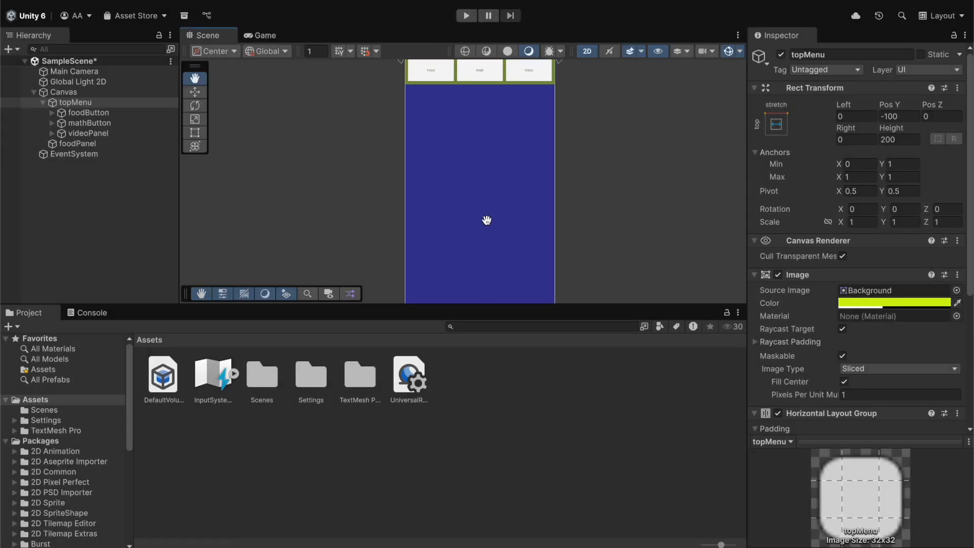
# Step: Set the font size of foodButton's Text (TMP) child to 74, leaving Auto Size off
pyautogui.scroll(4, 463, 81)
pyautogui.moveTo(469, 185); pyautogui.dragTo(474, 239)
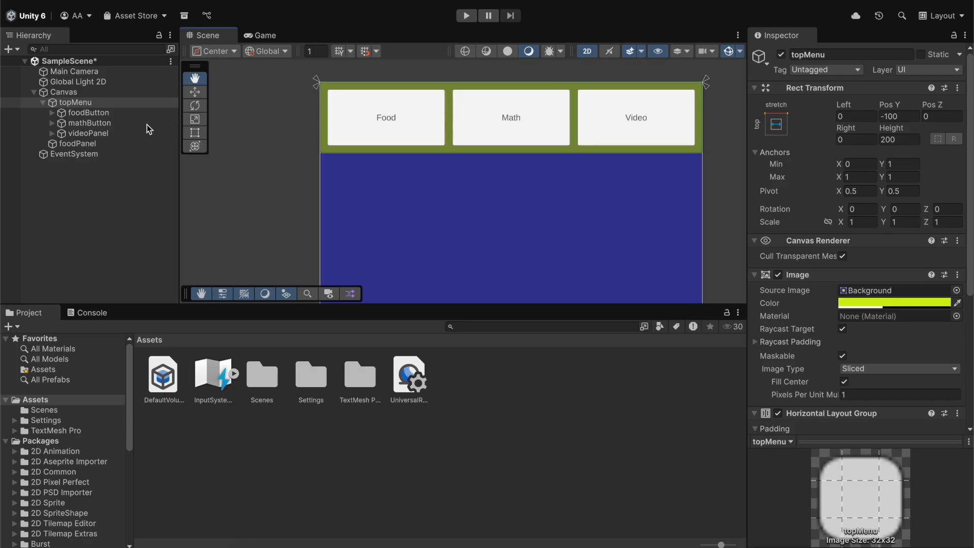
pyautogui.click(52, 113)
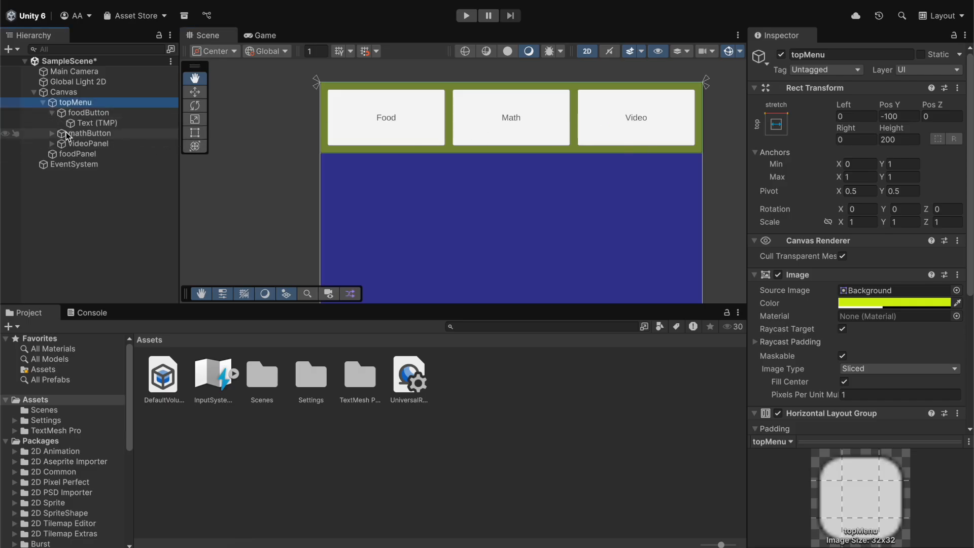
pyautogui.click(85, 124)
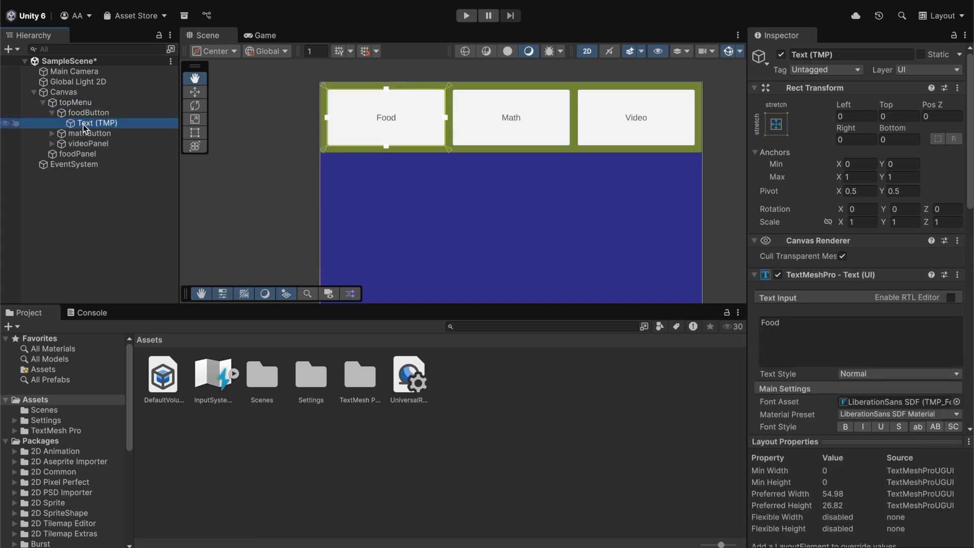
pyautogui.scroll(-3, 811, 388)
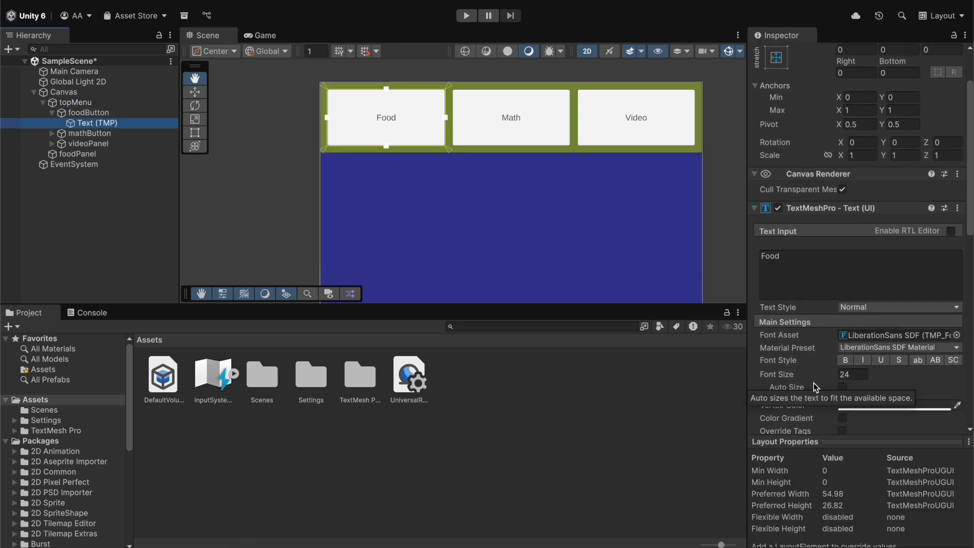
pyautogui.click(842, 388)
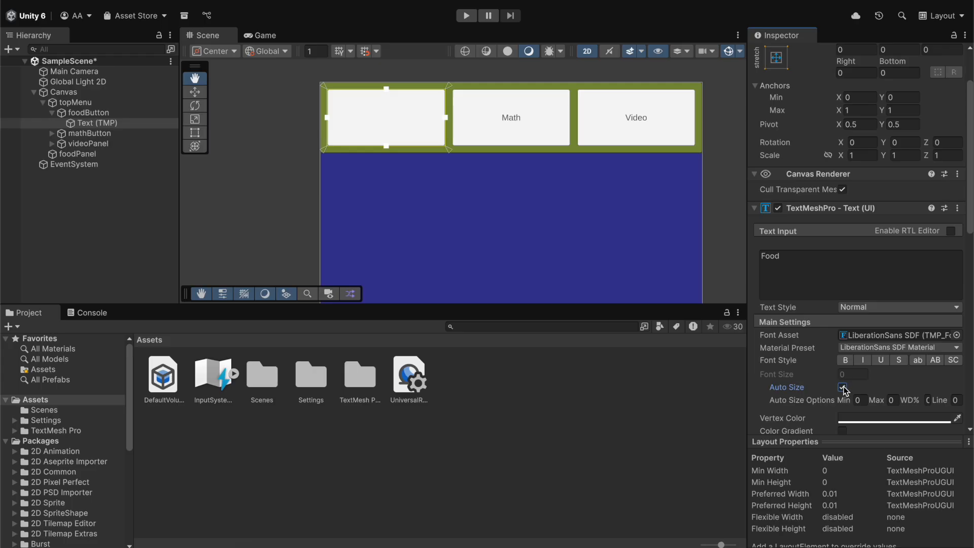
pyautogui.click(843, 387)
pyautogui.click(852, 375)
pyautogui.write('70')
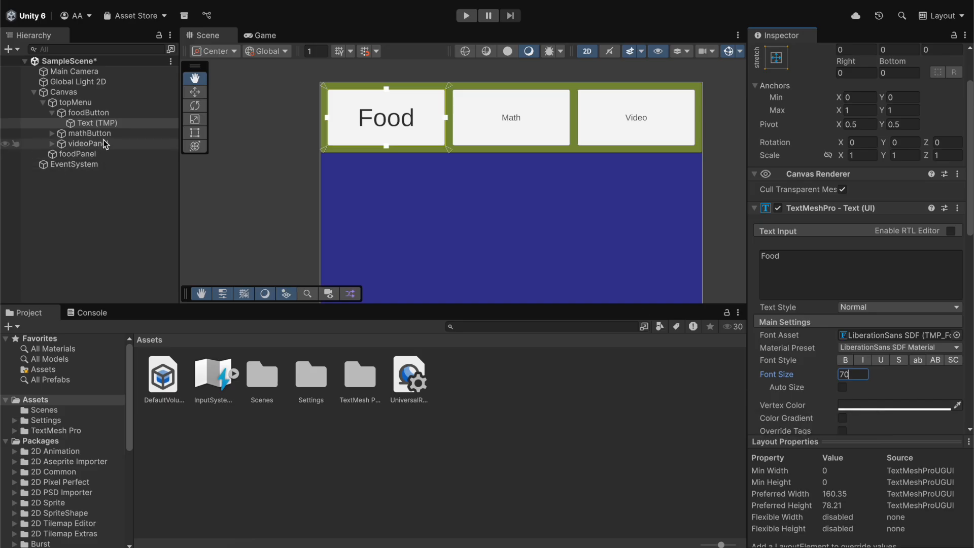
pyautogui.press('BackSpace')
pyautogui.write('4')
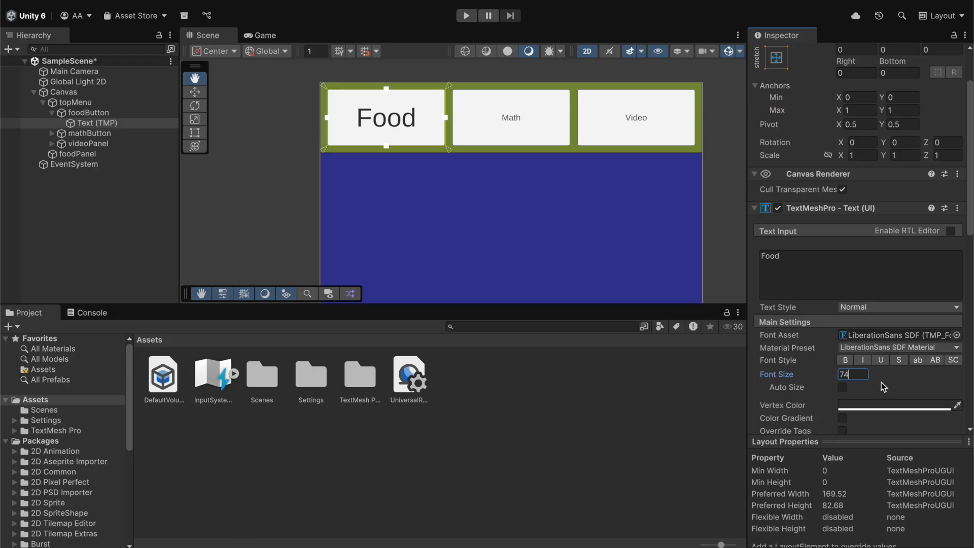
# Step: Set the font size of mathButton's Text (TMP) child to 74
pyautogui.click(71, 133)
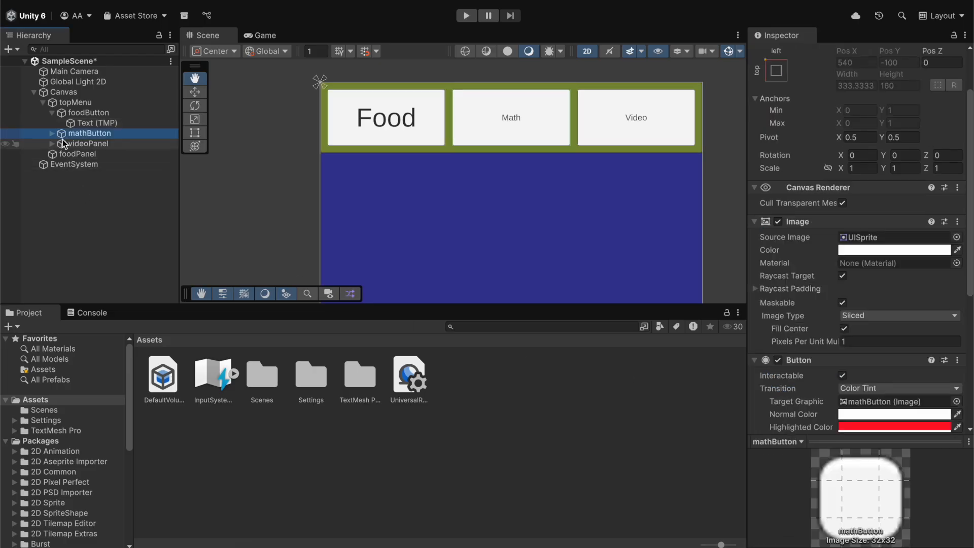
pyautogui.press('Right')
pyautogui.click(66, 140)
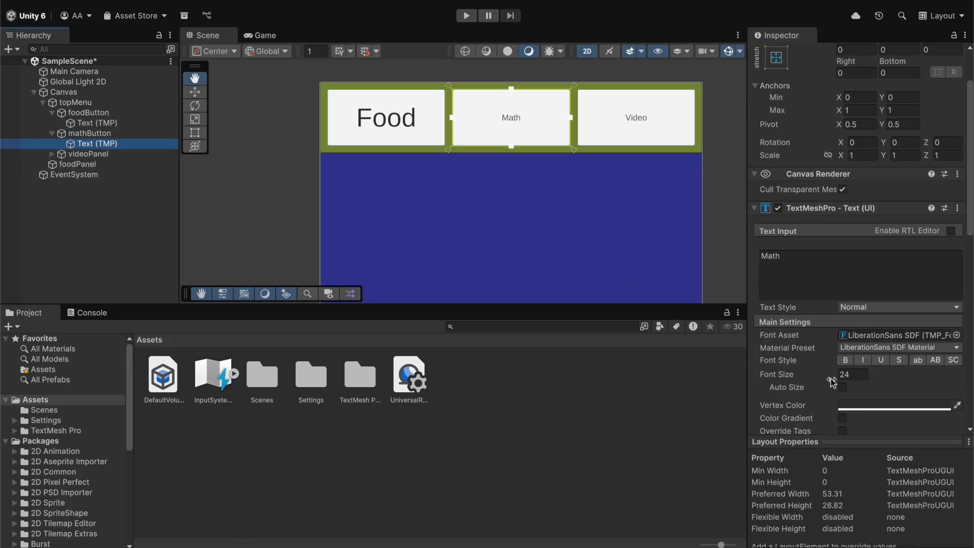
pyautogui.click(852, 375)
pyautogui.write('74')
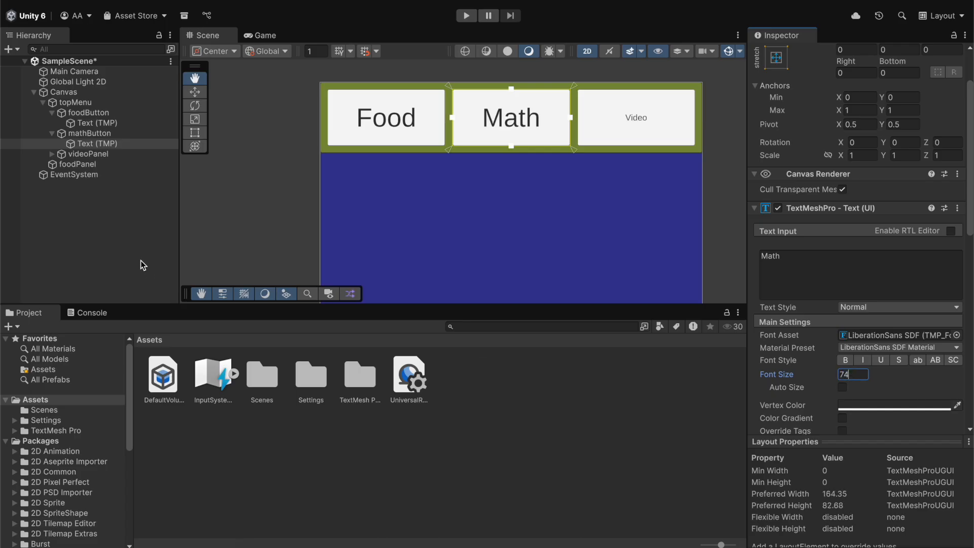
# Step: Set the font size of videoPanel's Text (TMP) child to 74
pyautogui.click(52, 154)
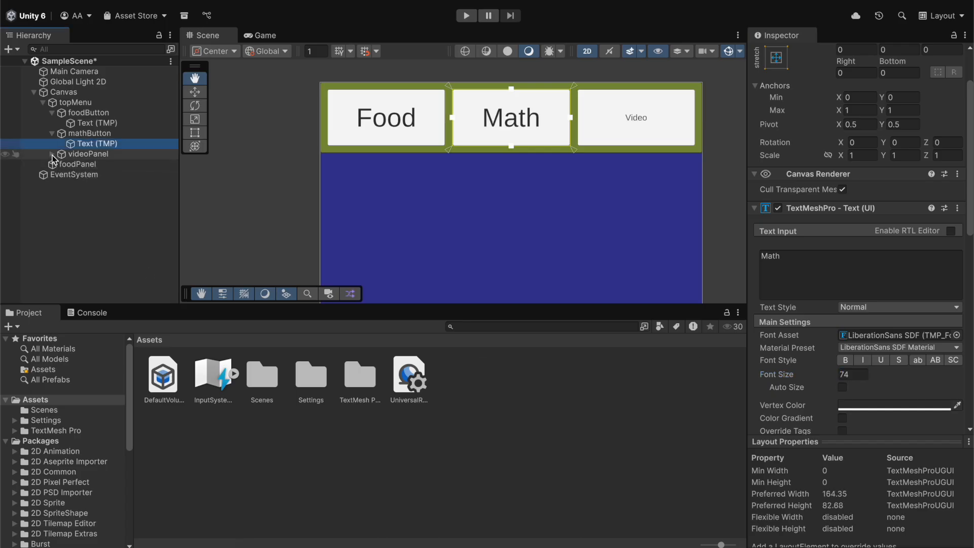
pyautogui.click(97, 164)
pyautogui.click(847, 374)
pyautogui.write('74')
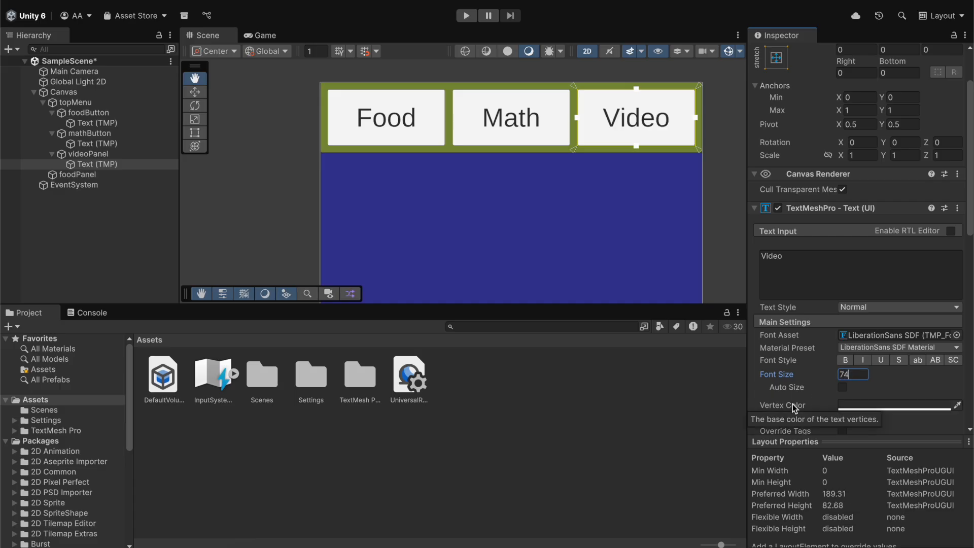
# Step: View the whole canvas, check the enlarged header labels in the Game view, and return to the Scene view
pyautogui.scroll(-5, 553, 226)
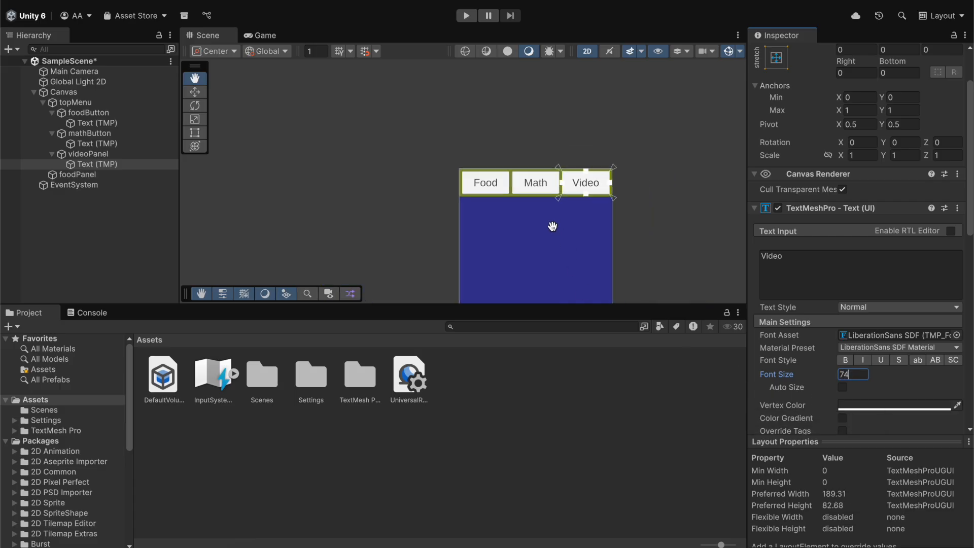
pyautogui.moveTo(534, 154); pyautogui.dragTo(532, 153)
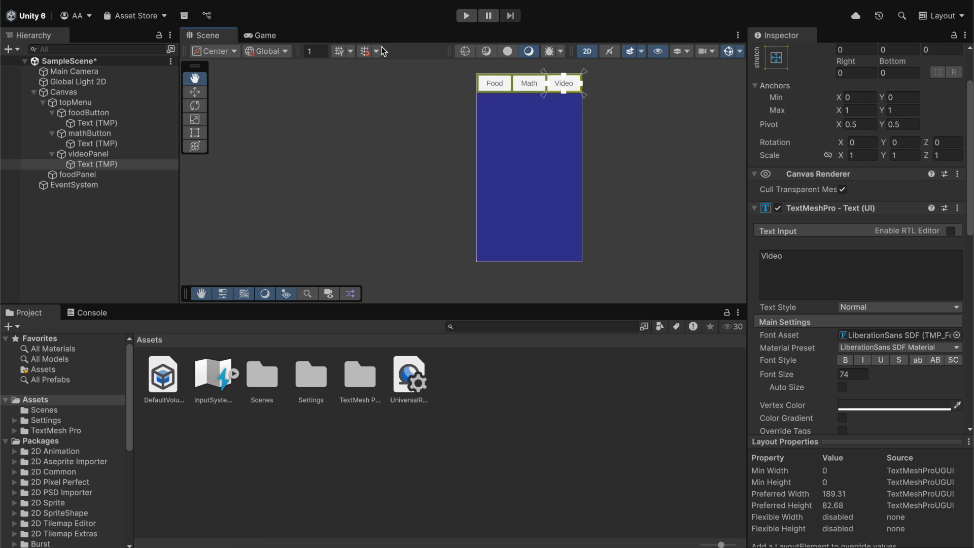
pyautogui.click(266, 36)
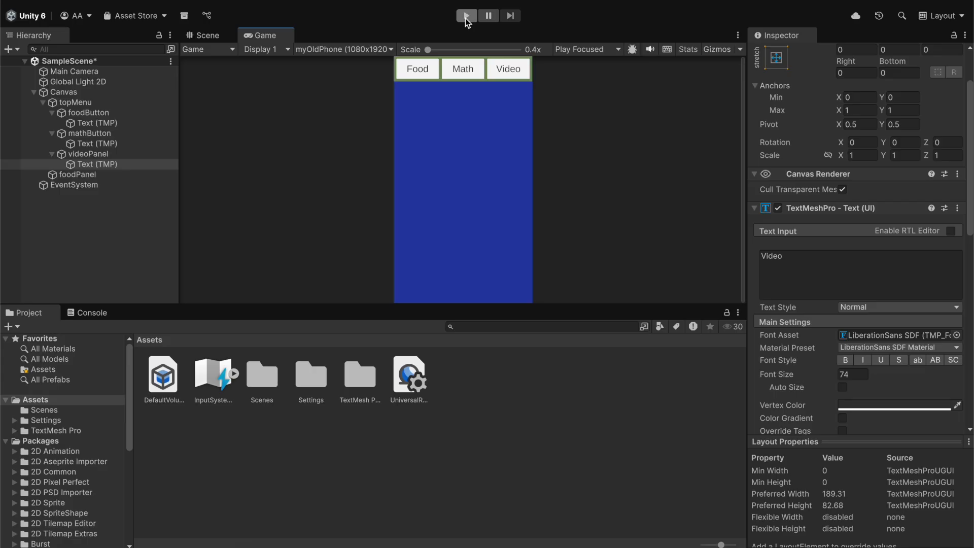
pyautogui.click(204, 35)
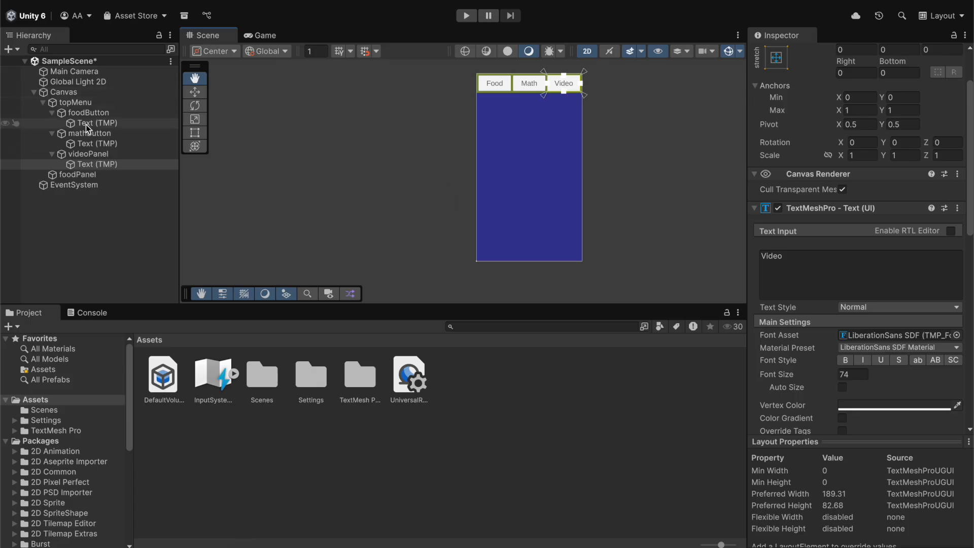
# Step: Collapse topMenu in the hierarchy and set foodPanel's Image color to the near-white F7F7FF
pyautogui.click(47, 104)
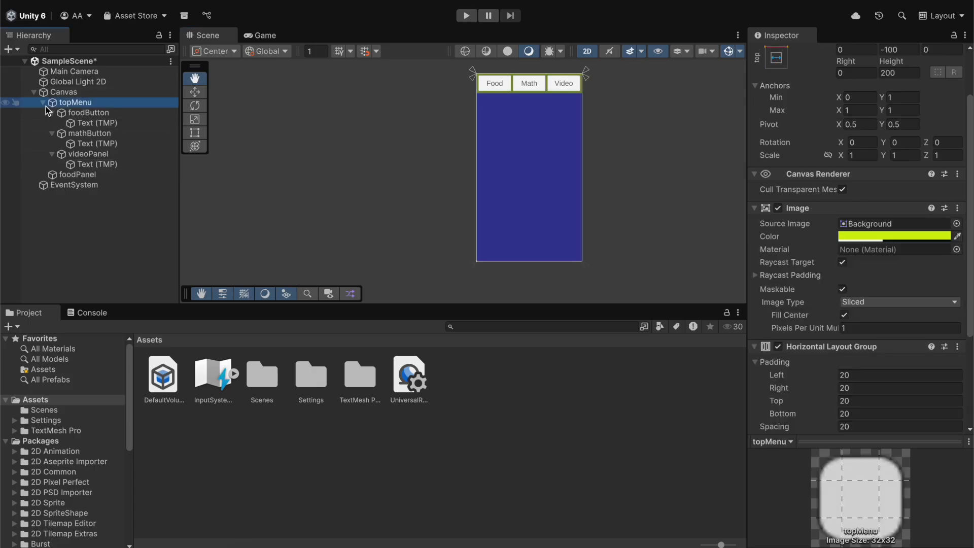
pyautogui.click(42, 103)
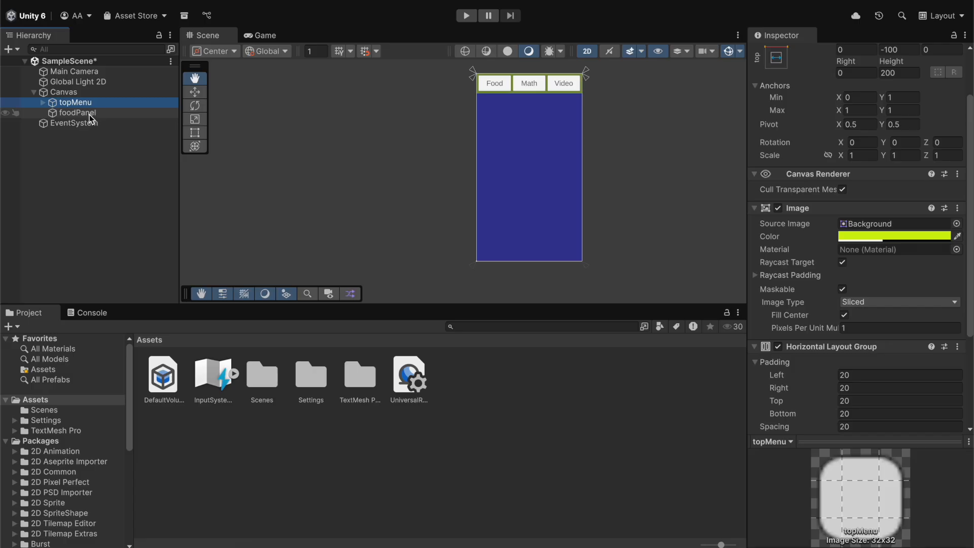
pyautogui.click(89, 113)
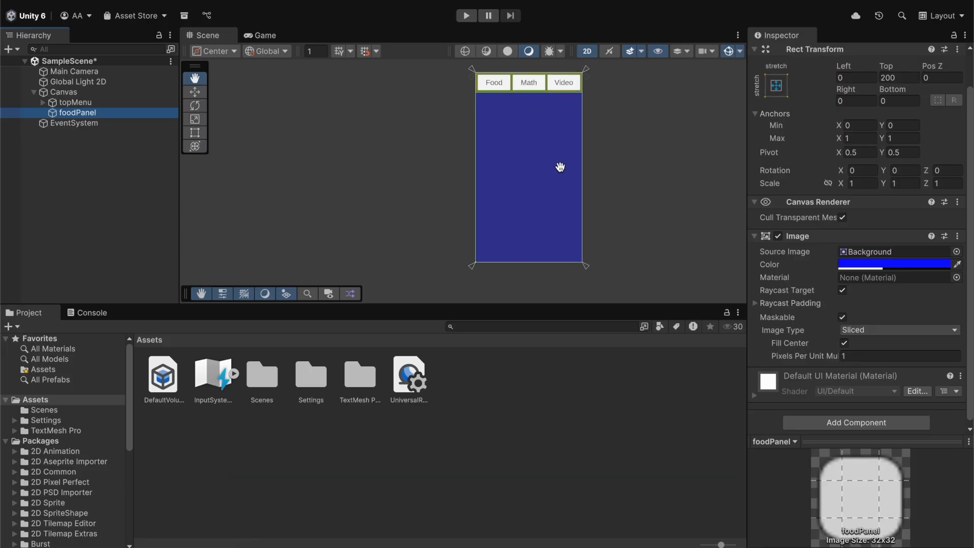
pyautogui.scroll(6, 566, 182)
pyautogui.scroll(-3, 567, 182)
pyautogui.scroll(-2, 548, 109)
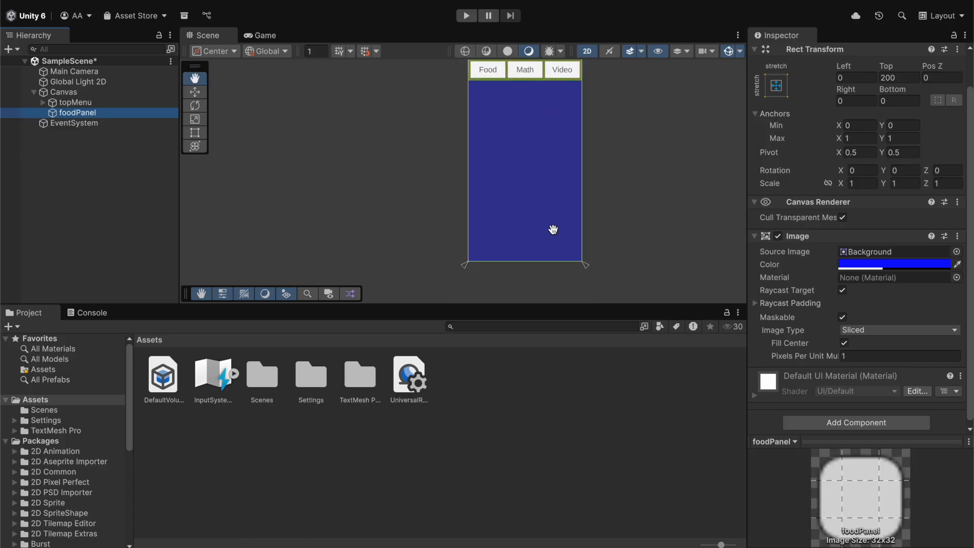
pyautogui.click(936, 263)
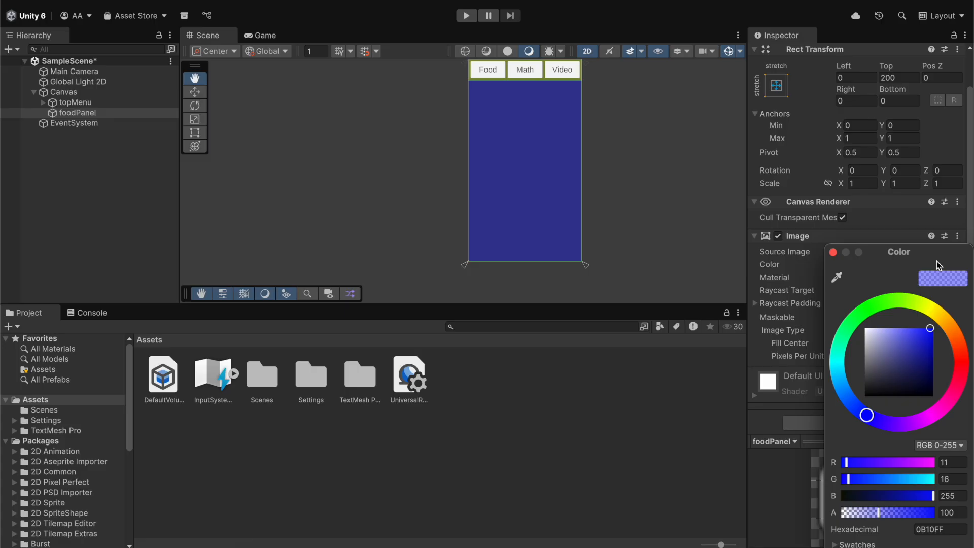
pyautogui.moveTo(880, 381); pyautogui.dragTo(867, 322)
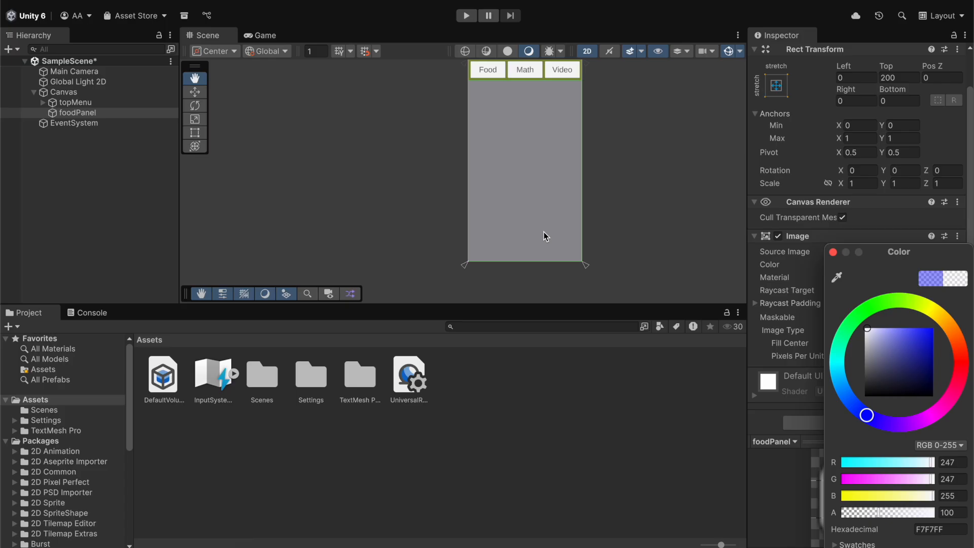
# Step: Switch to the hand-drawn OneNote sketch to review the item layout under the header, and return to Unity
pyautogui.rightClick(88, 114)
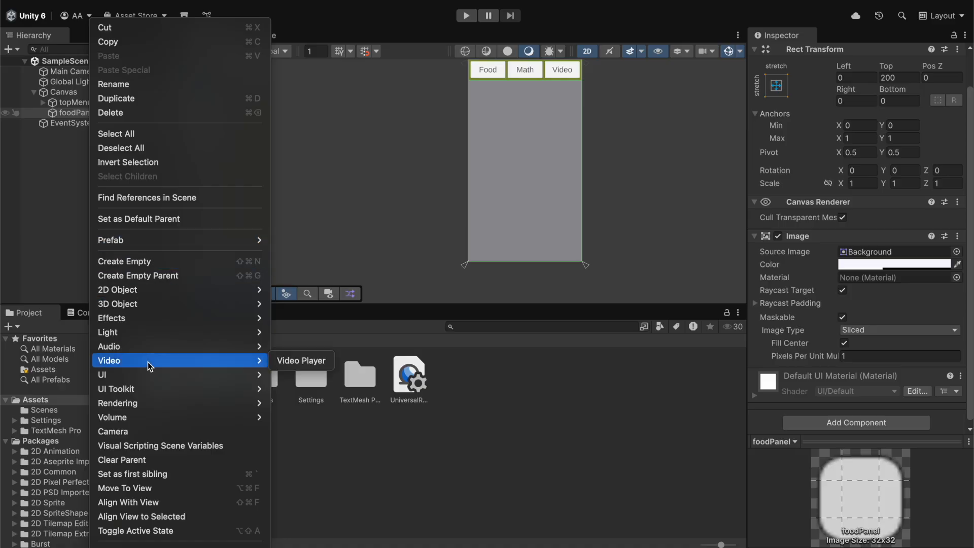
pyautogui.press('Escape')
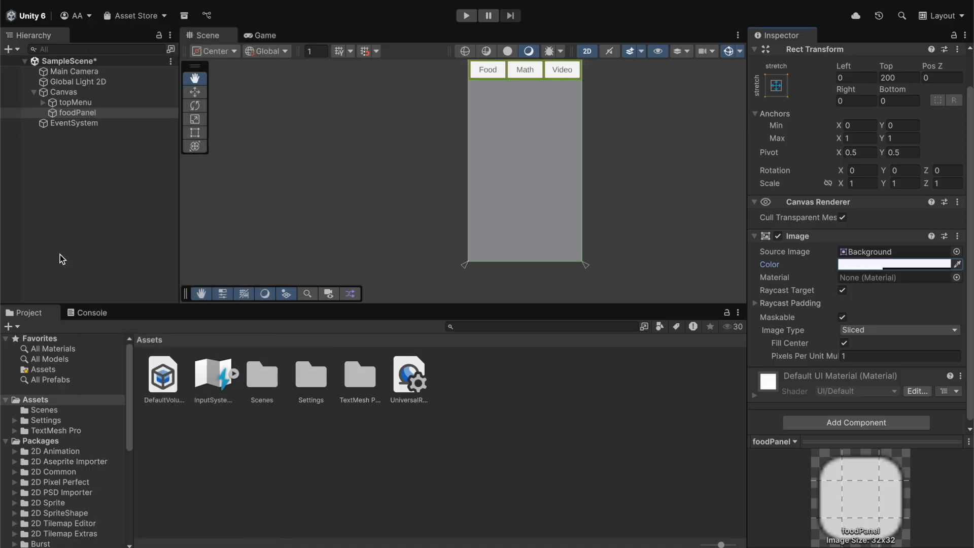
pyautogui.press('super+Tab')
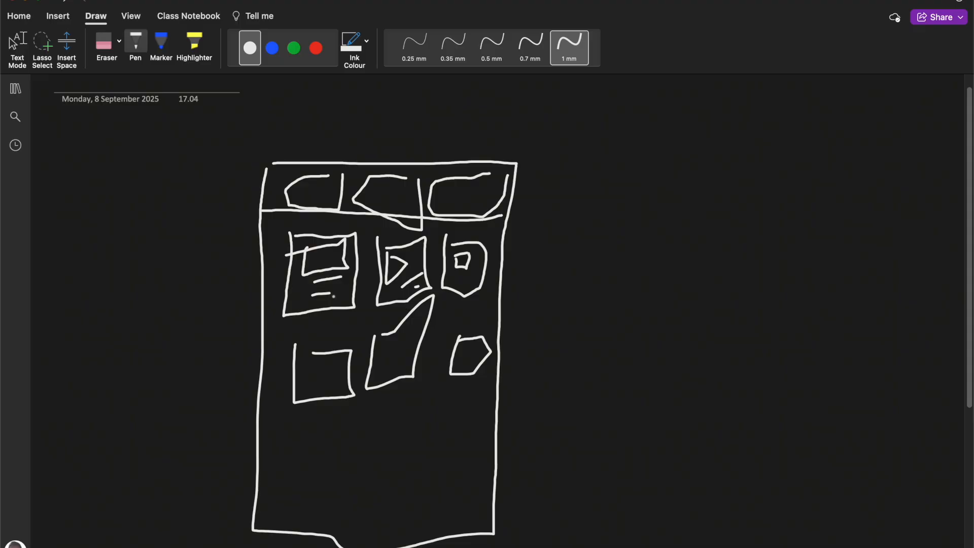
pyautogui.press('super+Tab')
pyautogui.press('super+Tab')
pyautogui.press('super+Tab')
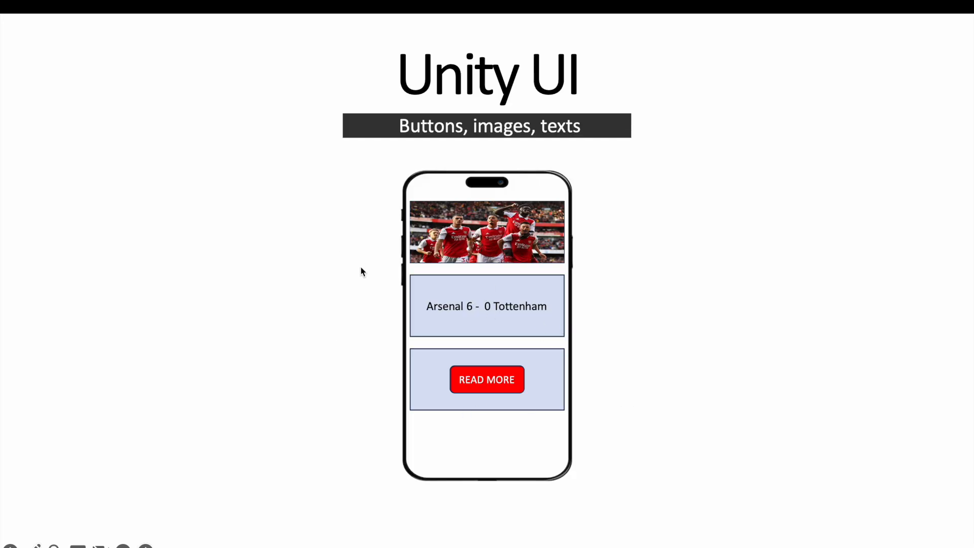
pyautogui.press('super+Tab')
# Step: Add a UI Panel as a child of foodPanel and name it foodItem
pyautogui.rightClick(141, 114)
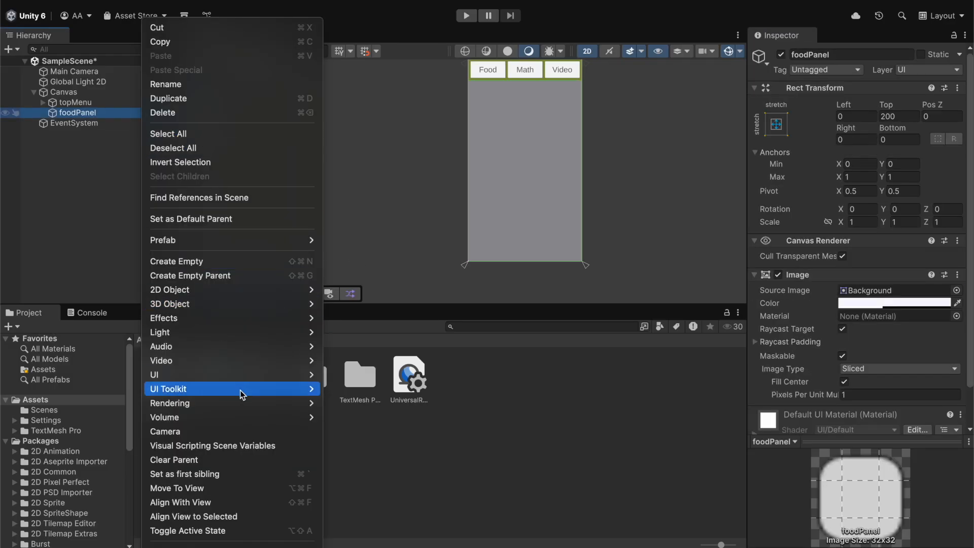
pyautogui.moveTo(248, 374)
pyautogui.click(372, 388)
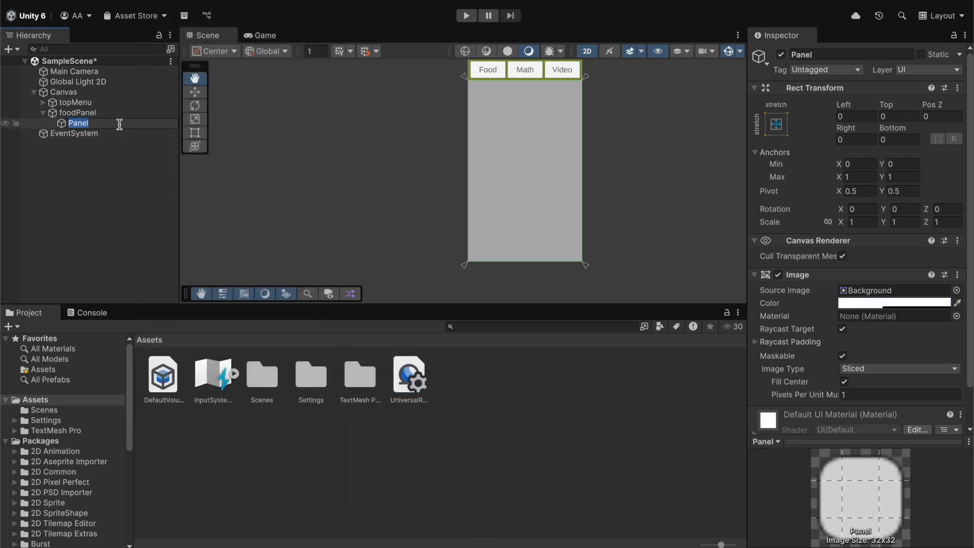
pyautogui.write('foodItem')
pyautogui.press('Return')
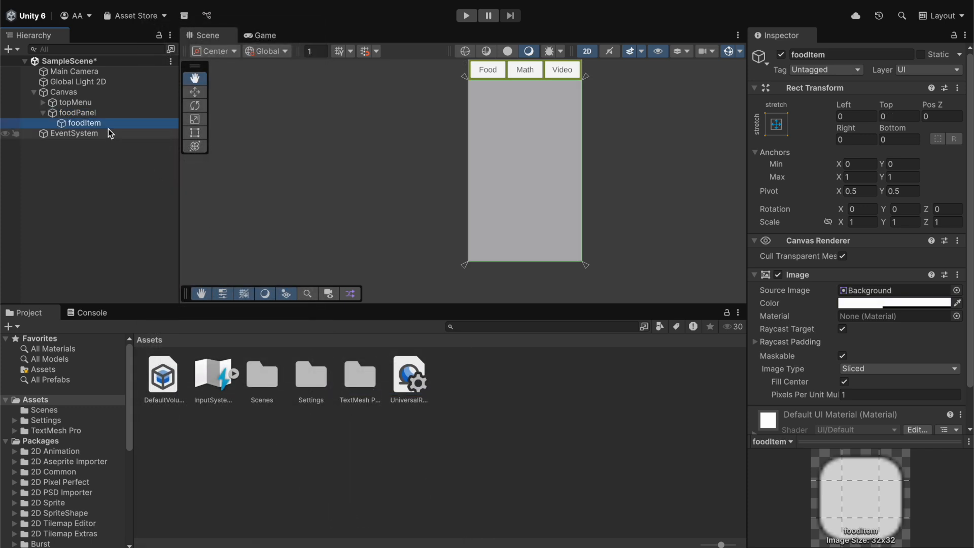
# Step: Apply the middle-center anchor preset to foodItem, also setting its position
pyautogui.click(776, 125)
pyautogui.press('alt')
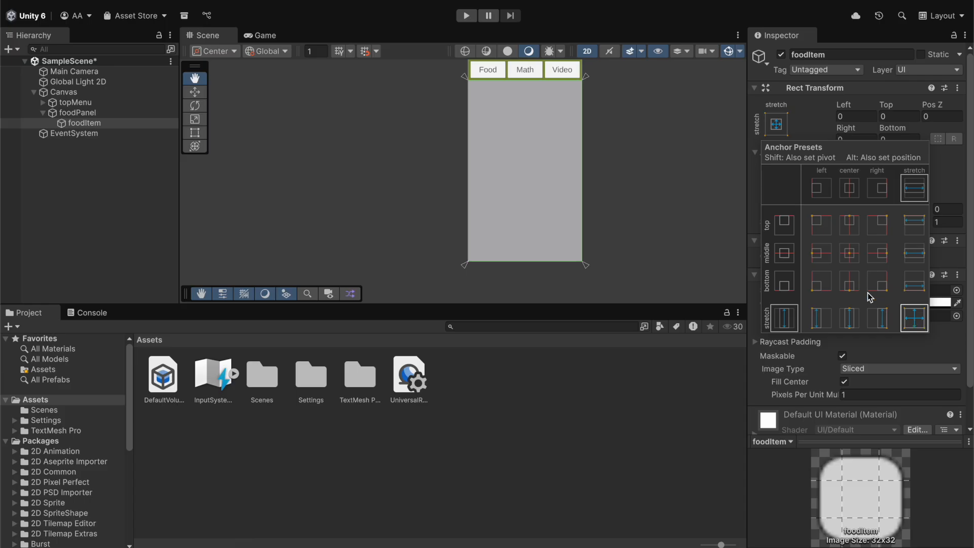
pyautogui.click(850, 255)
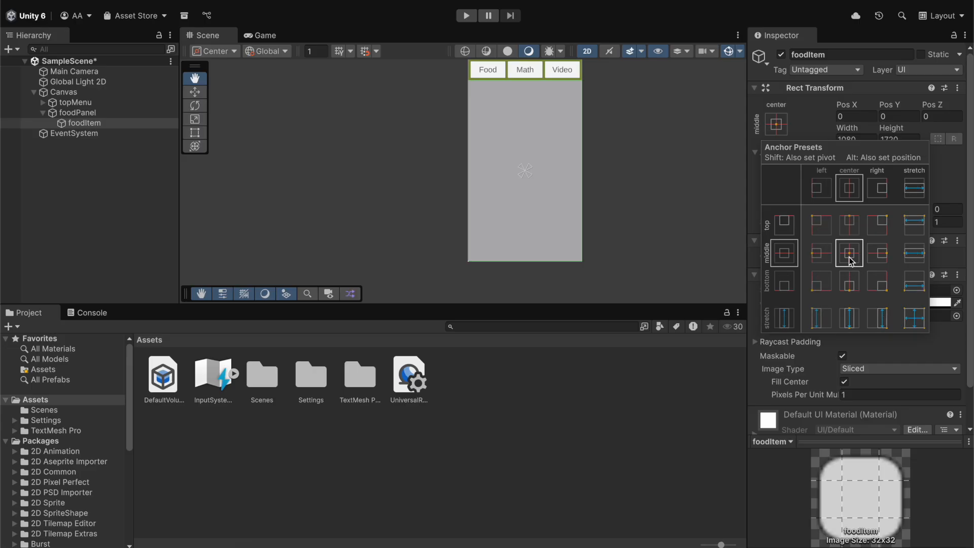
pyautogui.click(844, 141)
# Step: Try a width and height of 200 for foodItem
pyautogui.click(864, 138)
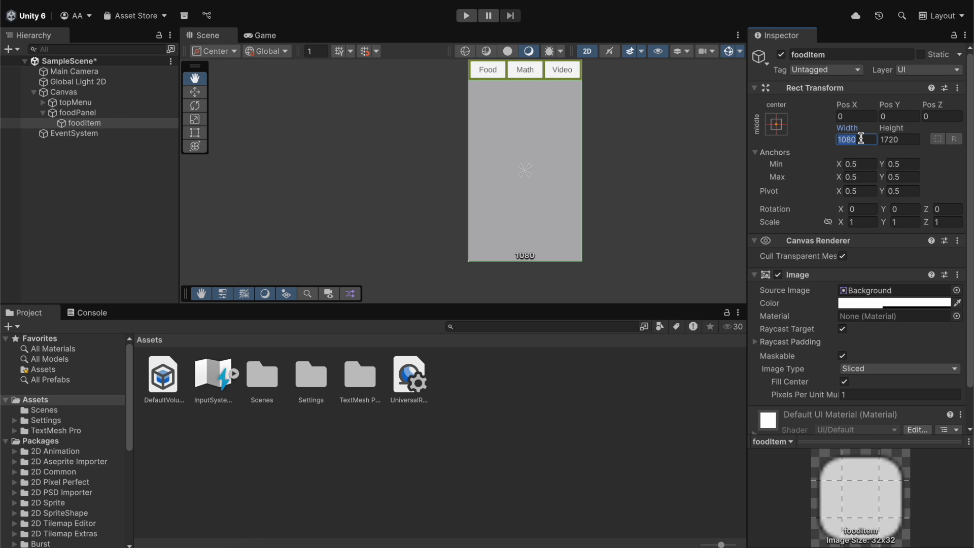
pyautogui.write('200')
pyautogui.press('Tab')
pyautogui.write('200')
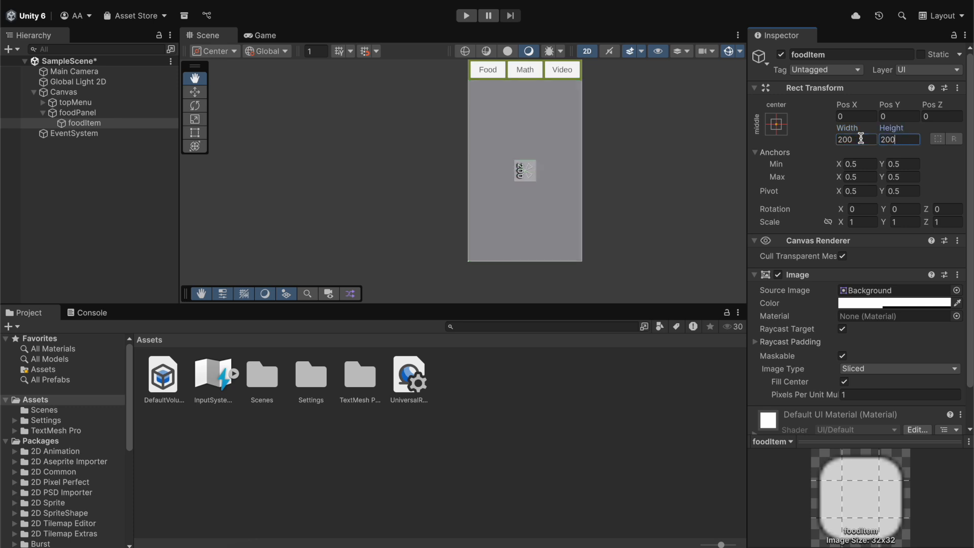
# Step: Set foodItem's width and height to 250 and check its size in the Game view
pyautogui.click(860, 139)
pyautogui.write('250')
pyautogui.press('Tab')
pyautogui.write('250')
pyautogui.click(257, 40)
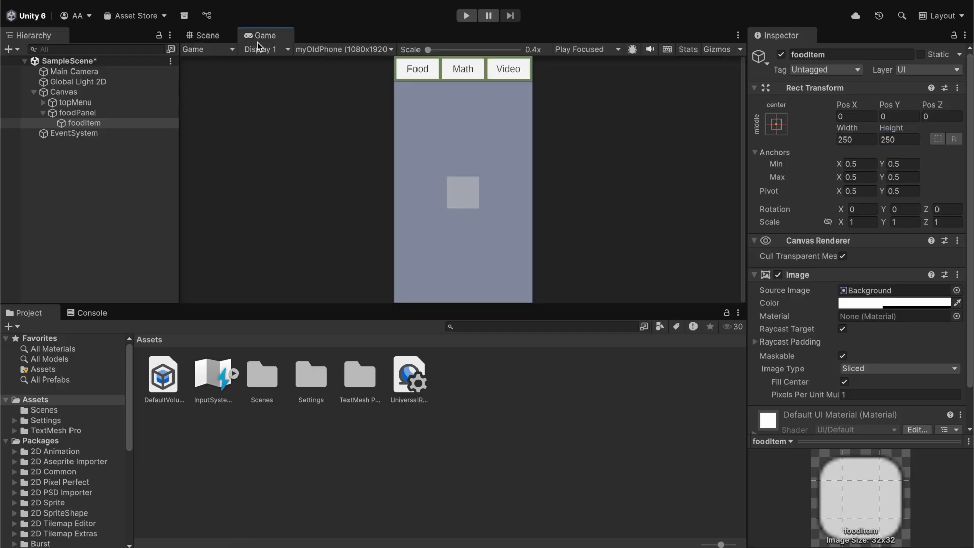
pyautogui.click(219, 38)
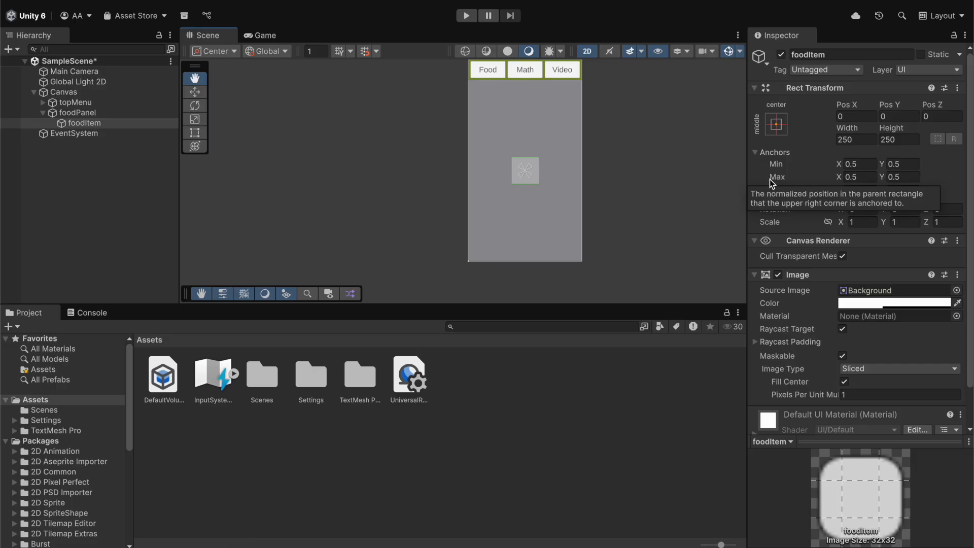
# Step: Set foodItem's Image color to magenta F80DF8, keeping the alpha at 100
pyautogui.click(846, 303)
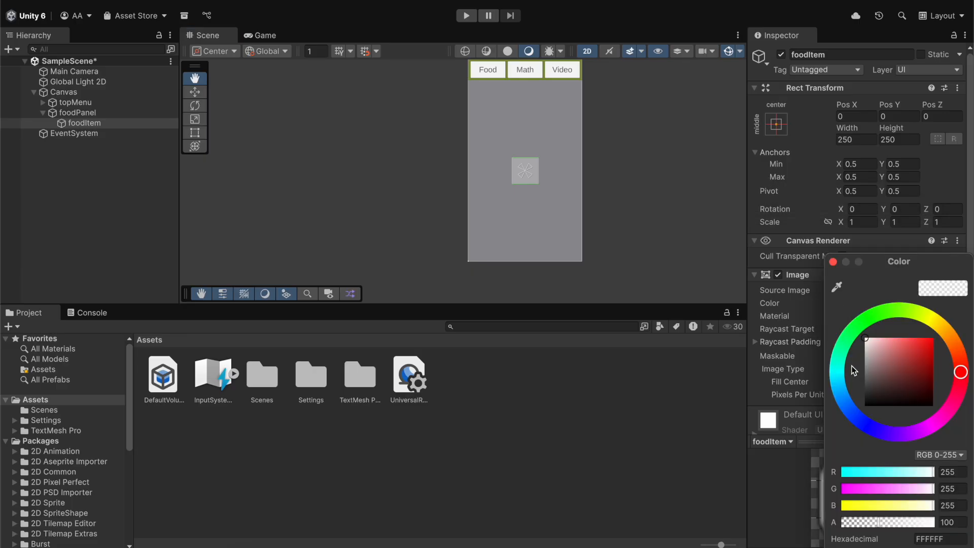
pyautogui.click(926, 315)
pyautogui.moveTo(919, 343); pyautogui.dragTo(935, 440)
pyautogui.click(919, 384)
pyautogui.moveTo(919, 384); pyautogui.dragTo(932, 338)
pyautogui.moveTo(927, 427); pyautogui.dragTo(930, 424)
pyautogui.moveTo(913, 367); pyautogui.dragTo(929, 339)
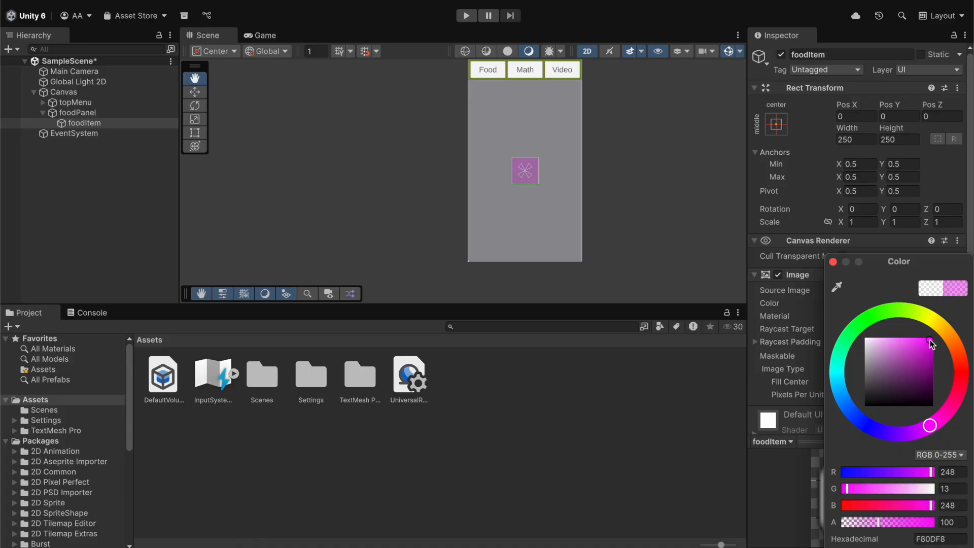
pyautogui.scroll(3, 583, 188)
pyautogui.scroll(-2, 554, 150)
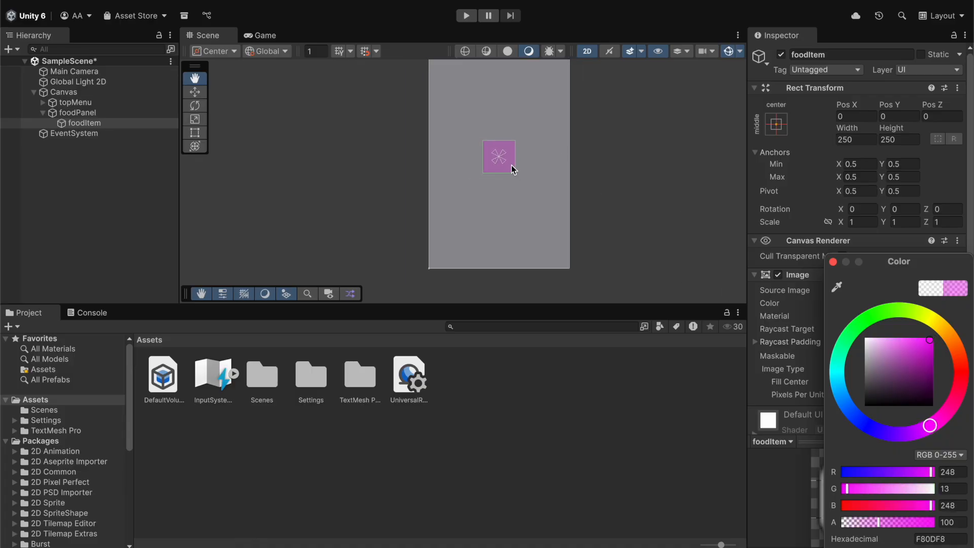
pyautogui.scroll(-2, 515, 169)
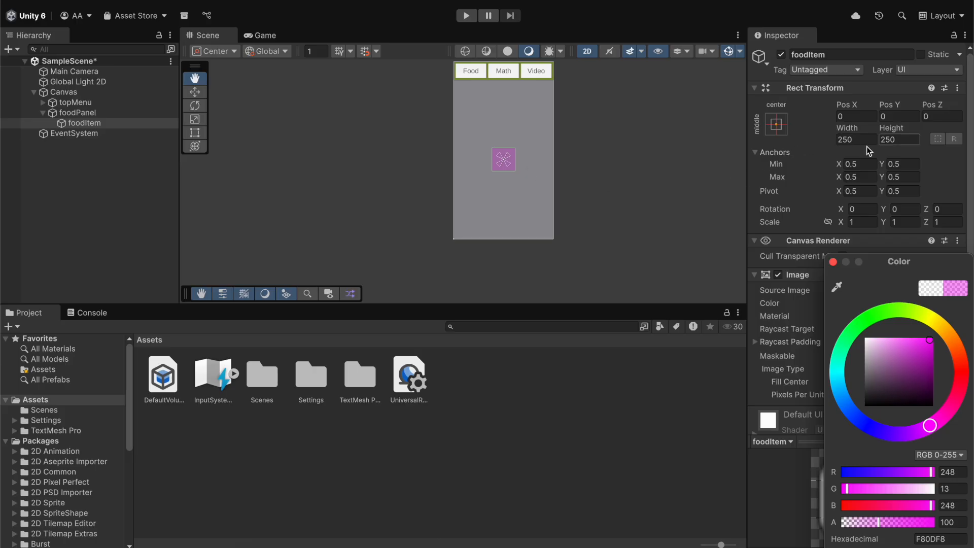
pyautogui.scroll(1, 547, 157)
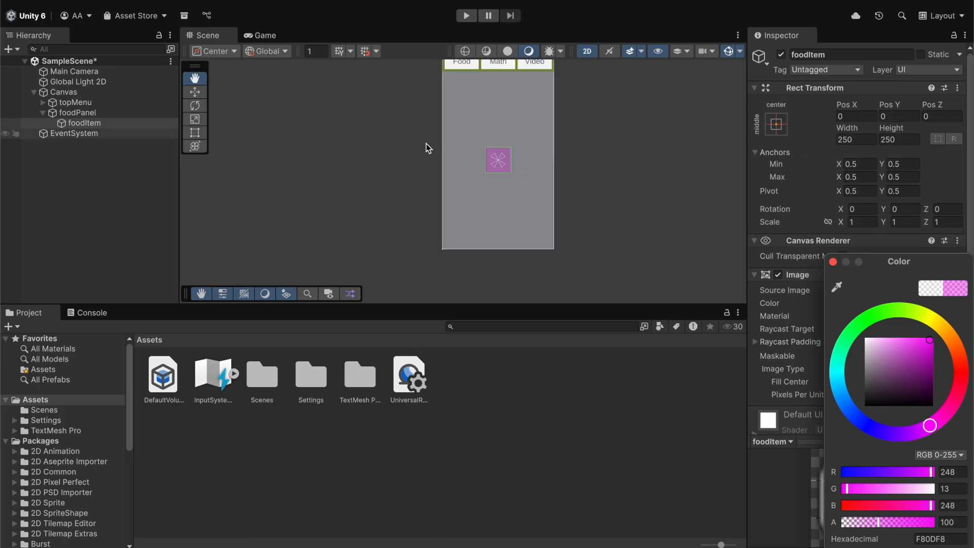
pyautogui.click(119, 112)
pyautogui.click(111, 123)
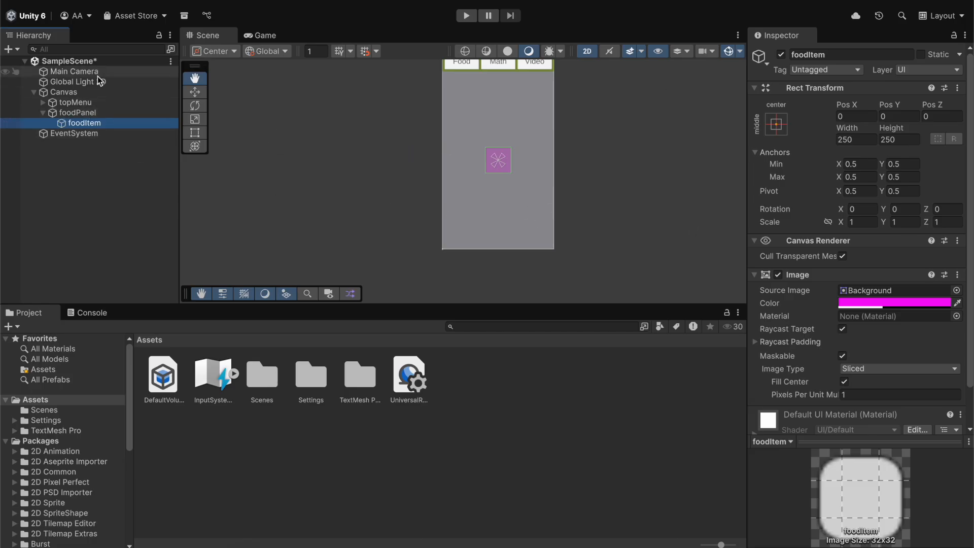
pyautogui.click(352, 184)
pyautogui.scroll(-1, 542, 214)
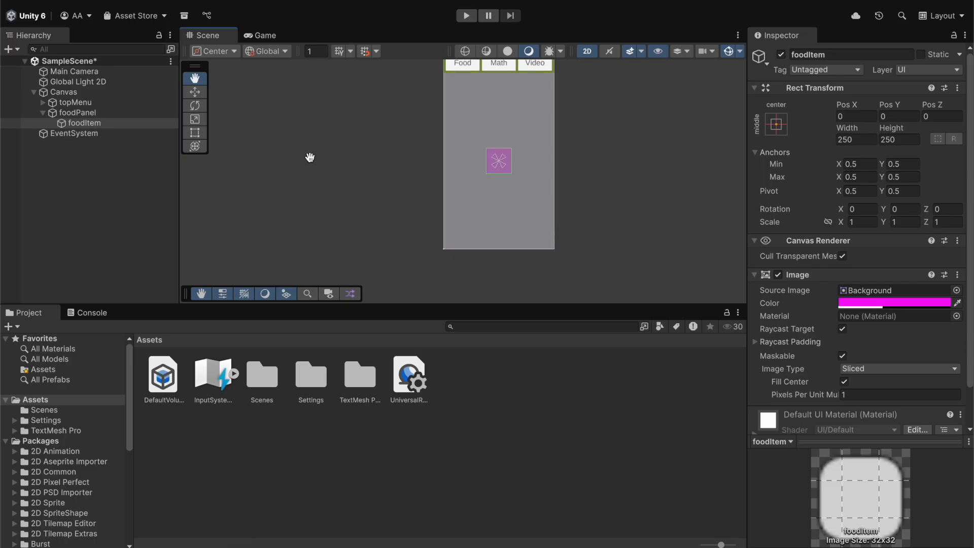
# Step: Frame foodItem in the Scene view and inspect it up close
pyautogui.scroll(-1, 308, 156)
pyautogui.click(165, 95)
pyautogui.moveTo(360, 177); pyautogui.dragTo(786, 230)
pyautogui.scroll(-3, 467, 172)
pyautogui.moveTo(466, 172); pyautogui.dragTo(693, 198)
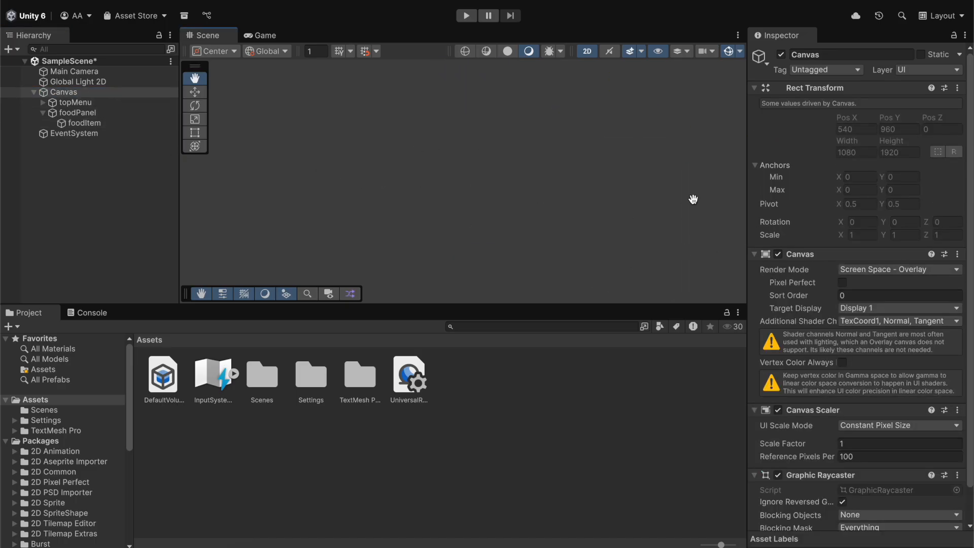
pyautogui.click(86, 123)
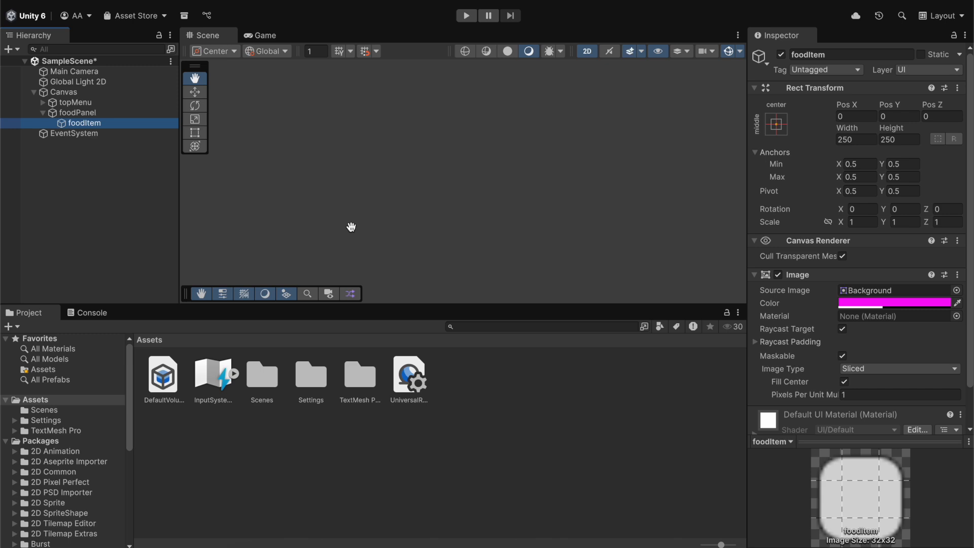
pyautogui.click(412, 186)
pyautogui.press('f')
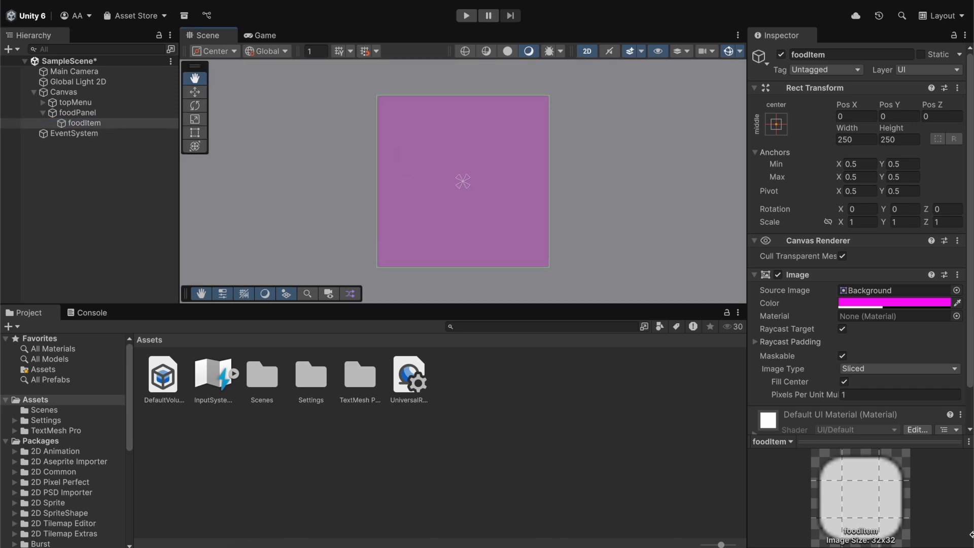
pyautogui.scroll(-2, 573, 218)
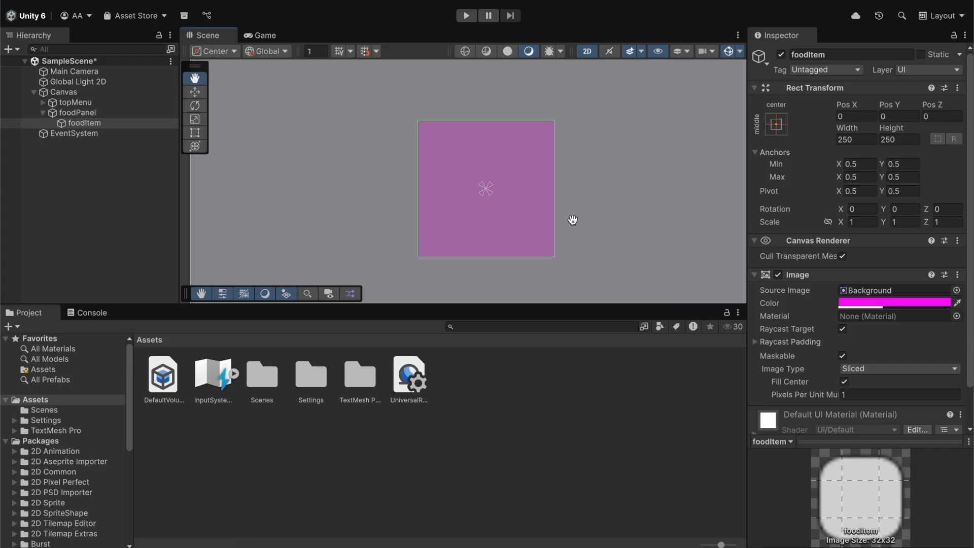
pyautogui.scroll(2, 572, 218)
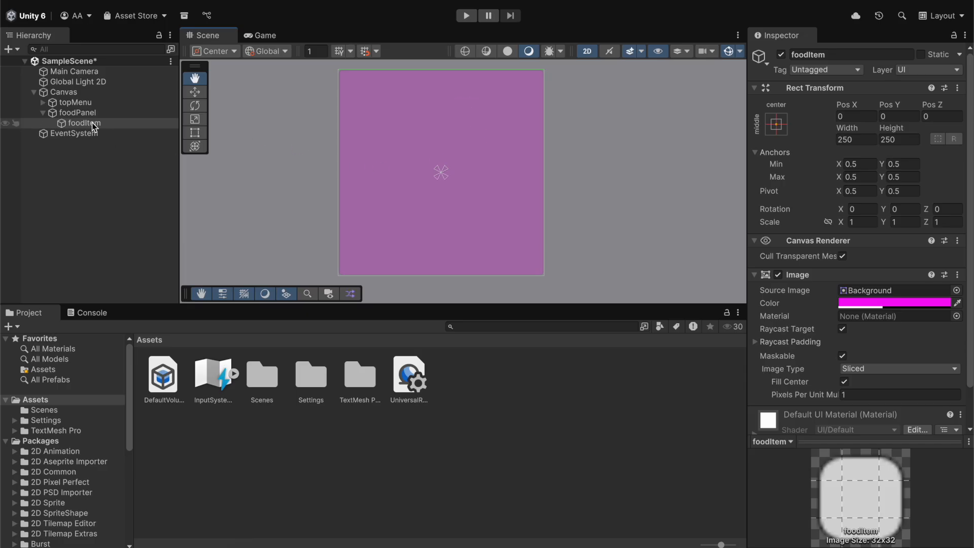
# Step: Add a UI Image as a child of foodItem and name it foodImage
pyautogui.rightClick(93, 123)
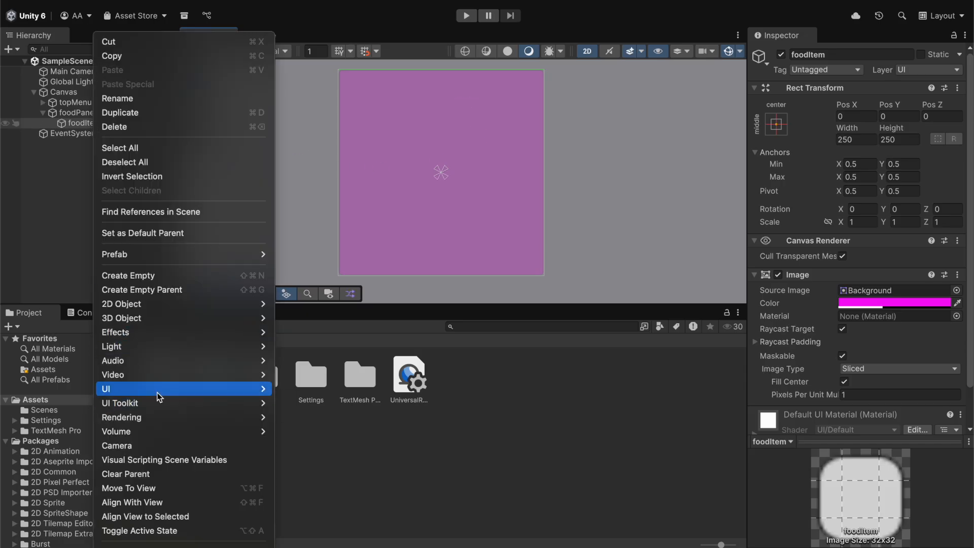
pyautogui.moveTo(242, 390)
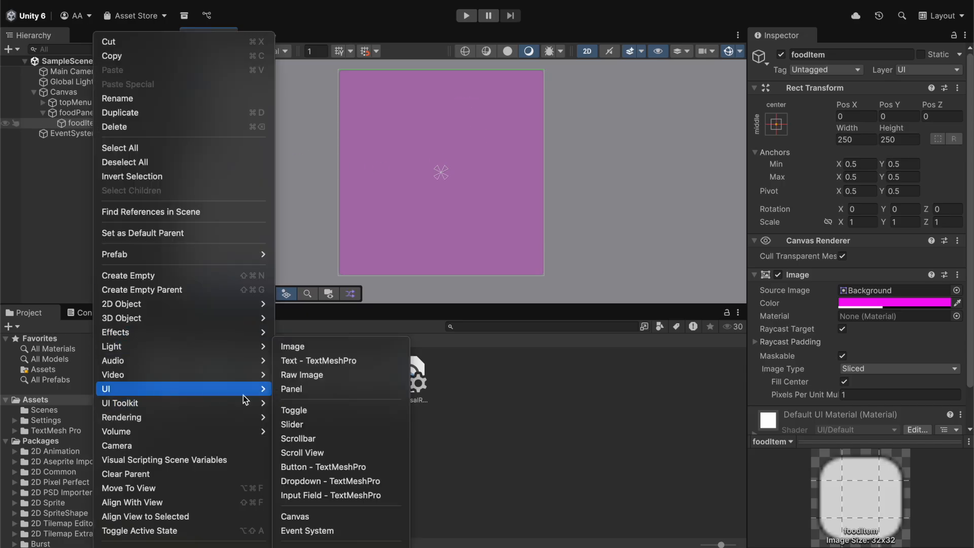
pyautogui.click(362, 348)
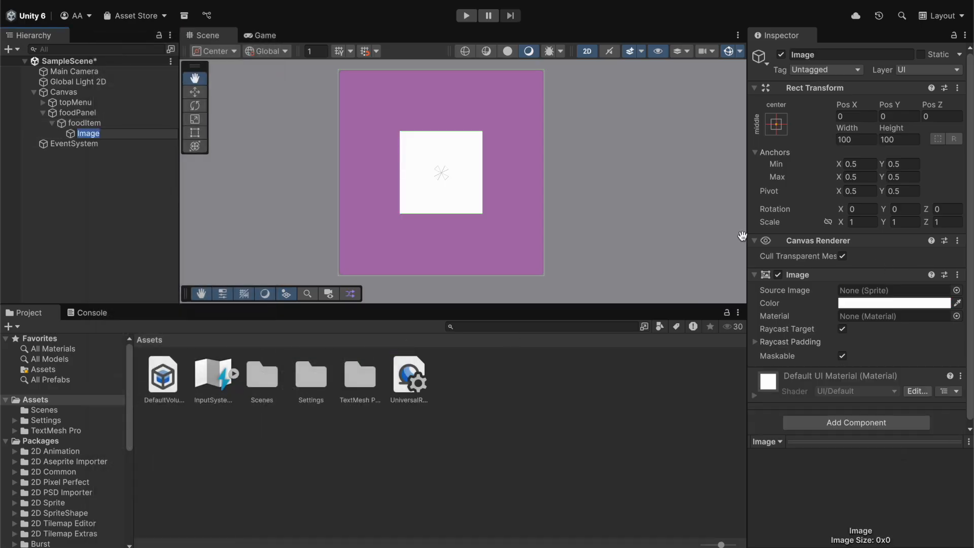
pyautogui.write('foodImage')
pyautogui.press('Return')
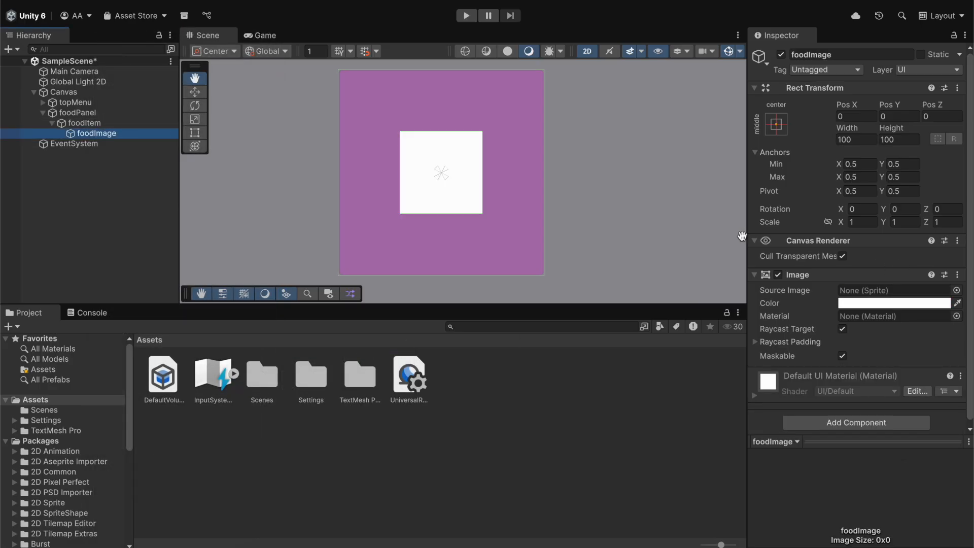
# Step: Add a TextMeshPro text as a child of foodItem and name it foodName
pyautogui.rightClick(106, 123)
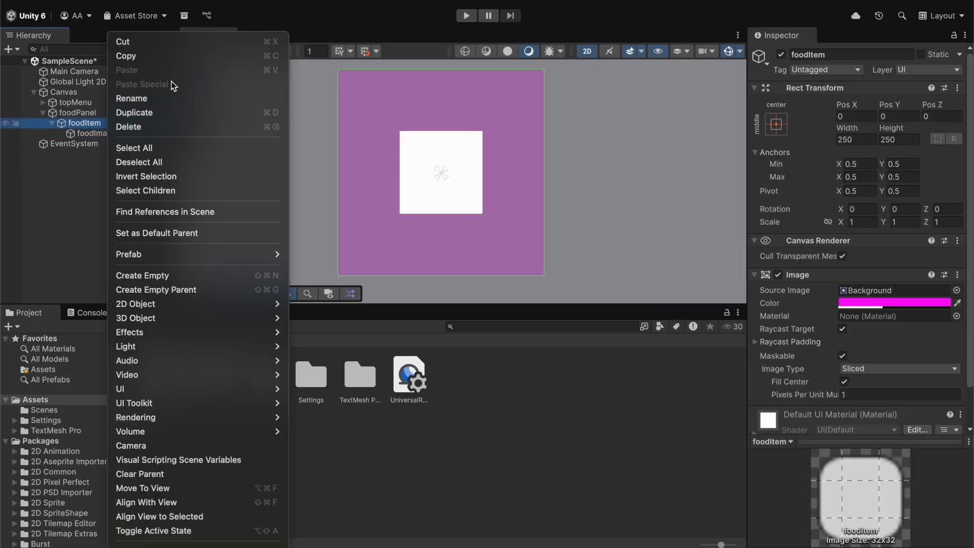
pyautogui.moveTo(211, 391)
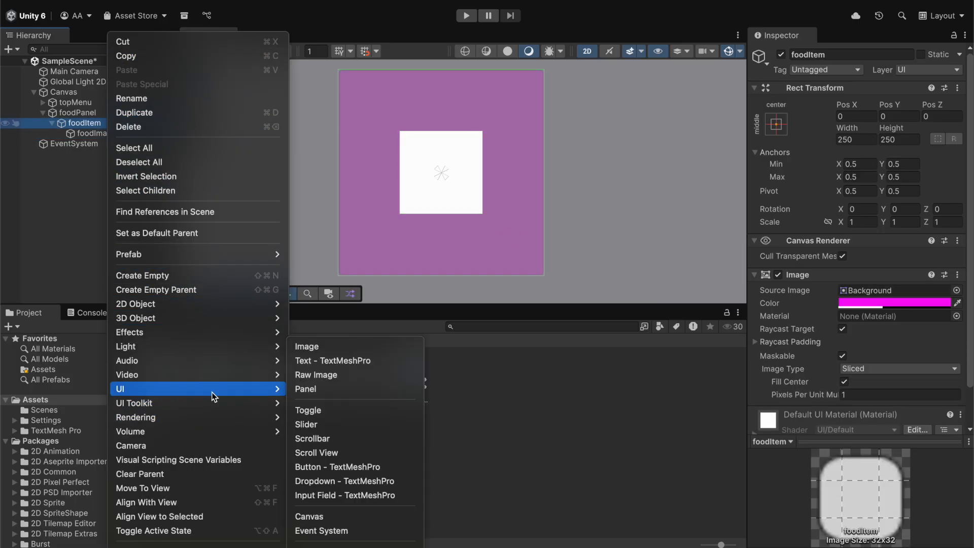
pyautogui.click(368, 363)
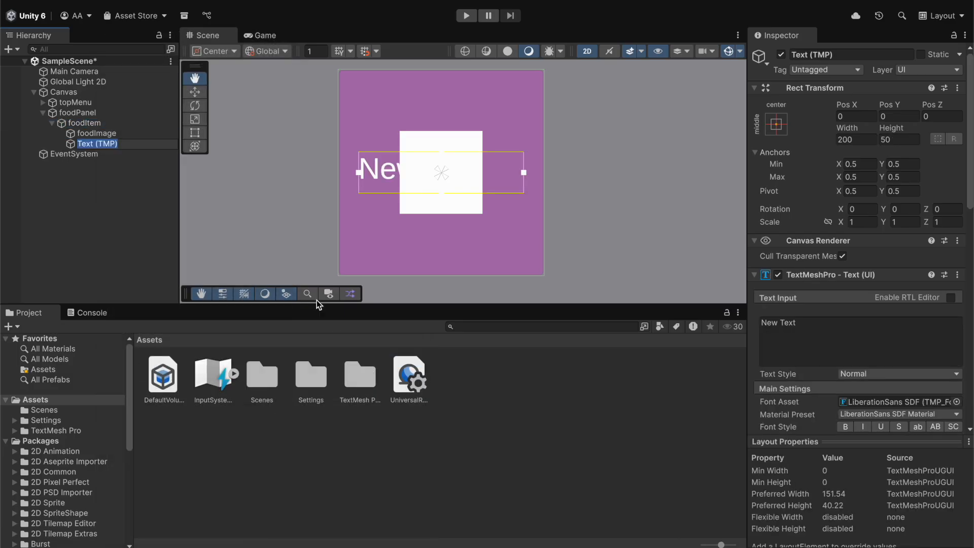
pyautogui.write('foodName')
pyautogui.press('Return')
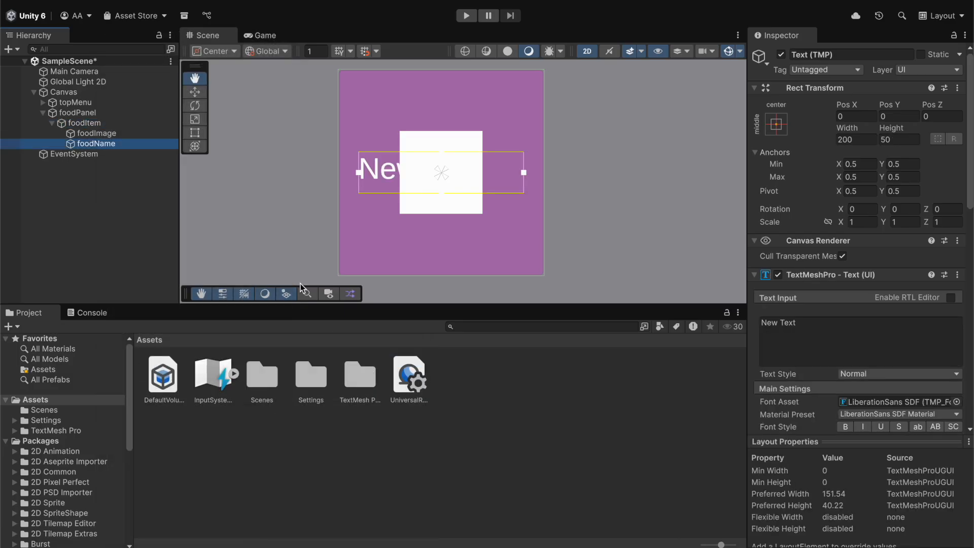
# Step: Add a second TextMeshPro text as a child of foodItem and name it foodPrice
pyautogui.rightClick(112, 125)
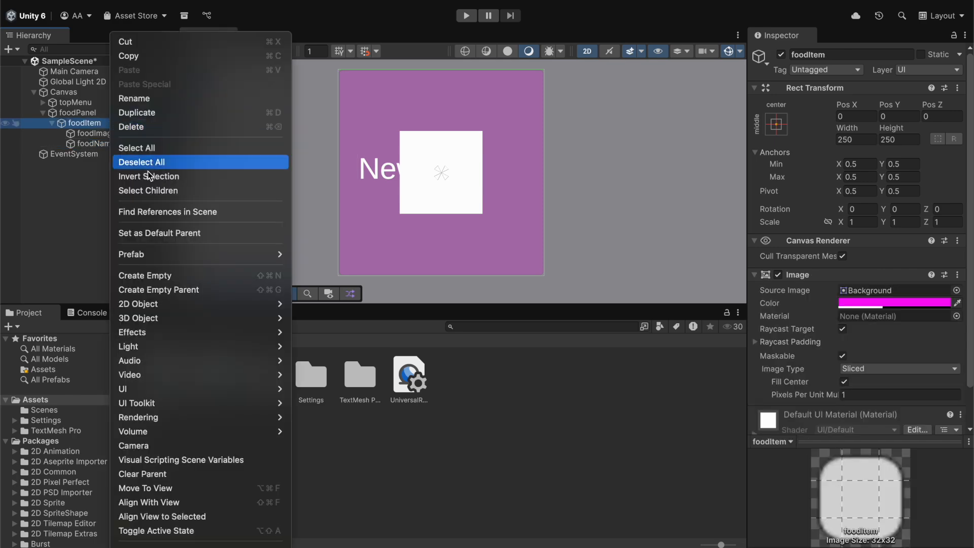
pyautogui.moveTo(200, 386)
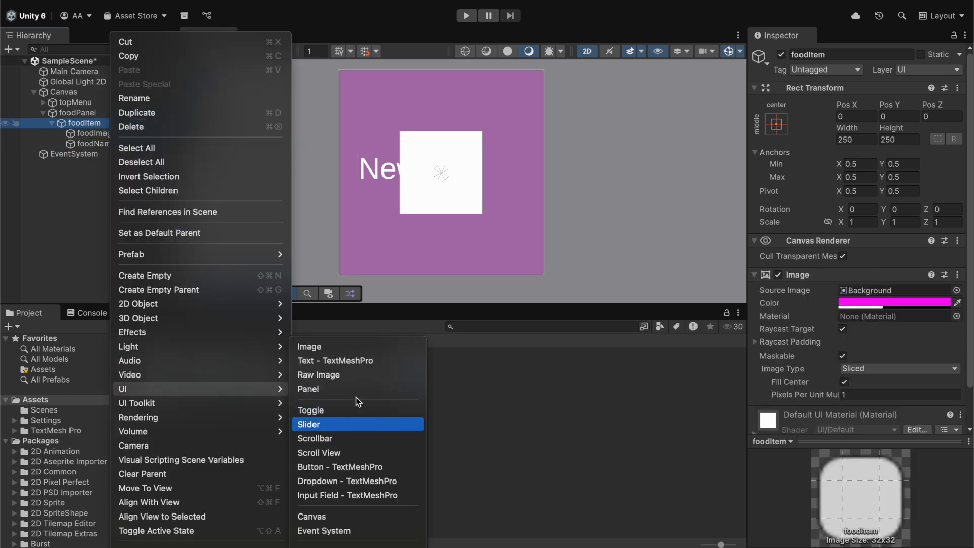
pyautogui.click(356, 361)
pyautogui.write('foodPrice')
pyautogui.press('Return')
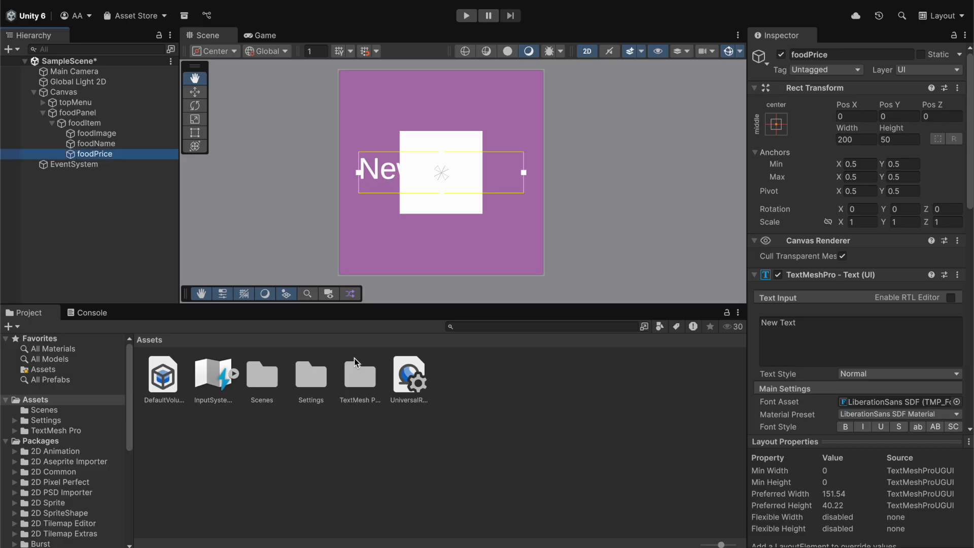
# Step: Add a Vertical Layout Group component to foodItem to stack its image and two texts
pyautogui.moveTo(126, 153); pyautogui.dragTo(123, 126)
pyautogui.click(123, 126)
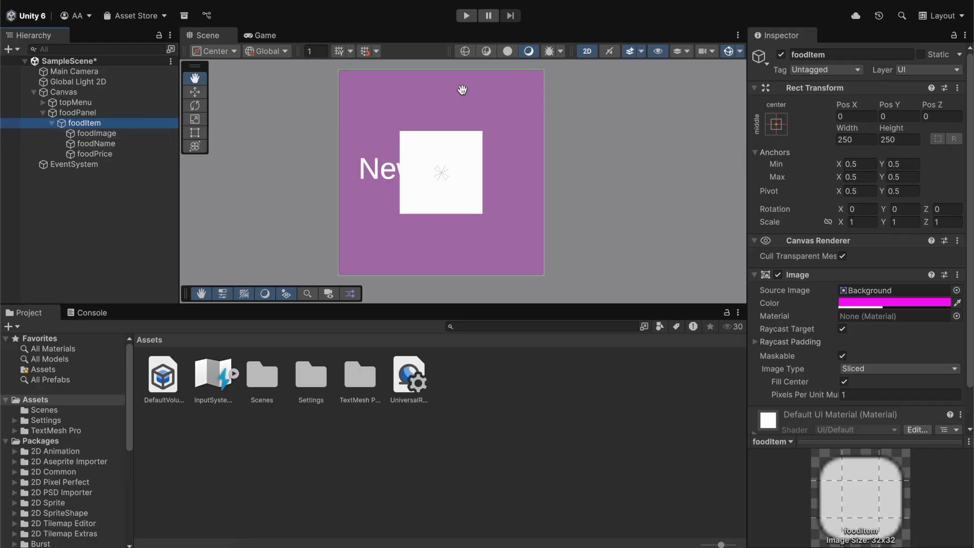
pyautogui.click(53, 123)
pyautogui.click(52, 123)
pyautogui.click(53, 123)
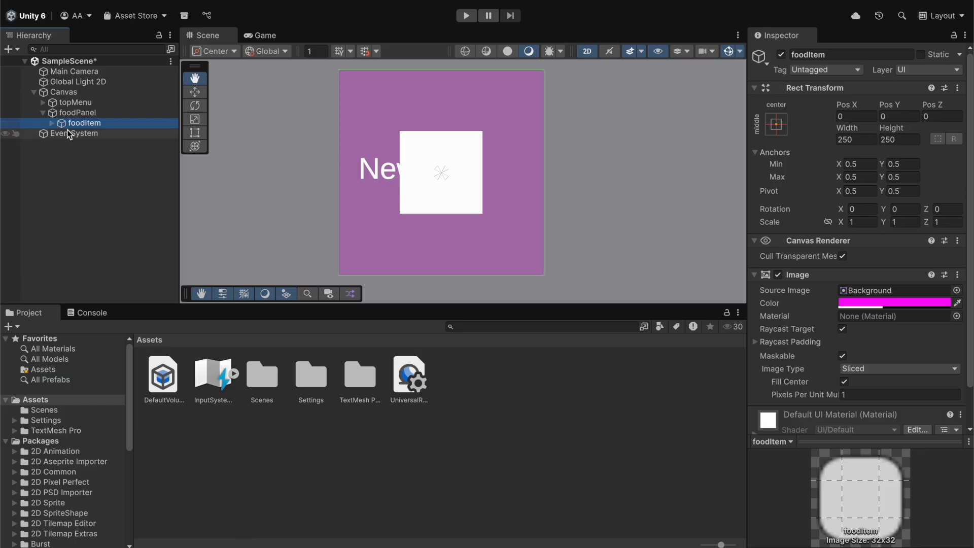
pyautogui.click(52, 123)
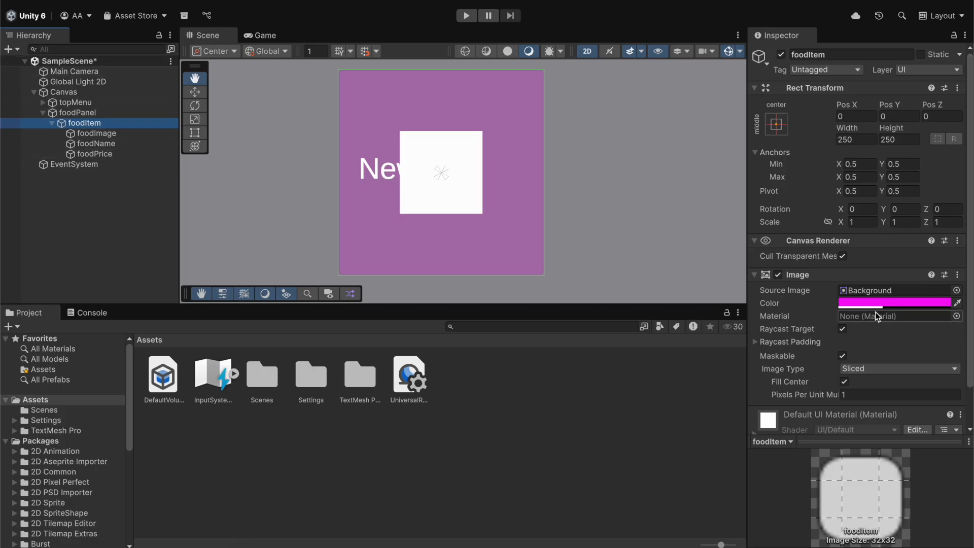
pyautogui.scroll(-3, 872, 316)
pyautogui.click(852, 423)
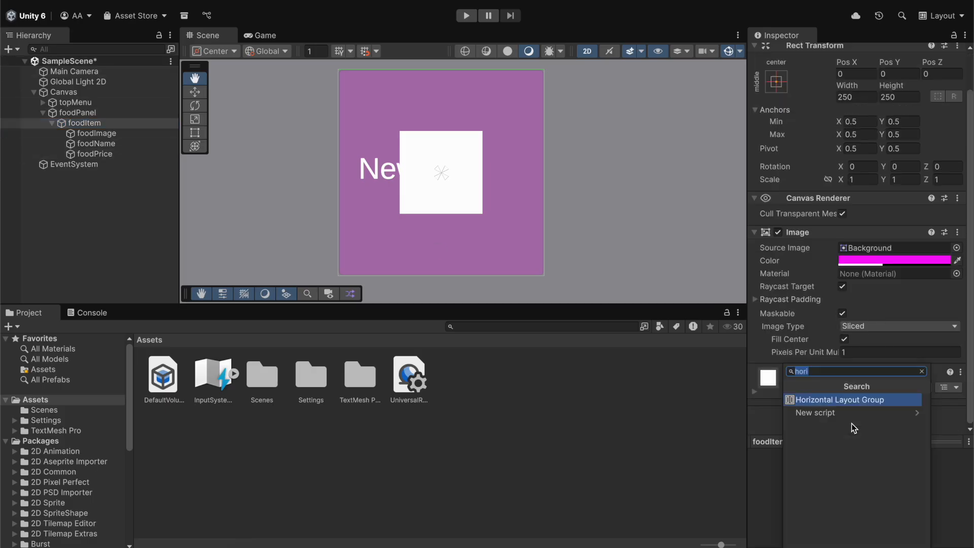
pyautogui.write('verti')
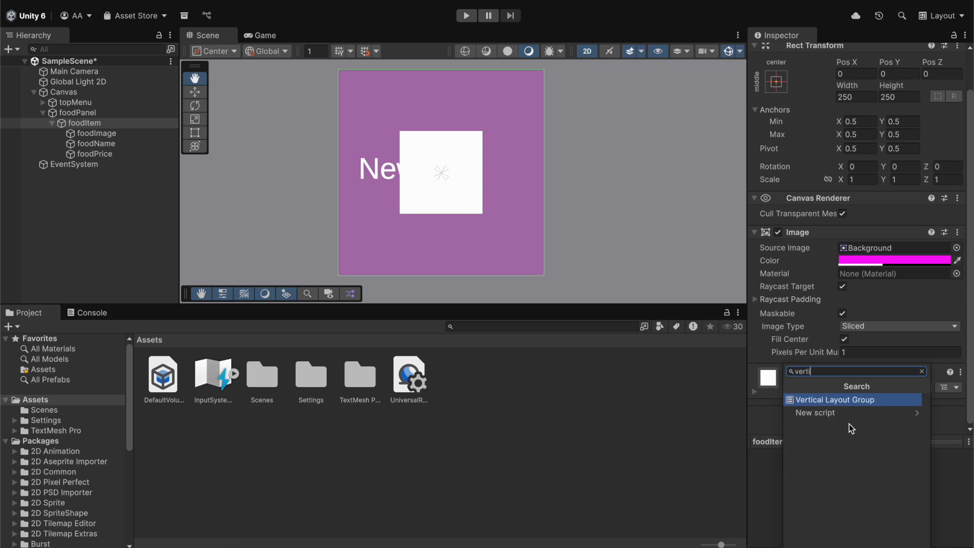
pyautogui.press('Return')
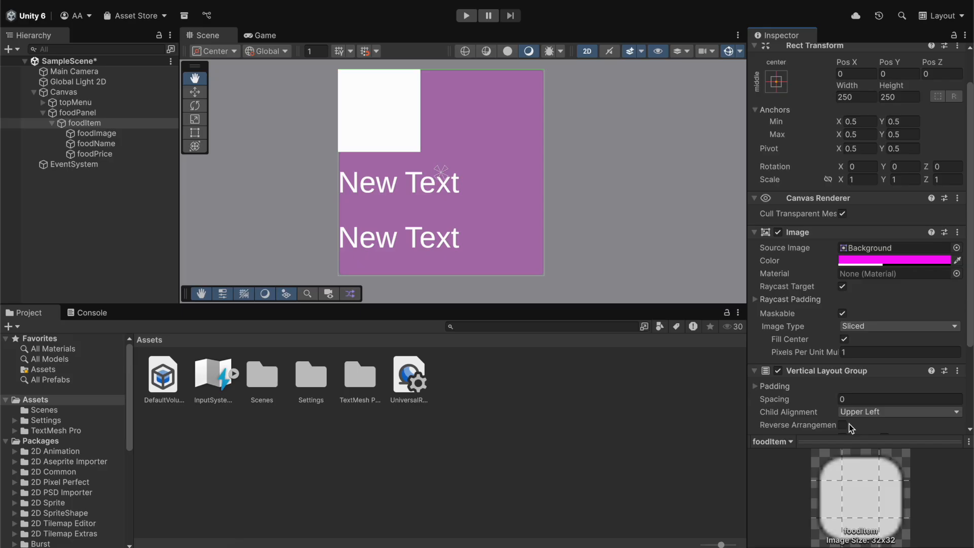
# Step: Set the Child Alignment of foodItem's Vertical Layout Group to Middle Center
pyautogui.scroll(-3, 814, 364)
pyautogui.scroll(-3, 814, 364)
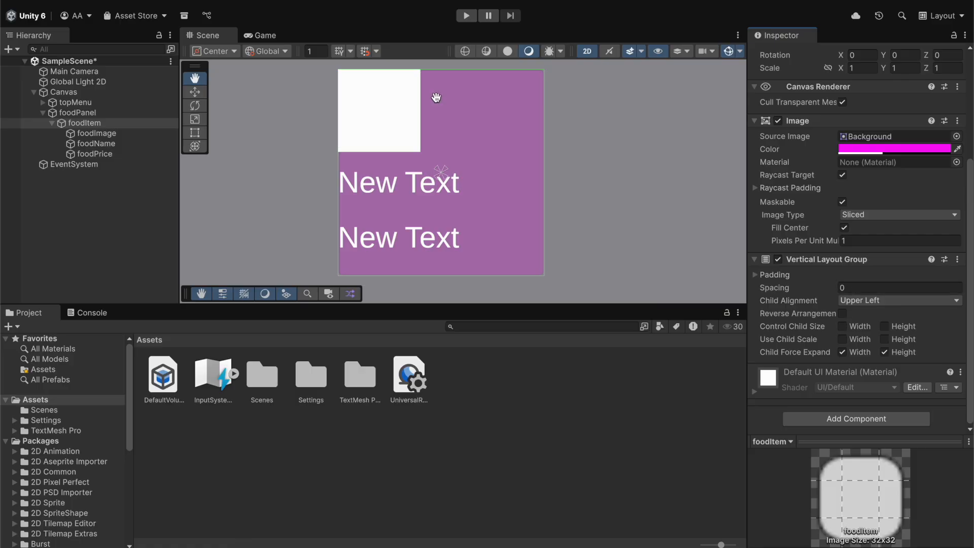
pyautogui.click(866, 299)
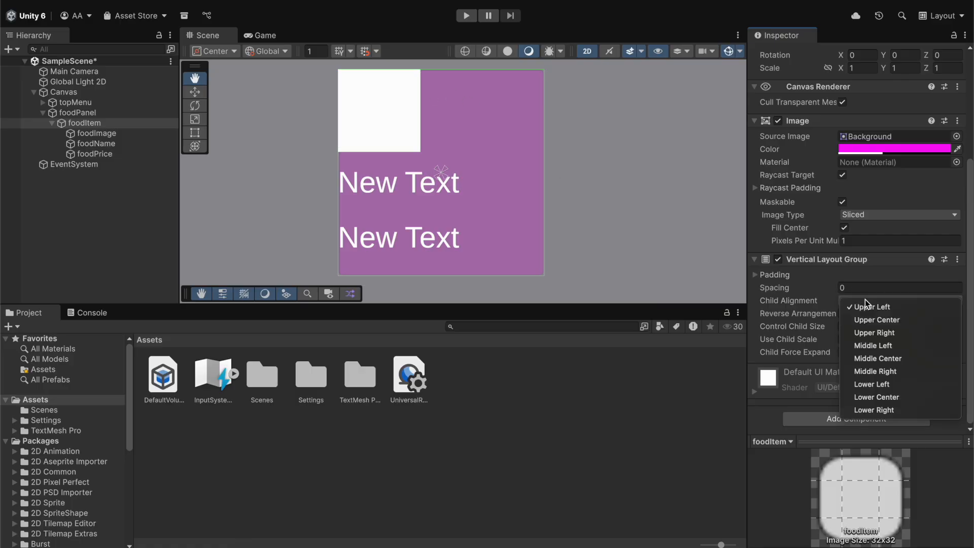
pyautogui.click(879, 358)
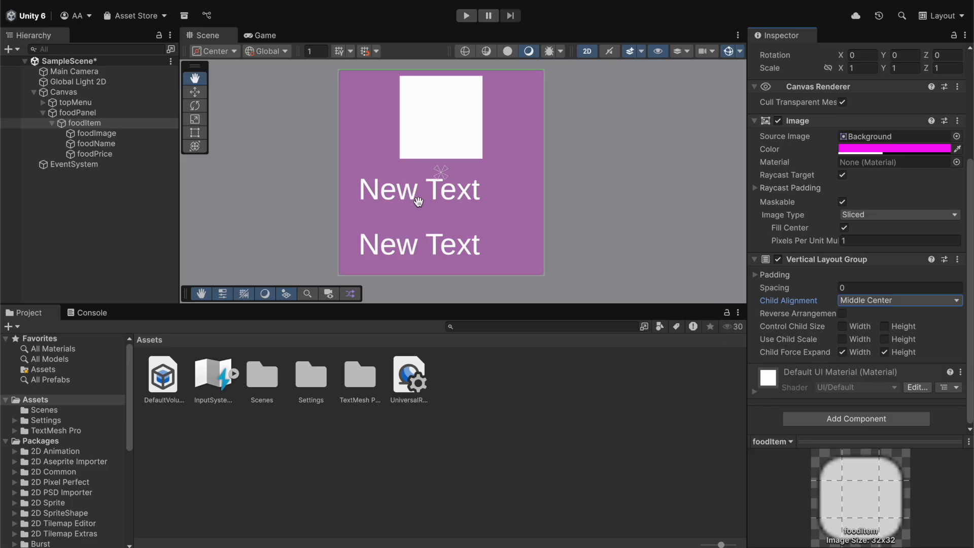
# Step: Center the text of both foodName and foodPrice horizontally
pyautogui.click(154, 144)
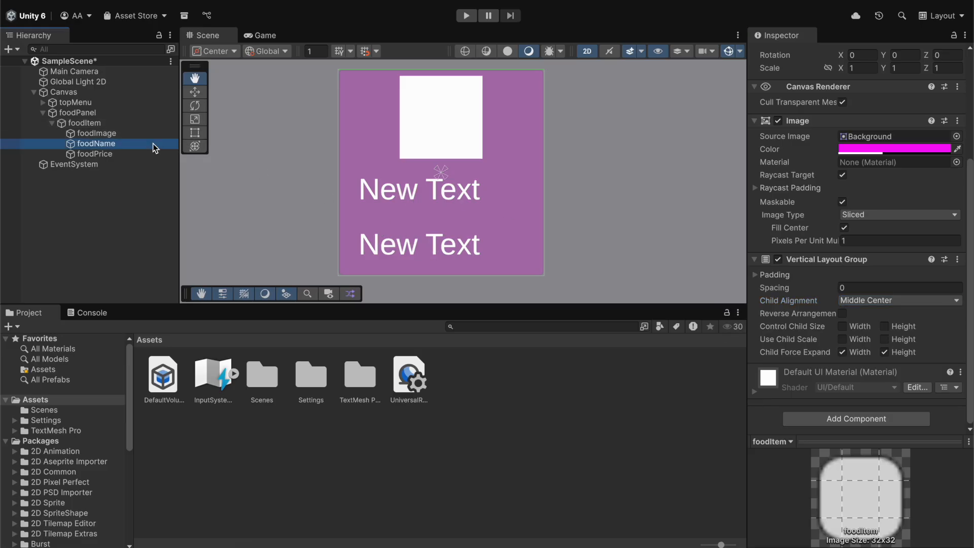
pyautogui.press('Down')
pyautogui.press('Up')
pyautogui.press('Down')
pyautogui.press('Up')
pyautogui.press('Down')
pyautogui.press('Up')
pyautogui.press('Down')
pyautogui.press('Up')
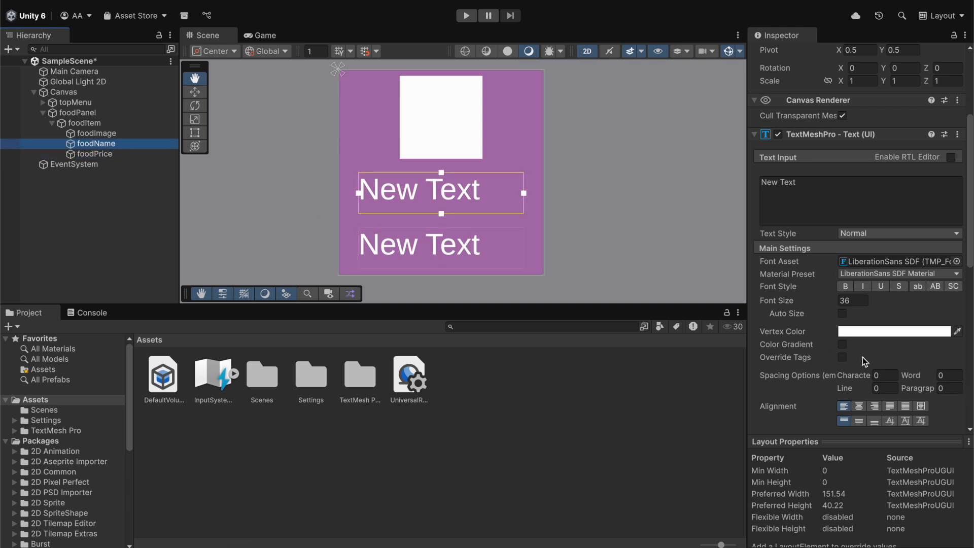
pyautogui.click(859, 406)
pyautogui.click(92, 154)
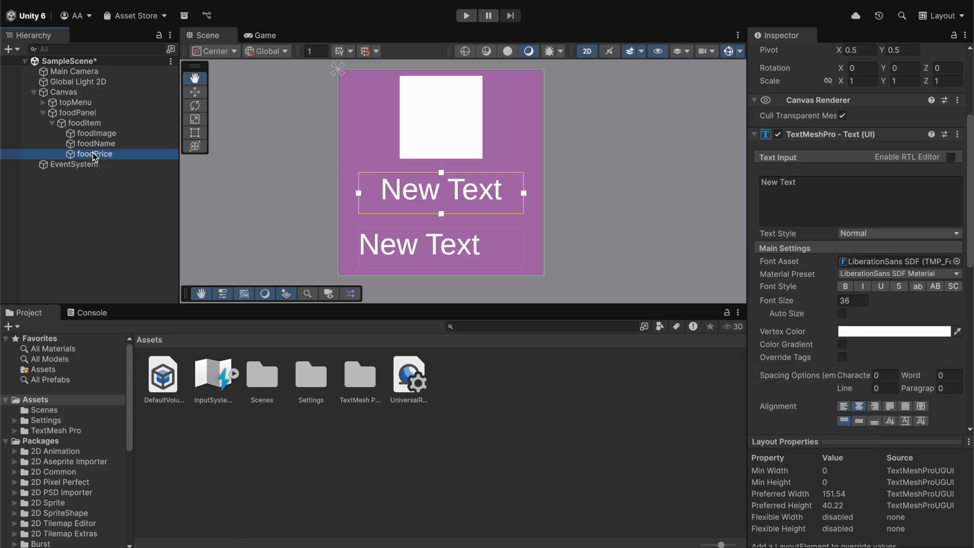
pyautogui.click(860, 406)
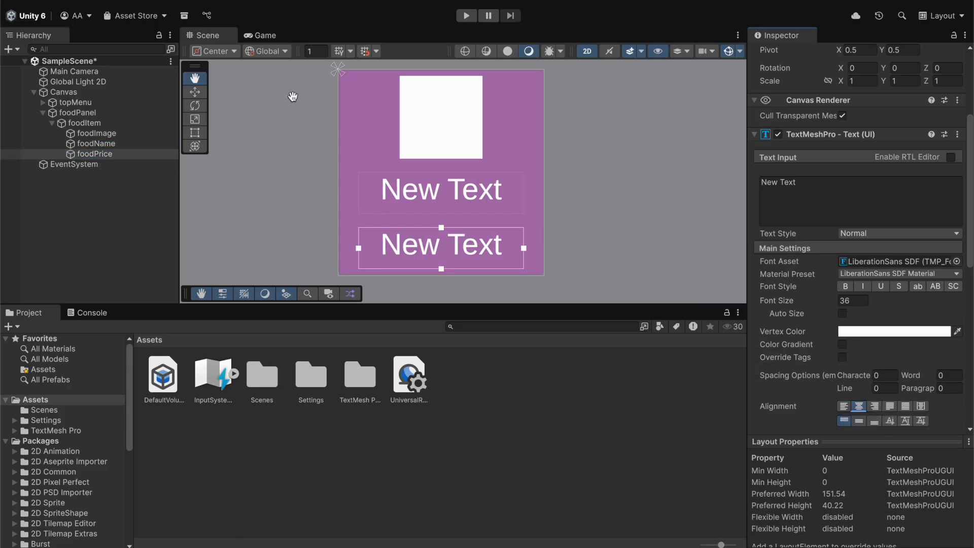
# Step: Examine foodImage and how the foodItem card sits within the whole canvas
pyautogui.click(108, 136)
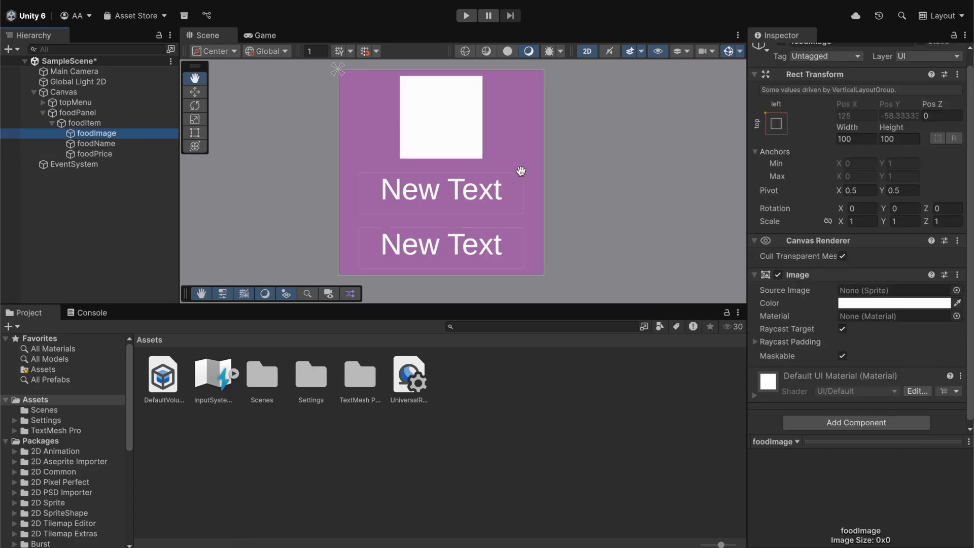
pyautogui.scroll(-5, 553, 218)
pyautogui.scroll(3, 558, 208)
pyautogui.scroll(4, 587, 208)
pyautogui.scroll(-5, 523, 219)
pyautogui.scroll(3, 522, 218)
pyautogui.scroll(-3, 522, 219)
pyautogui.moveTo(522, 219)
pyautogui.mouseDown()
pyautogui.moveTo(515, 187)
pyautogui.moveTo(515, 213)
pyautogui.moveTo(513, 205)
pyautogui.mouseUp()
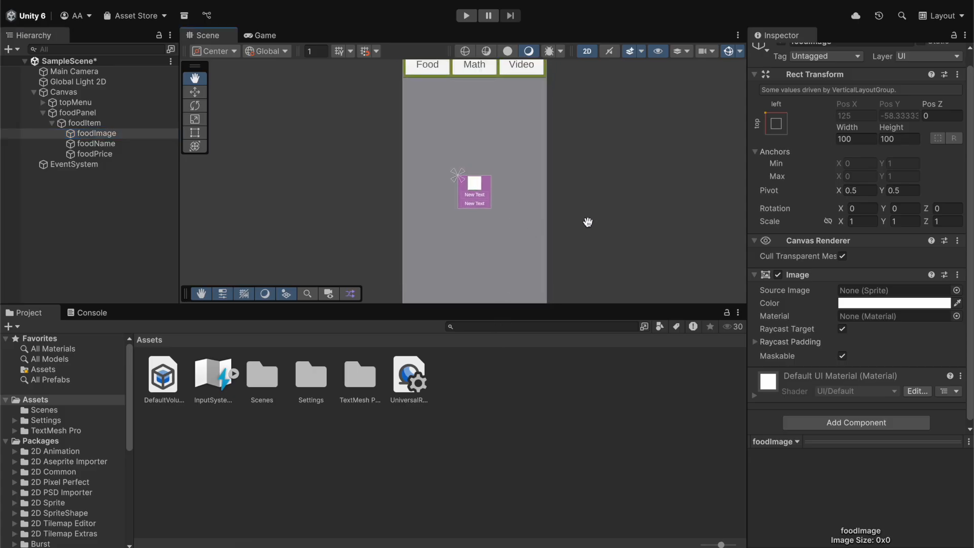
pyautogui.scroll(-1, 648, 198)
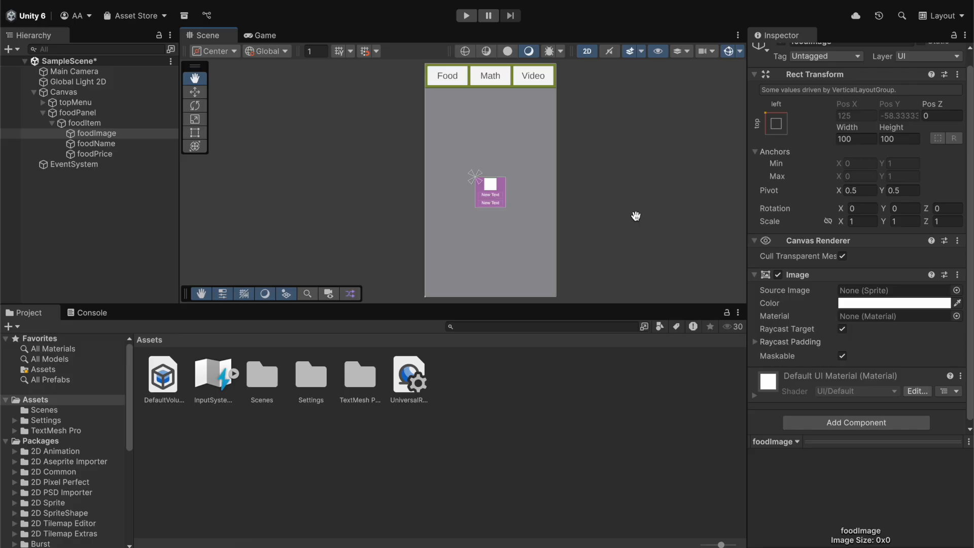
# Step: Create a folder named images in the project's Assets
pyautogui.rightClick(485, 426)
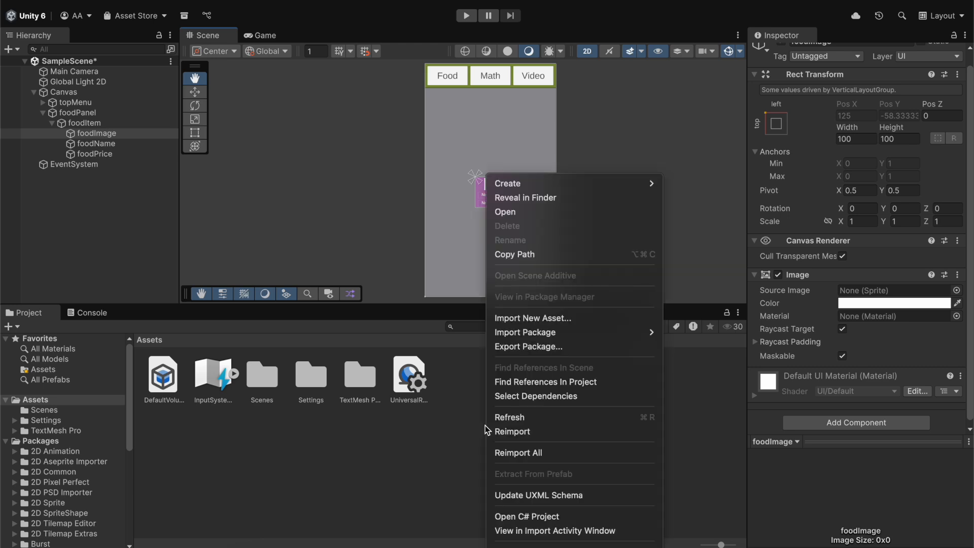
pyautogui.moveTo(611, 182)
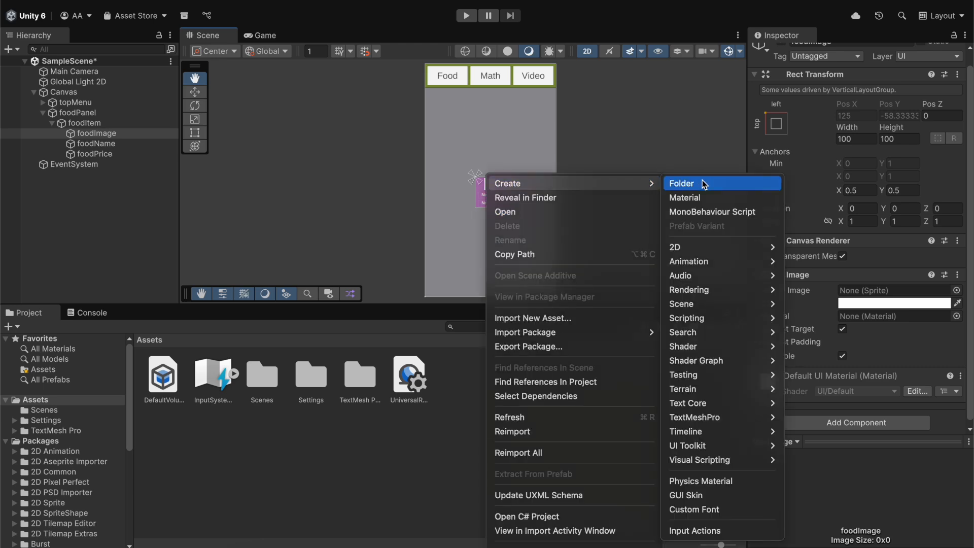
pyautogui.click(702, 181)
pyautogui.press('BackSpace')
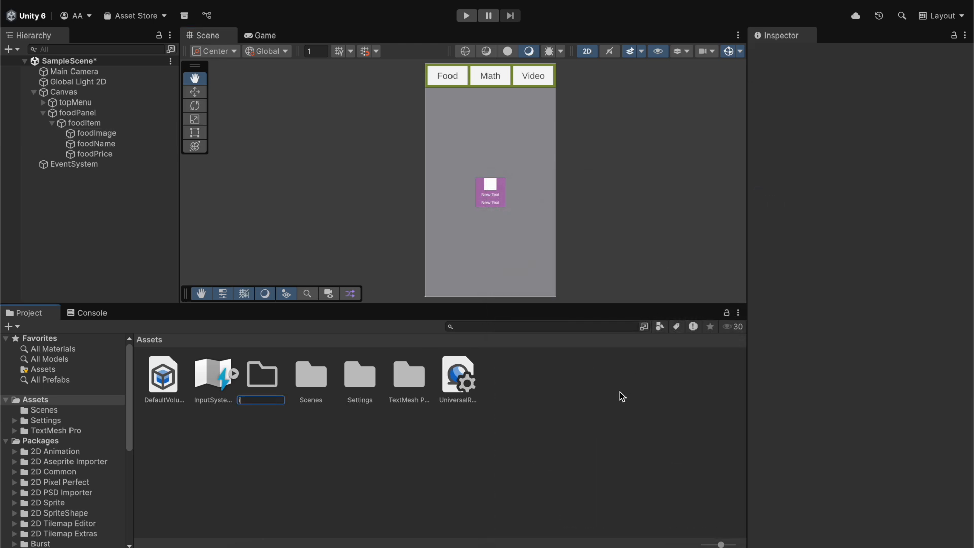
pyautogui.press('Return')
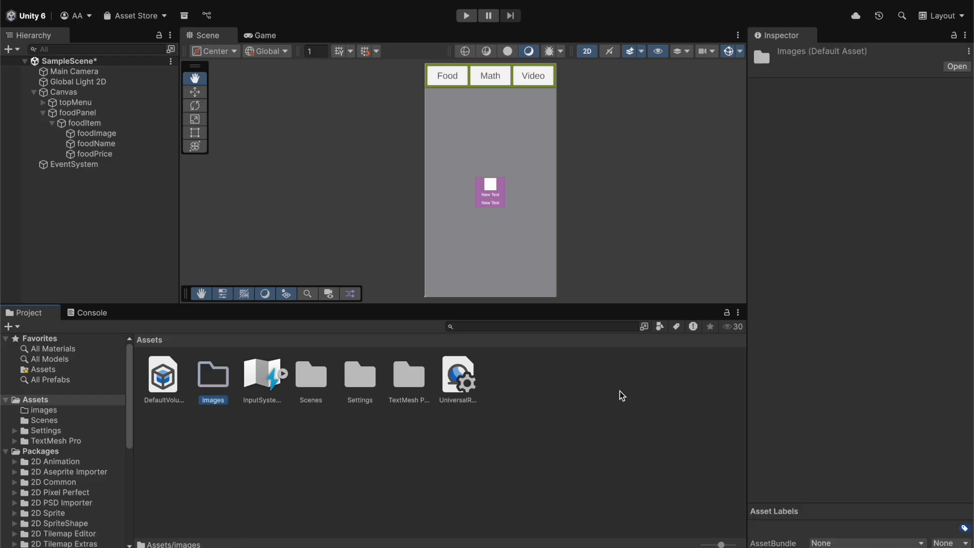
pyautogui.rightClick(274, 466)
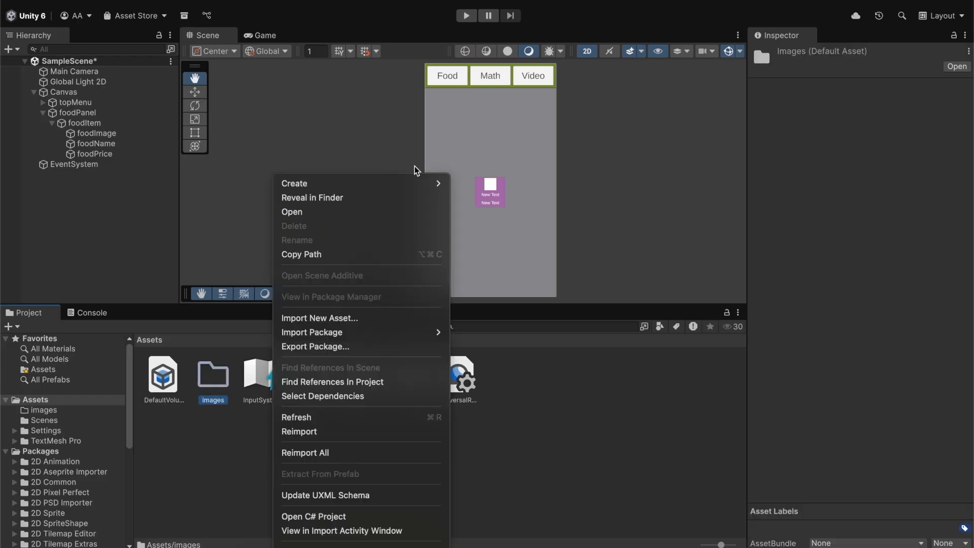
pyautogui.moveTo(420, 184)
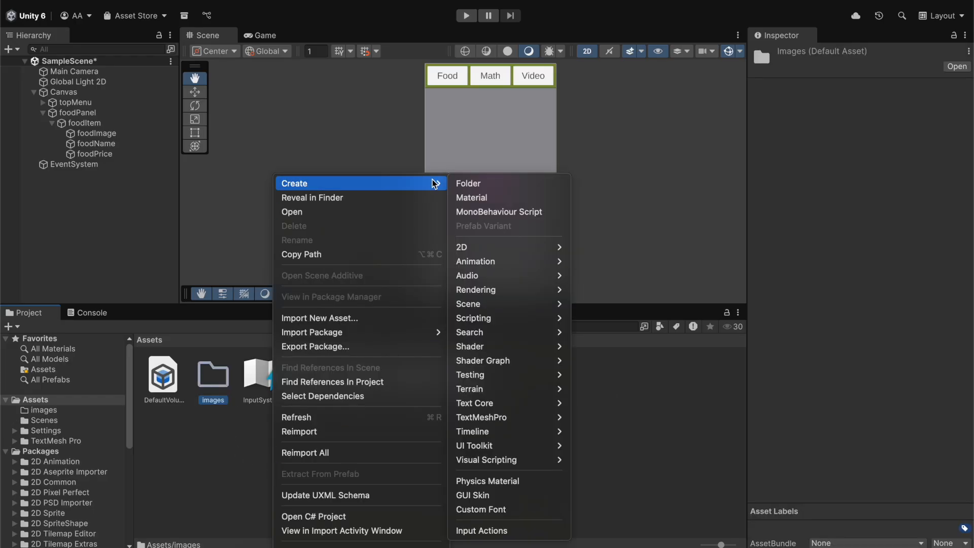
pyautogui.click(233, 452)
# Step: Import the 2DfoodIcons zip archive into the empty images folder
pyautogui.doubleClick(213, 384)
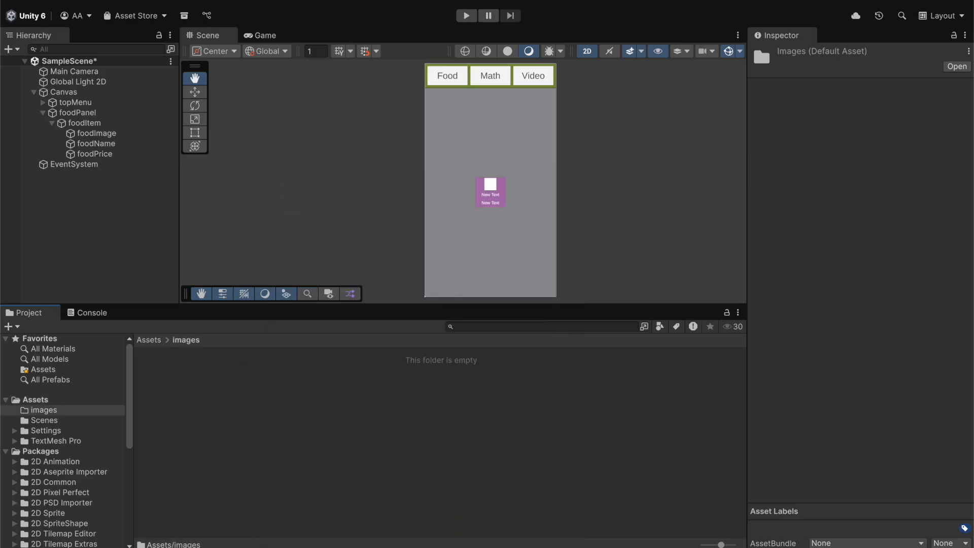
pyautogui.click(245, 534)
pyautogui.moveTo(539, 237); pyautogui.dragTo(258, 443)
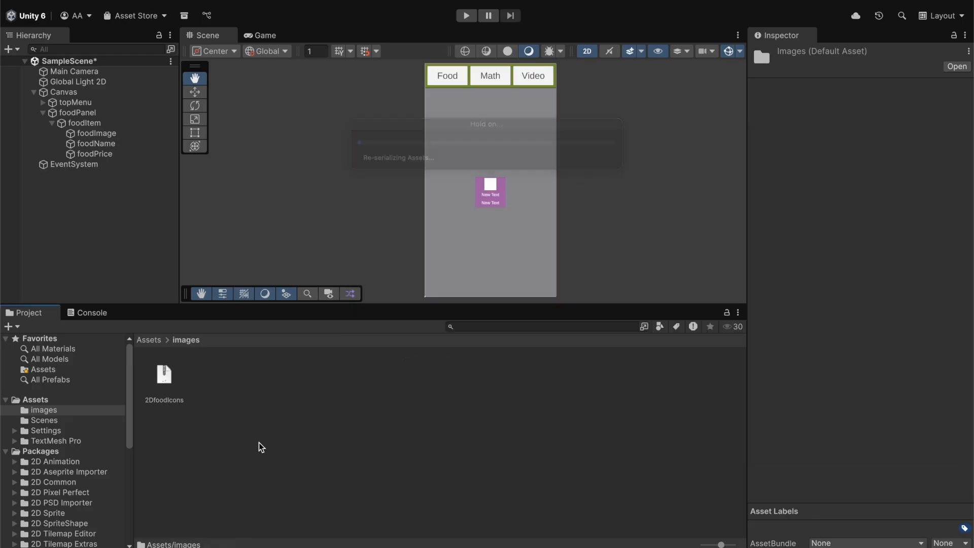
# Step: Reveal the images folder in Finder, extract 2DfoodIcons.zip there and return to Unity
pyautogui.rightClick(224, 360)
pyautogui.click(375, 199)
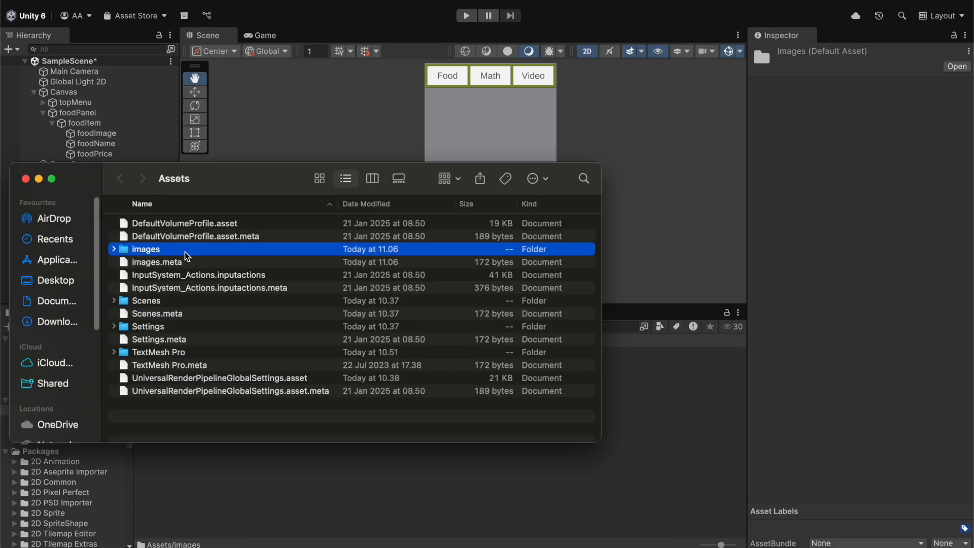
pyautogui.click(113, 249)
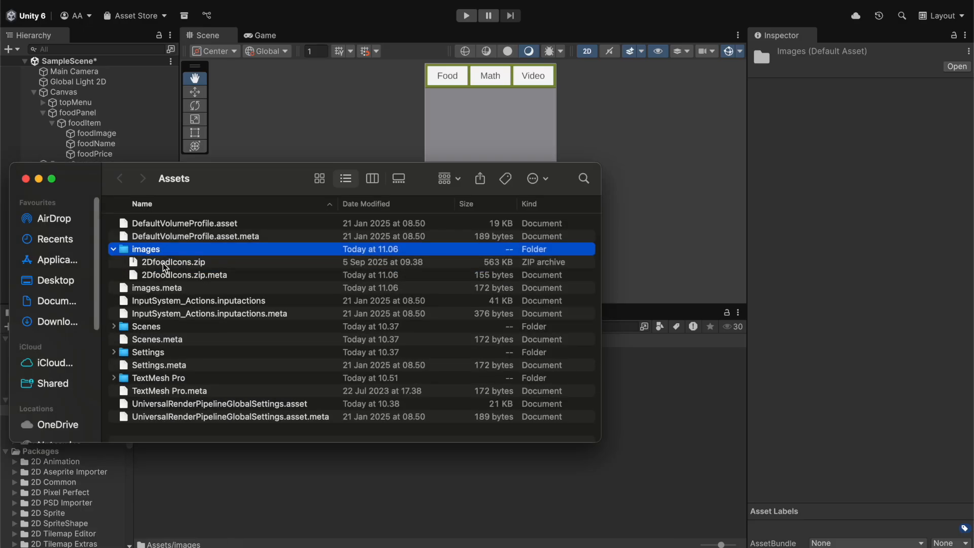
pyautogui.click(175, 263)
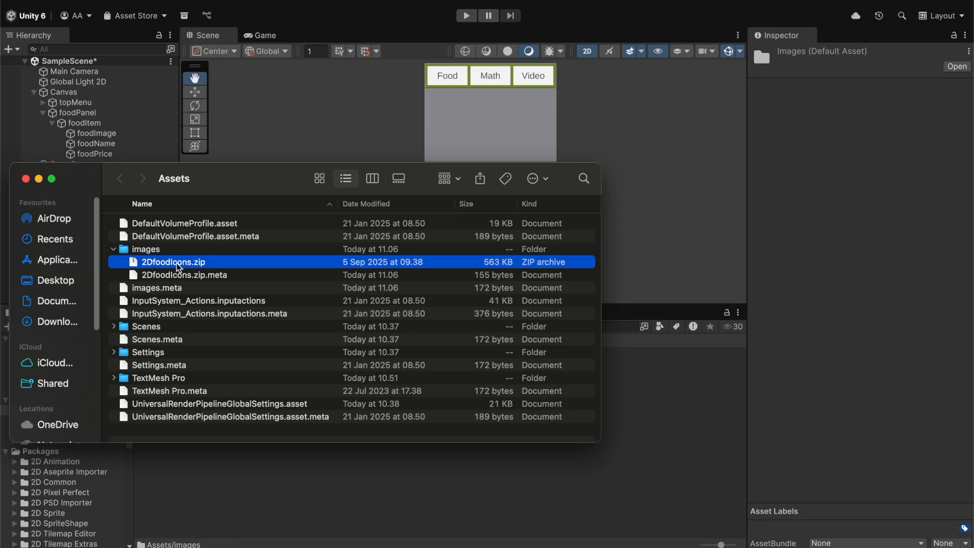
pyautogui.doubleClick(178, 263)
pyautogui.click(451, 545)
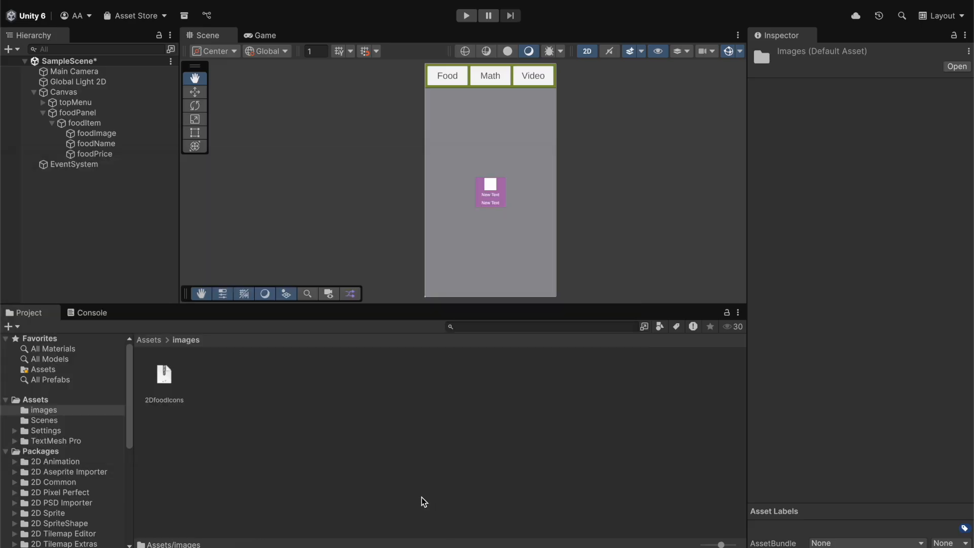
# Step: Delete the 2DfoodIcons archive from the images folder, keeping the extracted folder
pyautogui.click(174, 387)
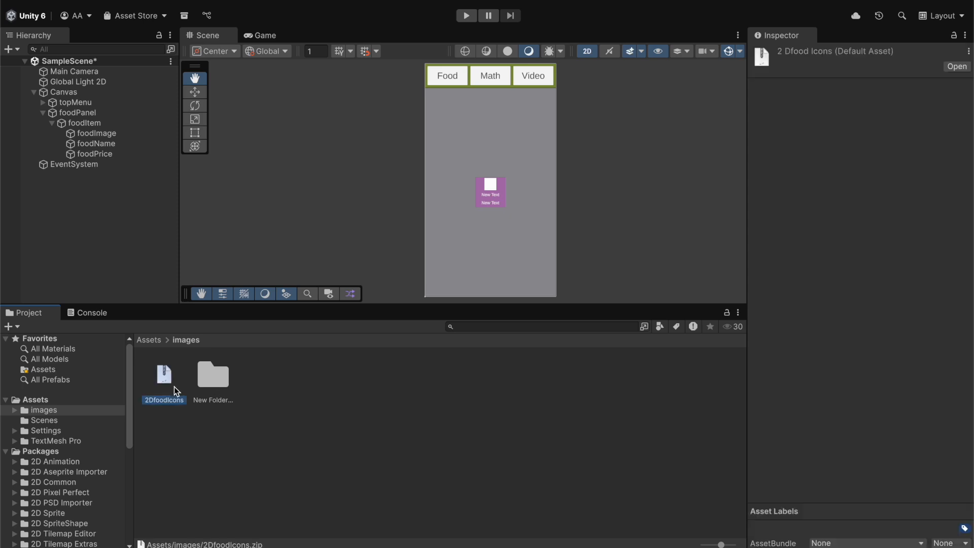
pyautogui.rightClick(175, 387)
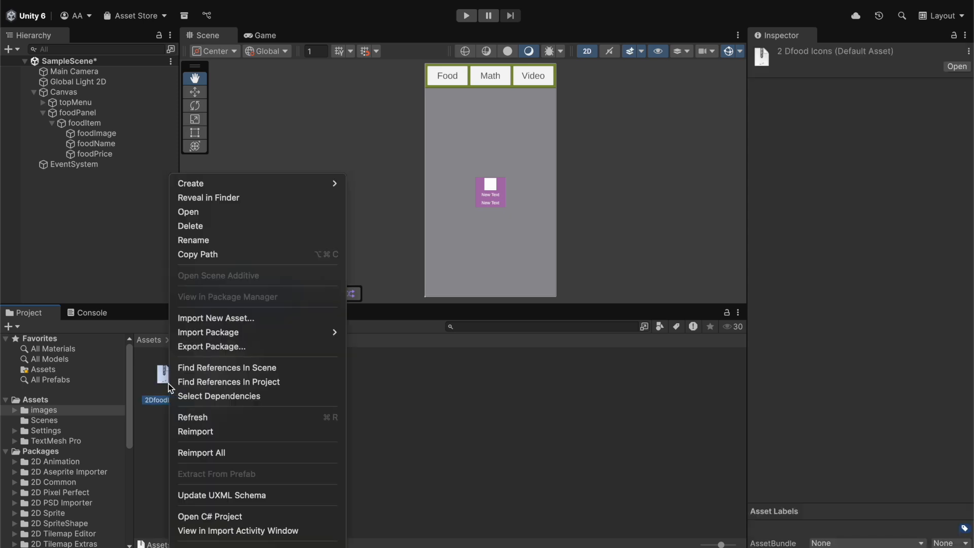
pyautogui.click(303, 224)
pyautogui.click(503, 243)
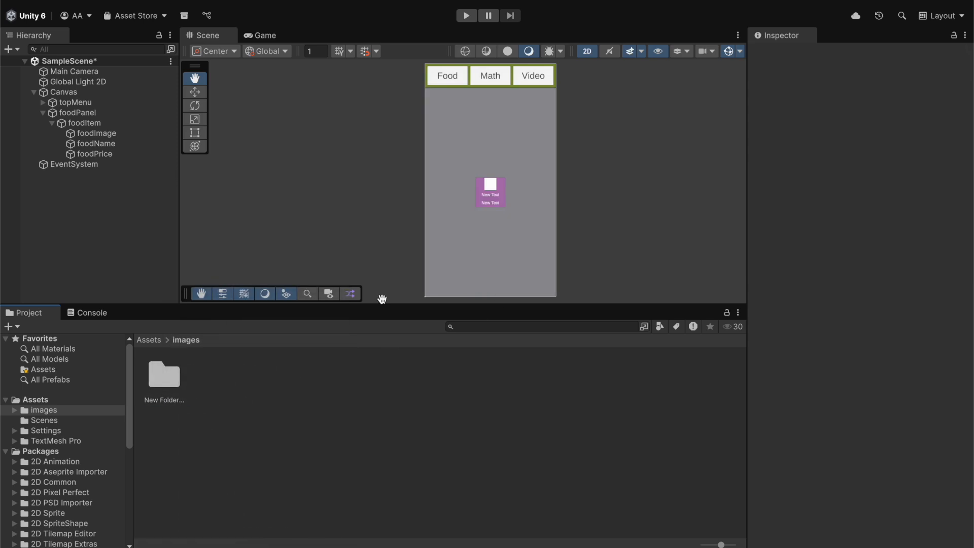
# Step: Check the icons inside the extracted New Folder With Items and rename that folder to food
pyautogui.doubleClick(176, 389)
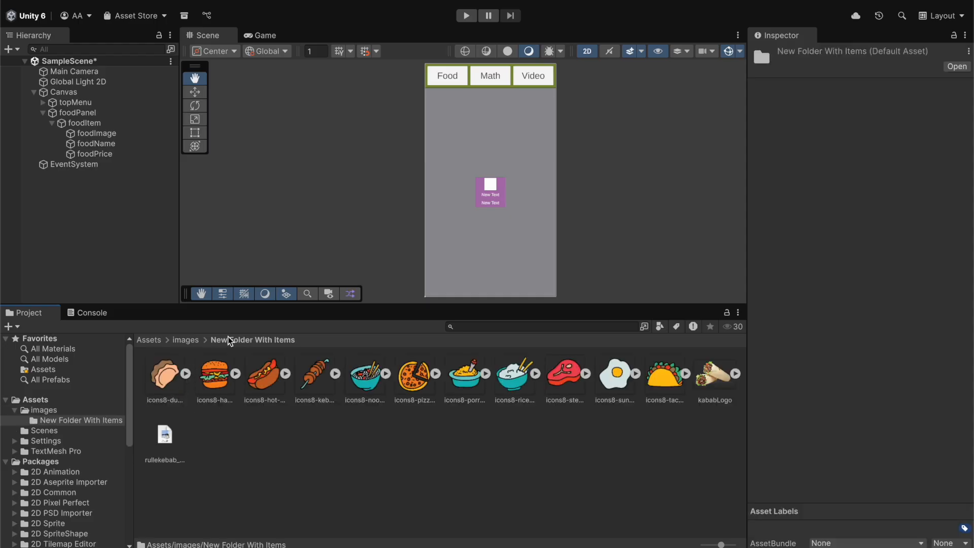
pyautogui.click(189, 341)
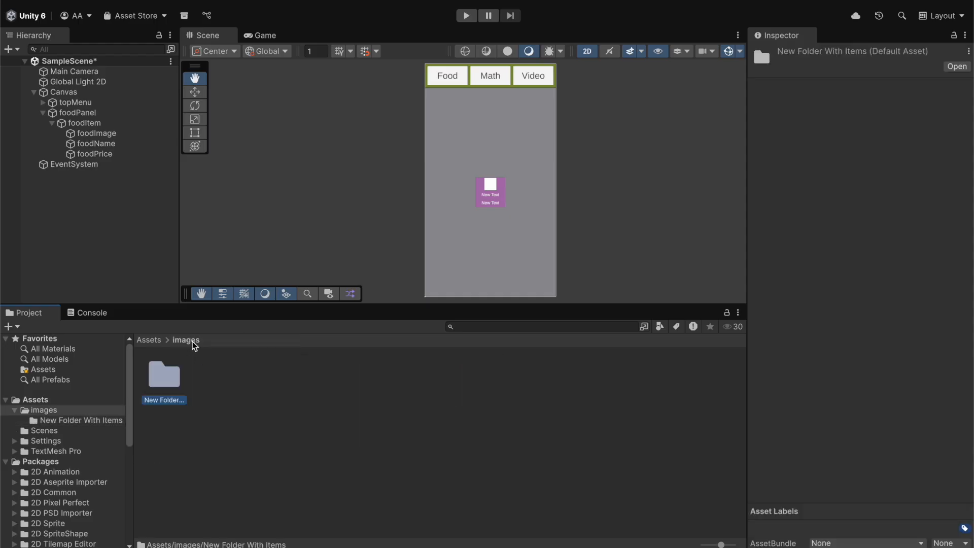
pyautogui.click(171, 399)
pyautogui.write('fo')
pyautogui.press('Return')
pyautogui.click(154, 340)
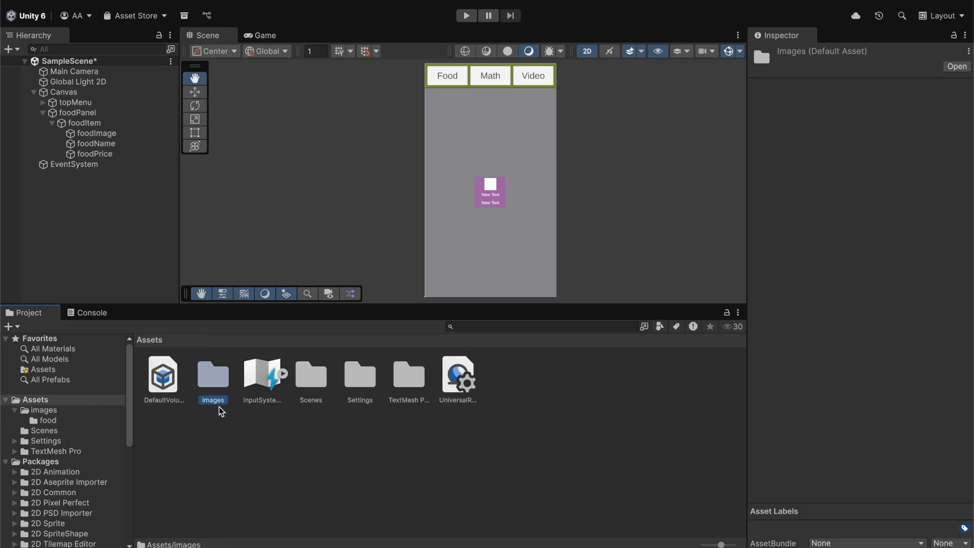
pyautogui.rightClick(226, 373)
pyautogui.moveTo(313, 181)
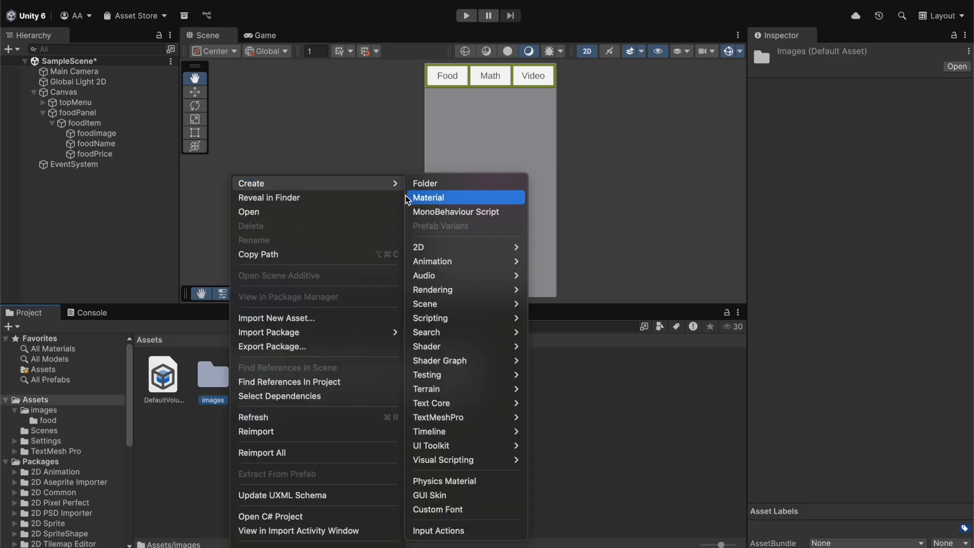
pyautogui.click(225, 366)
# Step: Put the 2DfoodIcons archive back into the images folder beside the food folder
pyautogui.doubleClick(218, 379)
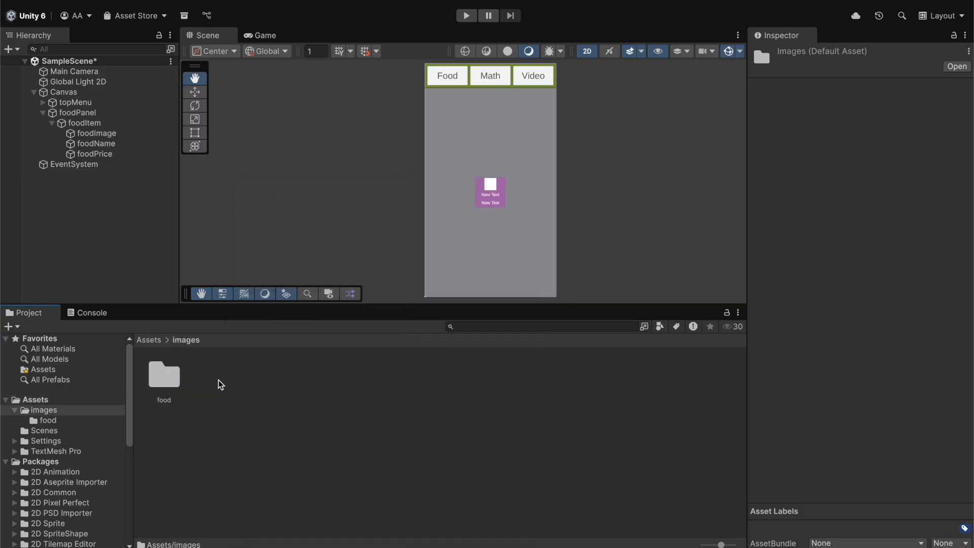
pyautogui.doubleClick(170, 377)
pyautogui.press('super+Tab')
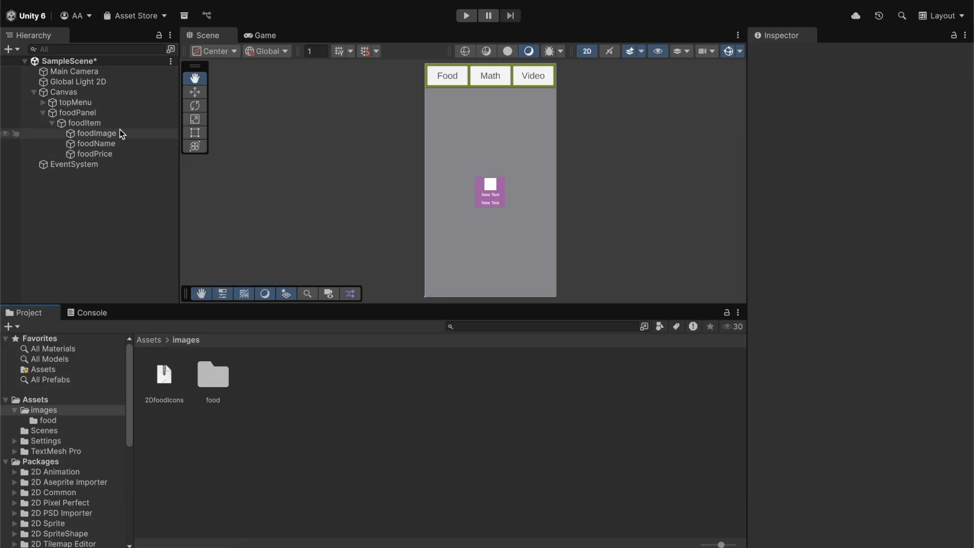
# Step: Assign the hamburger icon from the food folder as the Source Image of foodImage
pyautogui.click(120, 131)
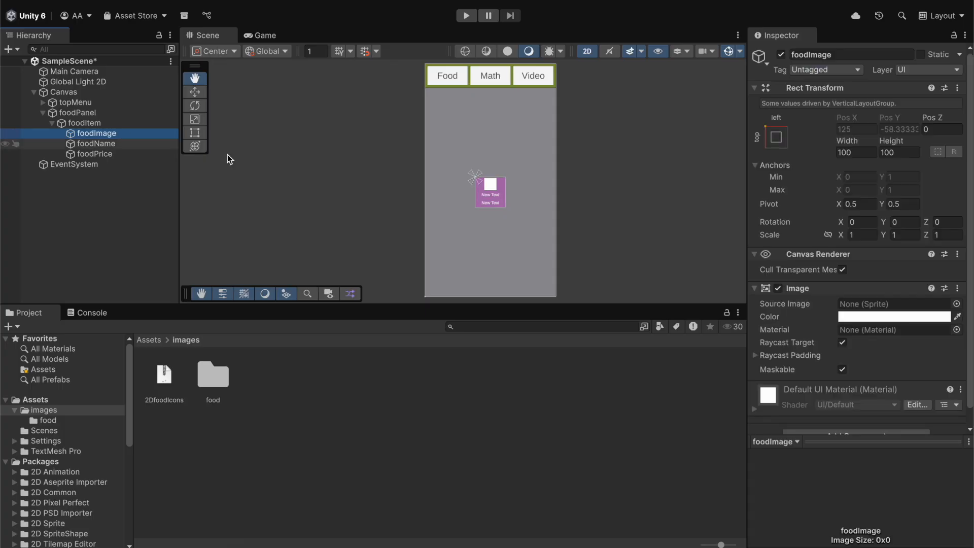
pyautogui.doubleClick(213, 376)
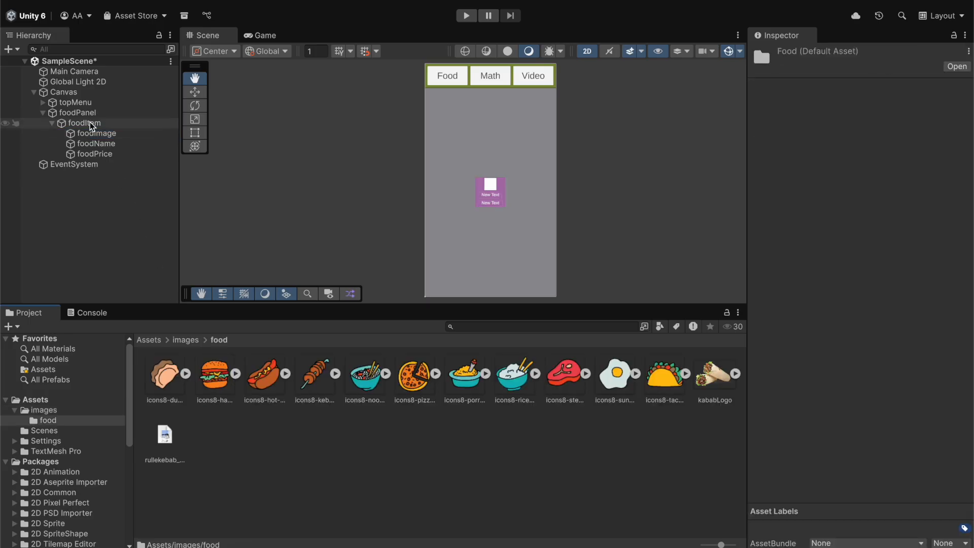
pyautogui.click(97, 133)
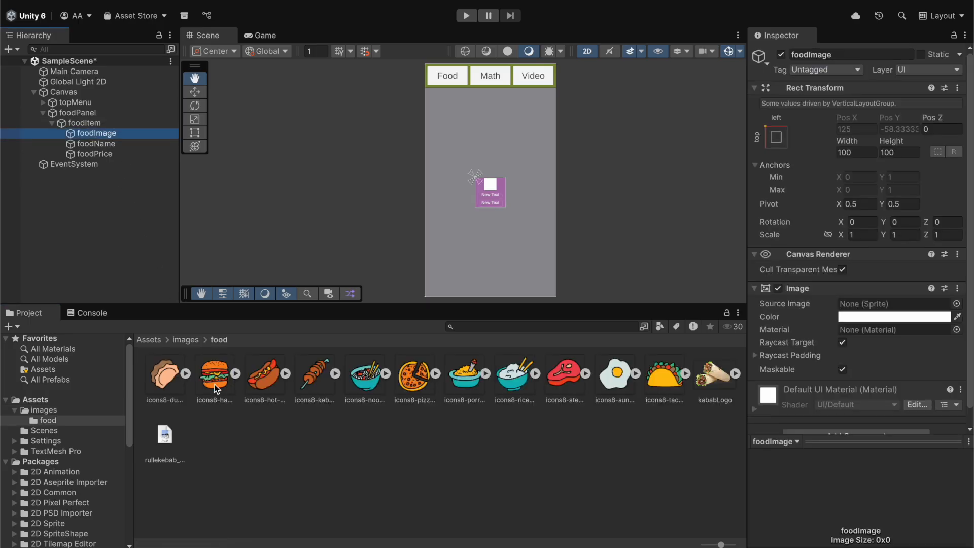
pyautogui.moveTo(212, 380); pyautogui.dragTo(914, 310)
pyautogui.scroll(3, 490, 209)
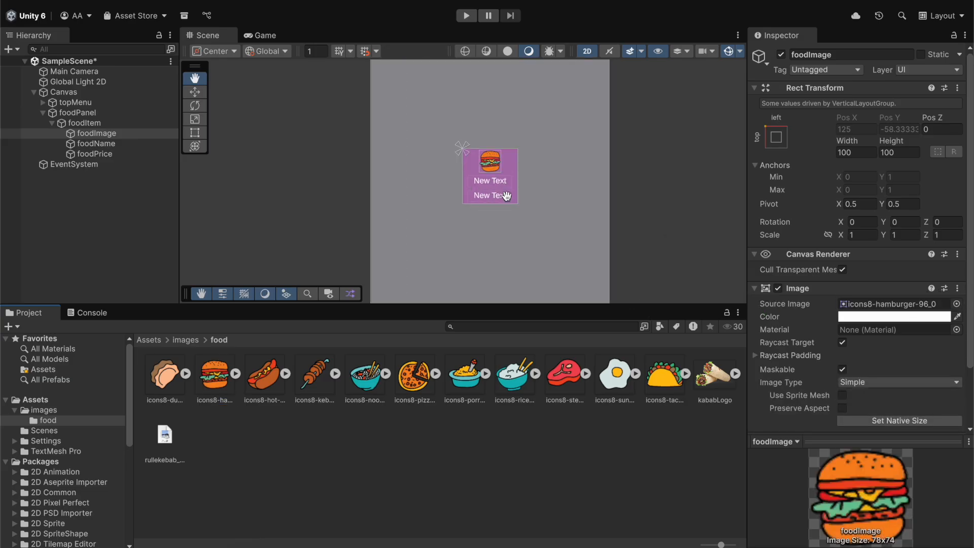
pyautogui.scroll(4, 490, 209)
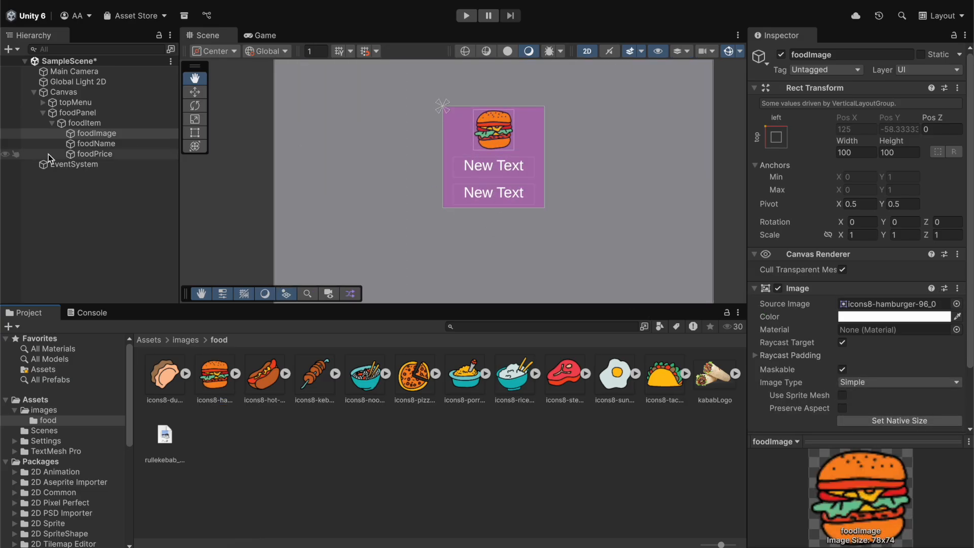
# Step: Set the text of foodName to "Burger"
pyautogui.click(89, 143)
pyautogui.click(836, 352)
pyautogui.hotkey('ctrl', 'a')
pyautogui.write('Burger')
# Step: Set the text of foodPrice to "10"
pyautogui.click(117, 155)
pyautogui.click(873, 341)
pyautogui.hotkey('ctrl', 'a')
pyautogui.write('10')
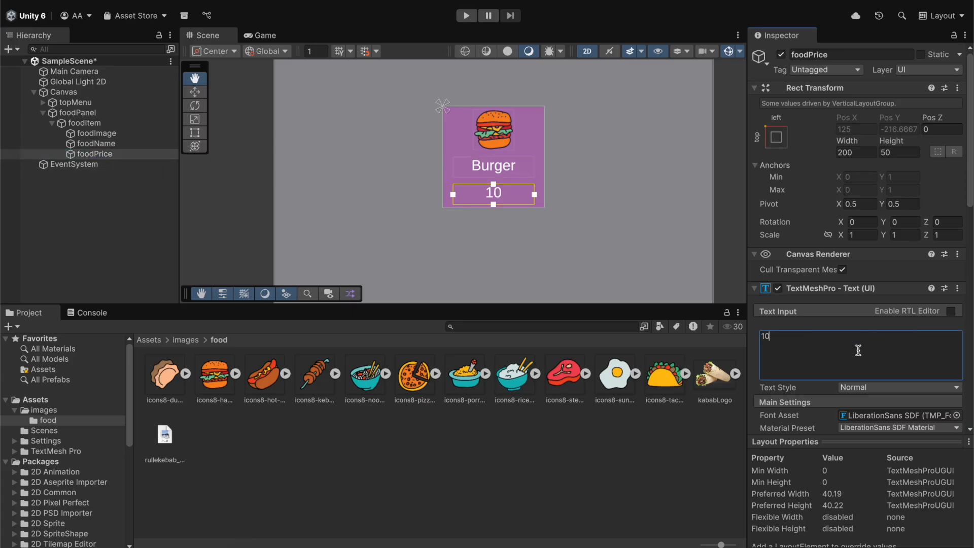
pyautogui.click(587, 481)
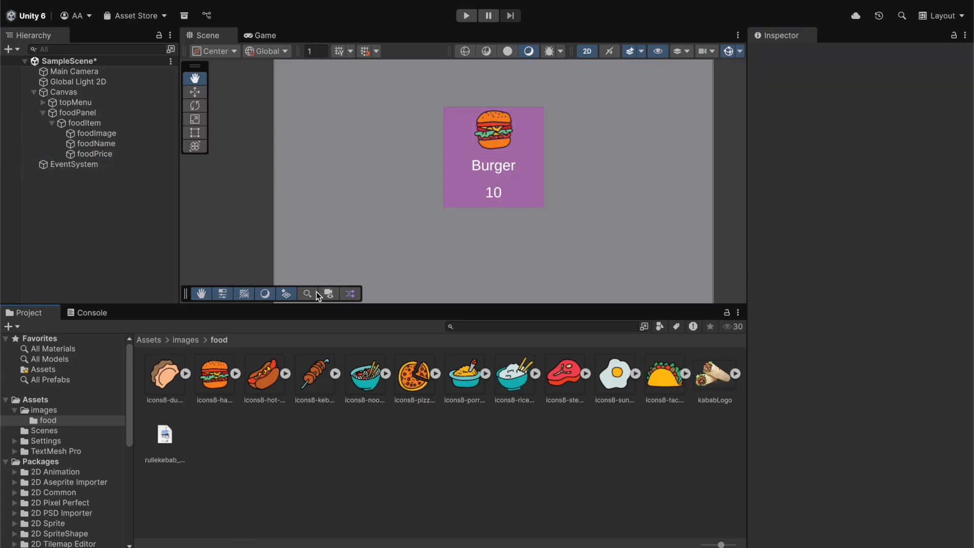
# Step: Duplicate the foodItem card and move the copy horizontally beside the original, at a Pos X of about 329
pyautogui.click(102, 121)
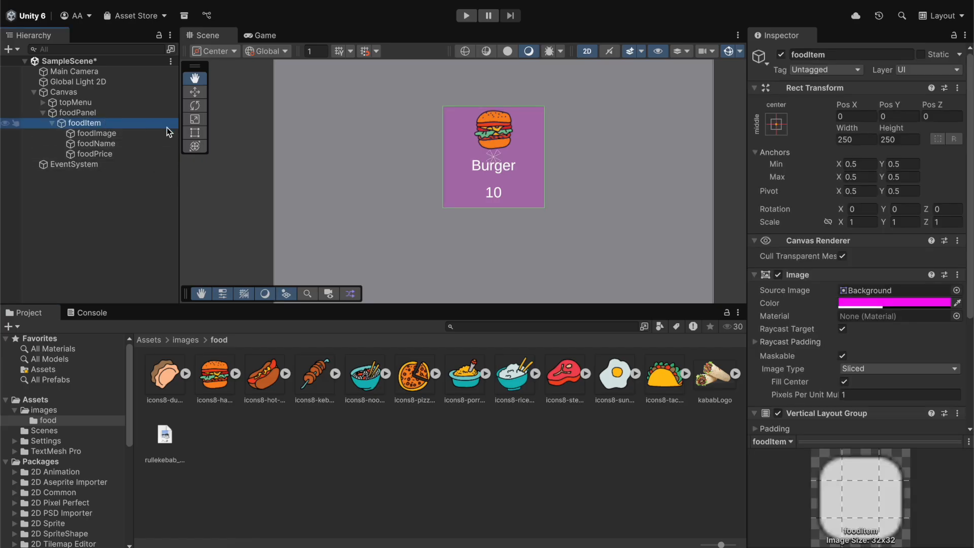
pyautogui.hotkey('ctrl', 'd')
pyautogui.press('super+z')
pyautogui.rightClick(97, 122)
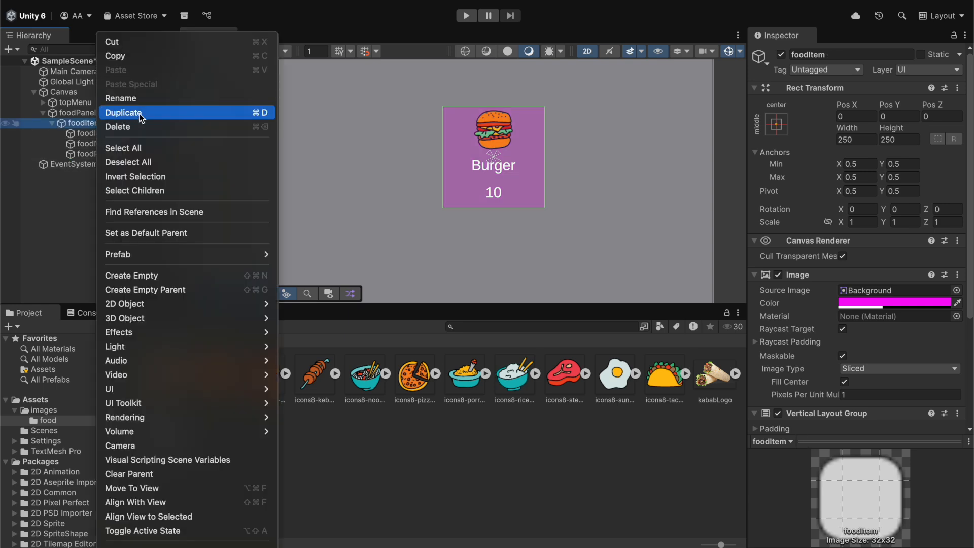
pyautogui.click(241, 112)
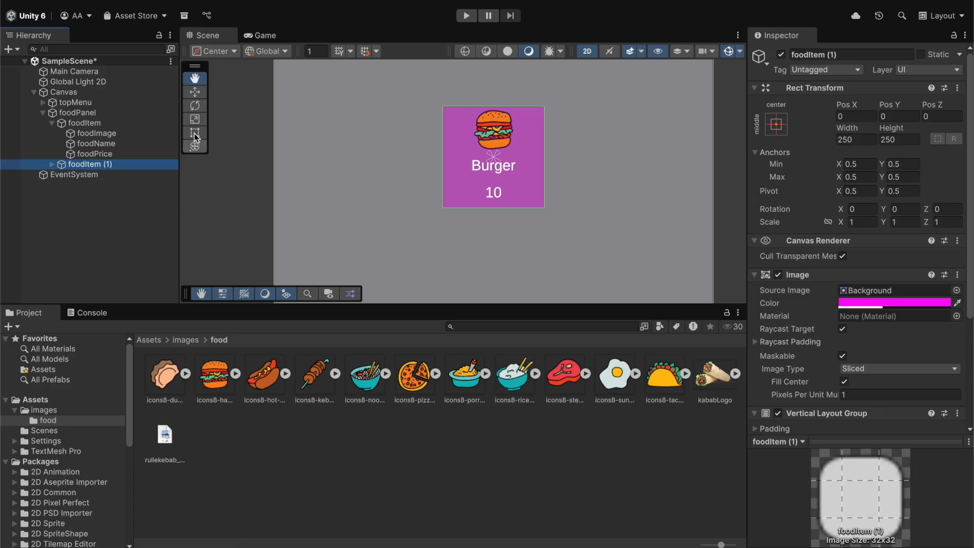
pyautogui.click(195, 92)
pyautogui.moveTo(538, 162); pyautogui.dragTo(672, 161)
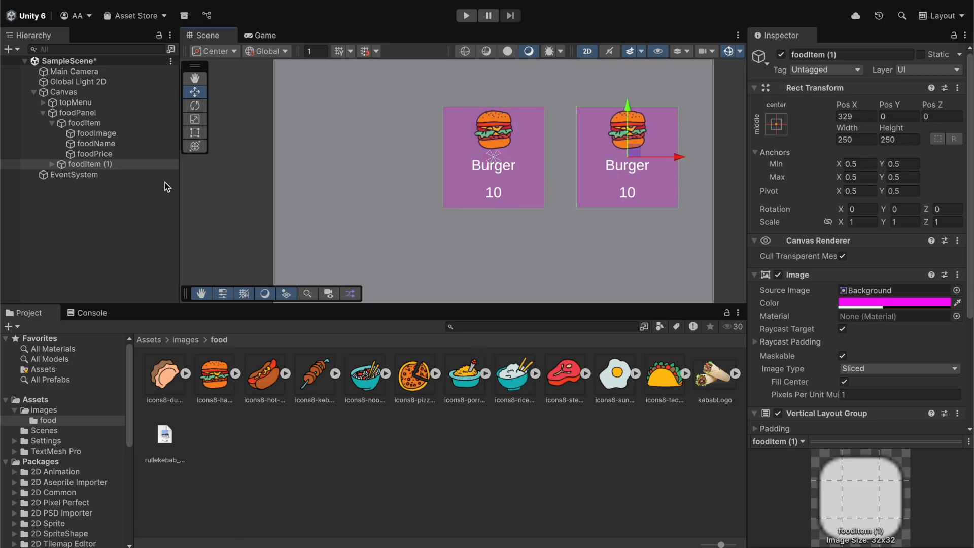
# Step: Rename the original foodItem card to burger in the hierarchy
pyautogui.click(93, 122)
pyautogui.press('Return')
pyautogui.write('bur')
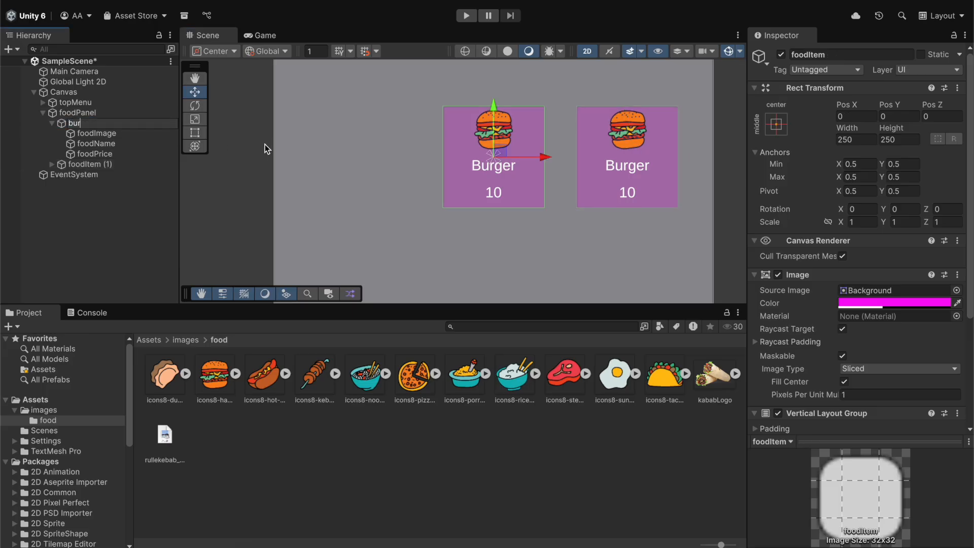
pyautogui.write('ger')
pyautogui.press('Return')
# Step: Rename the duplicated food card to kabab in the hierarchy
pyautogui.click(126, 167)
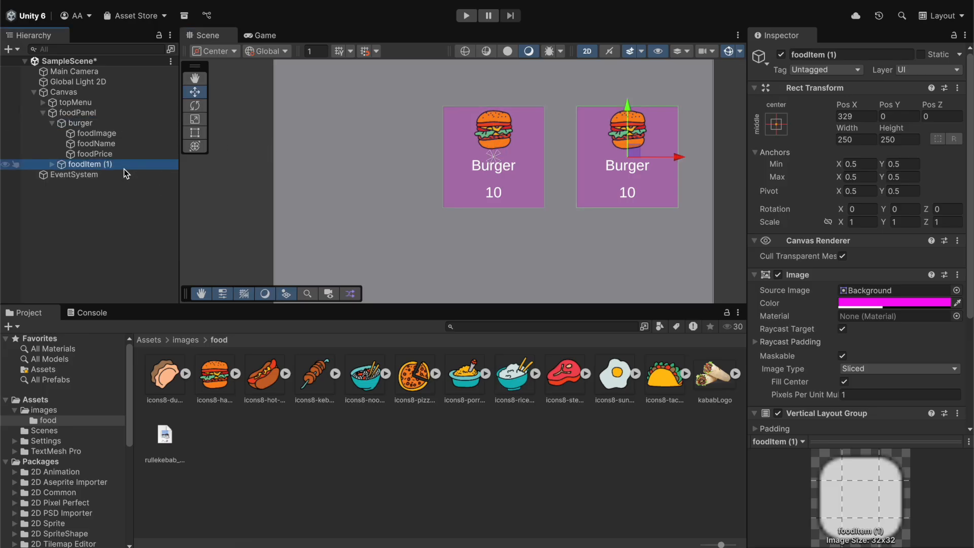
pyautogui.press('Return')
pyautogui.write('kabab')
pyautogui.press('Return')
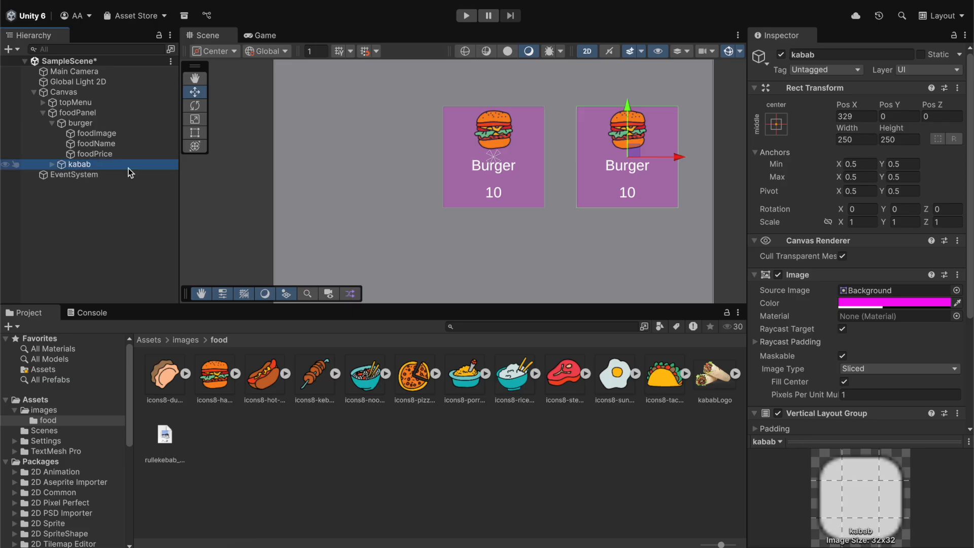
# Step: Set the source image of the kabab card's foodImage to the kababLogo_0 sprite
pyautogui.click(52, 164)
pyautogui.click(62, 173)
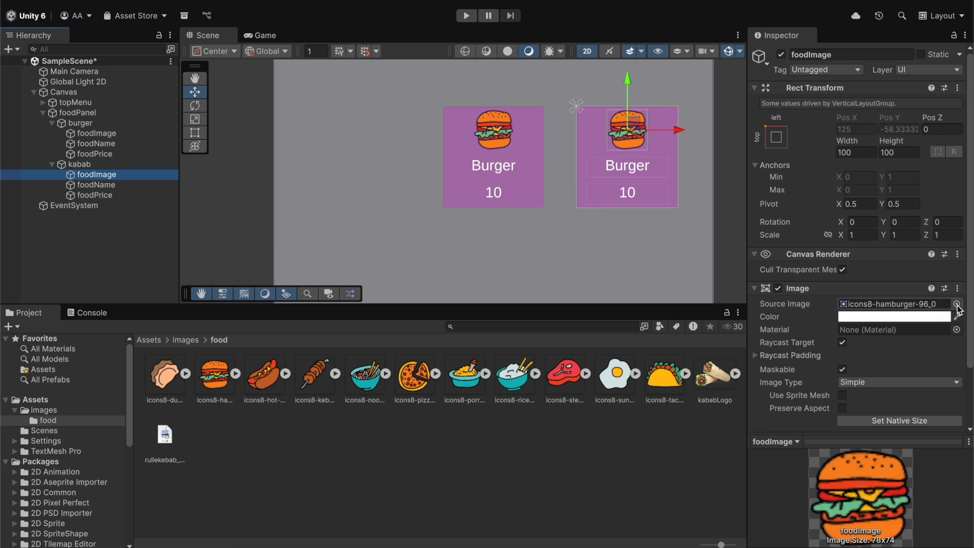
pyautogui.click(957, 304)
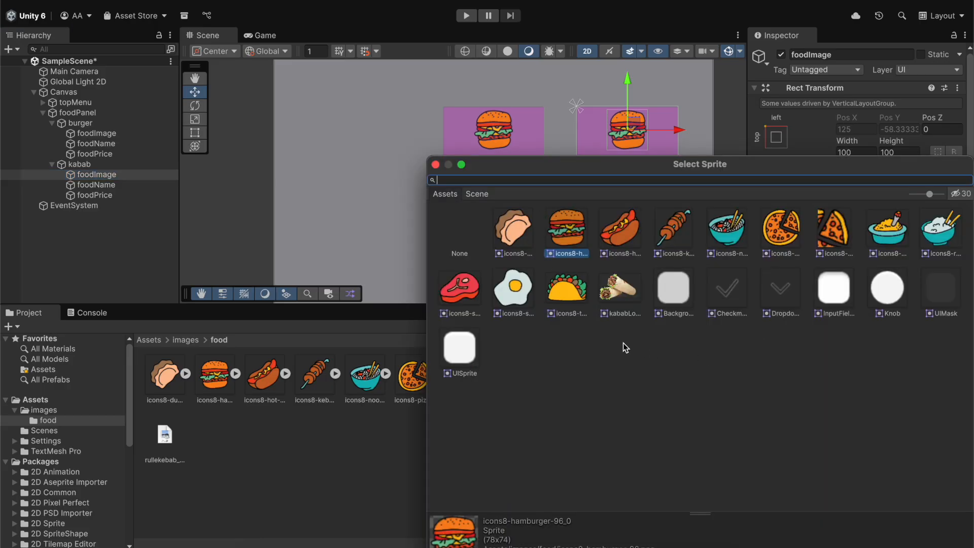
pyautogui.click(627, 290)
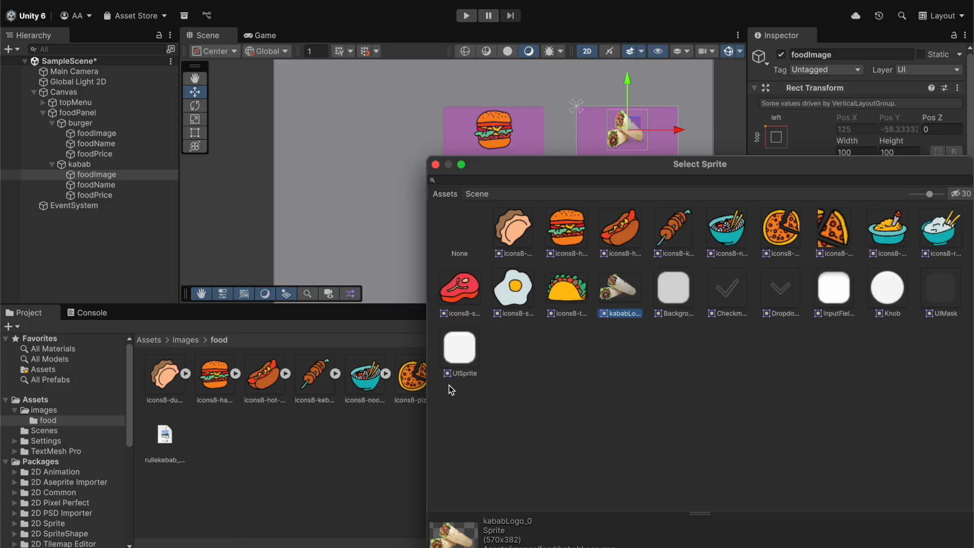
pyautogui.click(435, 164)
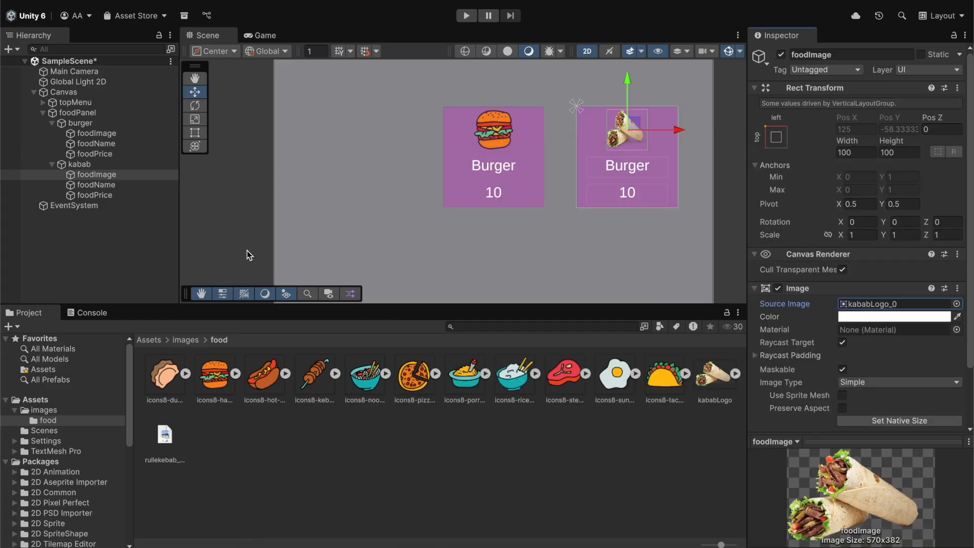
# Step: Set the text of the kabab card's foodName to "Kabab"
pyautogui.click(130, 195)
pyautogui.click(129, 185)
pyautogui.click(840, 355)
pyautogui.write('Kabab')
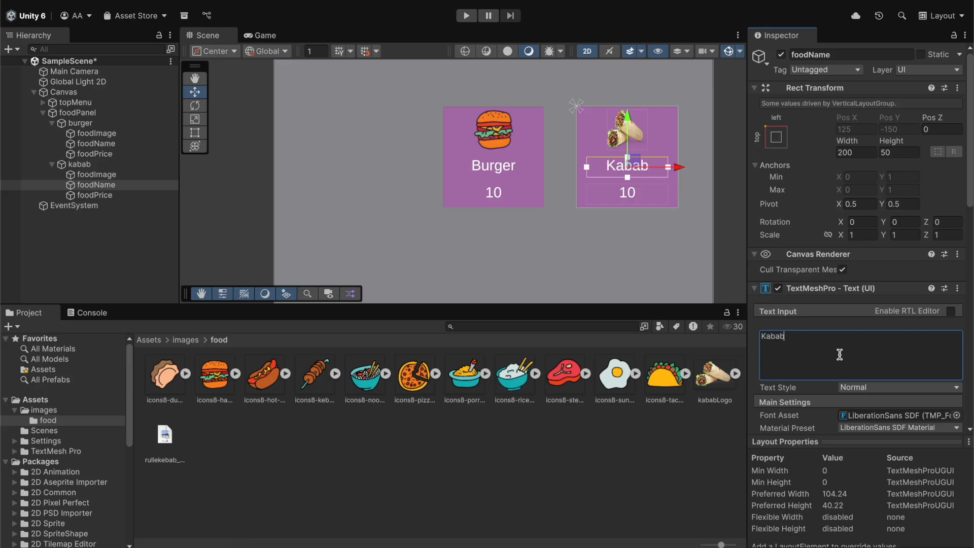
# Step: Set the text of the kabab card's foodPrice to "200"
pyautogui.click(96, 195)
pyautogui.click(806, 332)
pyautogui.write('200')
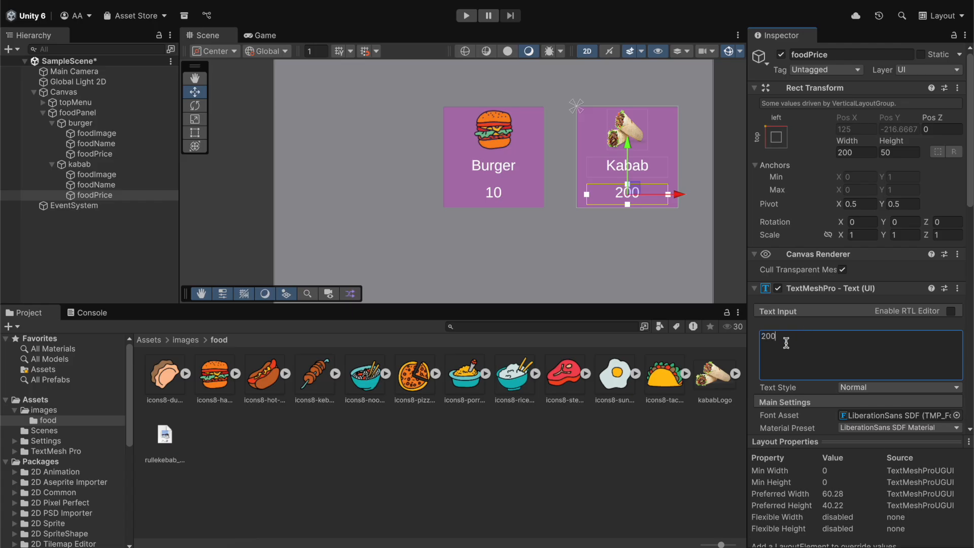
pyautogui.click(655, 459)
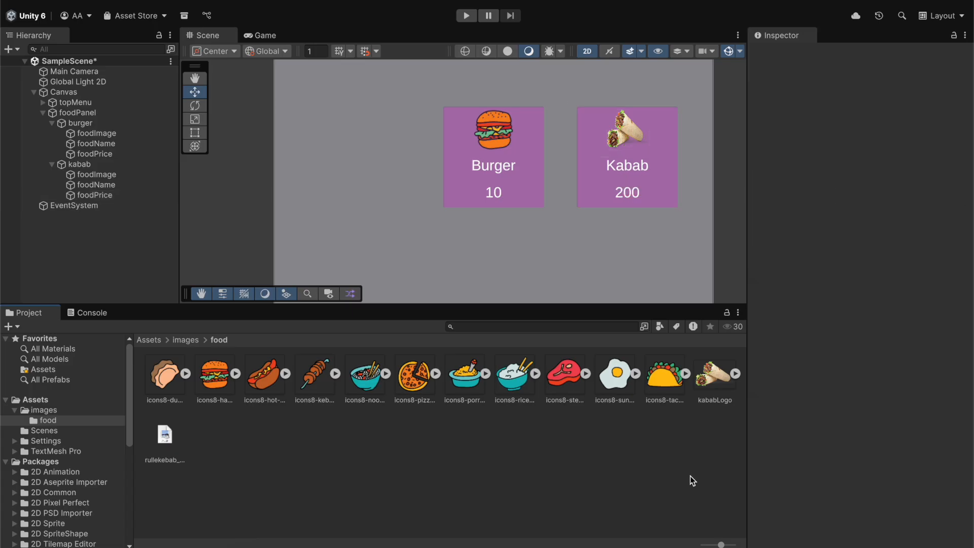
# Step: Collapse the kabab and burger objects in the hierarchy under foodPanel
pyautogui.scroll(-6, 560, 255)
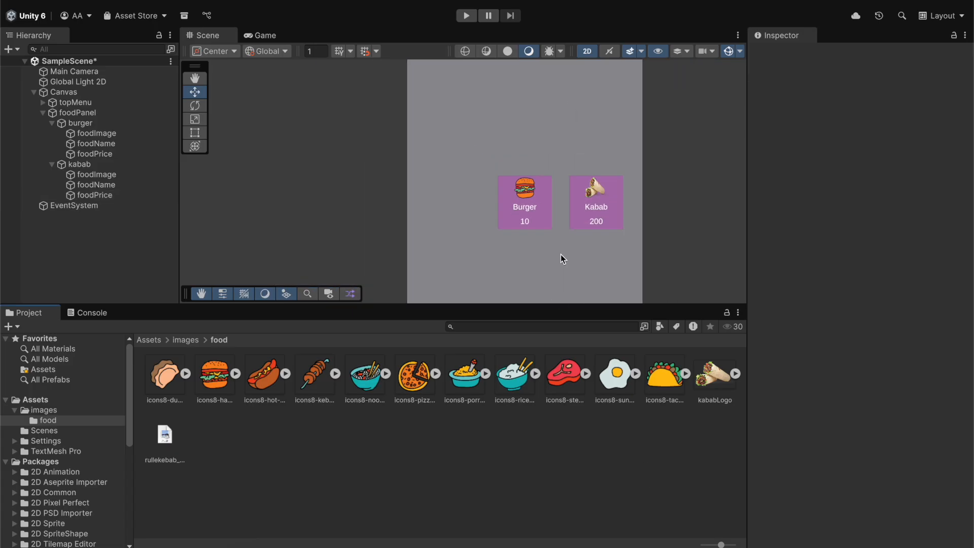
pyautogui.scroll(-5, 561, 254)
pyautogui.moveTo(561, 254); pyautogui.dragTo(523, 199, button='middle')
pyautogui.scroll(-3, 524, 218)
pyautogui.scroll(3, 525, 218)
pyautogui.scroll(-3, 524, 218)
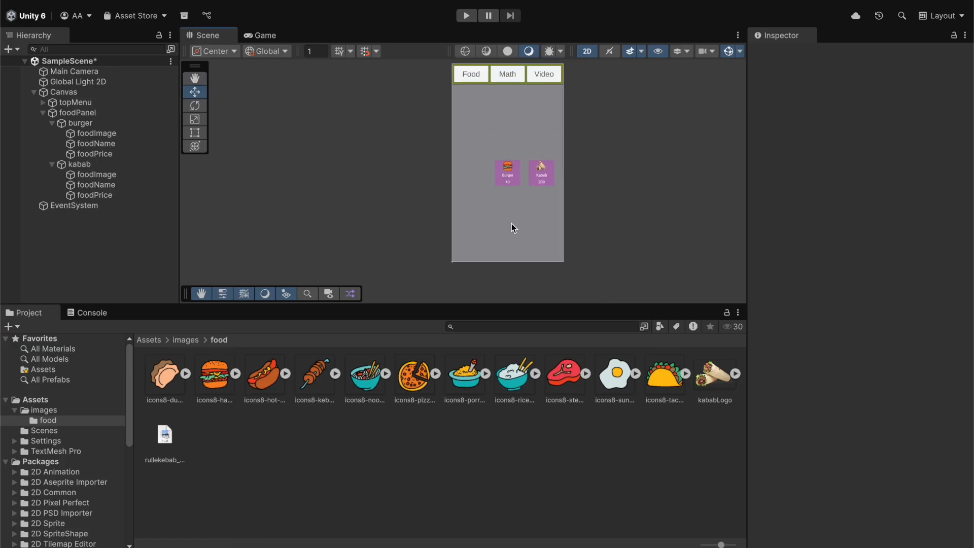
pyautogui.click(52, 164)
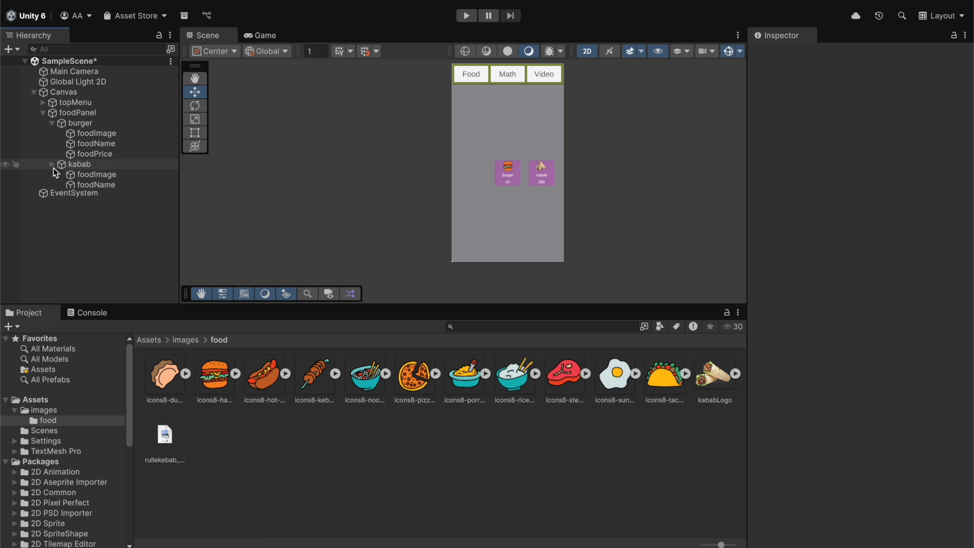
pyautogui.click(52, 123)
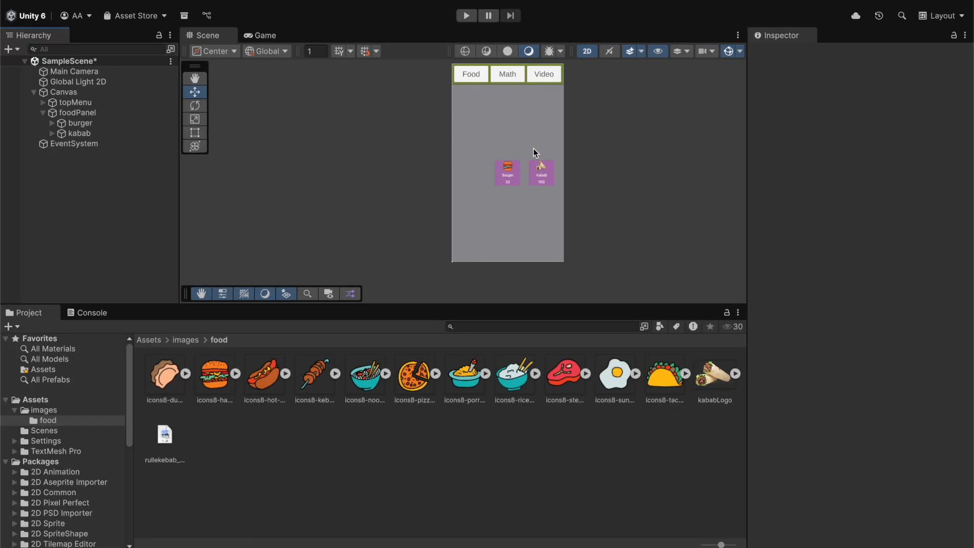
# Step: Check the card arrangement in the OneNote sketch and add a Grid Layout Group component to foodPanel
pyautogui.scroll(2, 536, 139)
pyautogui.click(106, 113)
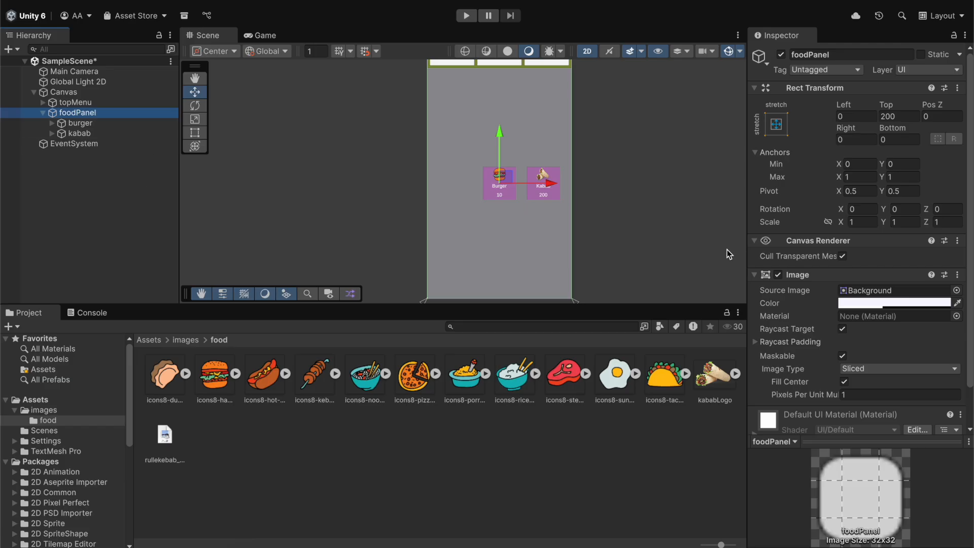
pyautogui.press('super+Tab')
pyautogui.press('super+Tab')
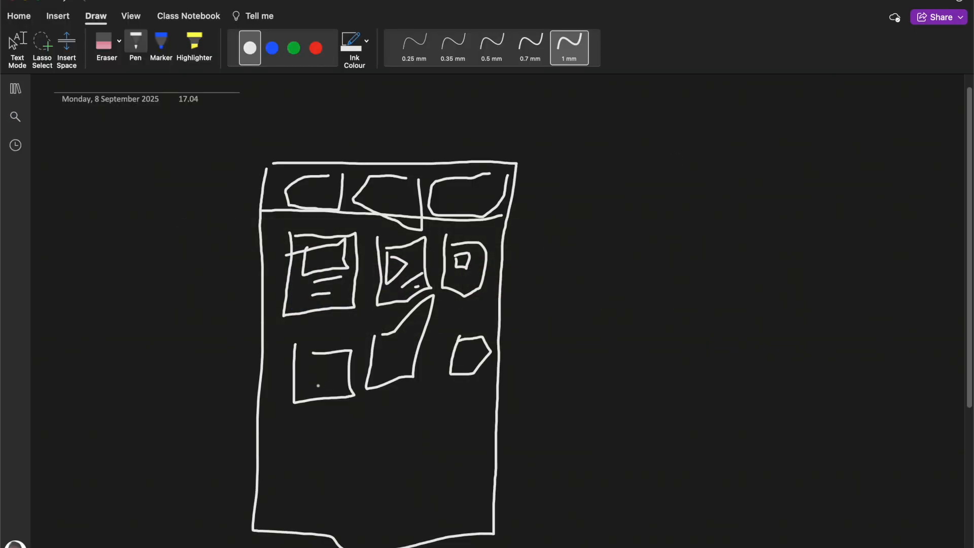
pyautogui.press('super+Tab')
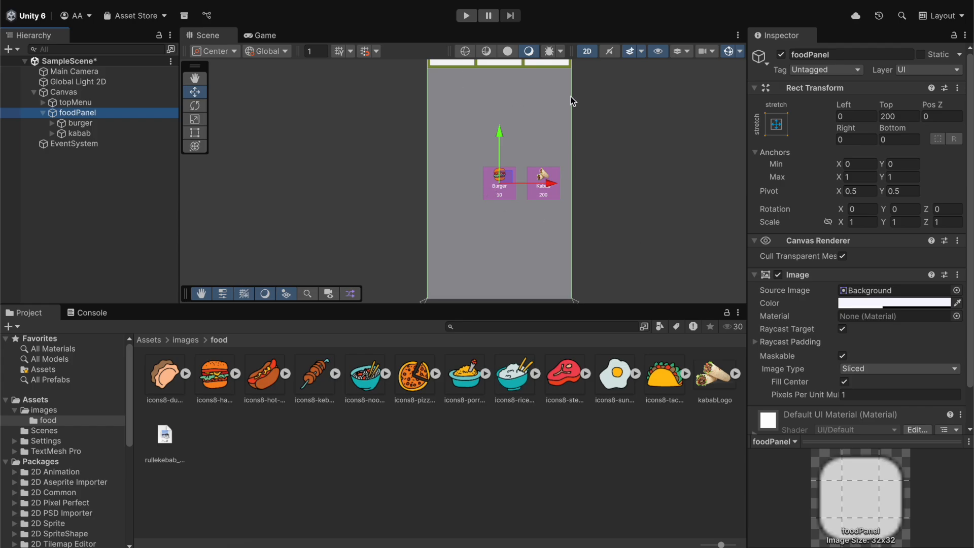
pyautogui.scroll(-2, 763, 335)
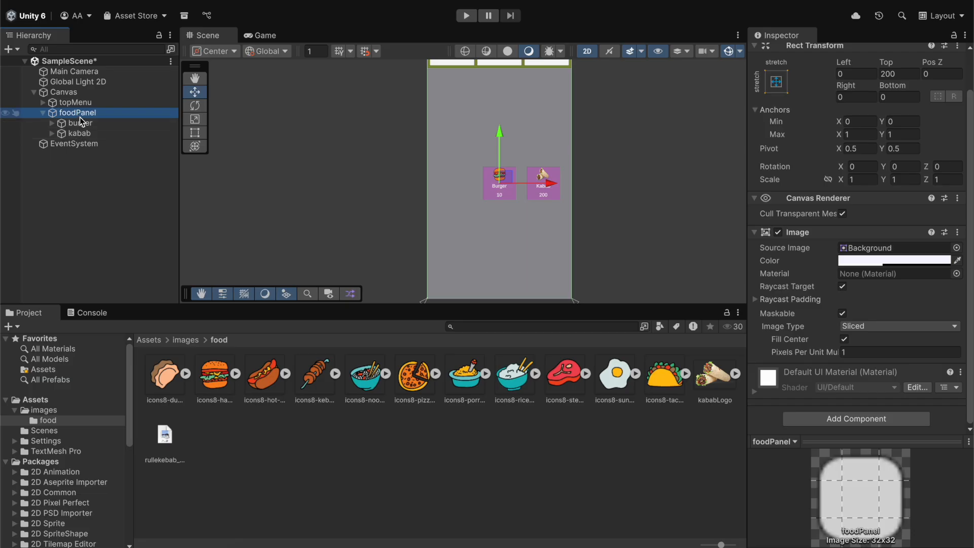
pyautogui.click(819, 421)
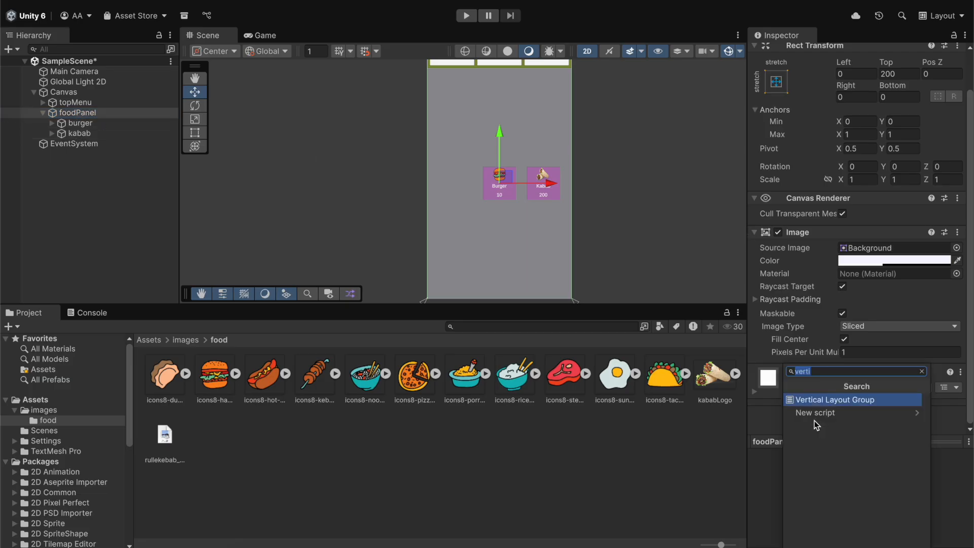
pyautogui.write('grid lay')
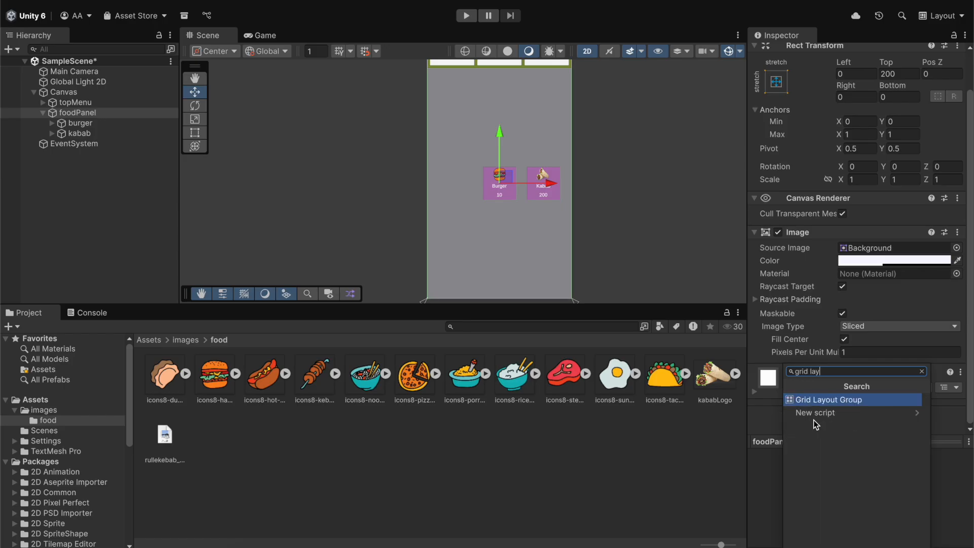
pyautogui.click(844, 400)
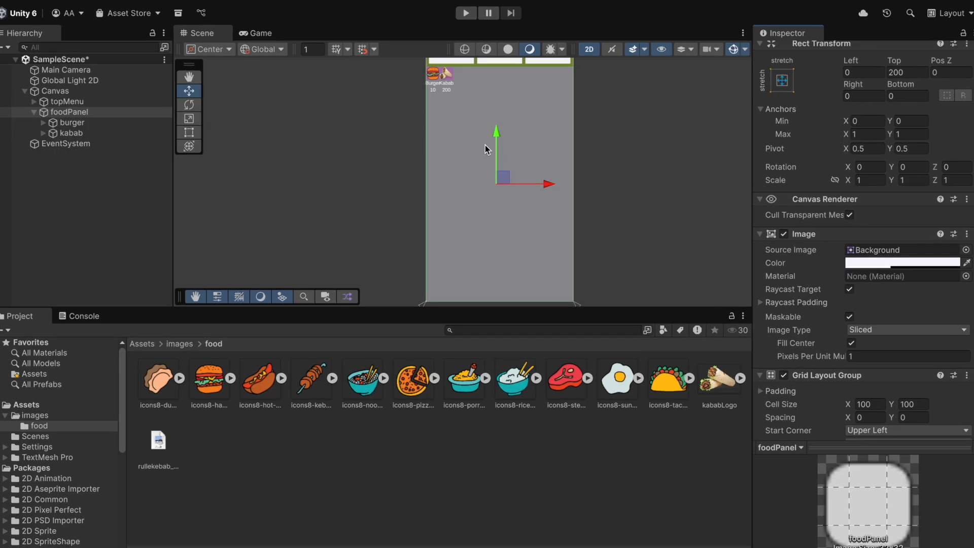
# Step: Set the cell size of foodPanel's Grid Layout Group to 250 in X and 250 in Y
pyautogui.scroll(-3, 811, 315)
pyautogui.scroll(-1, 809, 352)
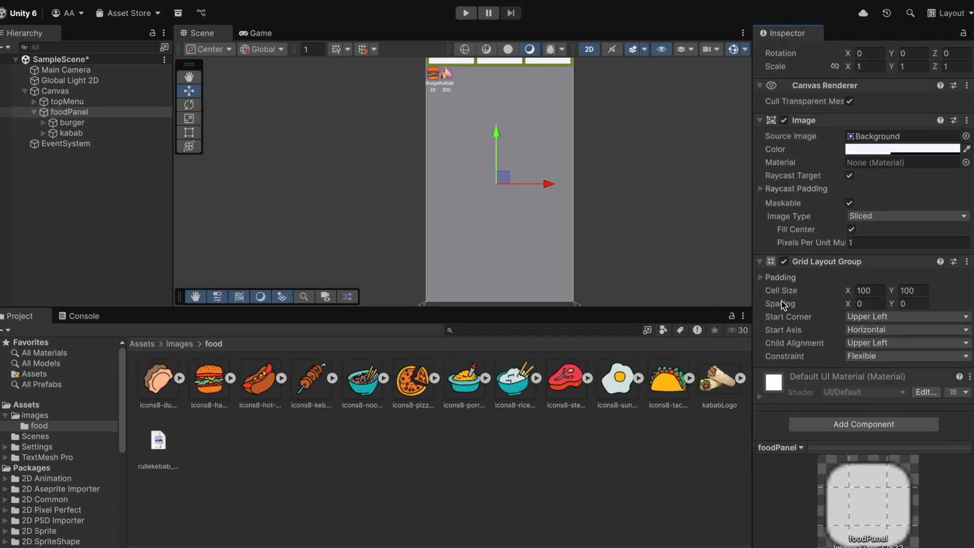
pyautogui.click(870, 293)
pyautogui.write('250')
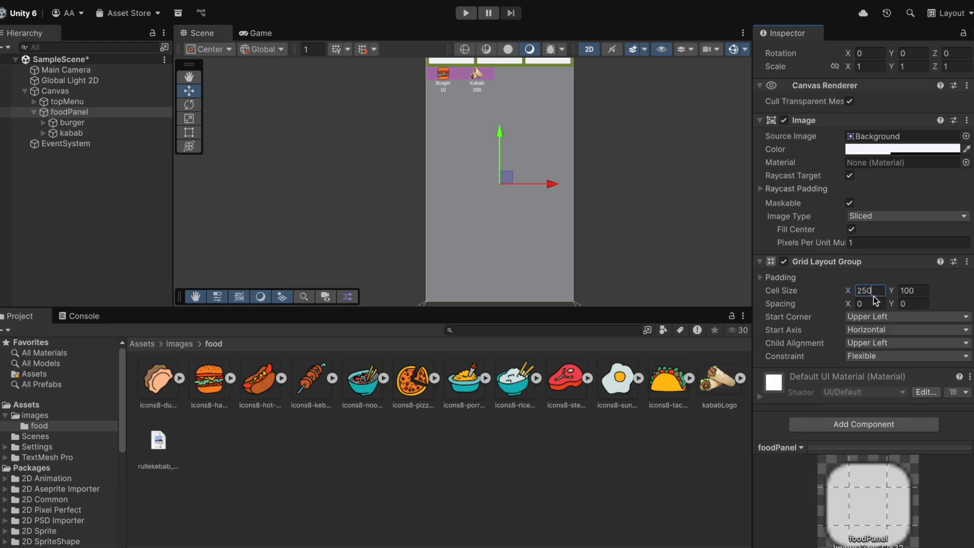
pyautogui.press('Tab')
pyautogui.write('250')
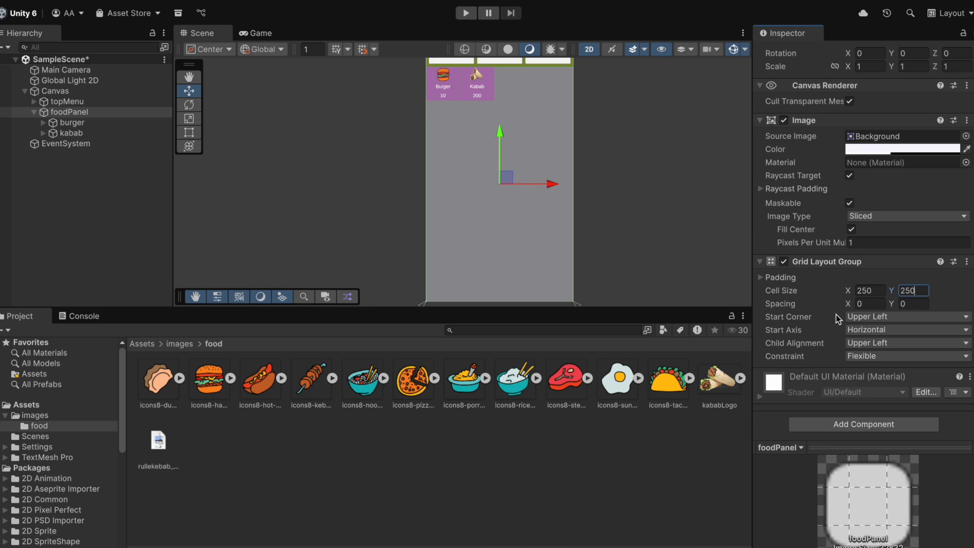
# Step: Set the grid's spacing to 10 in X and Y and its child alignment to Upper Center
pyautogui.click(865, 304)
pyautogui.write('10')
pyautogui.press('Tab')
pyautogui.write('10')
pyautogui.click(874, 303)
pyautogui.write('100')
pyautogui.press('BackSpace')
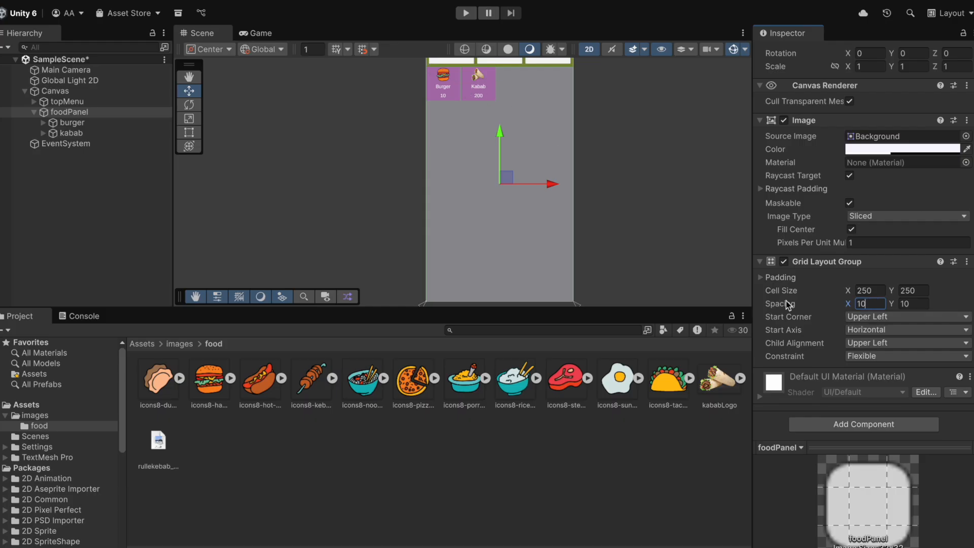
pyautogui.click(869, 342)
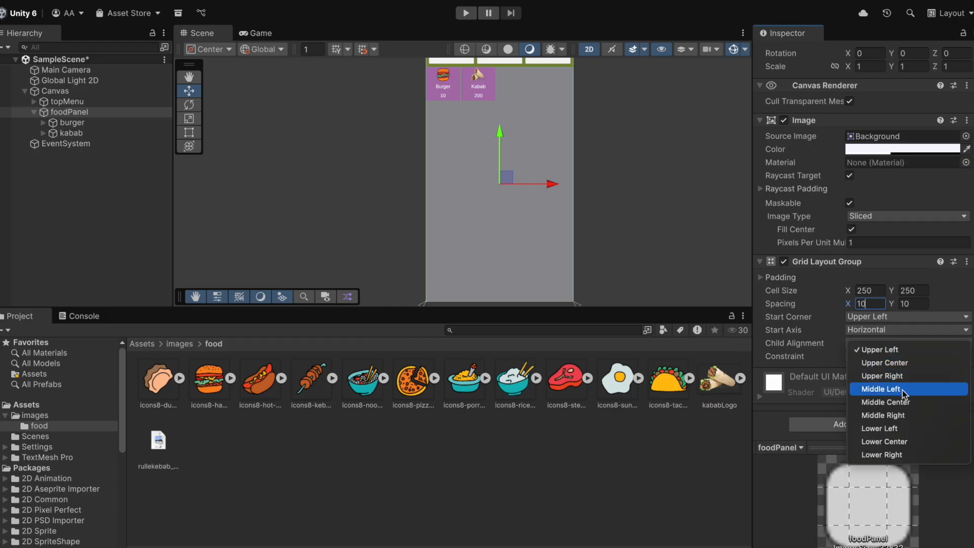
pyautogui.click(910, 362)
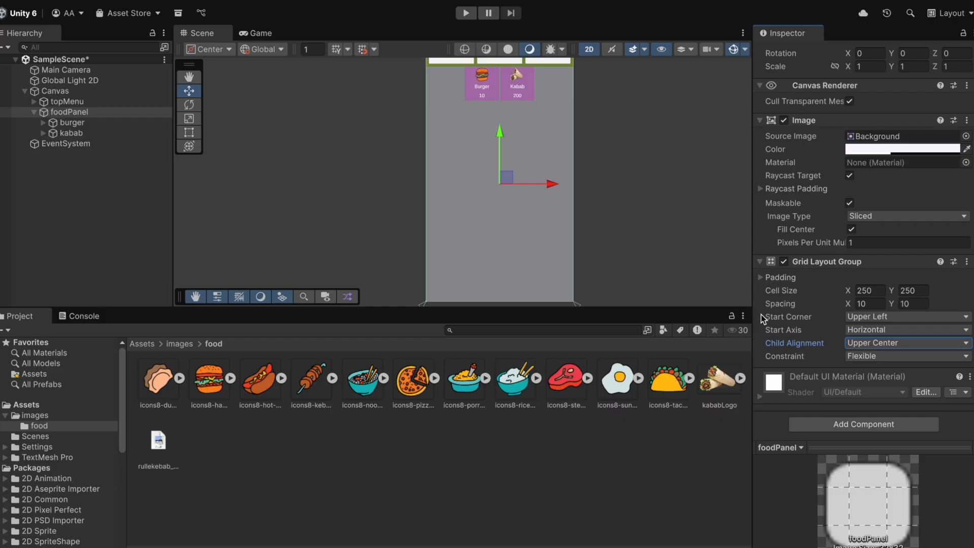
# Step: Set the left, right, top and bottom padding of foodPanel's grid to 10 each
pyautogui.click(760, 278)
pyautogui.click(851, 292)
pyautogui.write('10')
pyautogui.press('Tab')
pyautogui.write('10')
pyautogui.press('Tab')
pyautogui.write('10')
pyautogui.press('Tab')
pyautogui.write('10')
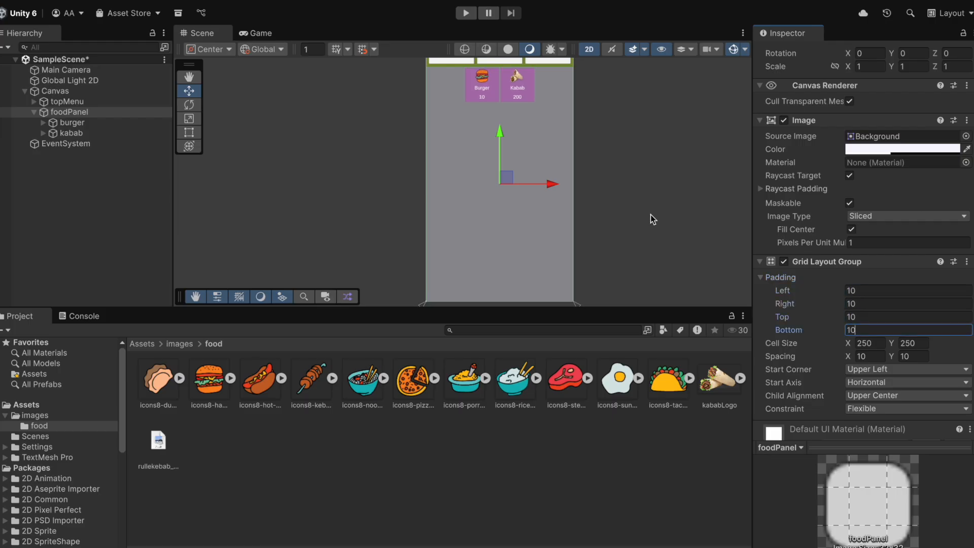
# Step: Duplicate the kabab card in foodPanel 18 times to fill the grid with five rows of four cards
pyautogui.click(83, 121)
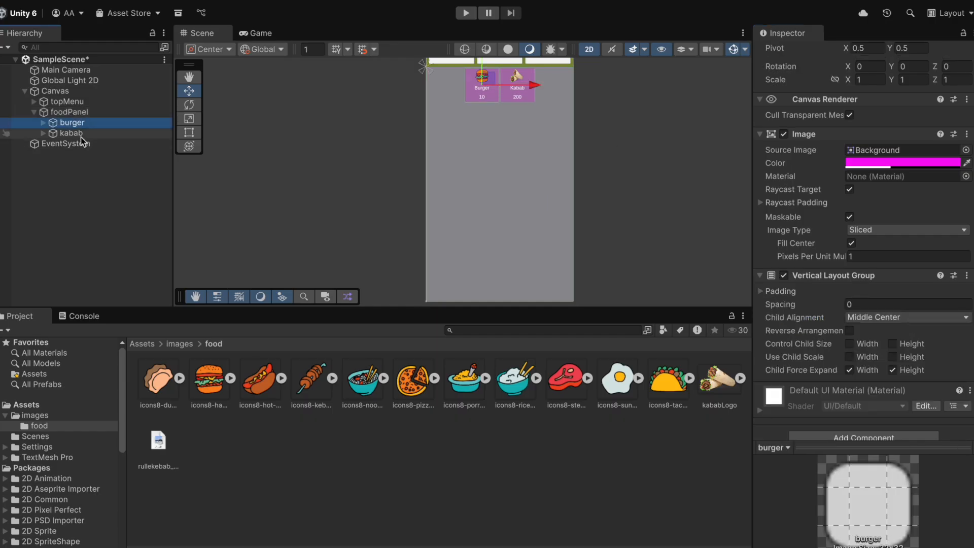
pyautogui.click(80, 134)
pyautogui.hotkey('ctrl', 'd')
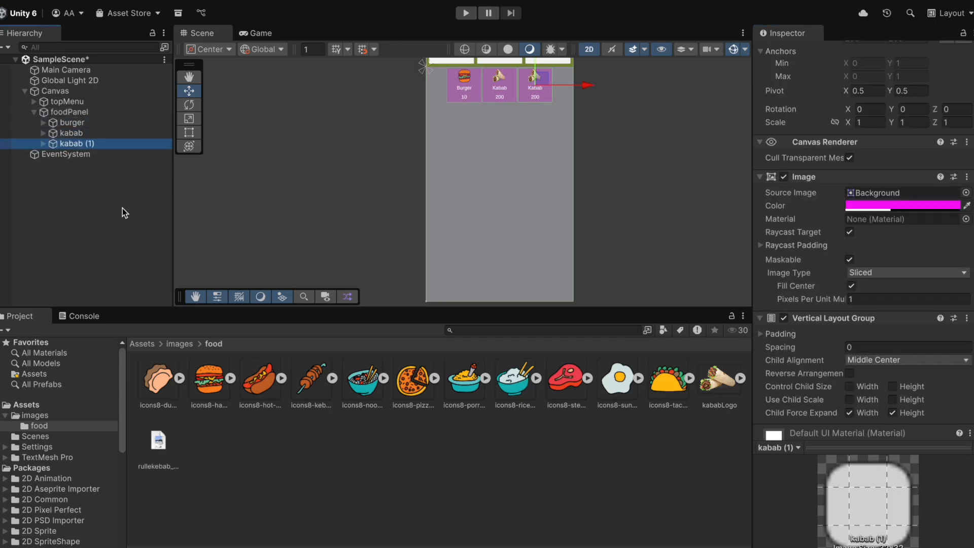
pyautogui.hotkey('ctrl', 'z')
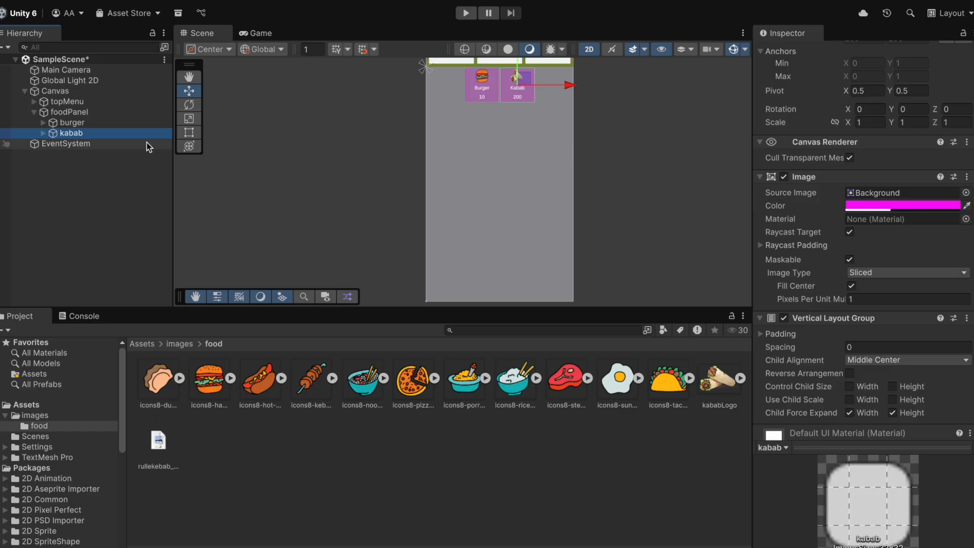
pyautogui.hotkey('ctrl', 'd')
pyautogui.hotkey('ctrl', 'd')
pyautogui.hotkey('ctrl', 'd')
pyautogui.hotkey('ctrl', 'd')
pyautogui.hotkey('ctrl', 'd')
pyautogui.hotkey('ctrl', 'd')
pyautogui.hotkey('ctrl', 'd')
pyautogui.hotkey('ctrl', 'd')
pyautogui.hotkey('ctrl', 'd')
pyautogui.hotkey('ctrl', 'd')
pyautogui.hotkey('ctrl', 'd')
pyautogui.hotkey('ctrl', 'd')
pyautogui.hotkey('ctrl', 'd')
pyautogui.hotkey('ctrl', 'd')
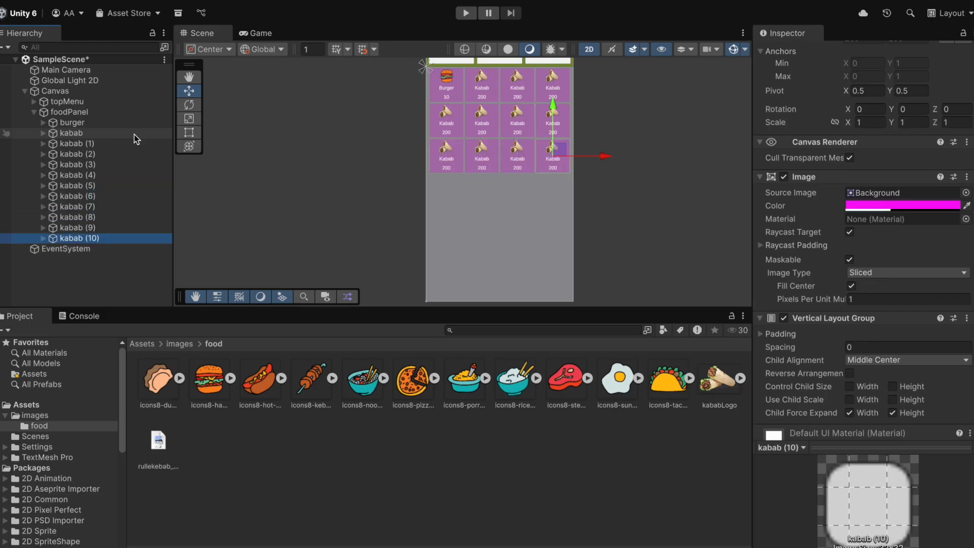
pyautogui.hotkey('ctrl', 'd')
pyautogui.hotkey('ctrl', 'd')
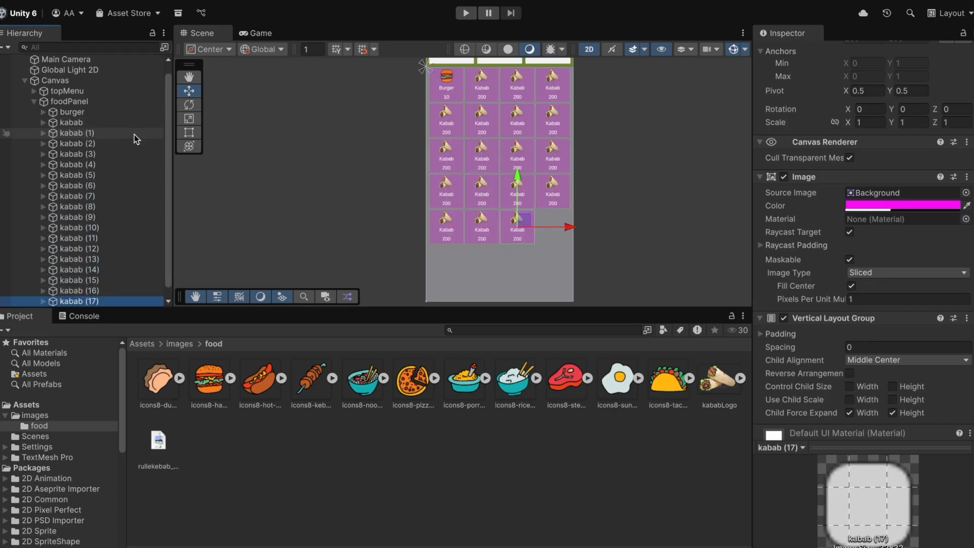
# Step: Run the scene in the Game view and test the Food, Math and Video buttons above the card grid
pyautogui.scroll(-2, 465, 244)
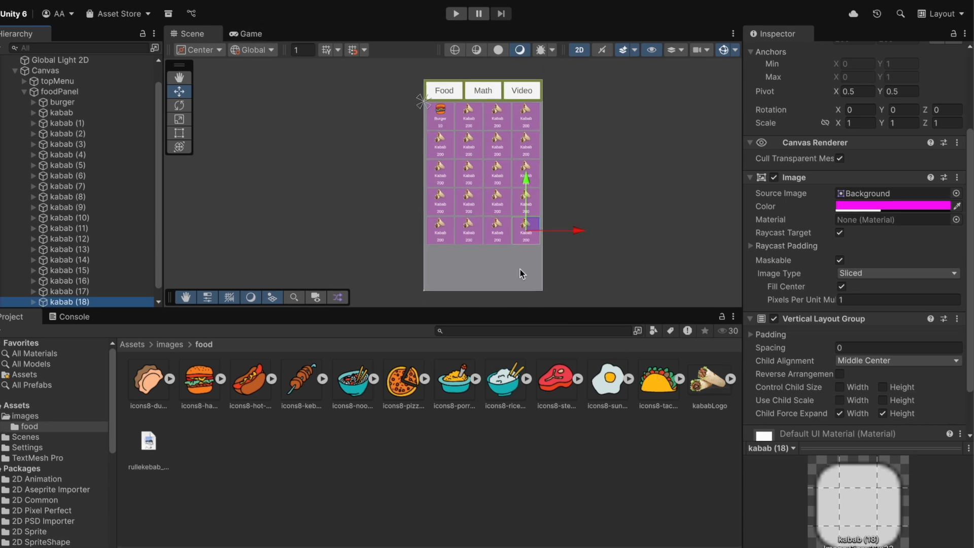
pyautogui.scroll(-1, 814, 388)
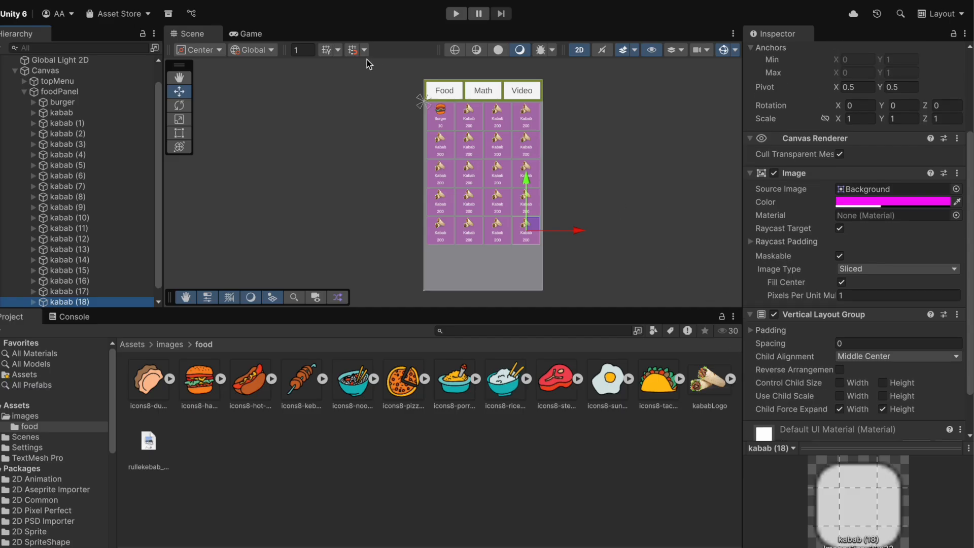
pyautogui.click(245, 34)
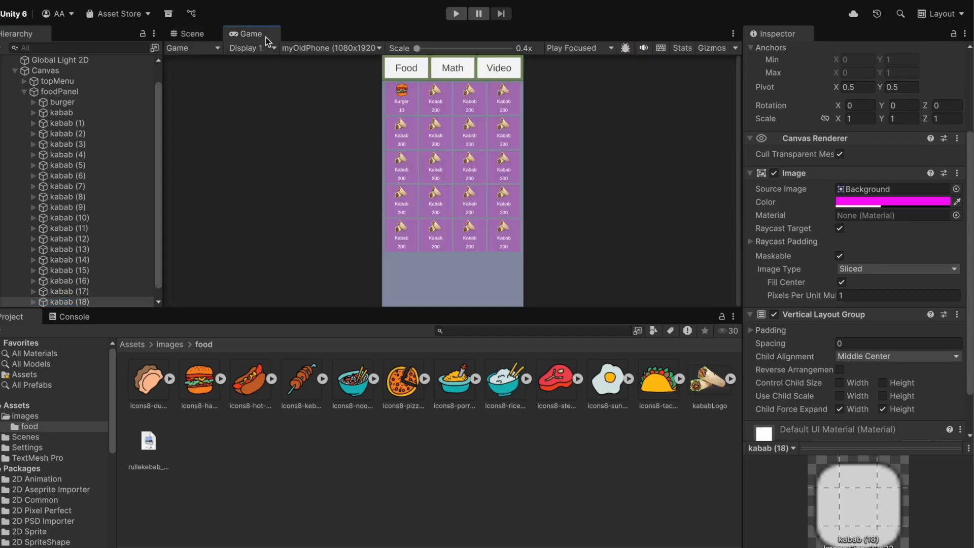
pyautogui.click(455, 14)
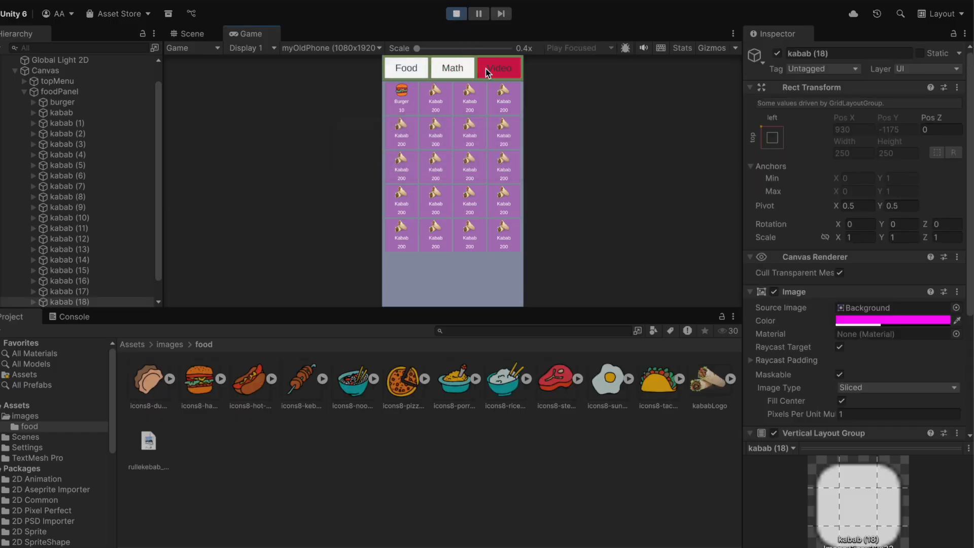
pyautogui.click(425, 71)
pyautogui.click(406, 69)
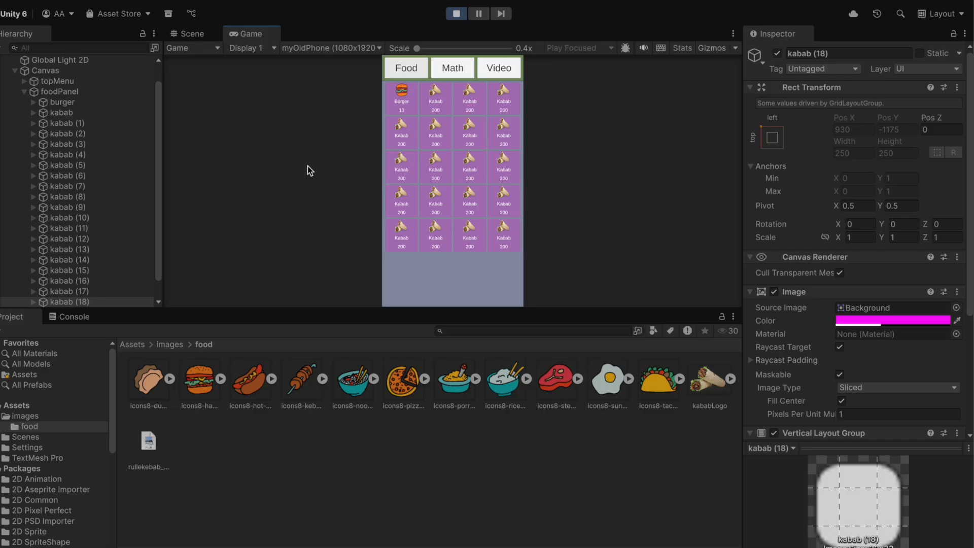
pyautogui.click(409, 70)
pyautogui.click(446, 72)
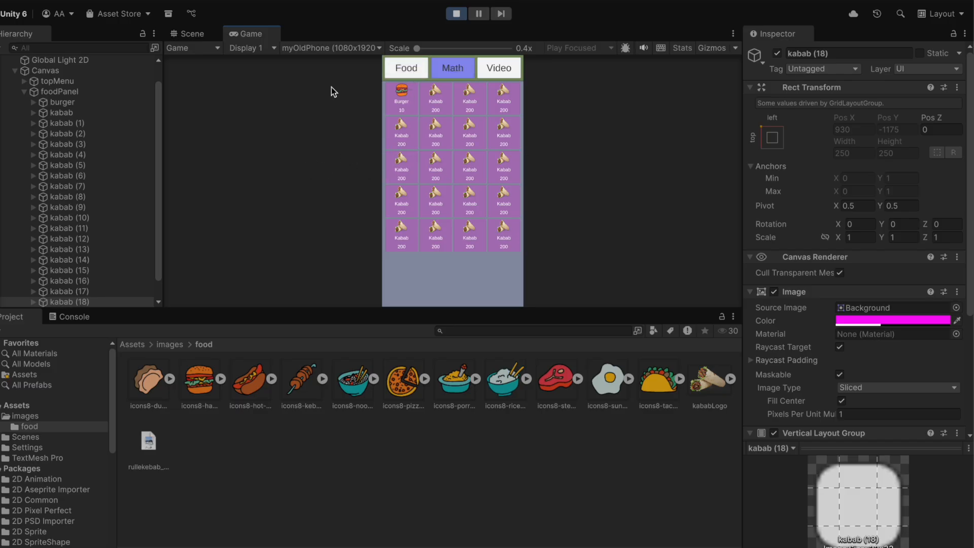
# Step: Collapse foodPanel in the hierarchy and test the Math button again in the running scene
pyautogui.click(24, 98)
pyautogui.click(24, 94)
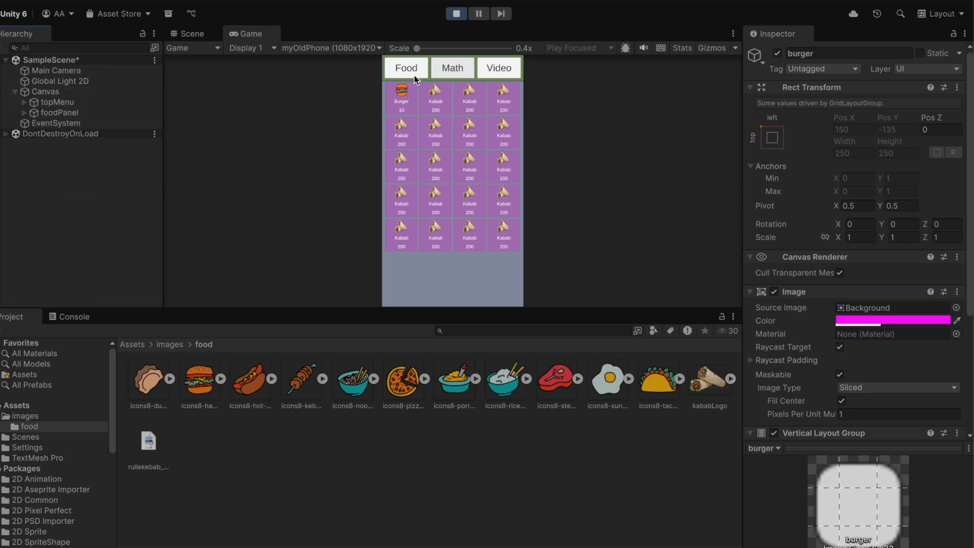
pyautogui.click(464, 71)
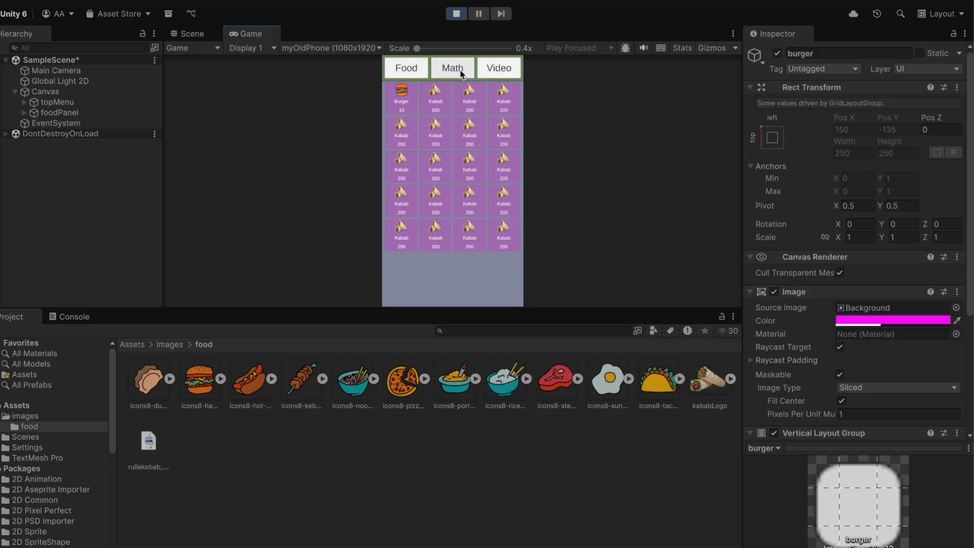